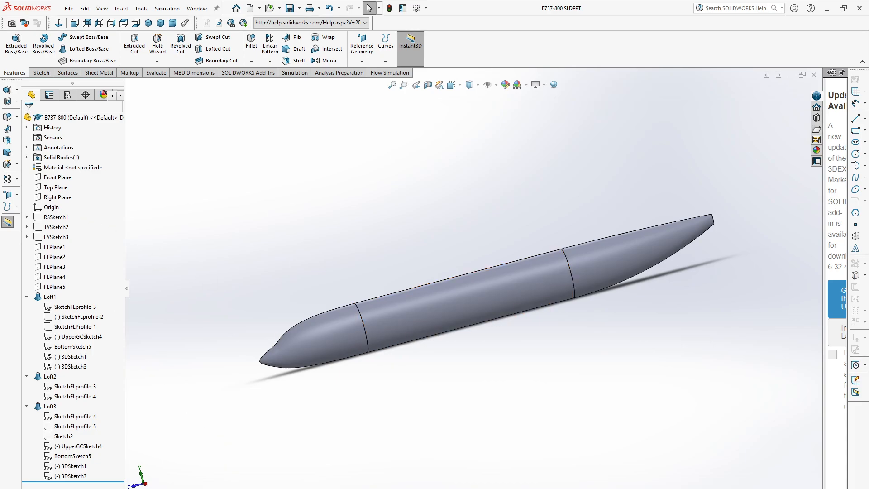
- Switch to the B737-800 - Copy part and orbit it to see the three blueprint sketch pictures
left_click(231, 488)
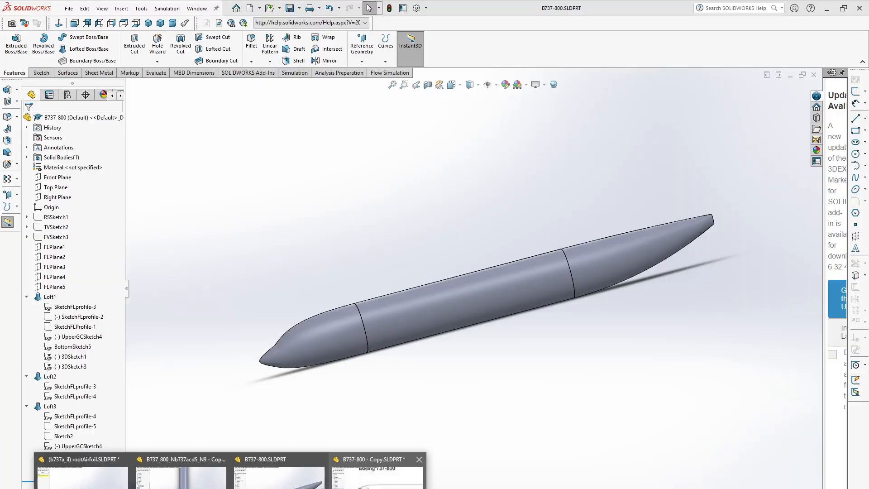
left_click(376, 474)
scroll(426, 308, "up", 3)
middle_click_drag(436, 299, 497, 365)
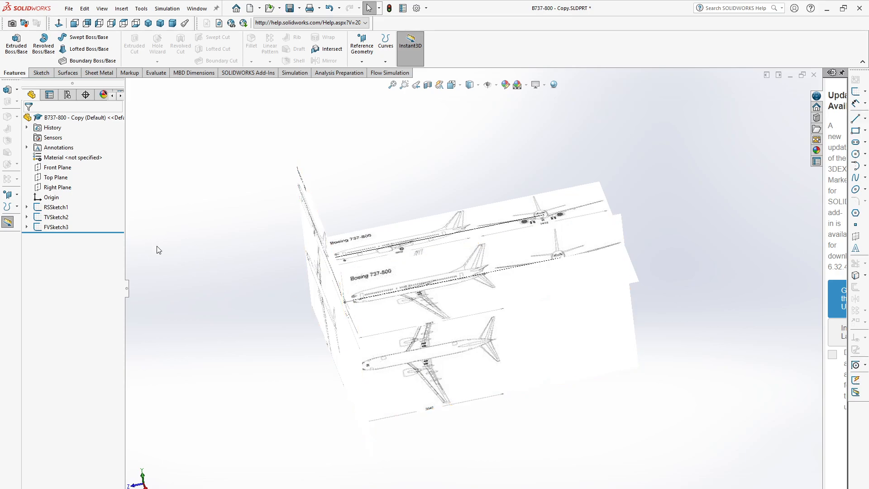
- Start a new sketch on the Right Plane over the side-view blueprint of the Boeing 737-800
left_click(51, 188)
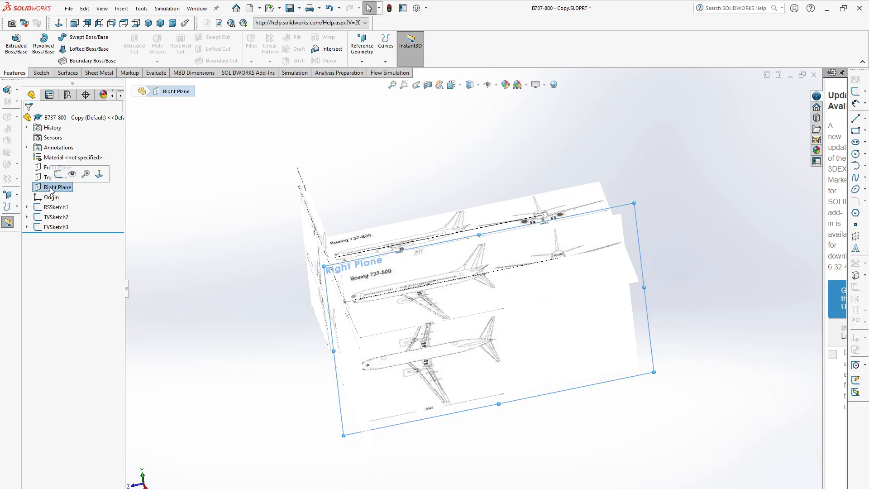
left_click(58, 174)
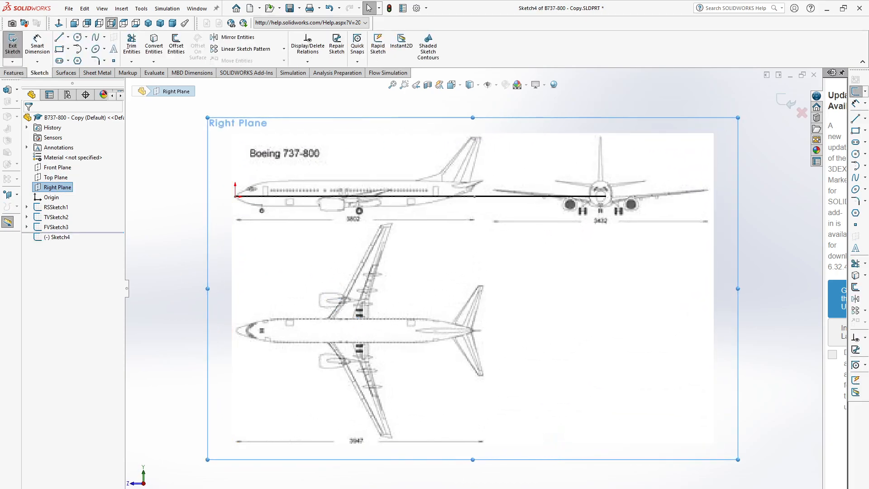
scroll(437, 162, "down", 2)
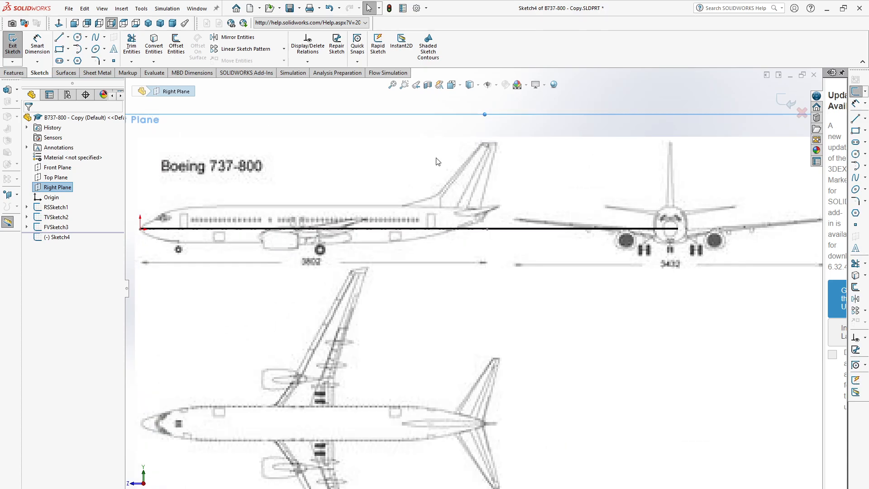
scroll(305, 262, "up", 1)
scroll(299, 230, "down", 1)
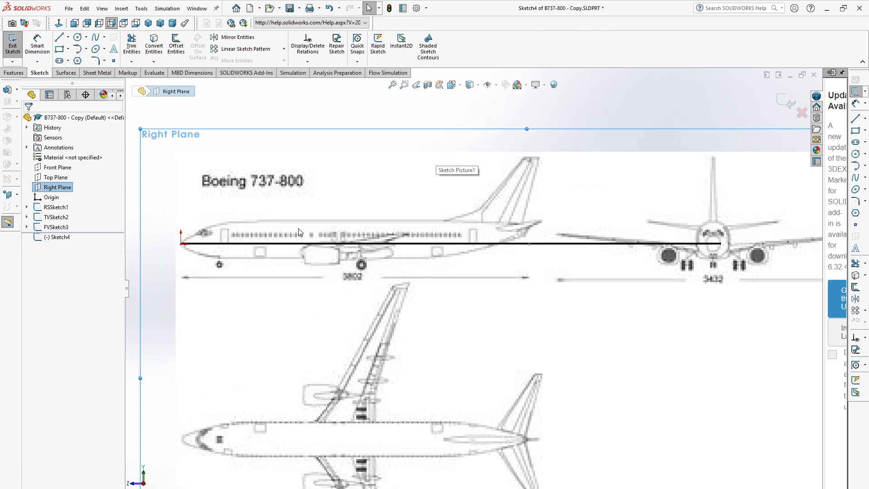
- Sketch a vertical centerline about 1200 mm high from the fuselage axis to the upper nose outline, just ahead of the cockpit window
left_click(67, 38)
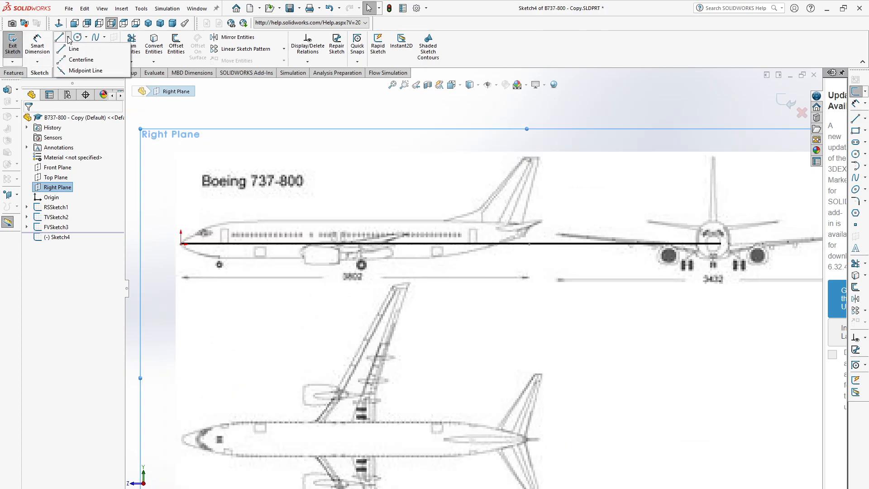
left_click(72, 59)
scroll(176, 230, "down", 3)
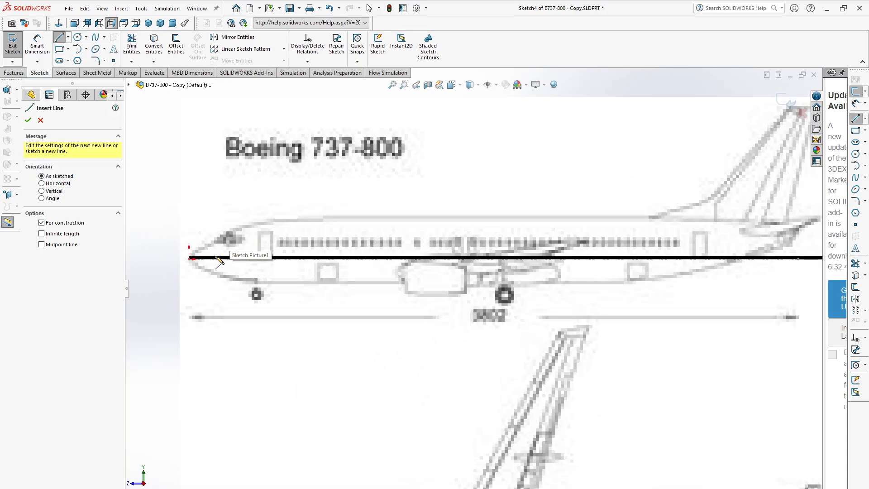
scroll(219, 264, "up", 1)
scroll(245, 261, "down", 2)
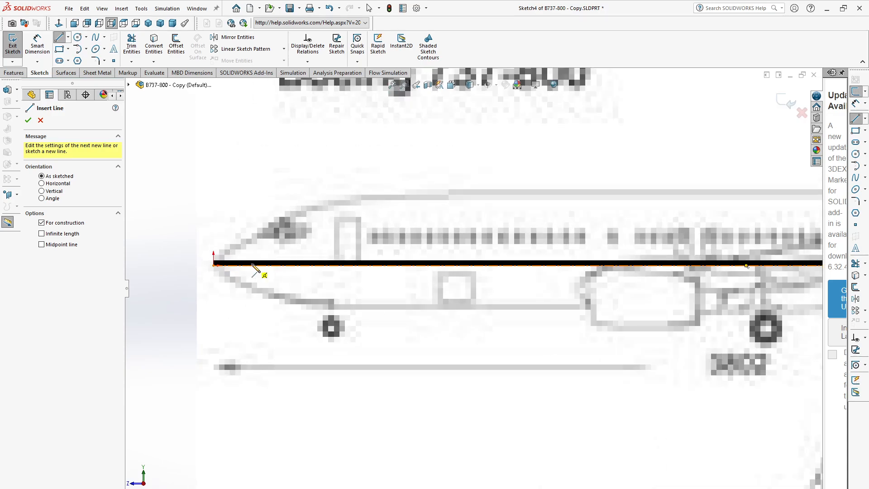
left_click(253, 264)
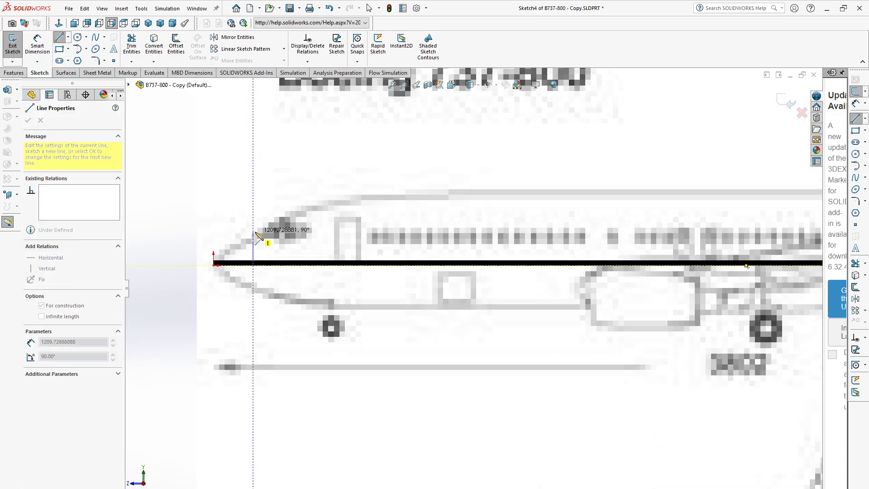
left_click(254, 234)
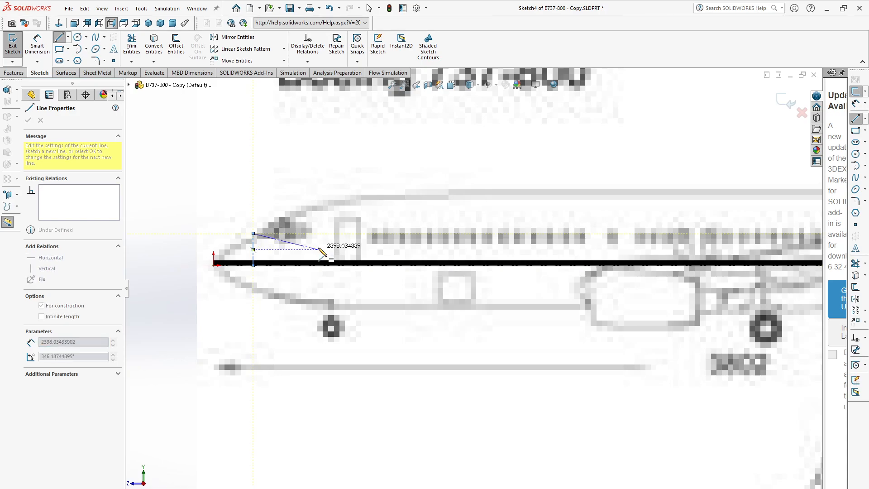
key("Escape")
scroll(333, 224, "down", 1)
scroll(333, 224, "up", 2)
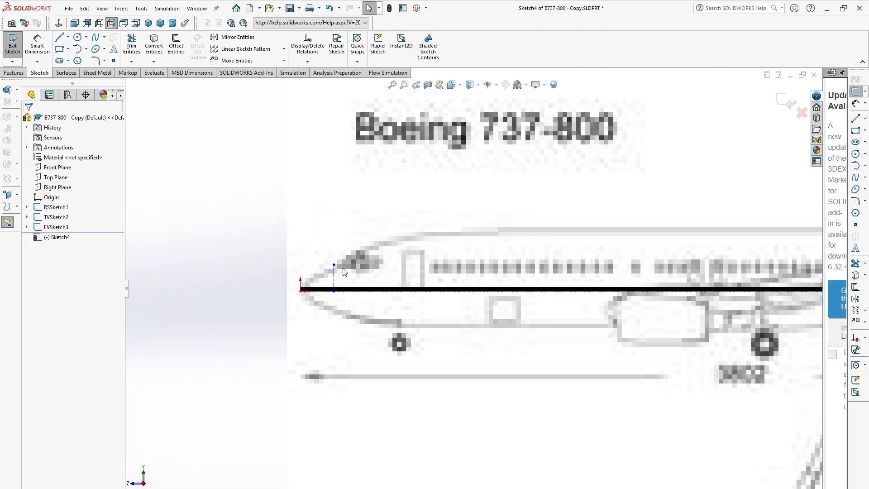
- Sketch a vertical centerline from the fuselage axis up to the roof outline, just behind the front door
left_click(68, 37)
left_click(76, 58)
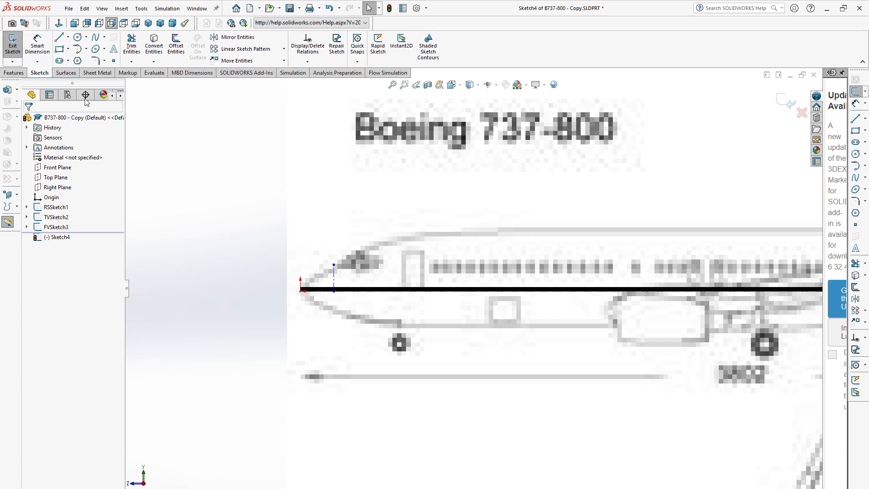
left_click(429, 290)
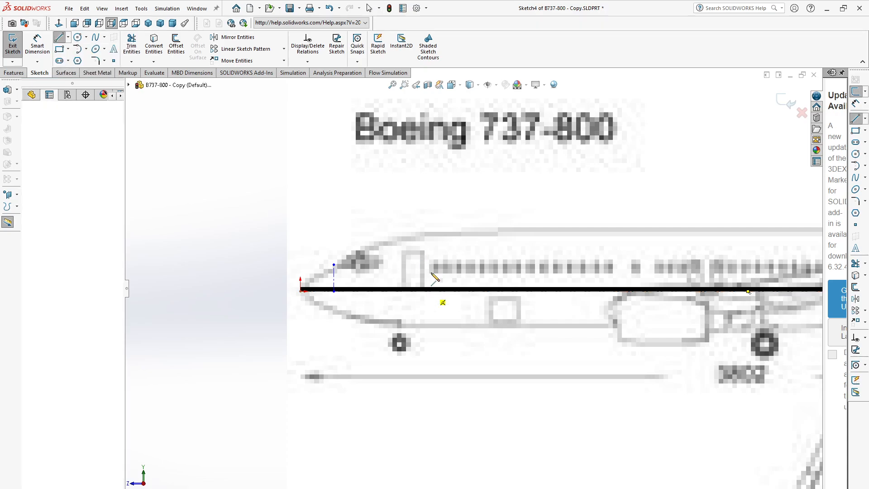
left_click(429, 235)
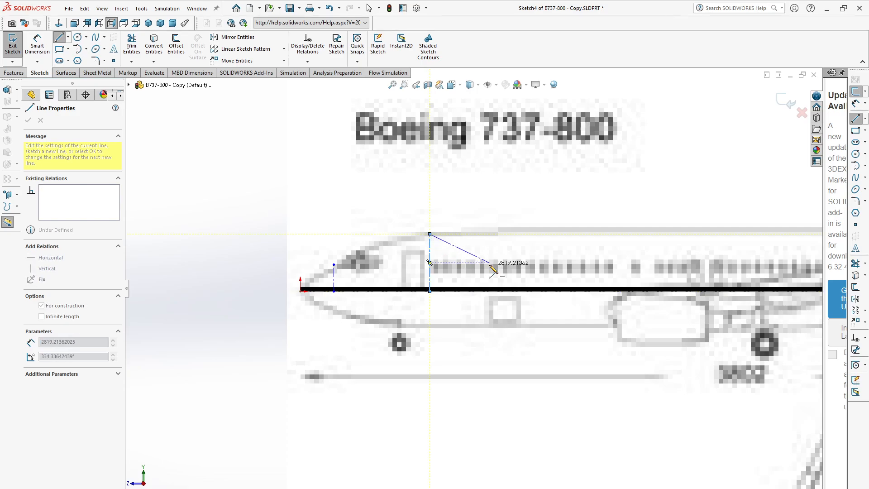
key("Escape")
scroll(512, 269, "up", 3)
scroll(674, 274, "down", 2)
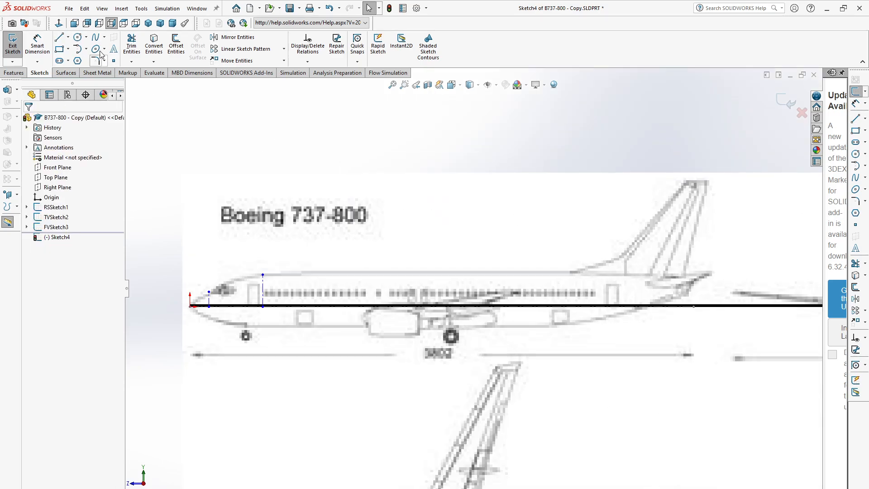
- Sketch a vertical centerline about 1980 mm high from the fuselage axis, above the rear cargo door
left_click(68, 37)
left_click(76, 56)
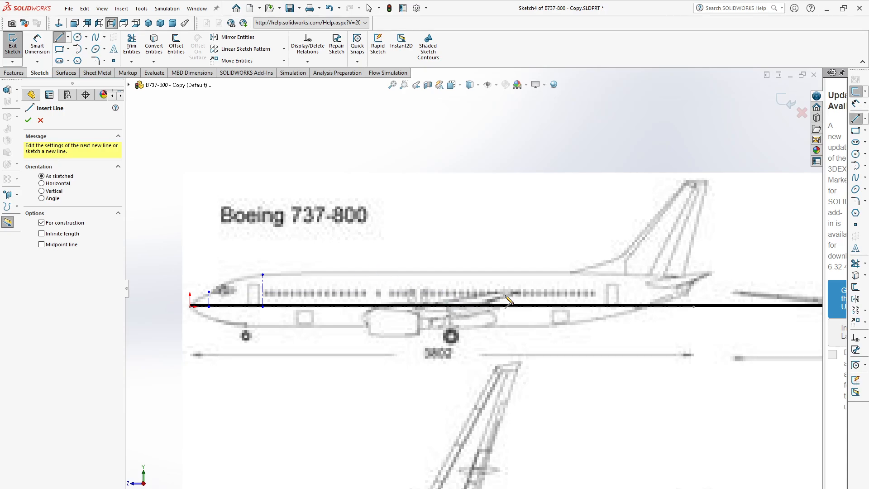
left_click(559, 307)
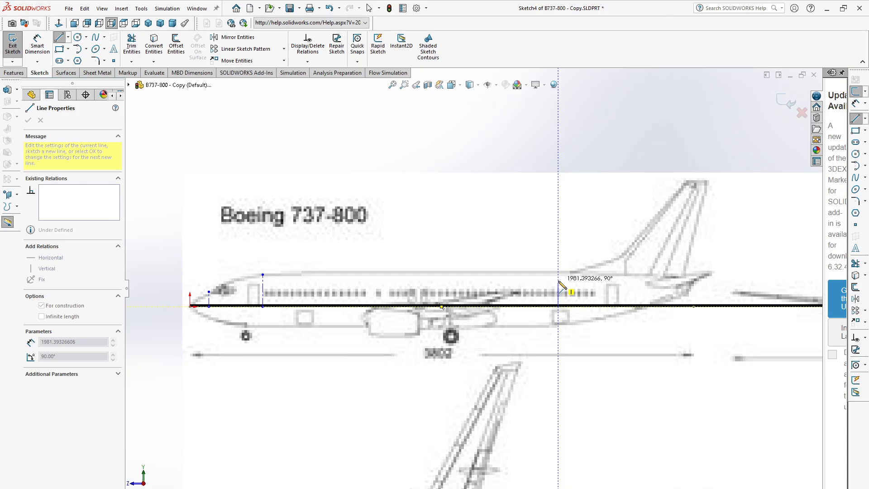
left_click(558, 280)
key("Escape")
scroll(561, 277, "up", 3)
scroll(633, 277, "down", 4)
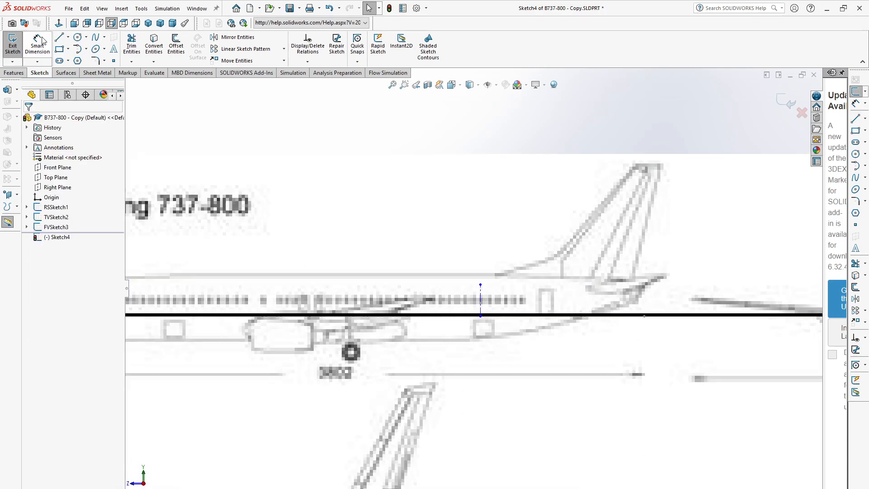
- Sketch a vertical centerline up from the fuselage axis just behind the rear passenger door, ending below the roof outline
left_click(68, 38)
left_click(81, 58)
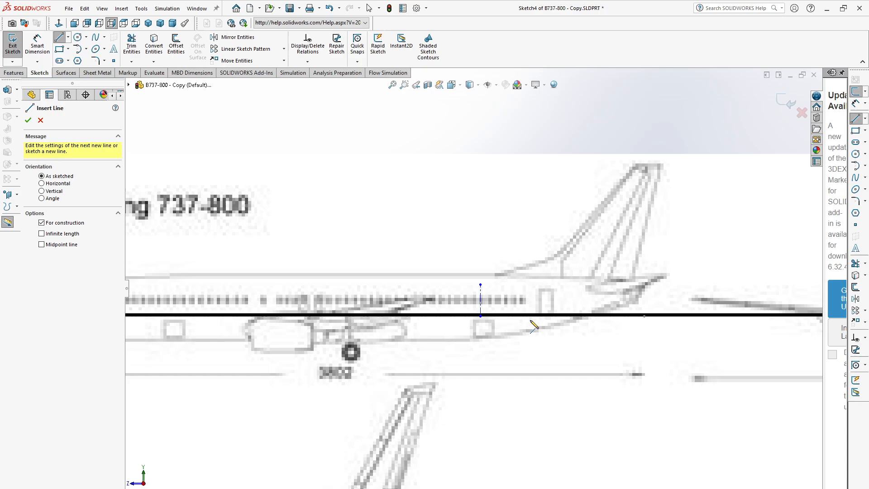
left_click(560, 315)
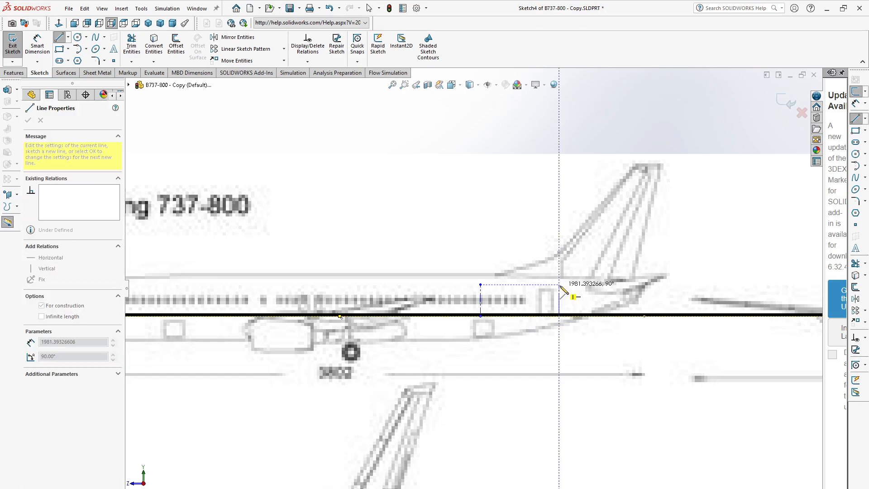
left_click(559, 287)
key("Escape")
scroll(695, 278, "down", 2)
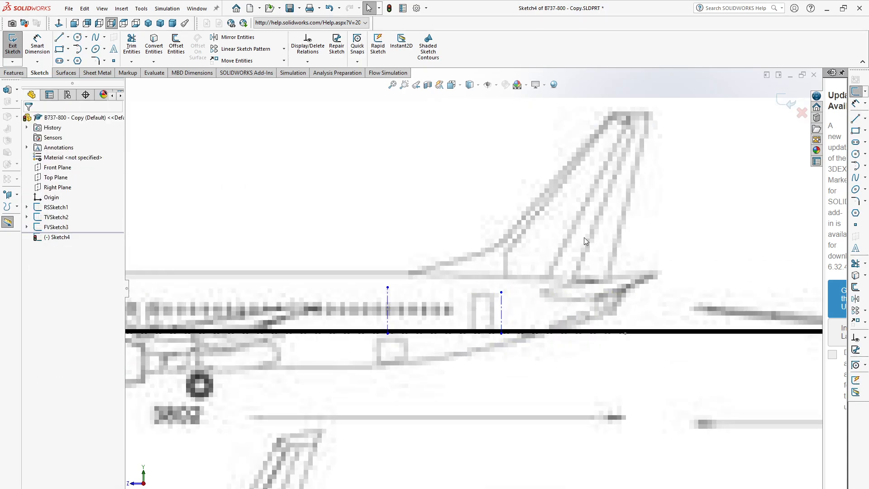
- Sketch a vertical centerline at the tail, from the rear end of the 3802 overall-length span on the axis up to the tail outline
left_click(68, 37)
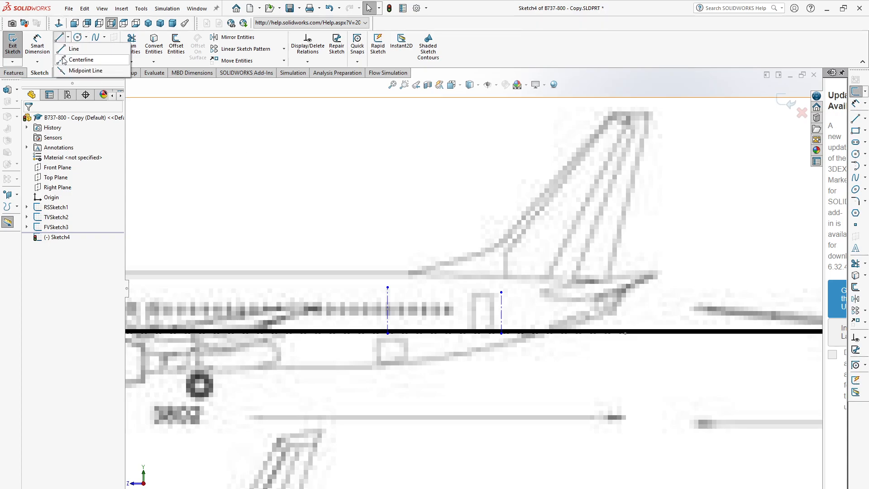
left_click(76, 57)
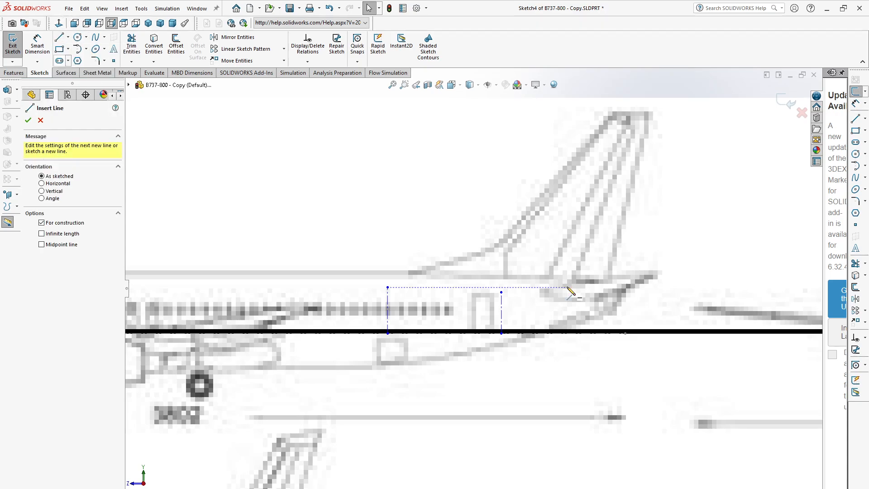
left_click(626, 332)
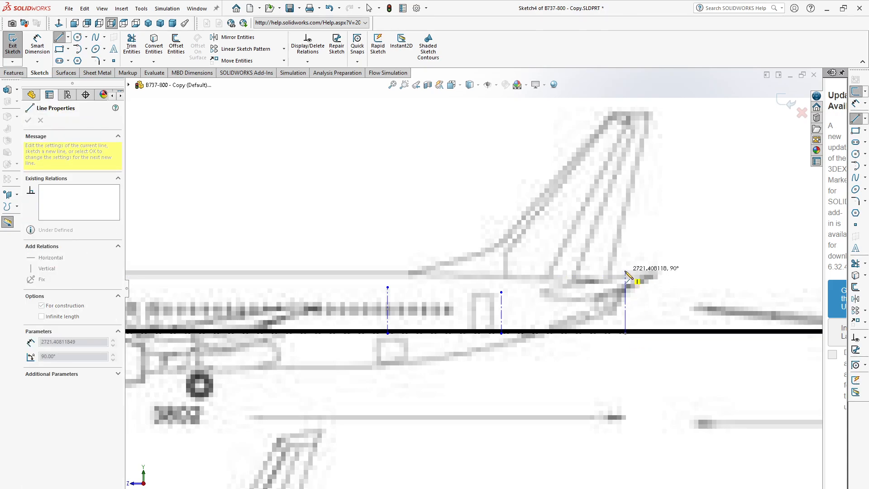
double_click(625, 277)
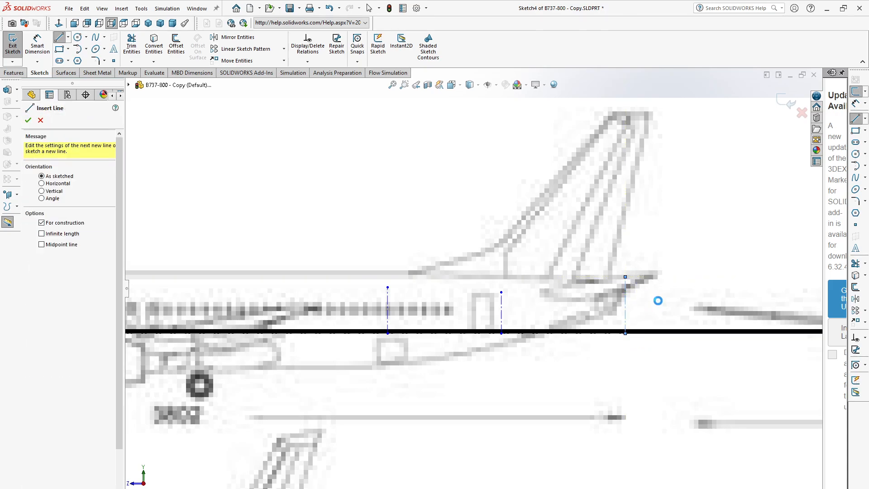
key("Escape")
scroll(660, 300, "up", 5)
scroll(384, 350, "down", 4)
scroll(294, 305, "up", 4)
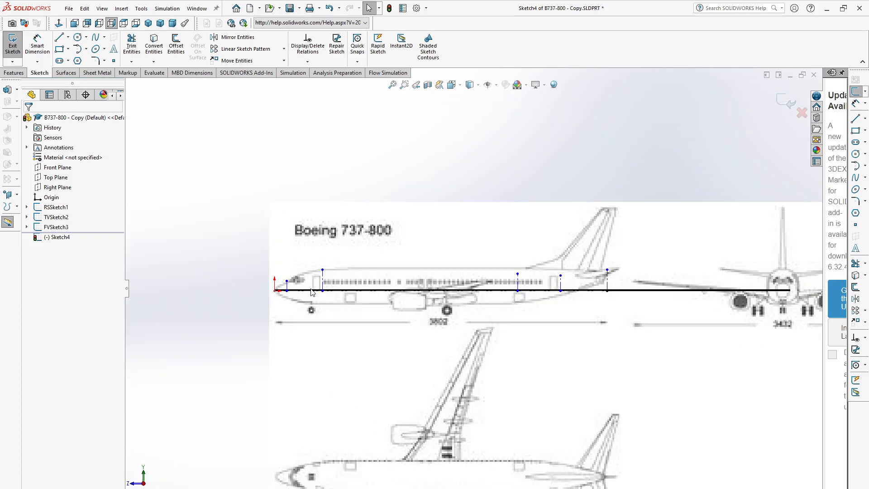
- Add a horizontal Smart Dimension from the origin to the lower endpoint of the centerline nearest the nose
scroll(312, 291, "down", 3)
left_click(38, 43)
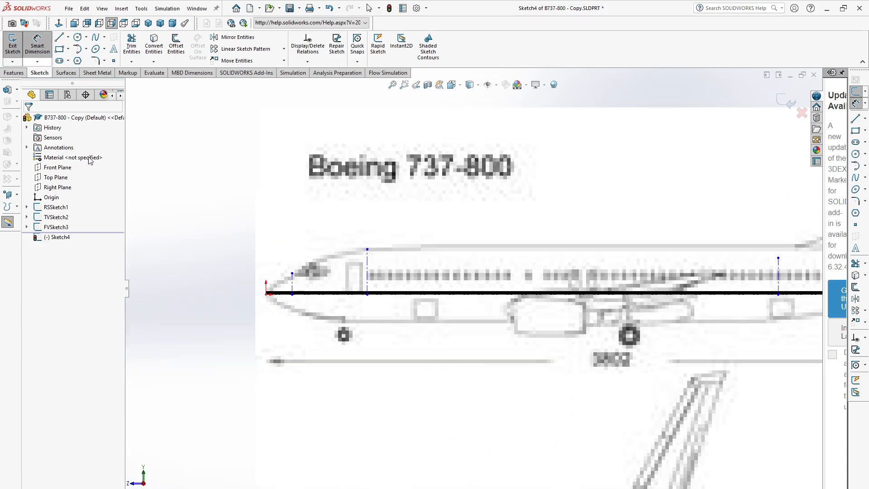
scroll(278, 304, "down", 3)
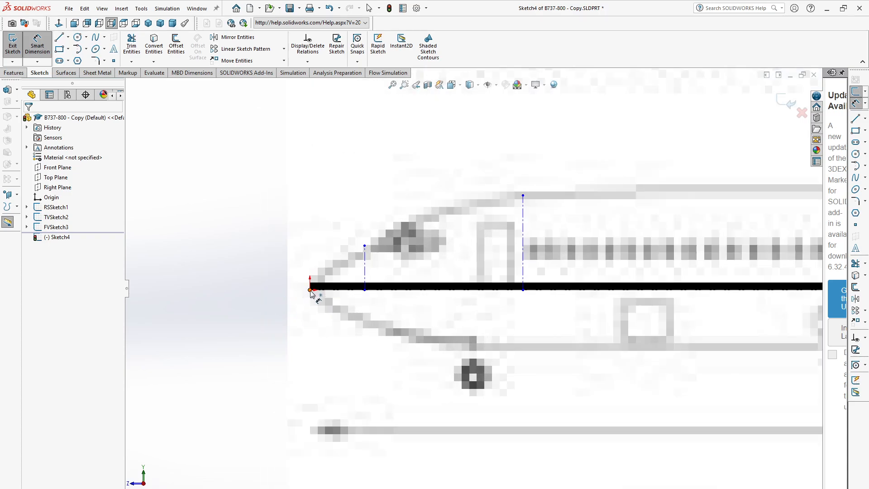
left_click(311, 291)
left_click(365, 290)
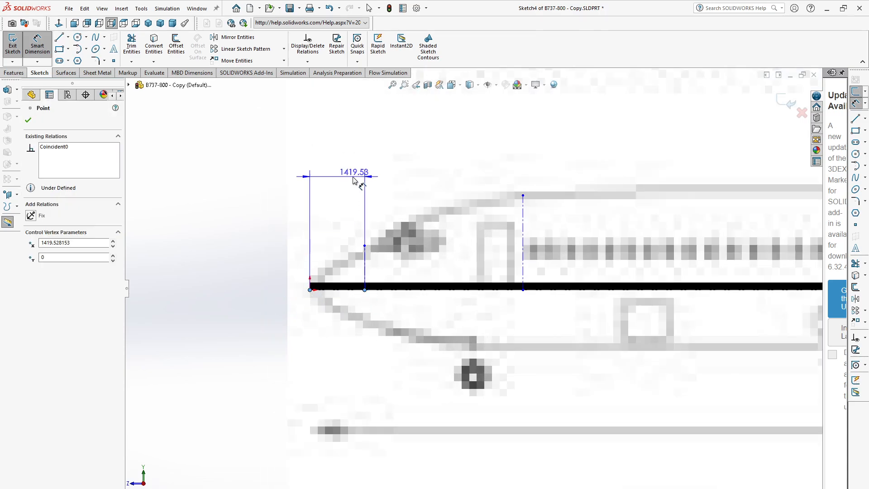
scroll(360, 171, "up", 2)
left_click(367, 158)
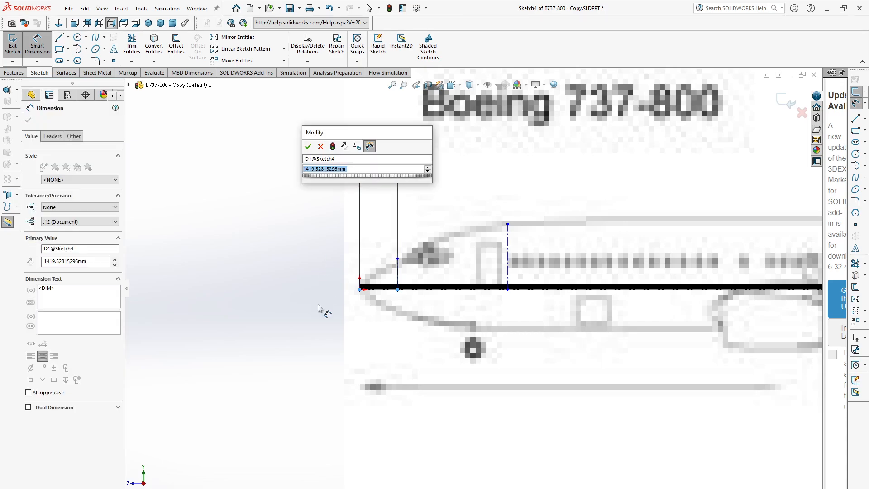
- Look up the nose distance in the Word document "Sketches of Boeing 737-800" and set the first centerline's distance from the origin to 1550 mm
mouse_move(320, 488)
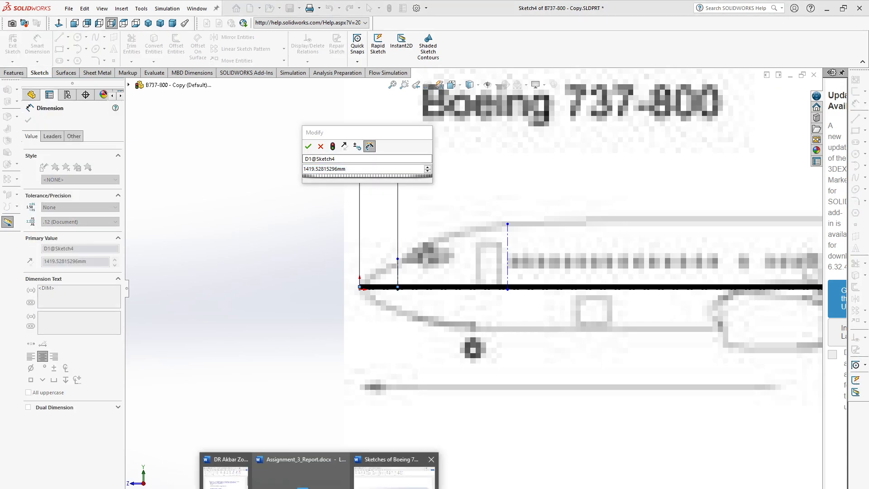
left_click(392, 472)
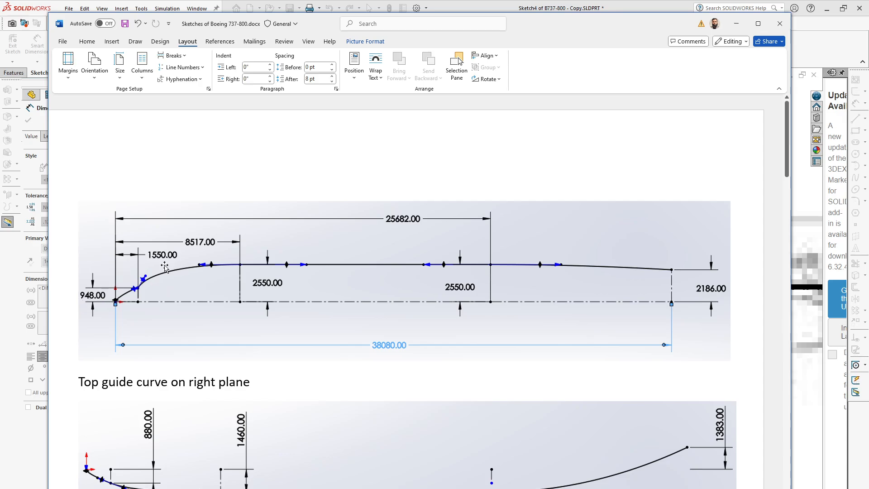
mouse_move(230, 488)
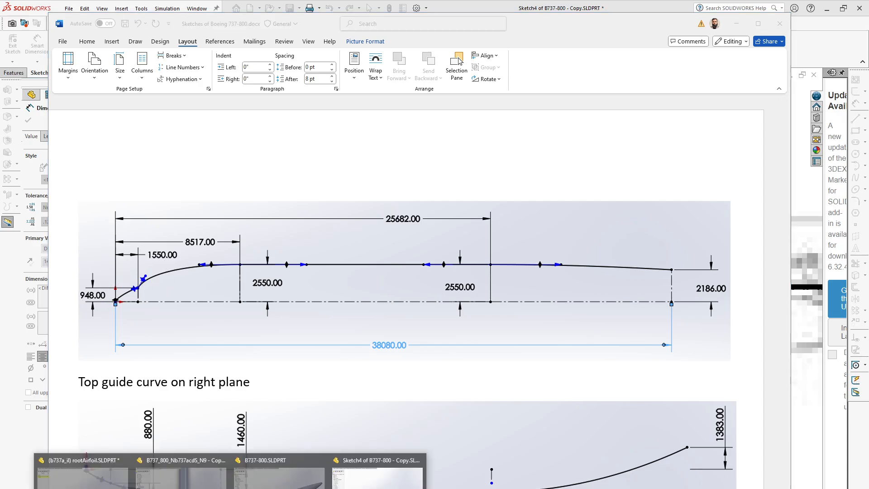
left_click(375, 472)
type("1550")
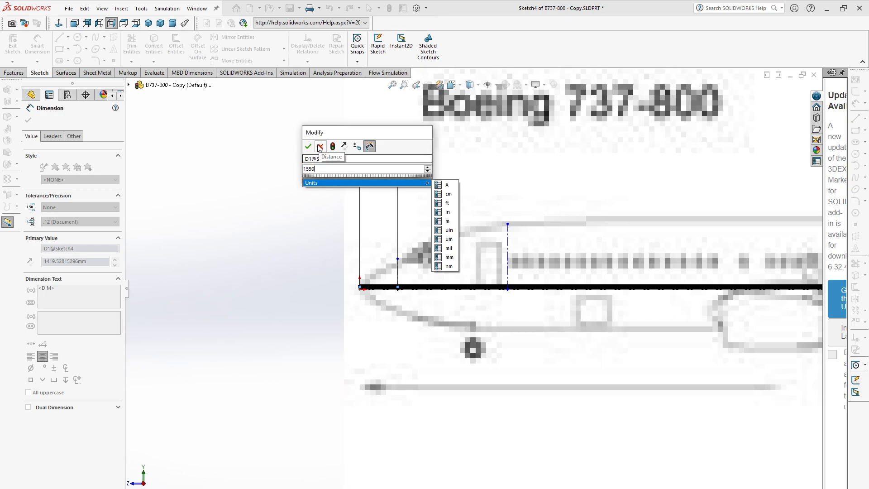
key("Return")
- Dimension the horizontal distance from the origin to the second centerline's lower endpoint as 8517 mm, following the Word reference sketch
scroll(479, 349, "up", 1)
scroll(604, 231, "down", 2)
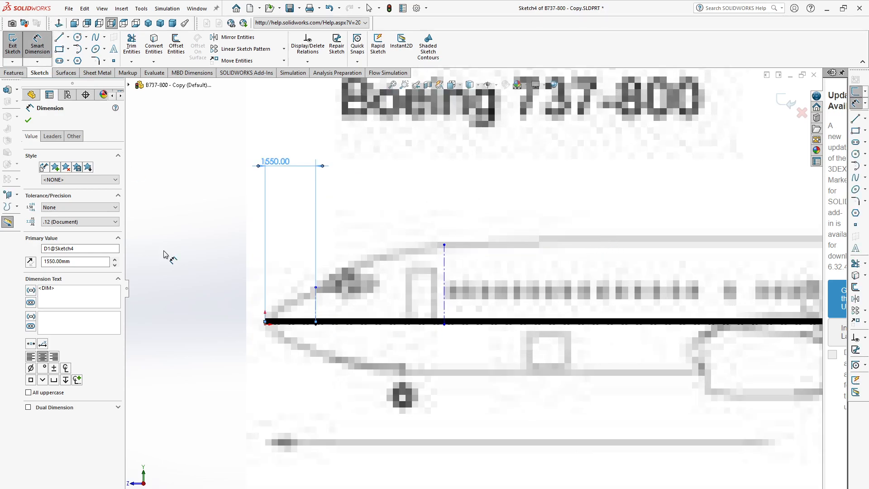
left_click(266, 324)
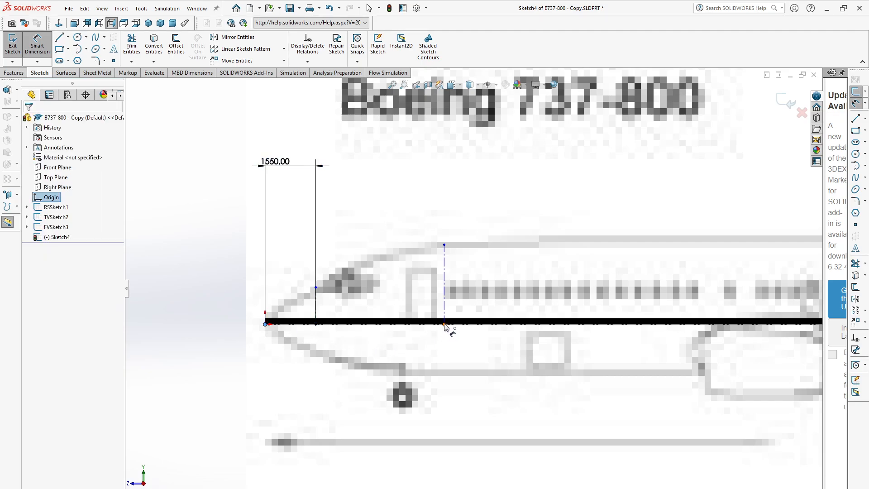
left_click(444, 325)
scroll(423, 174, "up", 2)
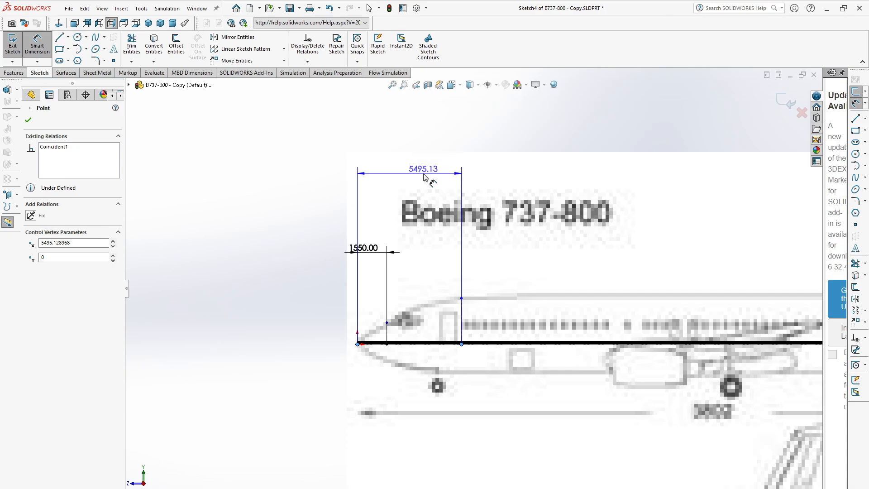
left_click(424, 176)
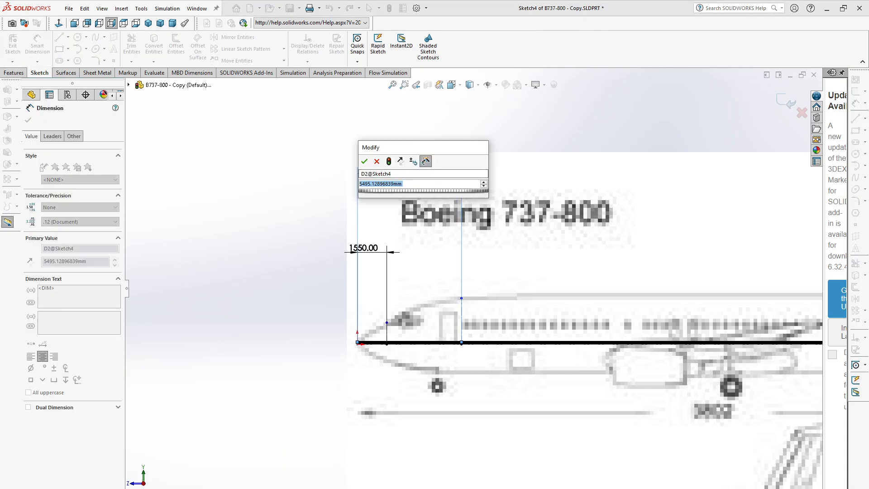
left_click(387, 467)
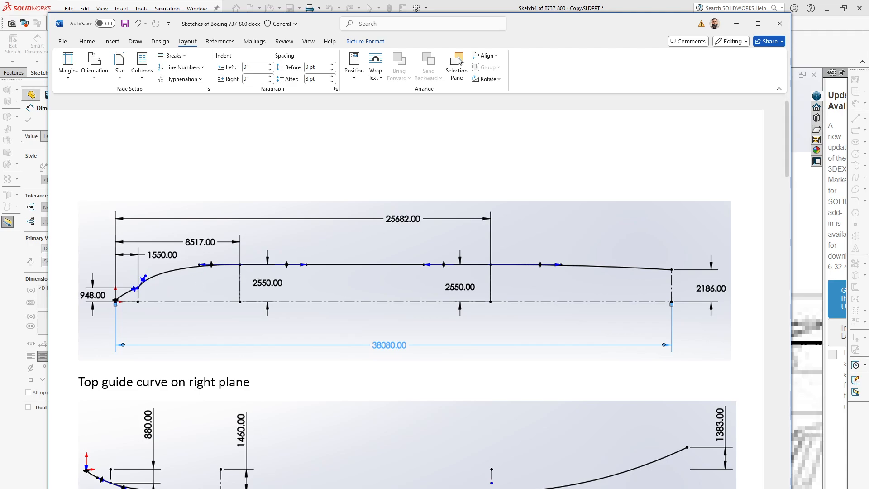
left_click(230, 488)
left_click(378, 473)
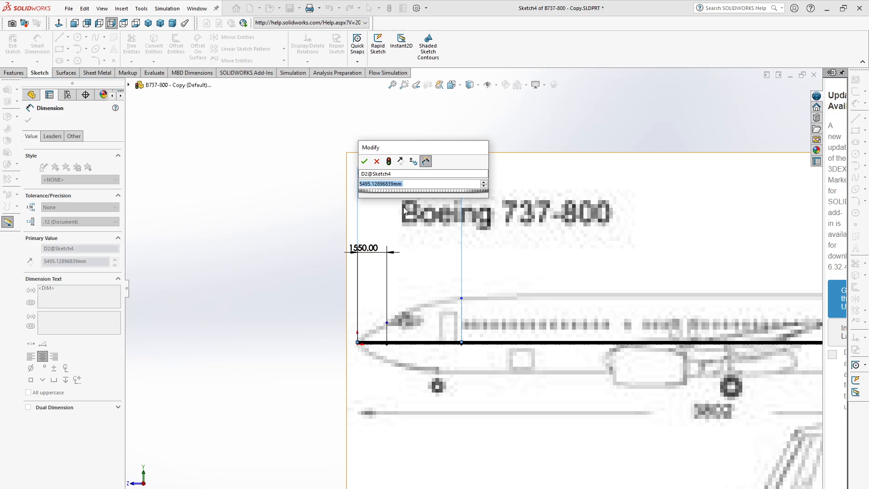
type("8517")
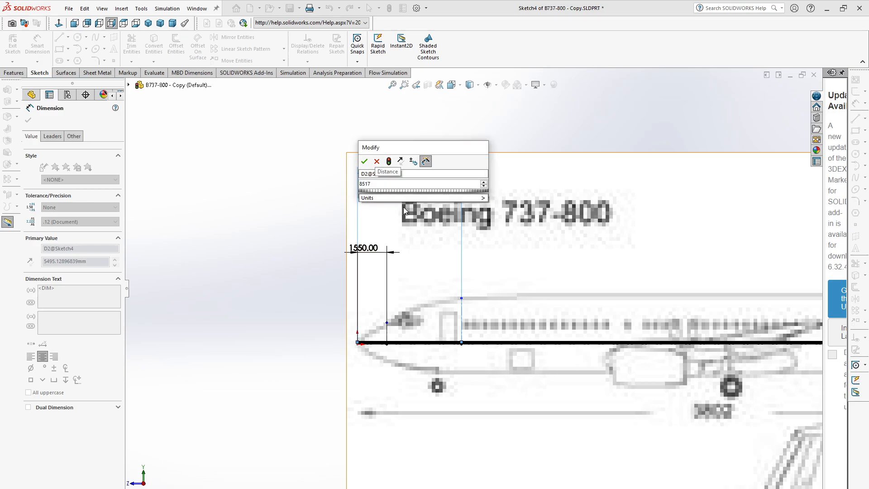
left_click(365, 161)
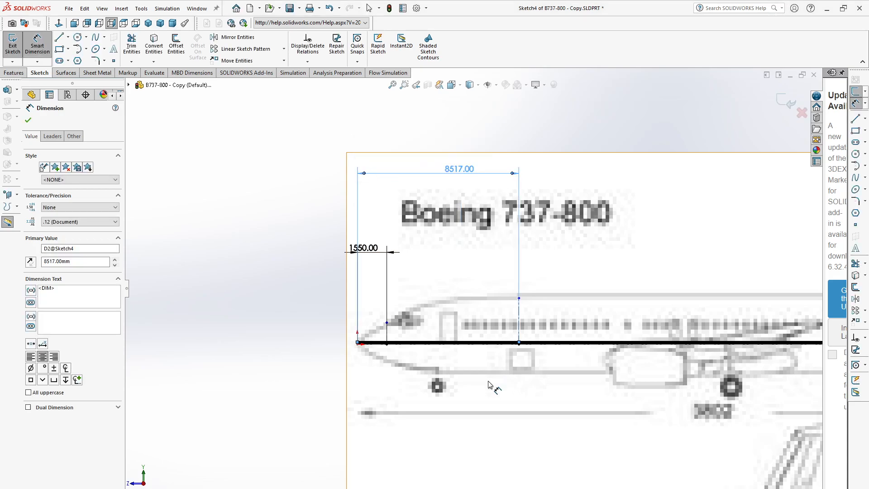
- Dimension the horizontal distance from the origin to the centerline above the rear cargo door as 25682 mm, following the Word reference sketch
scroll(490, 385, "up", 4)
scroll(659, 317, "down", 2)
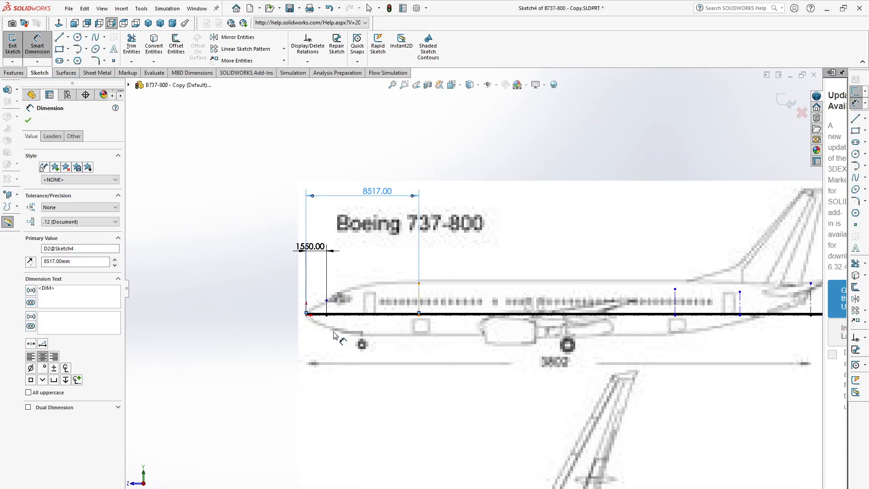
left_click(306, 315)
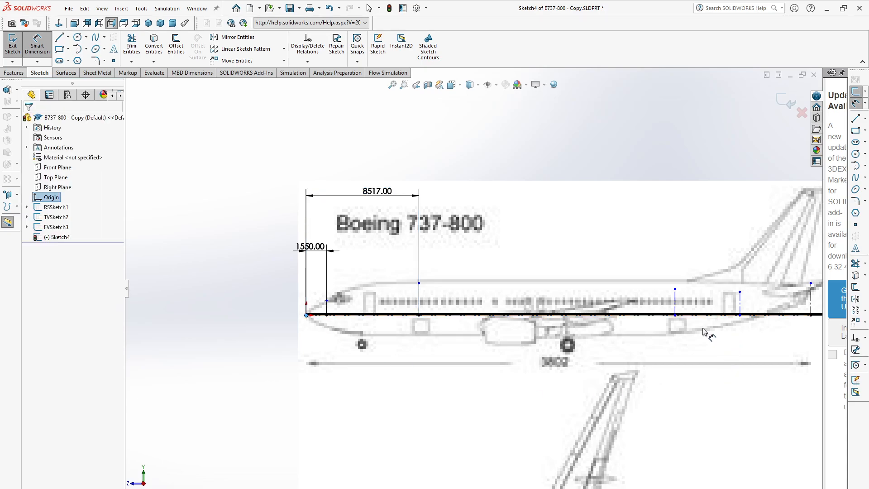
left_click(675, 316)
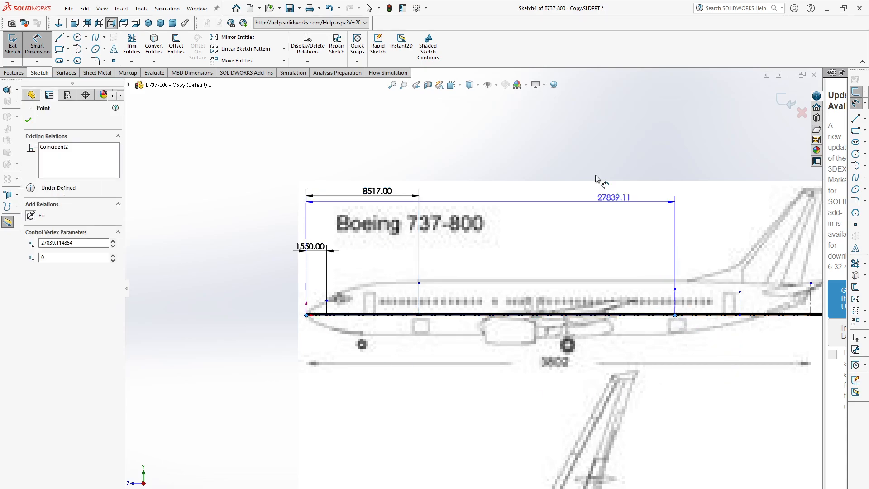
left_click(538, 164)
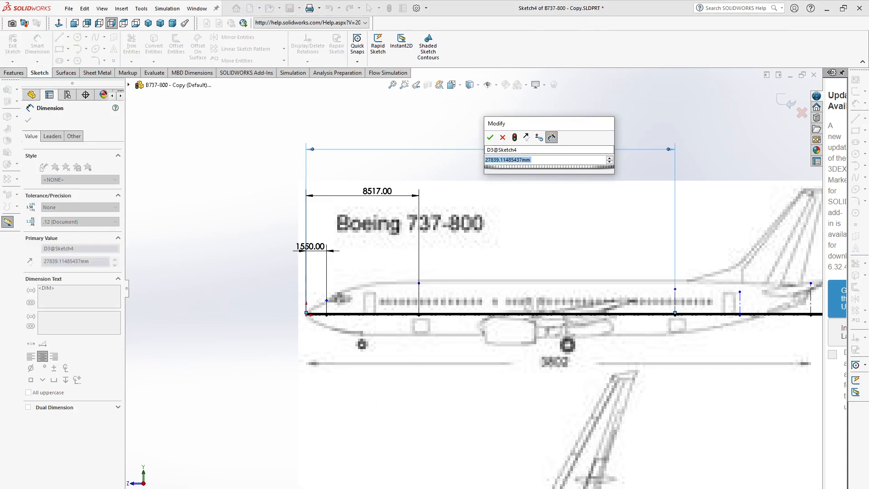
left_click(319, 488)
left_click(386, 471)
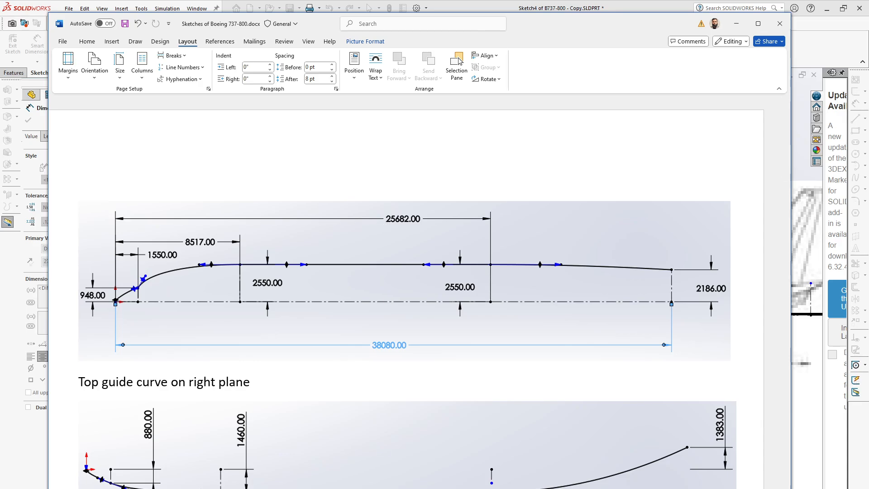
left_click(232, 488)
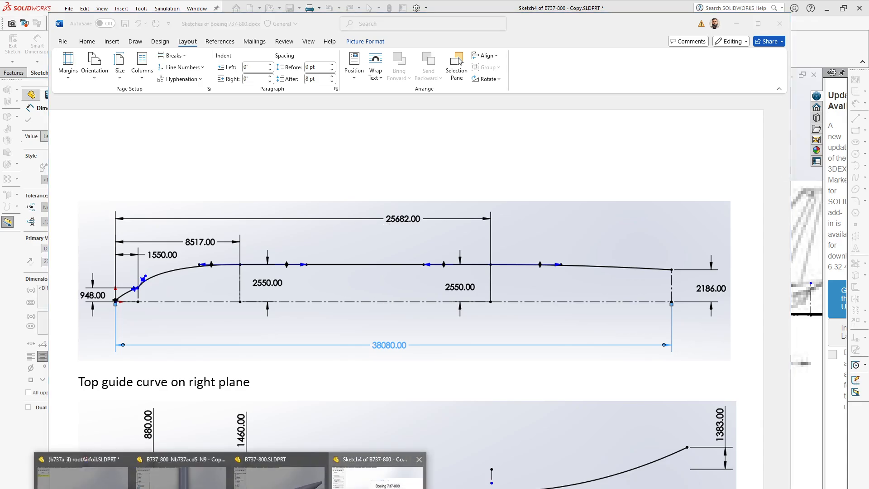
left_click(378, 471)
type("2")
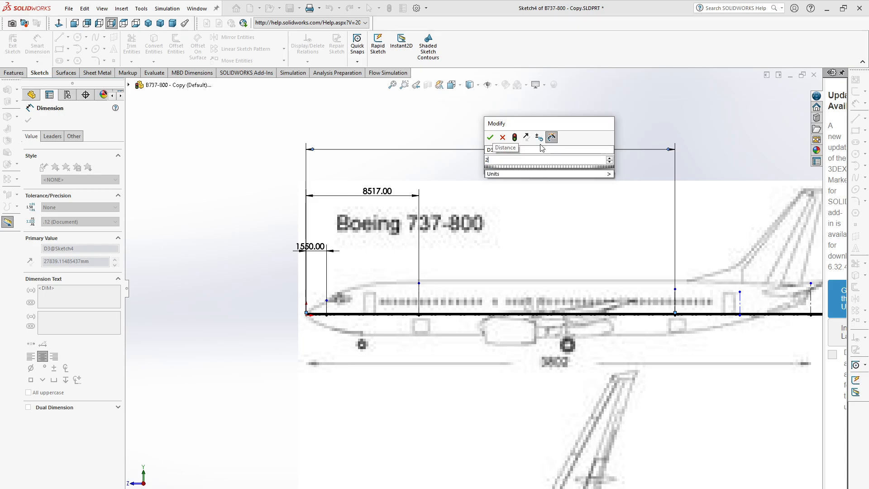
type("5682")
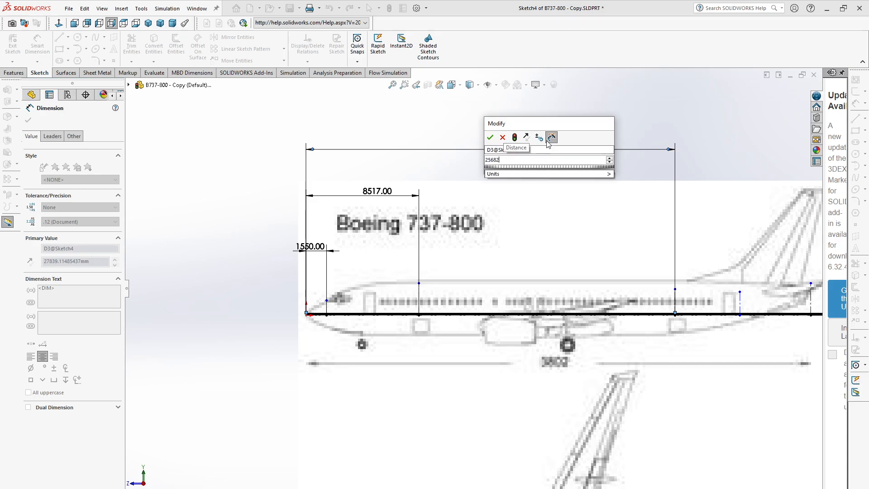
key("Return")
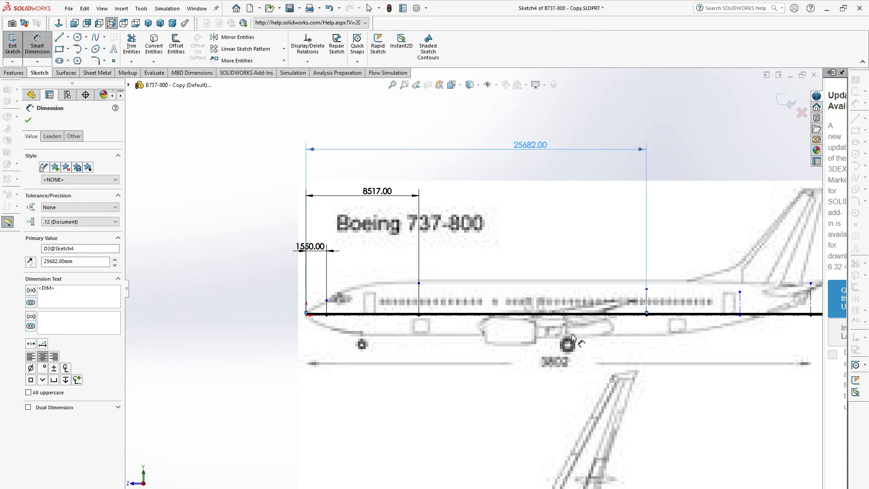
- Dimension the horizontal distance from the origin to the lower endpoint of the centerline behind the rear passenger door as 34000 mm
scroll(474, 289, "down", 2)
scroll(679, 305, "up", 2)
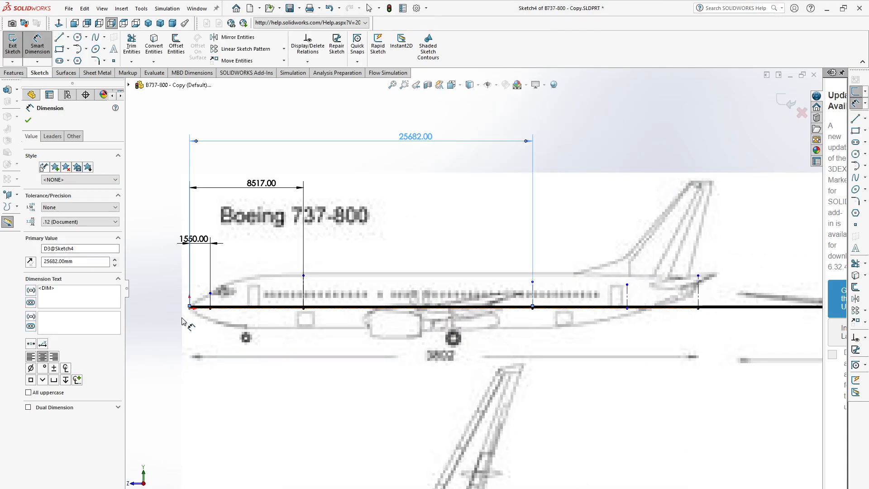
left_click(533, 408)
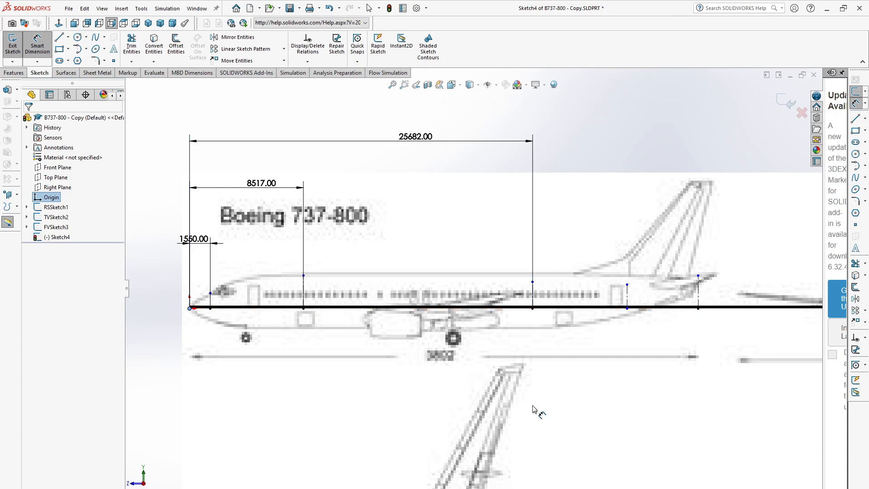
left_click(626, 309)
scroll(472, 287, "down", 2)
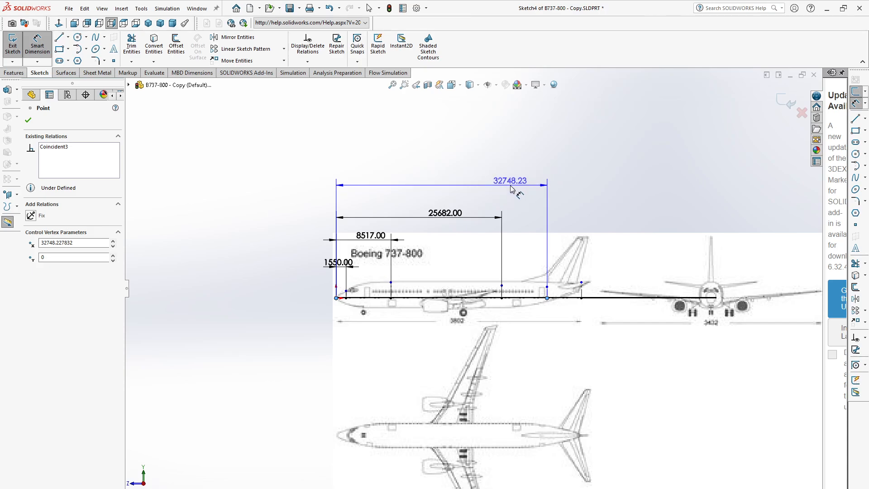
left_click(511, 185)
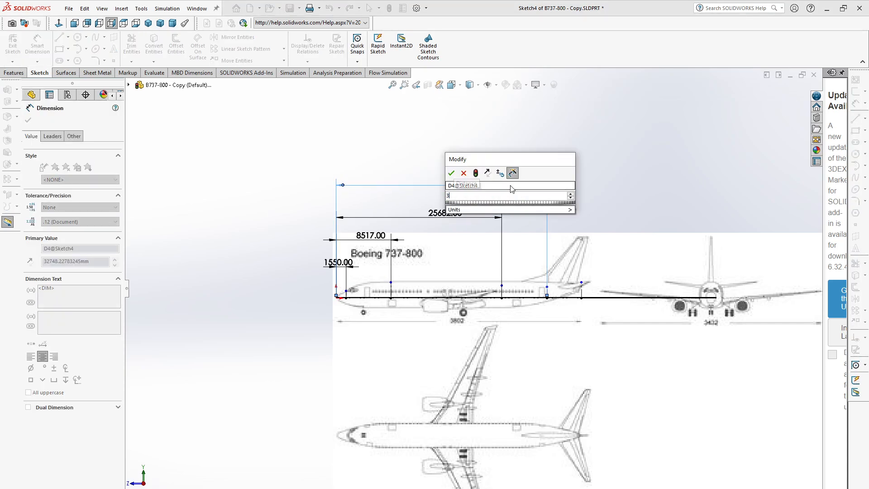
type("34000")
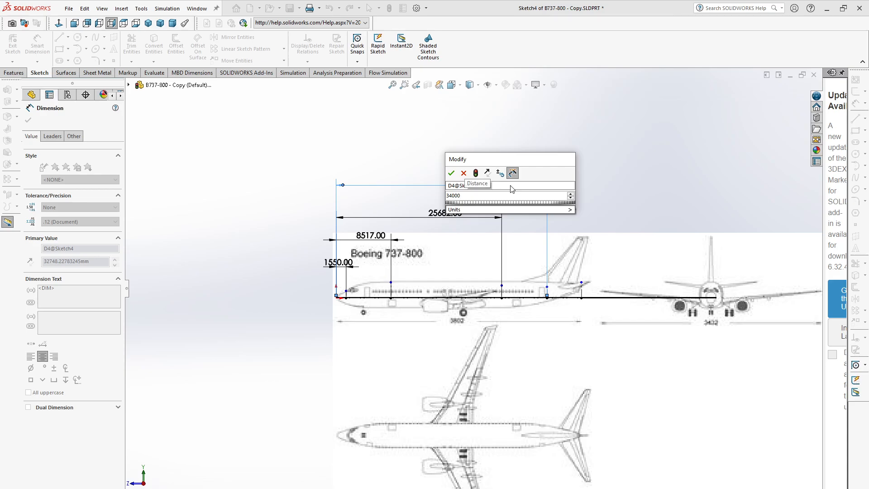
left_click(451, 173)
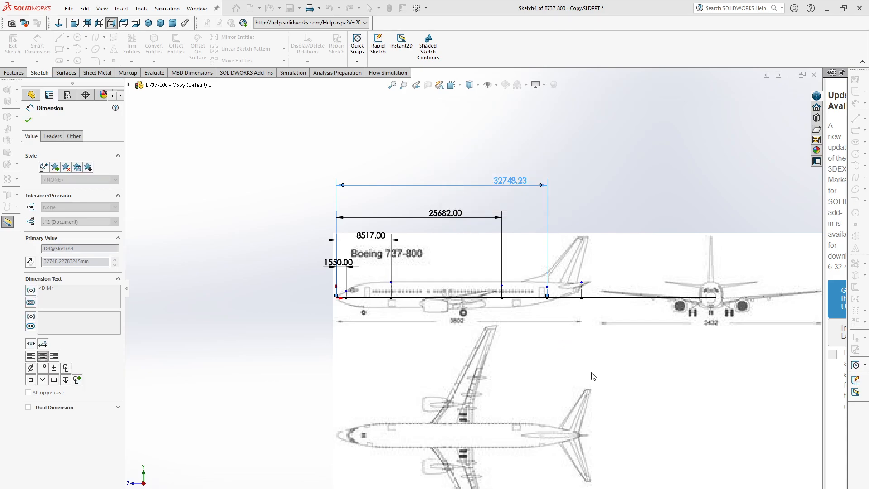
left_click(671, 202)
- Dimension the height of the centerline nearest the nose as 948 mm, following the top guide curve sketch in the Word document
scroll(468, 328, "up", 2)
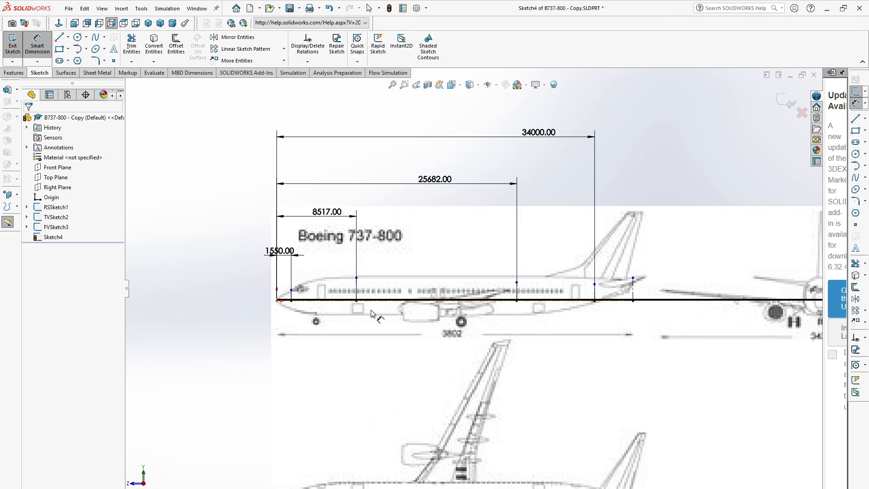
scroll(317, 301, "up", 3)
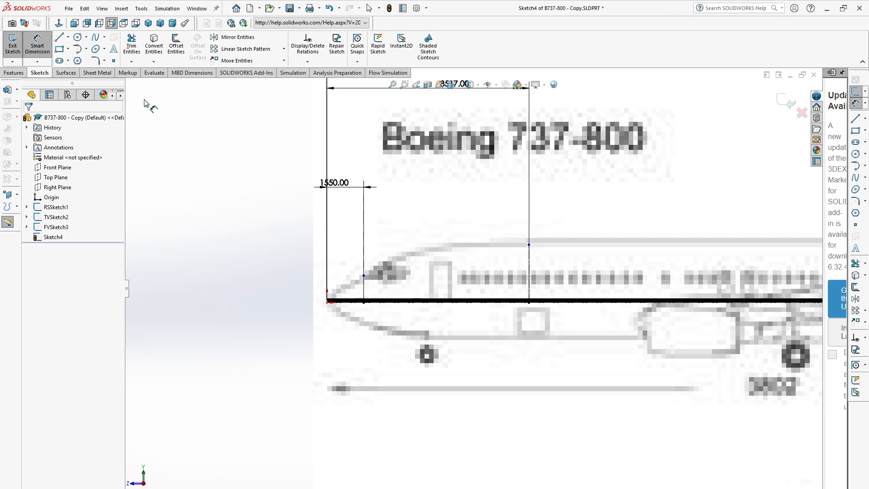
scroll(349, 281, "up", 2)
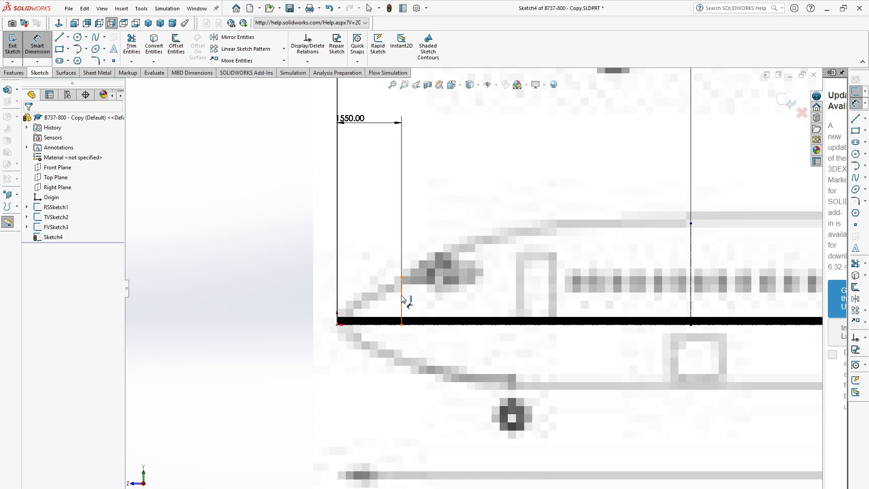
left_click(402, 299)
left_click(235, 300)
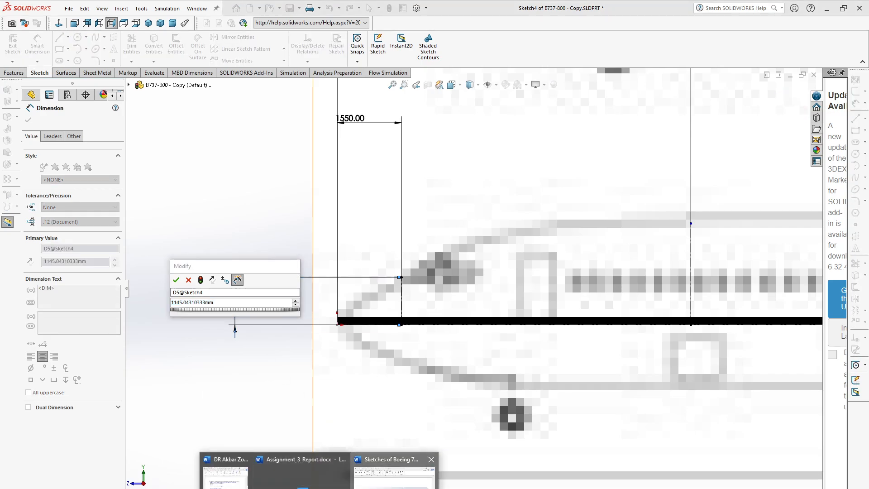
left_click(398, 472)
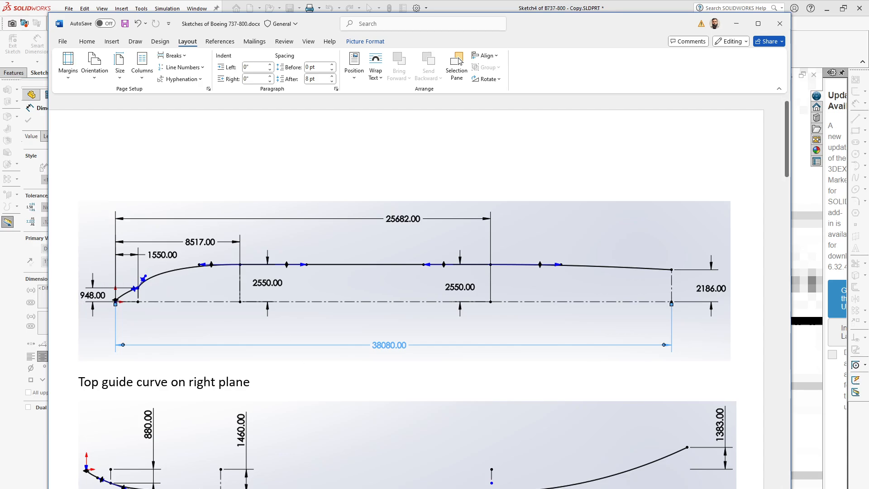
left_click(258, 488)
left_click(378, 473)
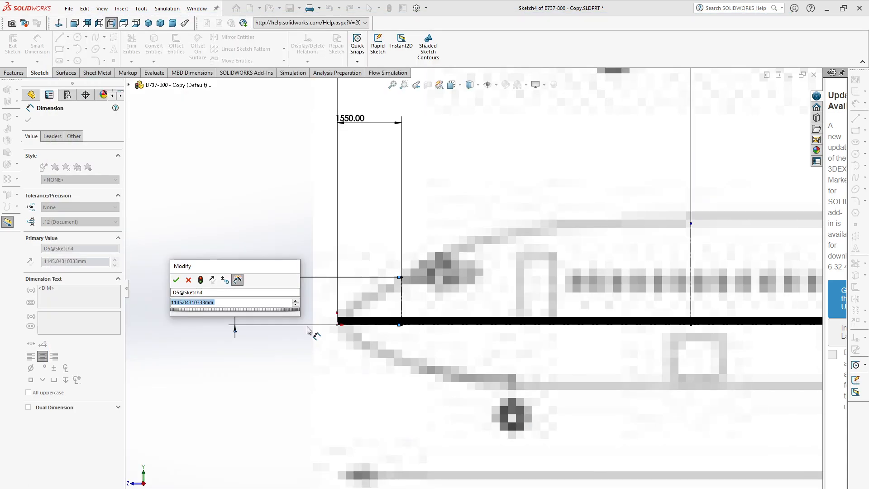
type("948")
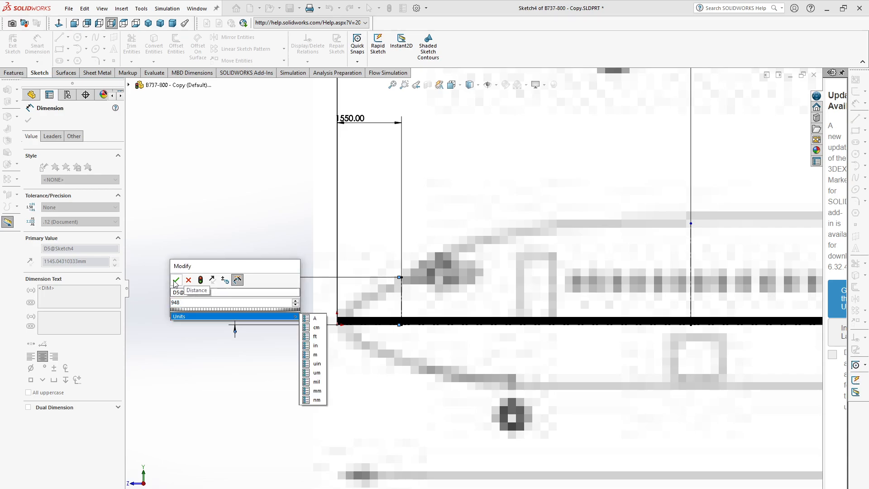
key("Return")
scroll(385, 328, "up", 4)
scroll(643, 295, "down", 3)
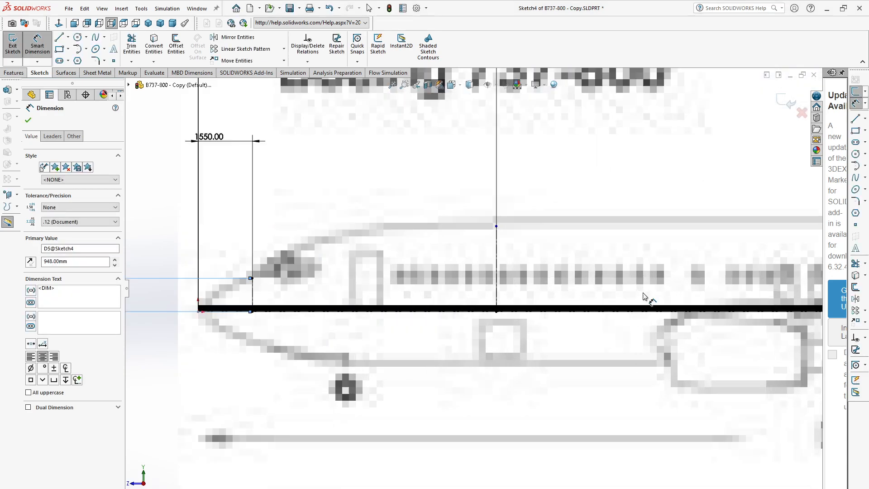
- Dimension the height of the second centerline from the nose as 2550 mm, following the top guide curve sketch in the Word document
left_click(497, 252)
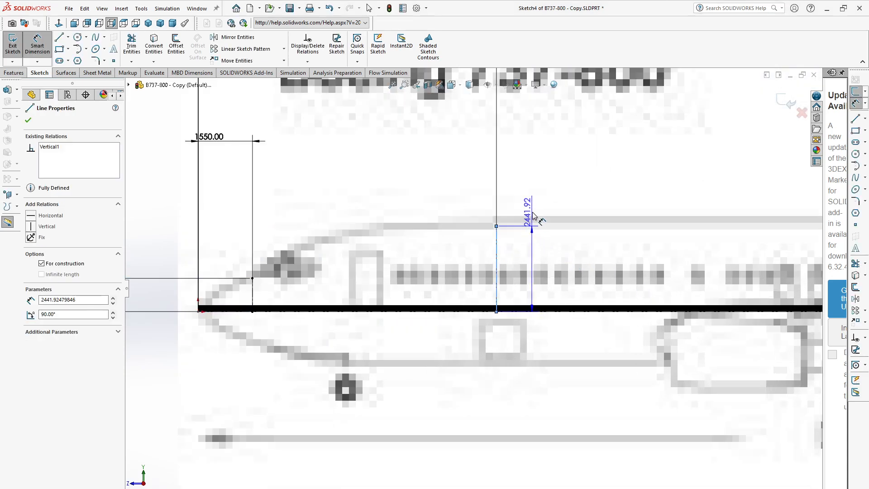
left_click(536, 171)
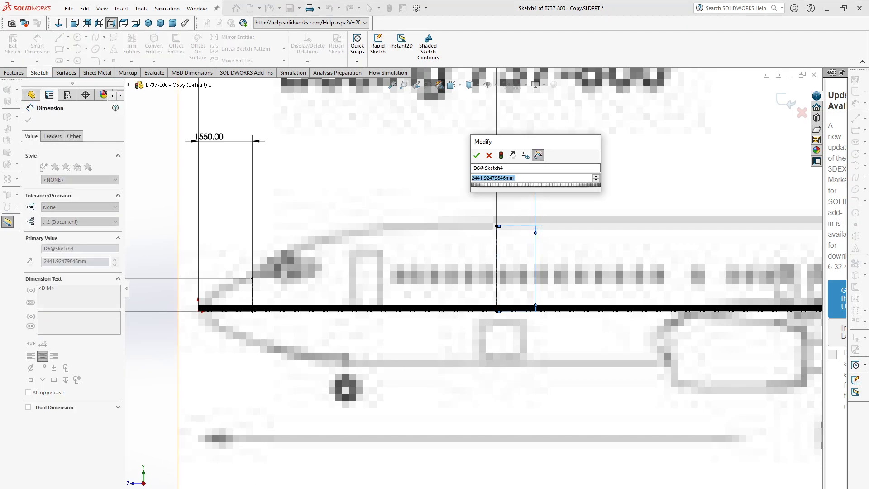
left_click(320, 487)
left_click(400, 472)
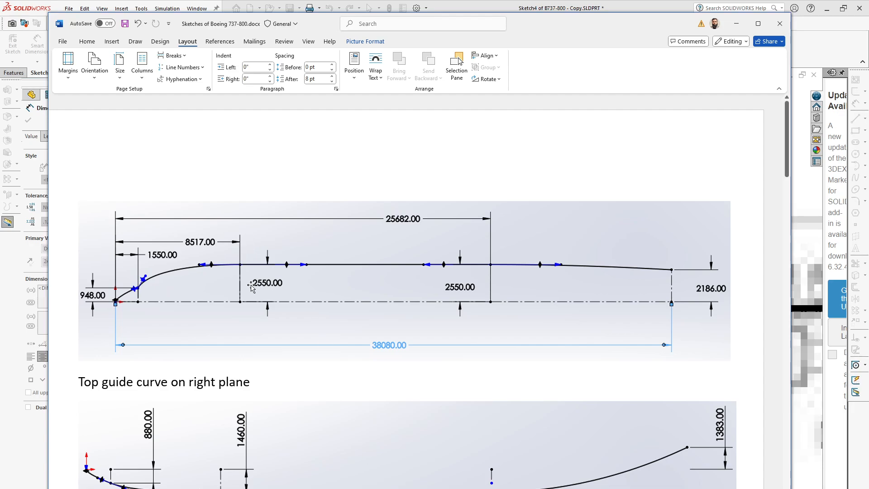
left_click(230, 487)
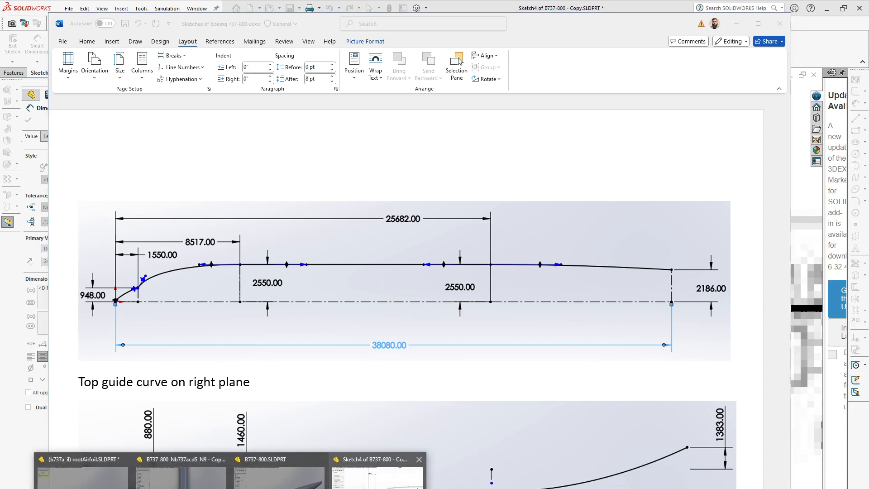
left_click(377, 475)
type("2550")
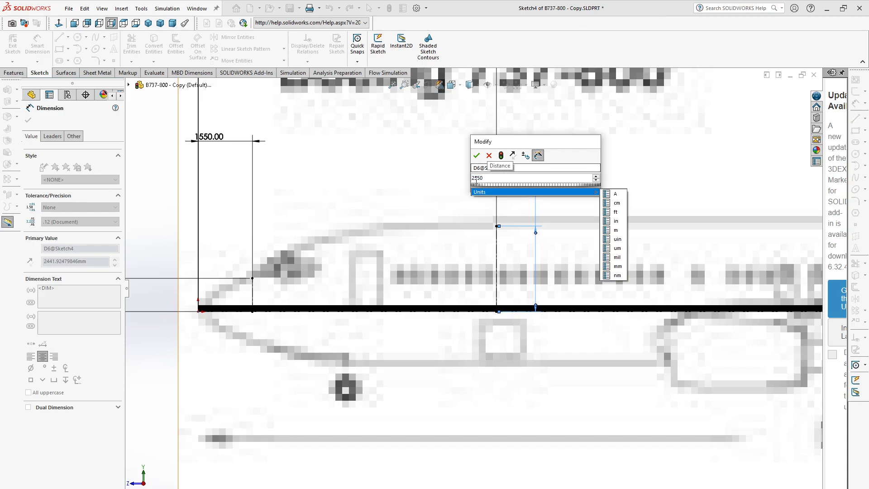
left_click(476, 155)
- Dimension the height of the rearmost centerline at the tail as 2186 mm, following the Word reference sketch
scroll(494, 319, "up", 6)
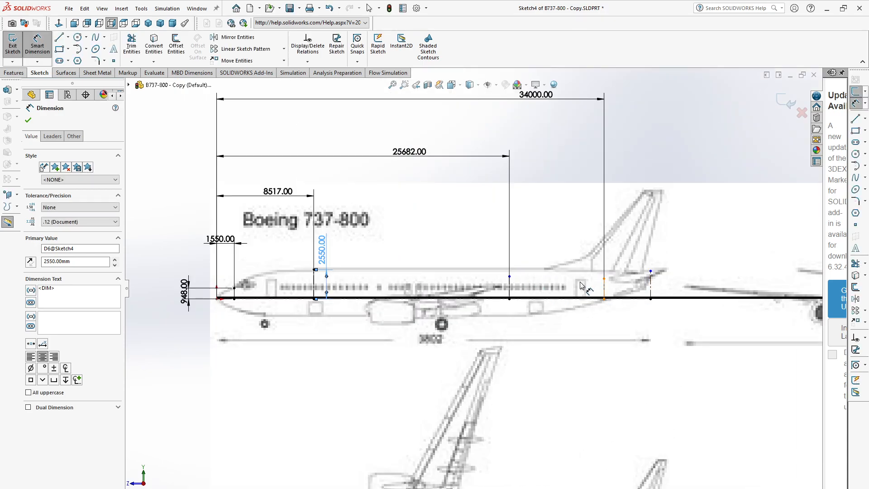
scroll(694, 288, "down", 5)
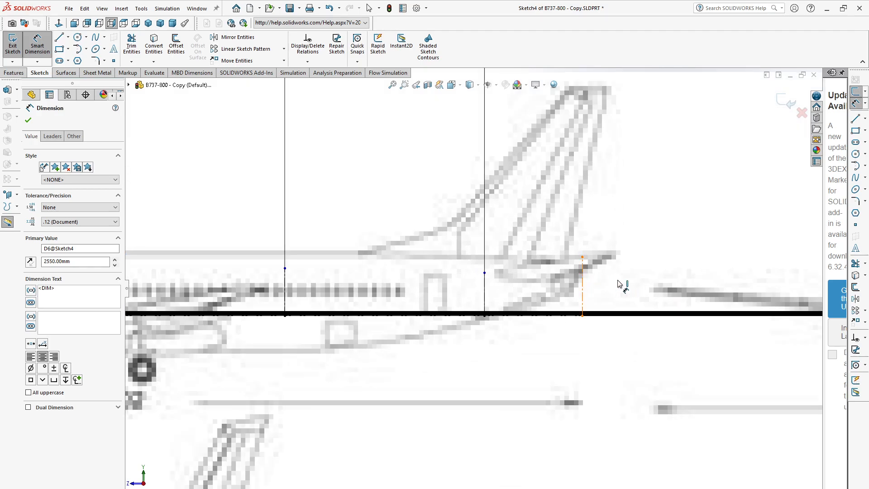
left_click(582, 285)
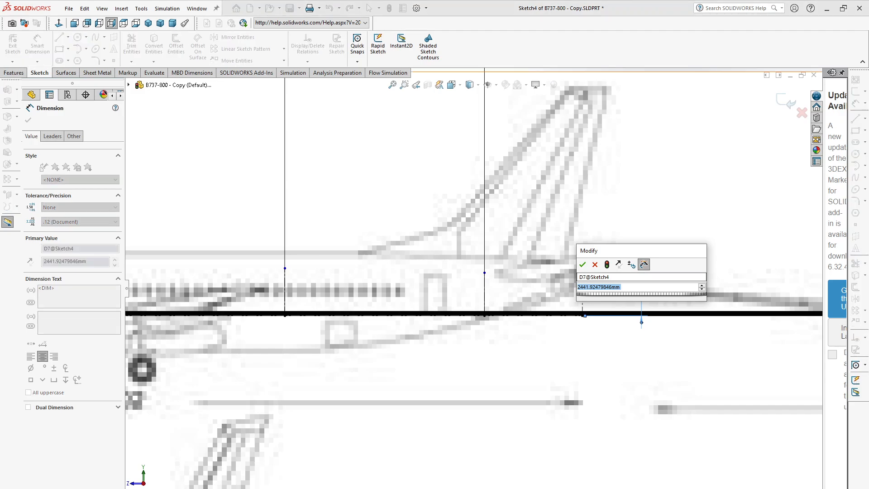
left_click(251, 473)
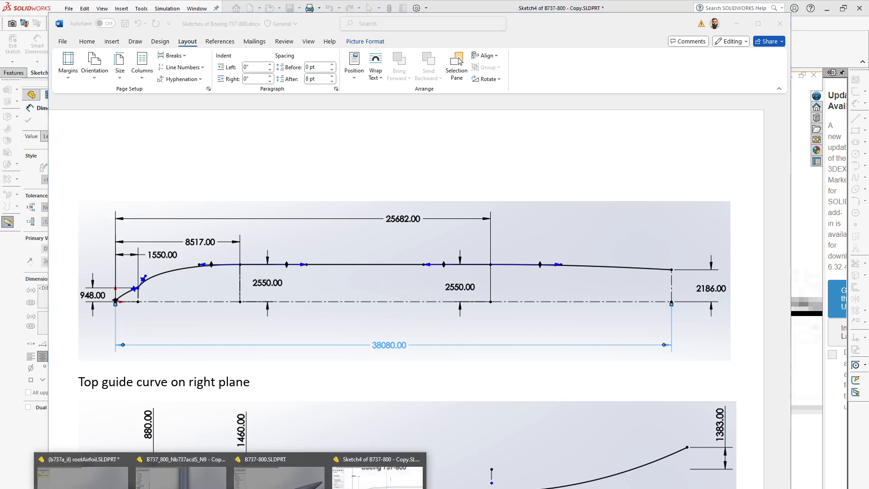
left_click(378, 471)
type("21")
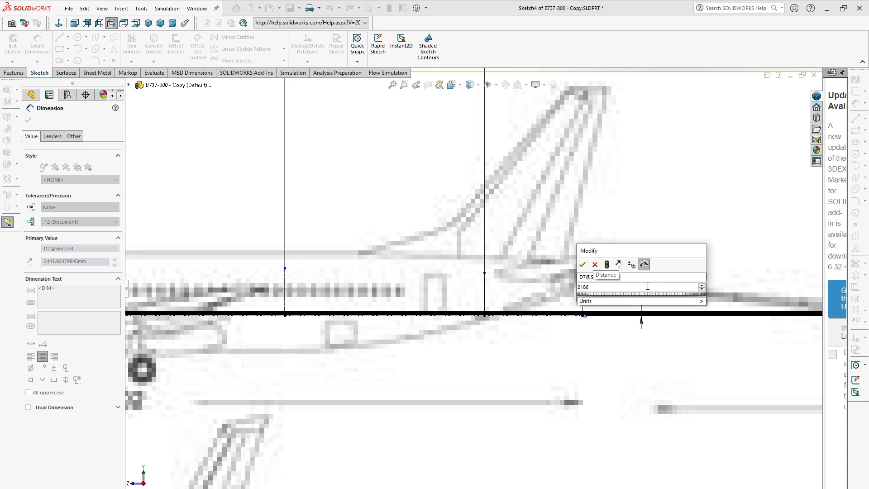
type("86")
key("Return")
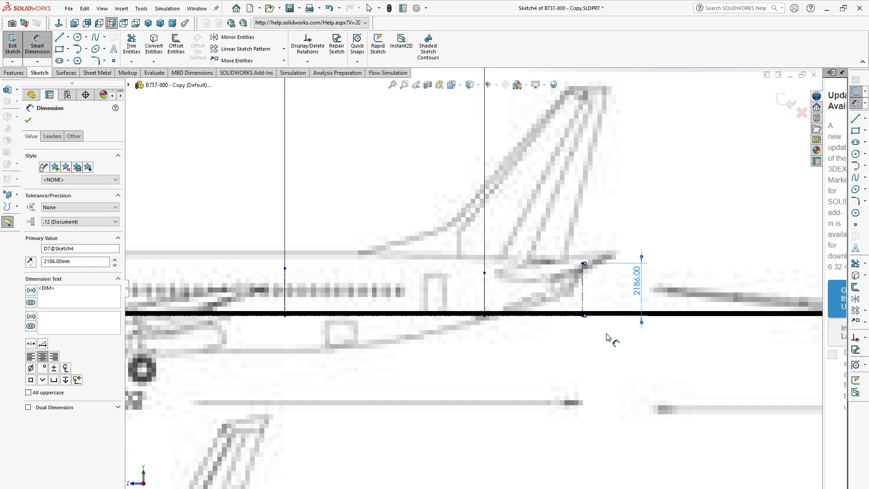
- Move the 2186 mm height dimension up and away from the tail, and finish dimensioning
scroll(597, 336, "up", 5)
left_click(527, 341)
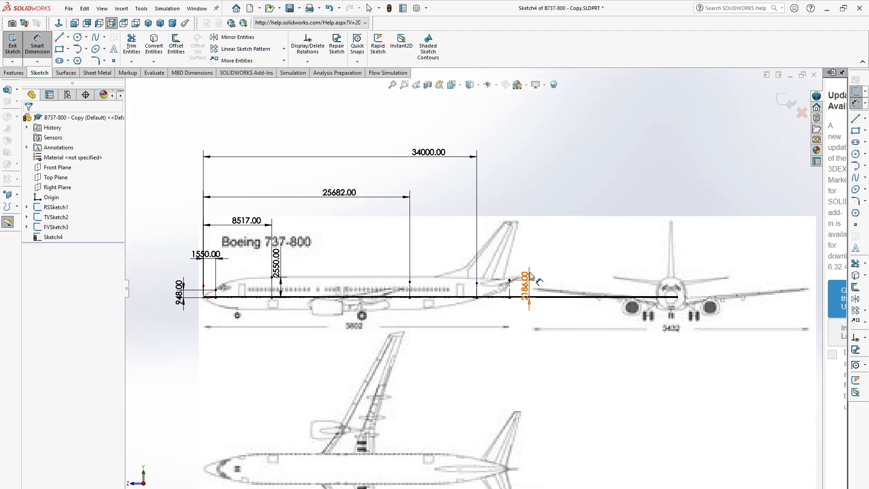
left_click_drag(527, 274, 549, 243)
scroll(194, 291, "down", 4)
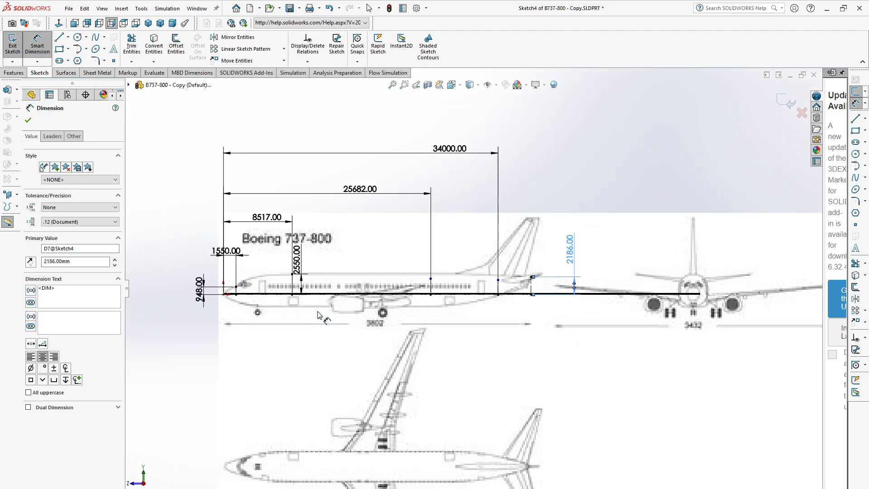
scroll(272, 267, "down", 1)
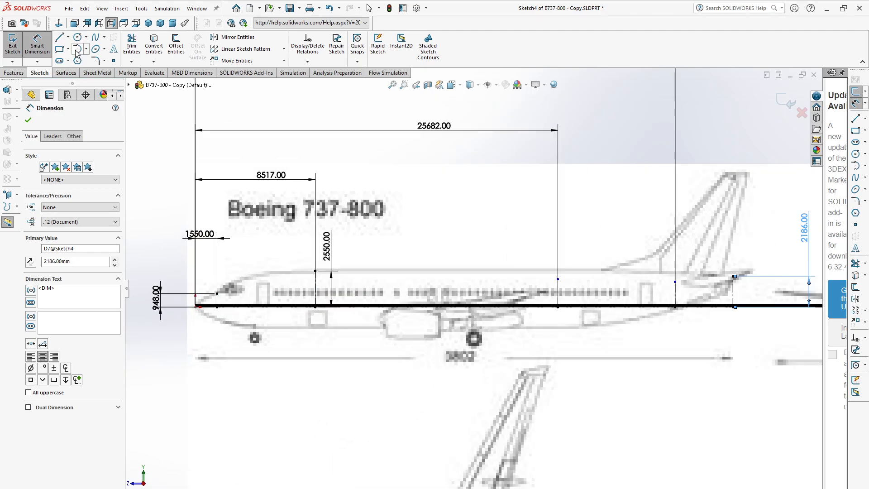
left_click(143, 155)
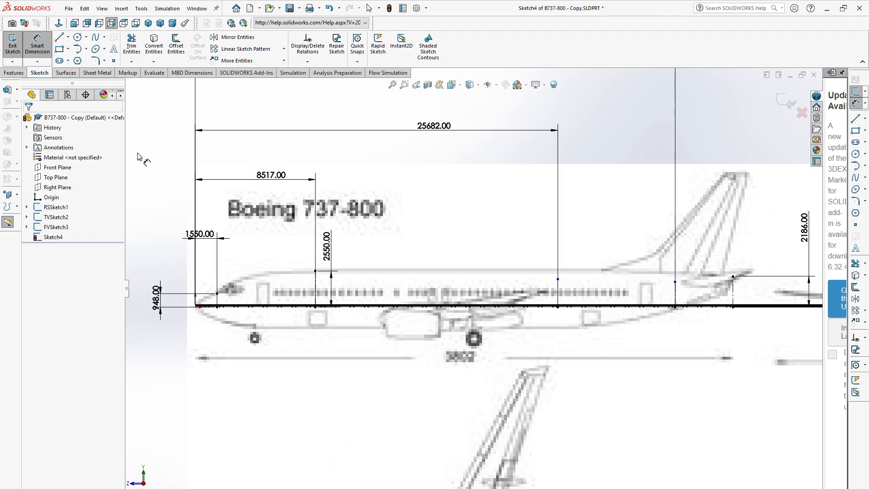
key("Escape")
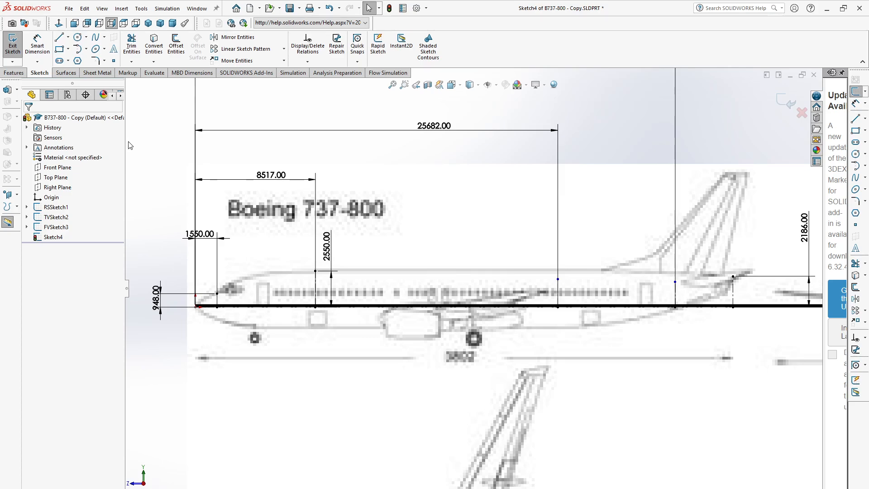
- Sketch a two-point spline from the origin to the upper endpoint of the centerline nearest the nose
left_click(95, 38)
scroll(229, 305, "down", 6)
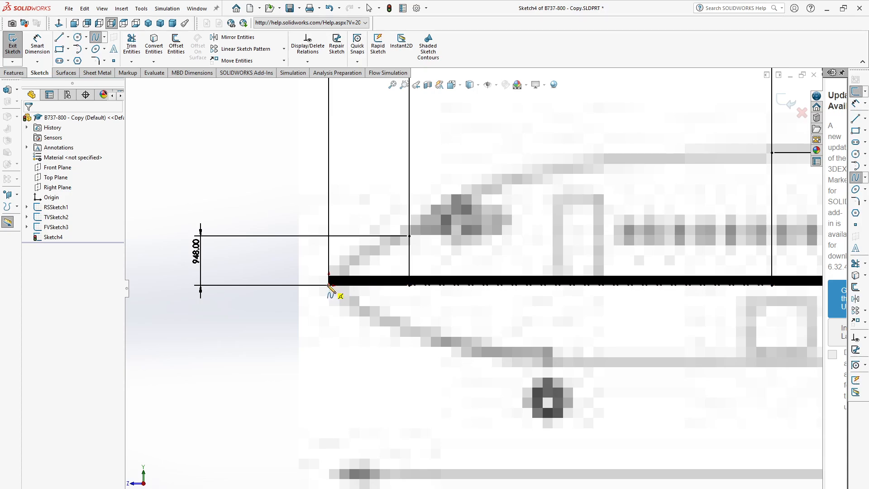
left_click(329, 285)
left_click(409, 236)
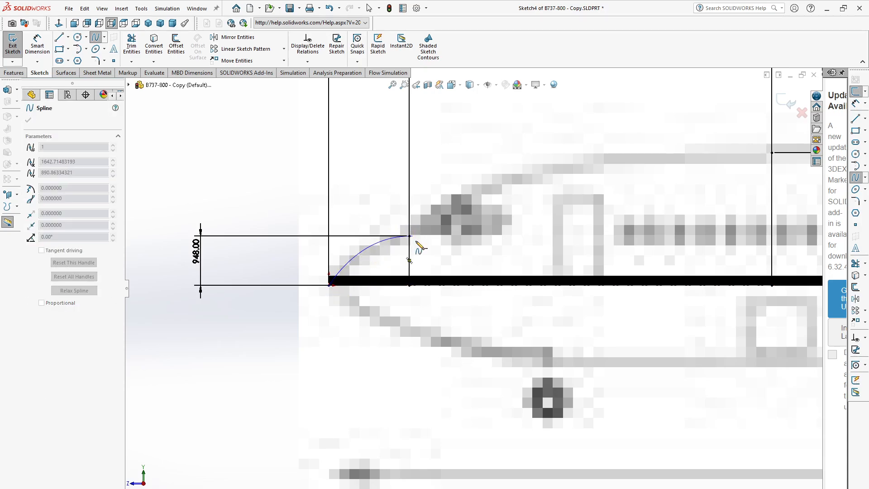
key("Escape")
- Sketch a second spline from the upper endpoint of the first centerline to the upper endpoint of the 2550 mm centerline
scroll(438, 220, "up", 1)
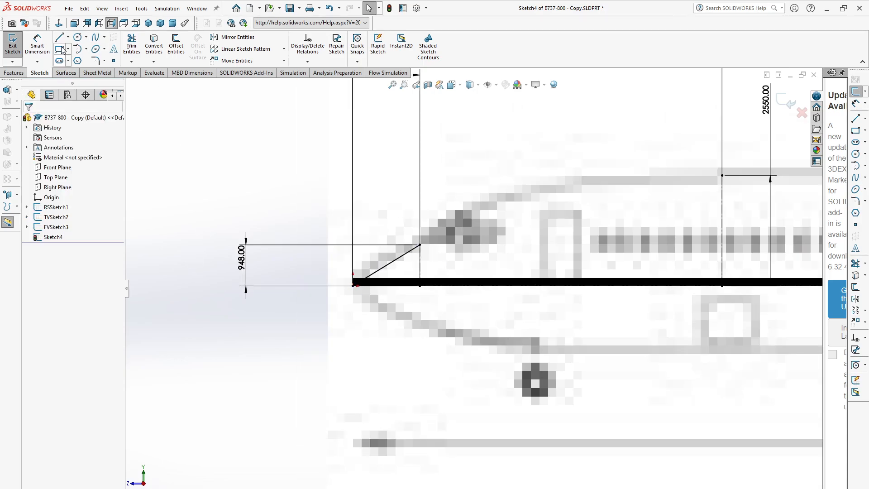
left_click(97, 38)
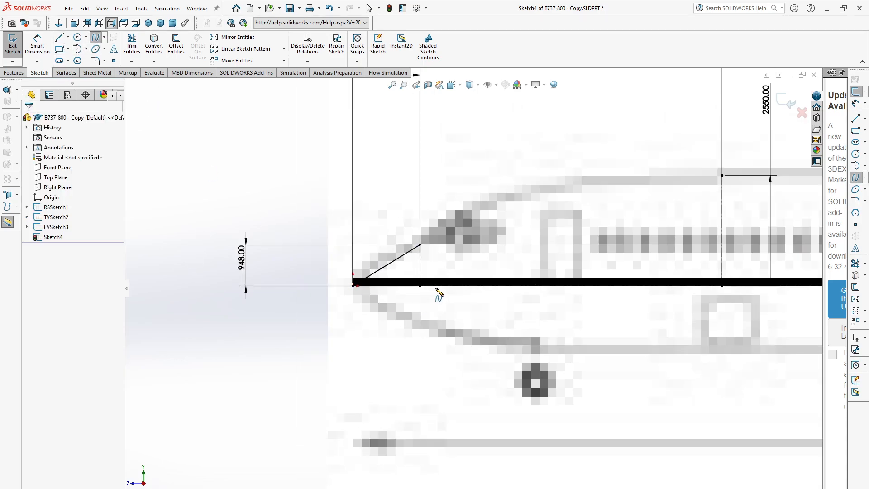
left_click(421, 244)
scroll(430, 253, "up", 3)
scroll(441, 240, "down", 3)
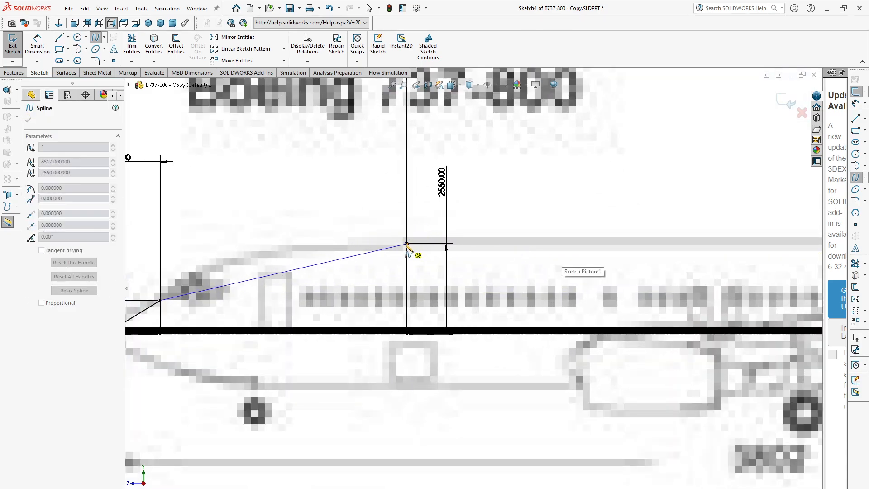
left_click(407, 245)
key("Escape")
key("ctrl+z")
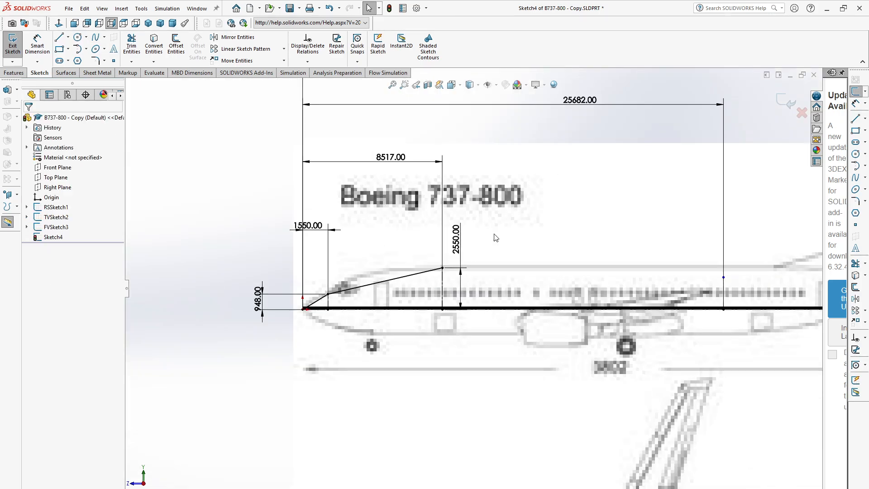
- Draw a horizontal line from the top of the 2550 mm centerline to directly above the centerline dimensioned 25682 mm from the origin
left_click(59, 37)
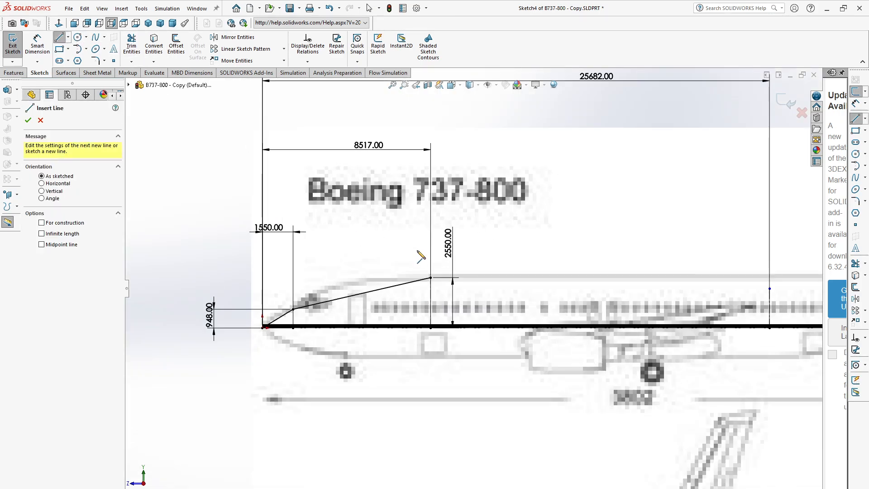
left_click(430, 277)
scroll(456, 343, "up", 3)
scroll(641, 349, "down", 4)
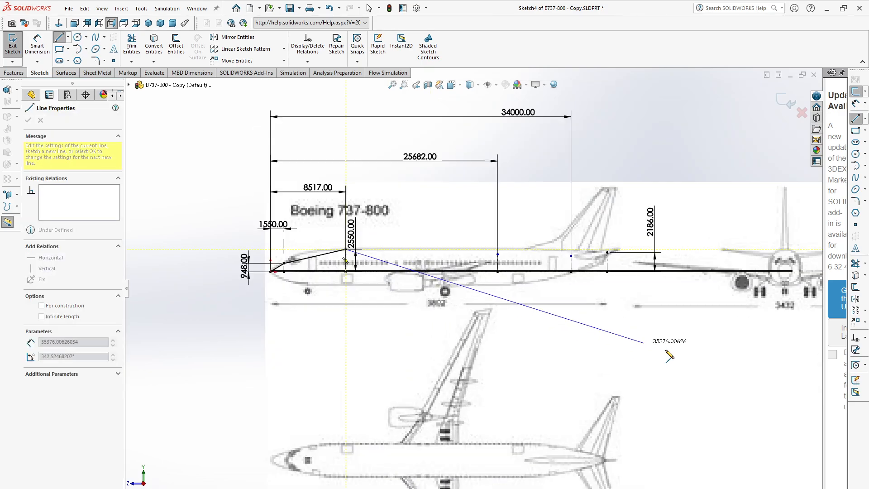
scroll(402, 235, "down", 4)
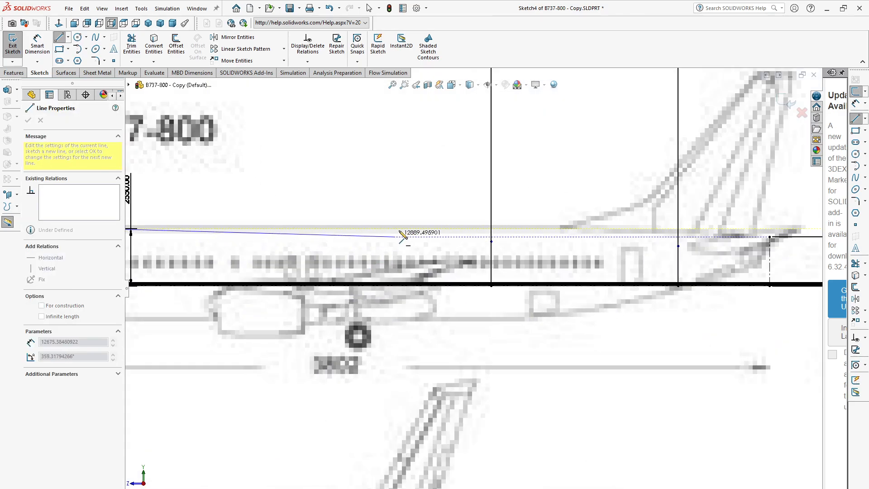
left_click(491, 229)
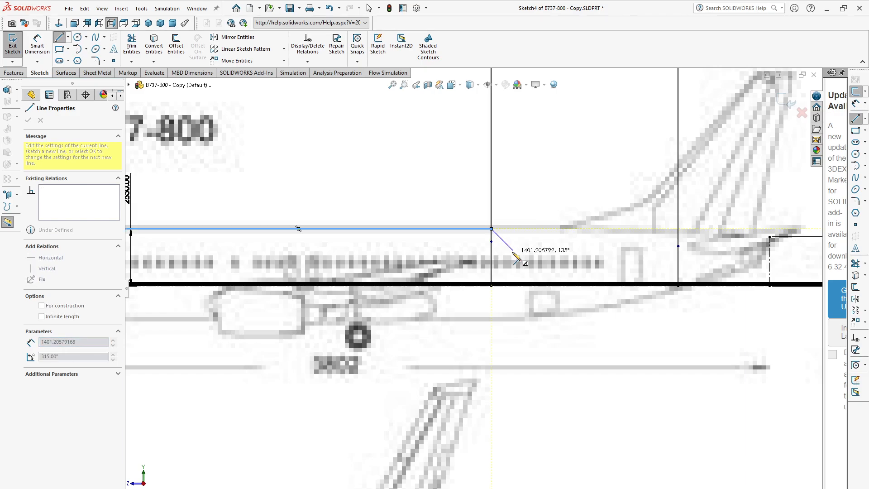
key("Escape")
- Sketch a spline from the rear end of the horizontal top line to the upper endpoint of the rearmost centerline
left_click(95, 39)
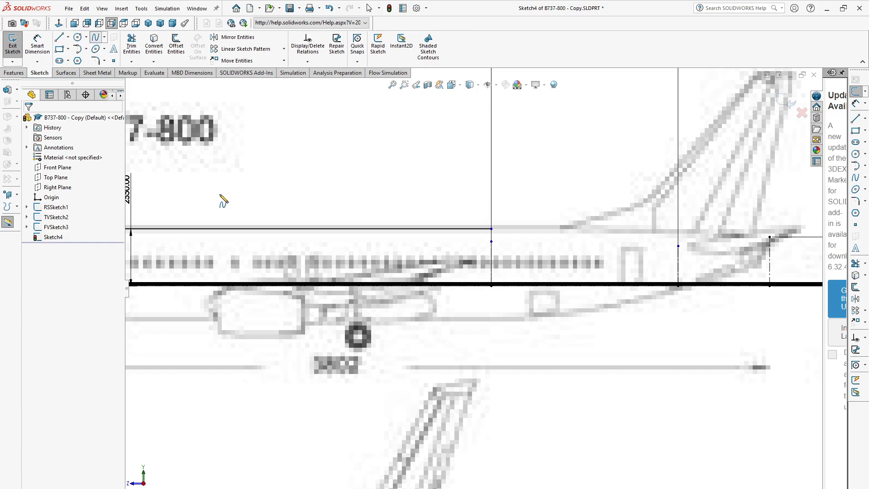
left_click(492, 229)
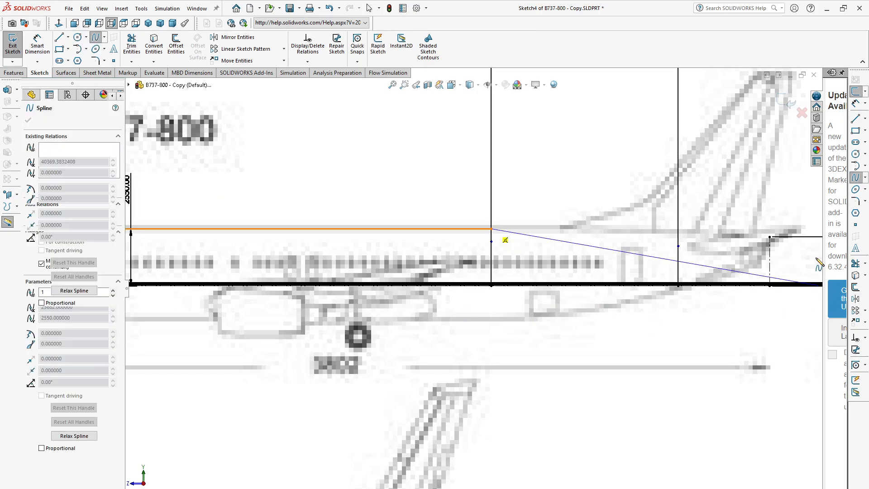
left_click(770, 237)
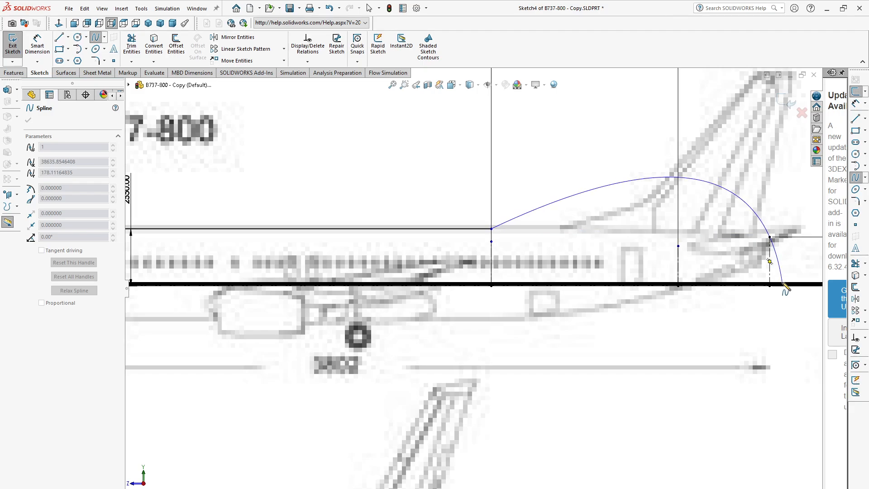
key("Escape")
- Bend the nose spline outward using its tangent handle at the origin, and add a vertical relation to that handle
scroll(596, 324, "up", 5)
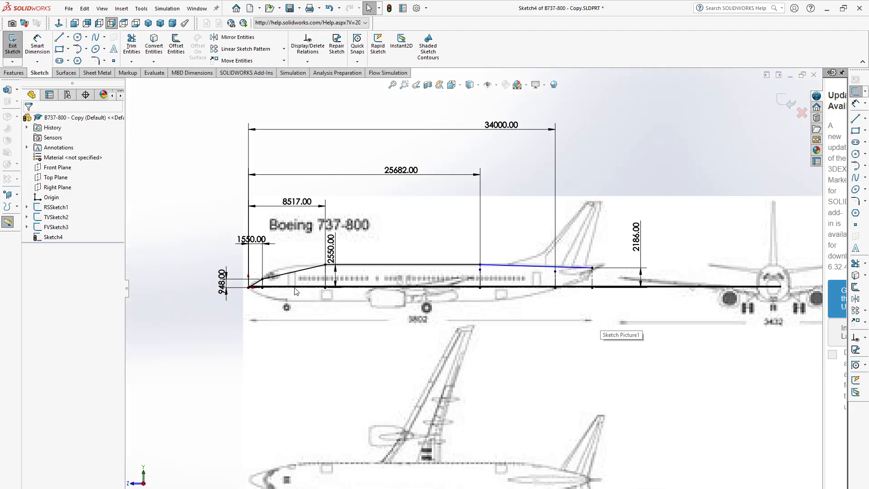
scroll(272, 278, "down", 5)
scroll(323, 280, "down", 2)
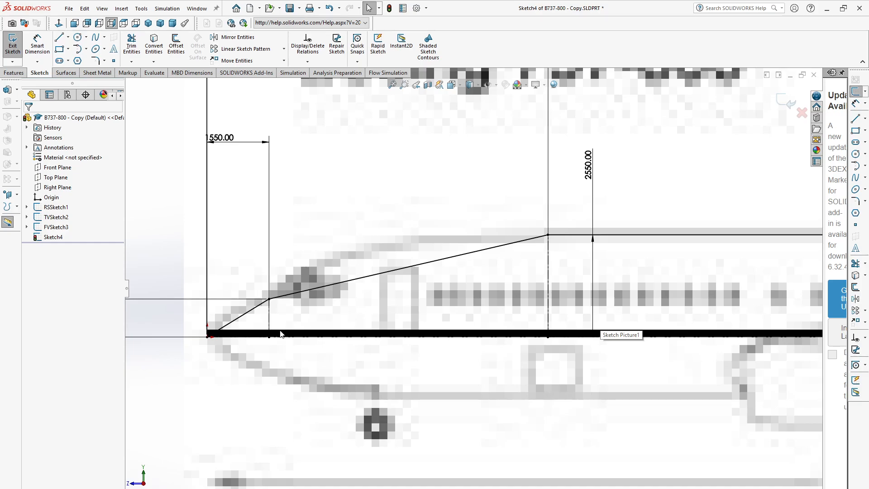
scroll(290, 322, "down", 2)
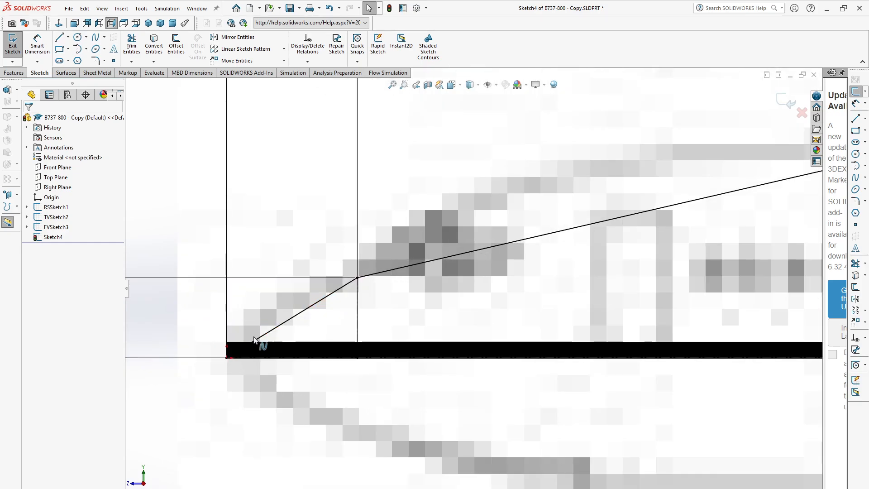
left_click(302, 311)
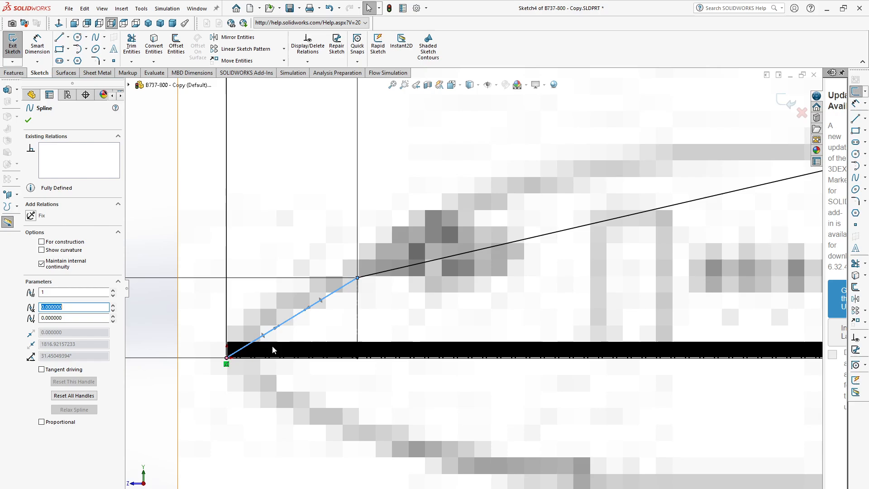
scroll(267, 333, "down", 2)
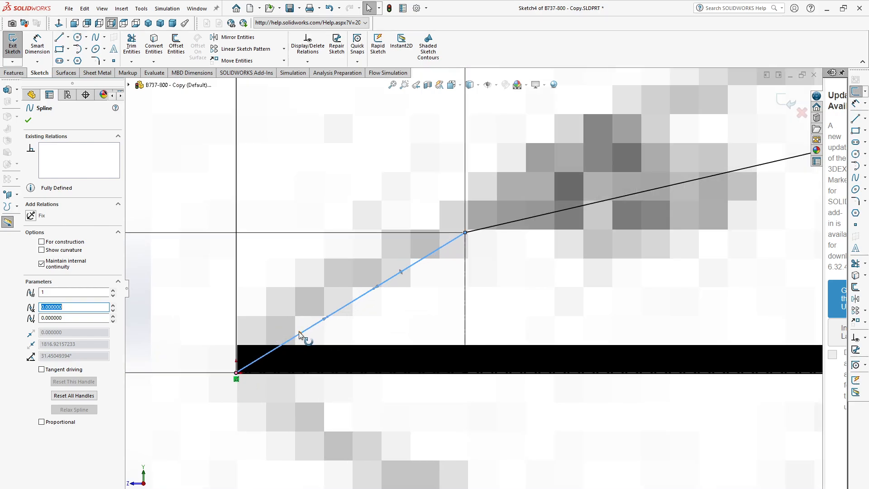
left_click_drag(301, 333, 234, 299)
left_click(30, 226)
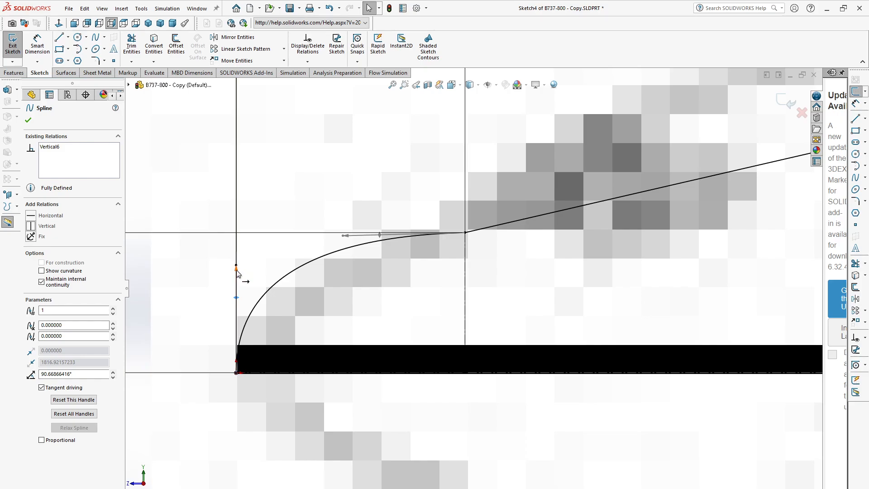
- Shorten the nose spline's vertical tangent handle at the origin so the curve follows the blueprint outline
left_click_drag(236, 271, 240, 337)
scroll(398, 325, "down", 3)
scroll(408, 315, "down", 3)
scroll(601, 247, "up", 3)
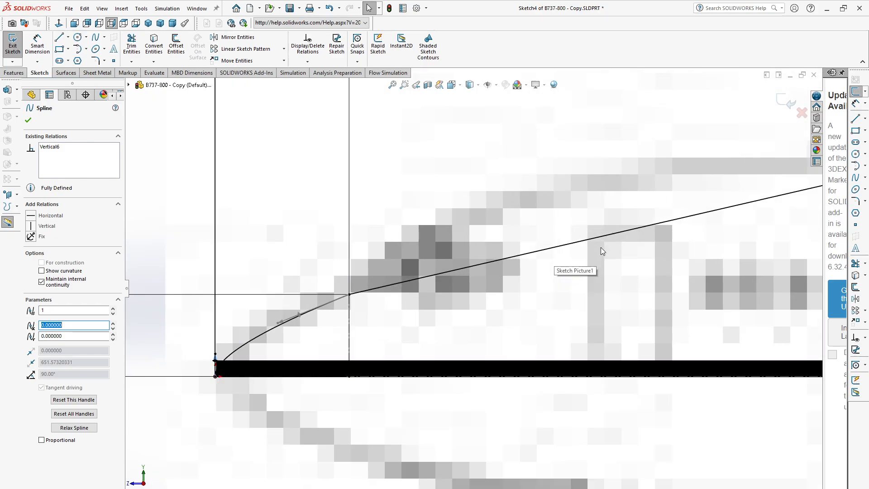
- Bend the second spline upward with the tangent handle at its front endpoint to match the cockpit outline
scroll(518, 265, "up", 2)
left_click(532, 257)
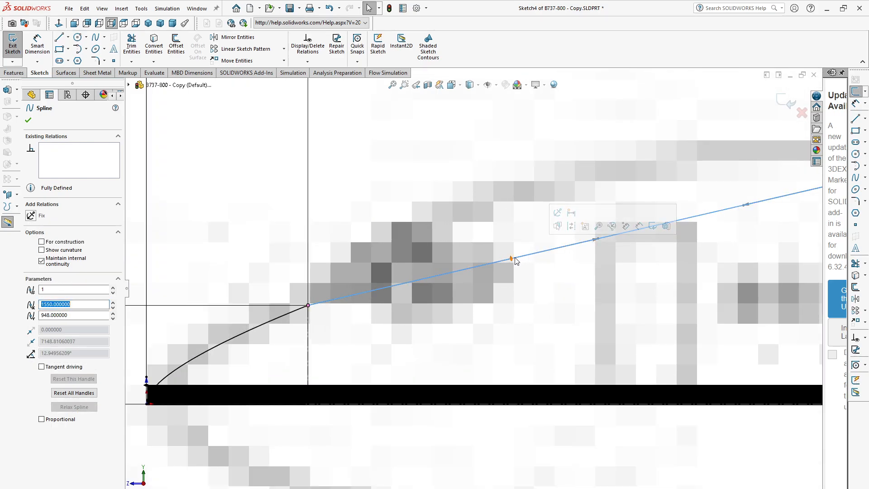
left_click_drag(511, 258, 484, 193)
scroll(480, 215, "down", 3)
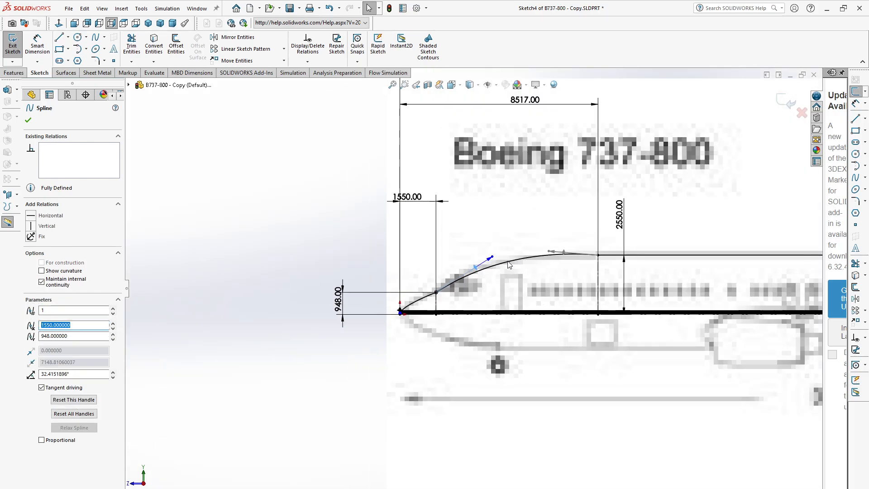
- Align the second spline's rear tangent handle at the top of the 2550 mm centerline and make it horizontal
scroll(507, 267, "up", 5)
left_click_drag(491, 271, 490, 278)
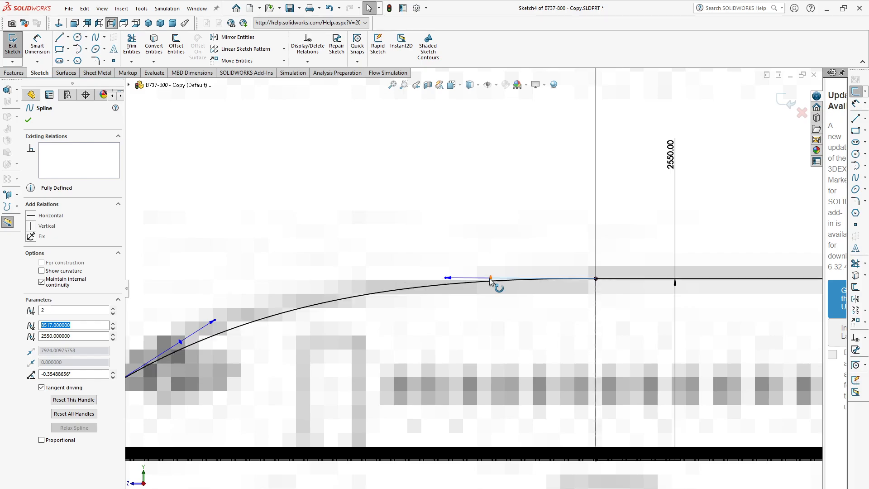
left_click(30, 218)
scroll(364, 346, "down", 3)
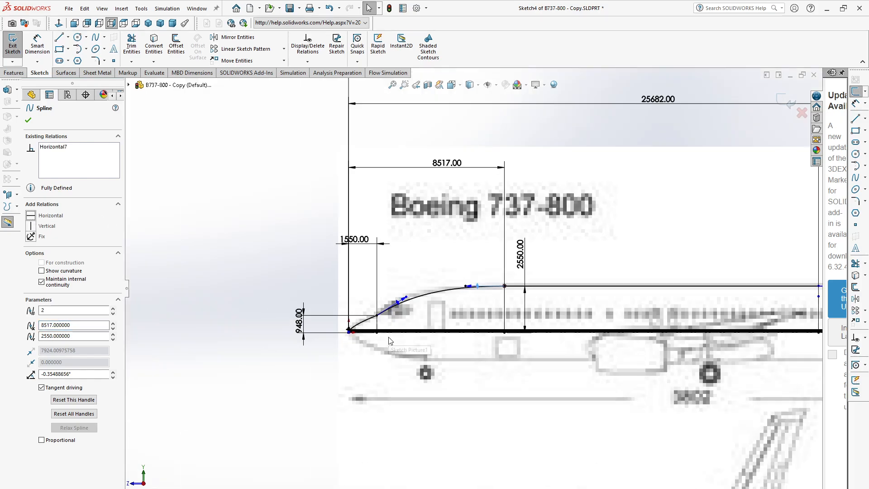
- Steepen the second spline's front tangent handle to about 41° so the curve fits the windshield outline
scroll(480, 276, "up", 3)
scroll(327, 288, "up", 2)
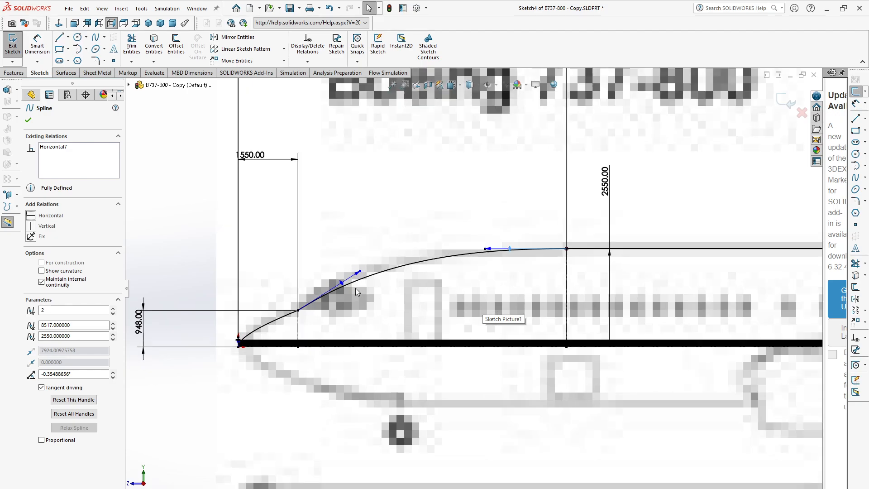
left_click_drag(343, 281, 336, 278)
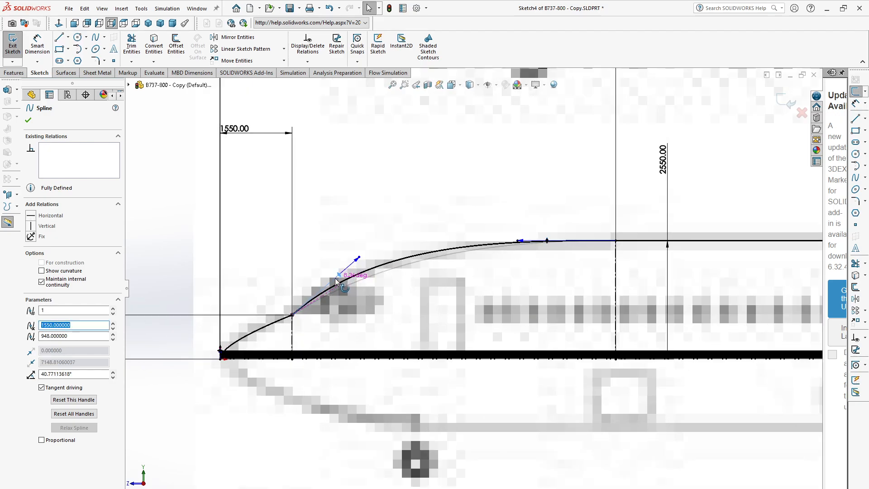
scroll(472, 289, "down", 3)
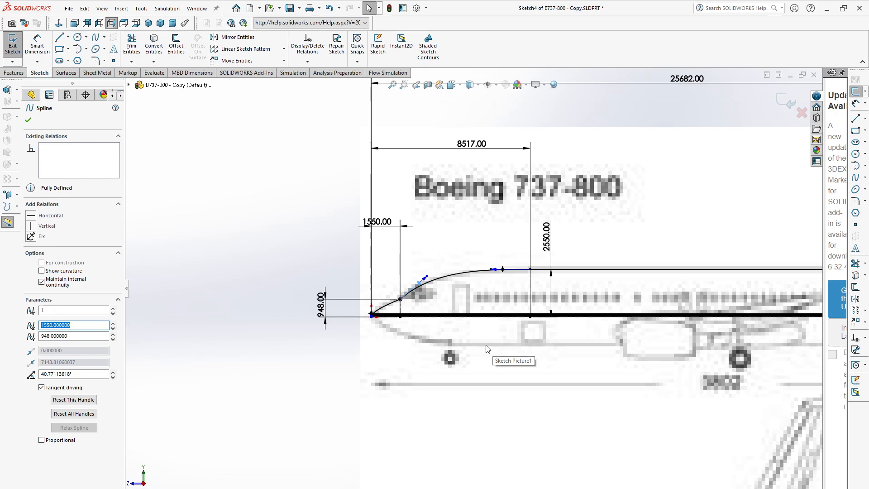
scroll(487, 348, "down", 2)
scroll(556, 325, "up", 3)
scroll(625, 325, "down", 3)
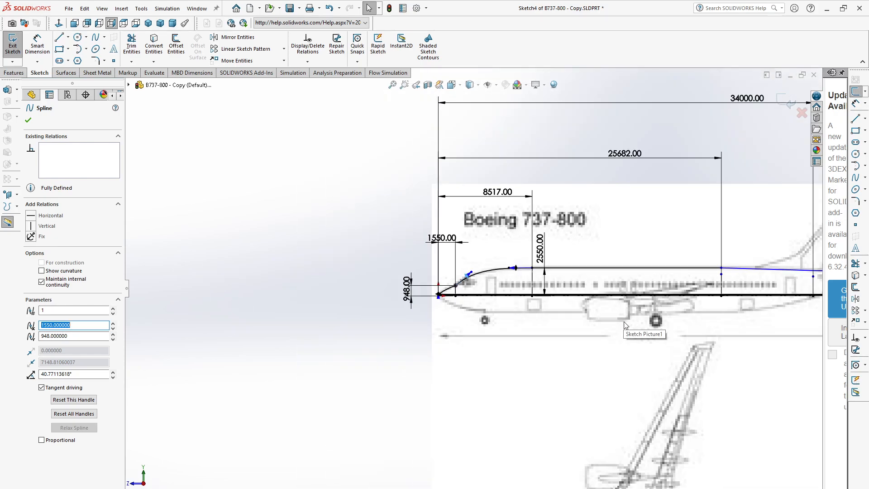
scroll(627, 323, "down", 4)
scroll(511, 294, "up", 6)
- Add a tangent relation between the second spline and the horizontal top line
left_click(563, 204)
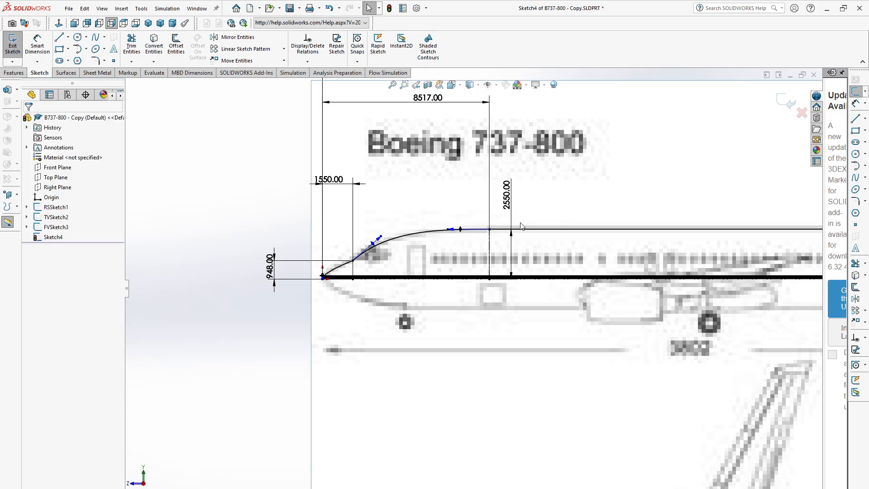
left_click(417, 232)
left_click(564, 230)
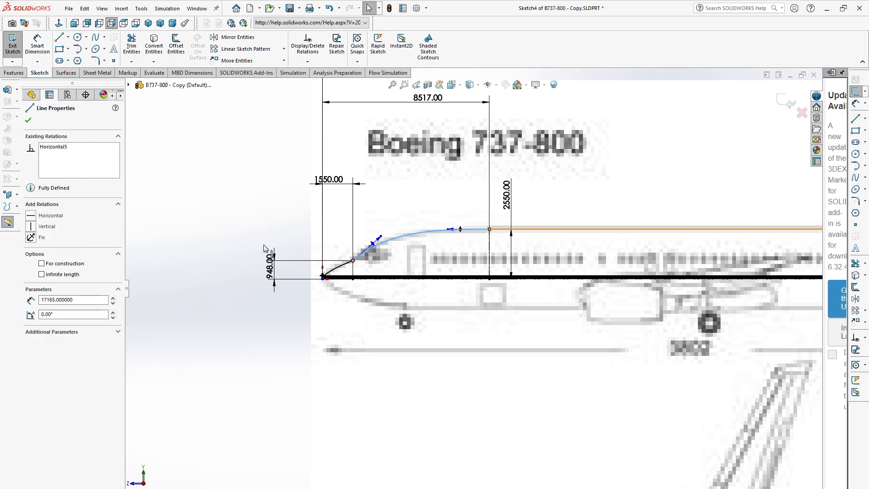
left_click(32, 277)
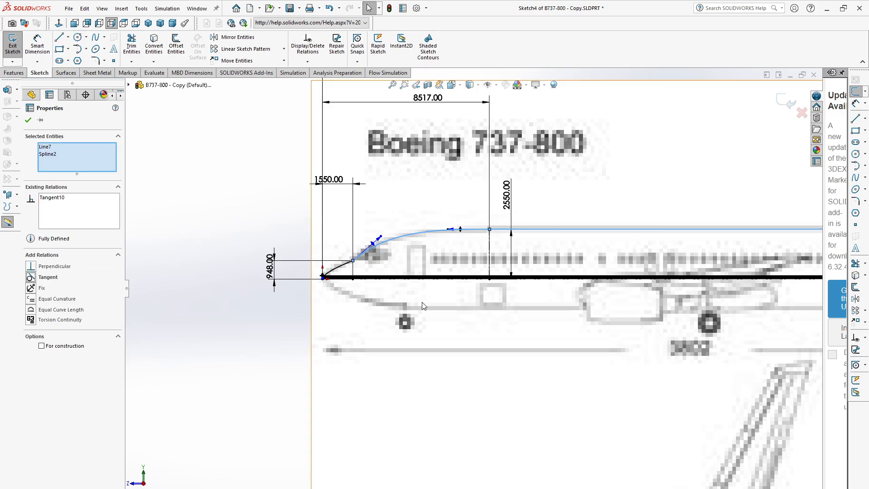
- Level the rear spline's tangent handle at the end of the top line and add a horizontal relation to it
scroll(589, 253, "down", 3)
scroll(644, 254, "up", 7)
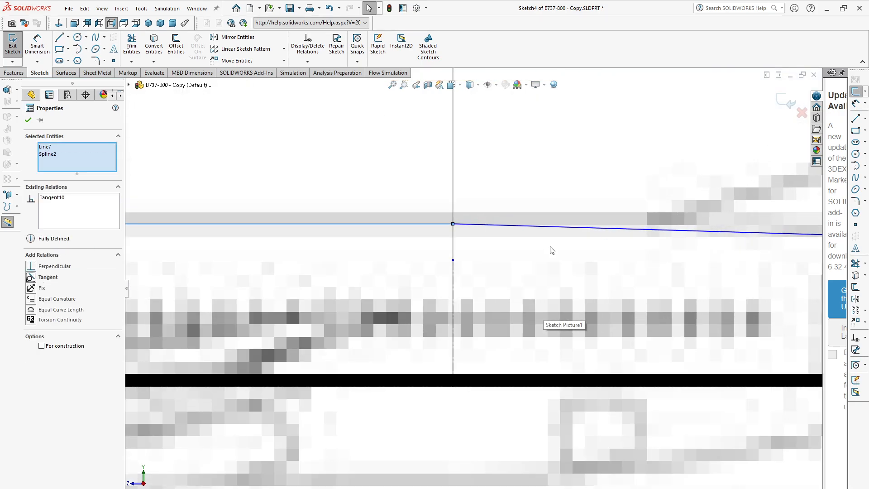
left_click(581, 227)
left_click_drag(674, 231, 674, 225)
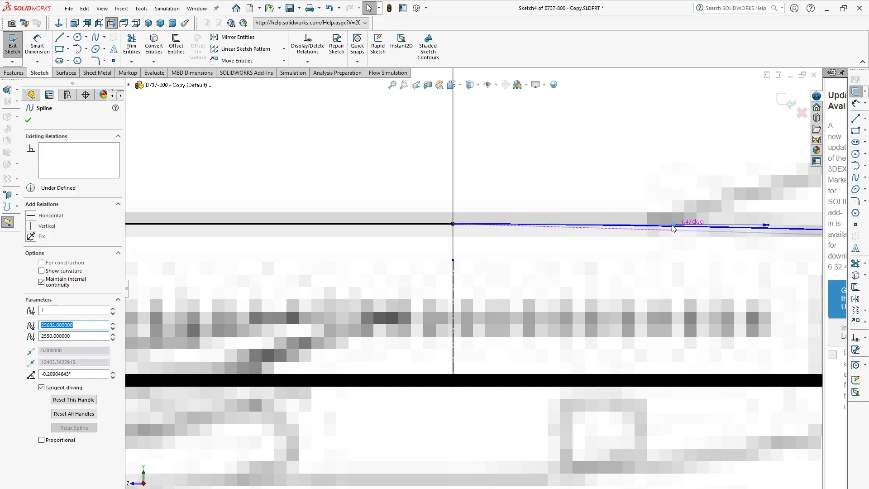
left_click(31, 217)
- Add a tangent relation between the horizontal top line and the rear spline
left_click(388, 223)
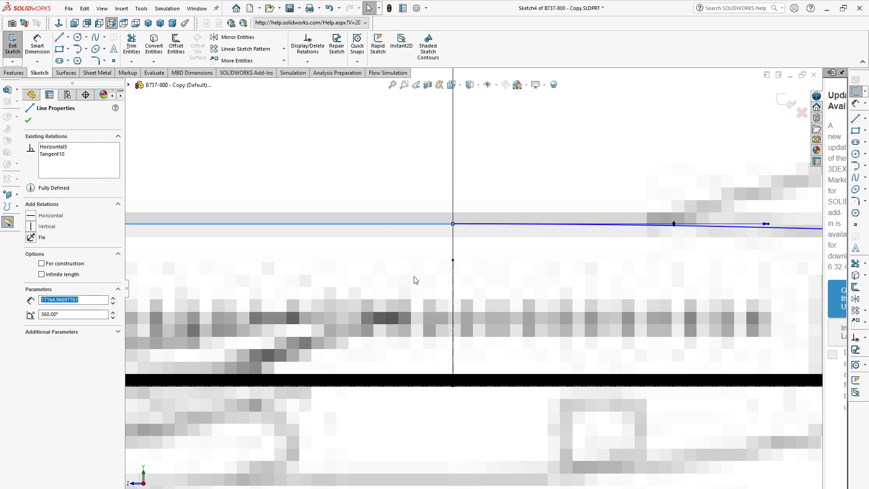
left_click(551, 225)
left_click(175, 223, "ctrl")
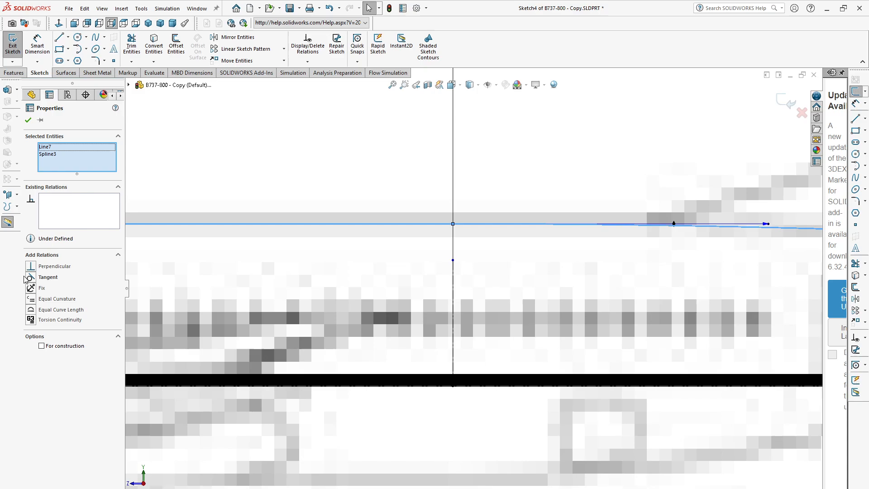
left_click(31, 277)
scroll(597, 298, "up", 3)
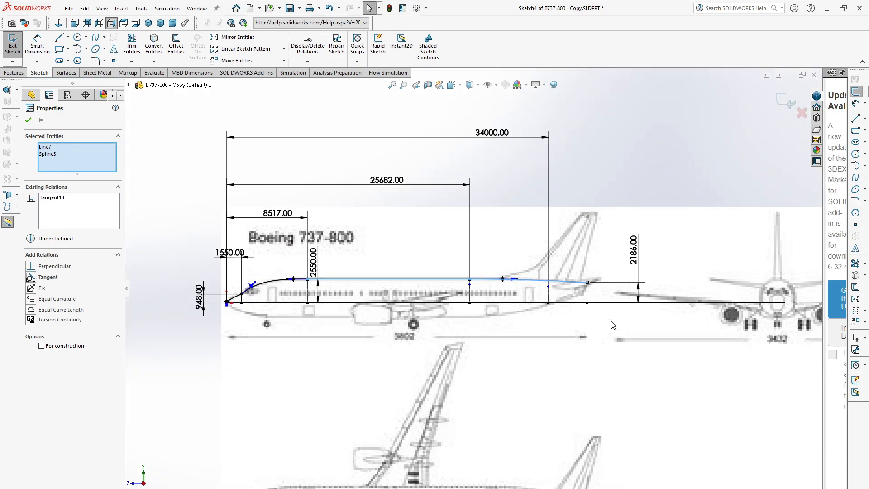
scroll(528, 265, "down", 5)
scroll(481, 309, "up", 5)
scroll(366, 316, "down", 4)
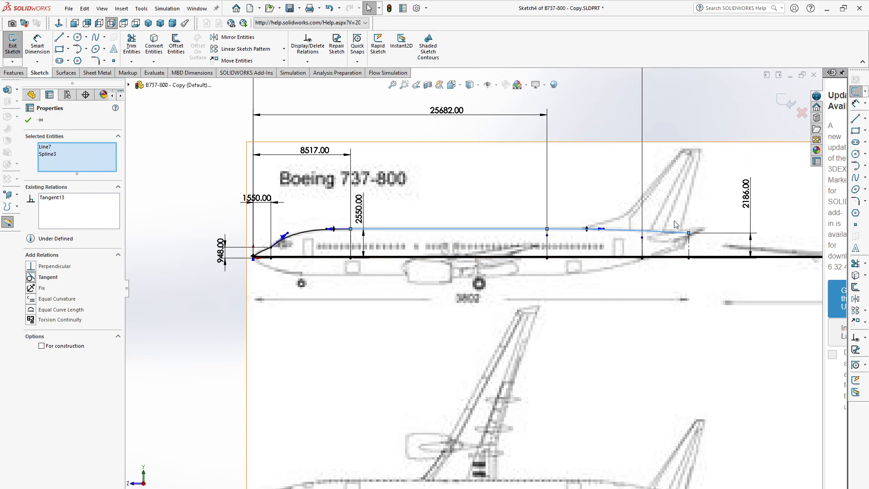
- Close the top curve sketch and start a new sketch on the Right Plane
left_click(790, 101)
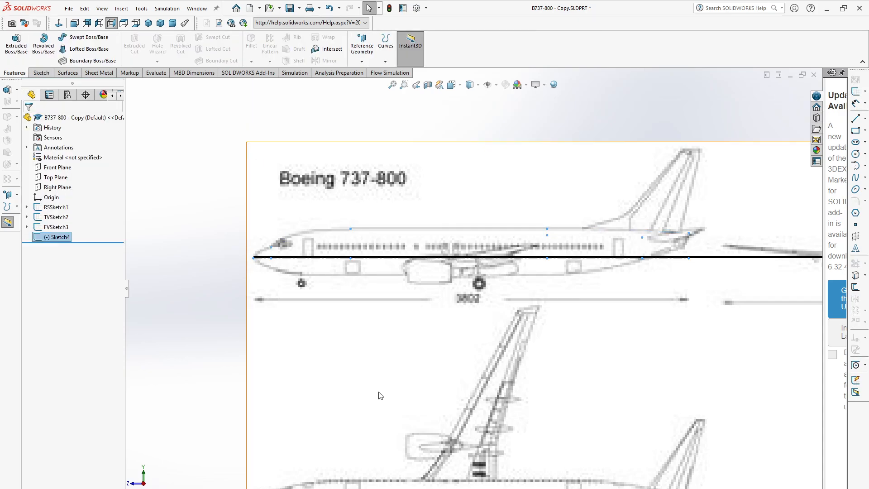
left_click(201, 350)
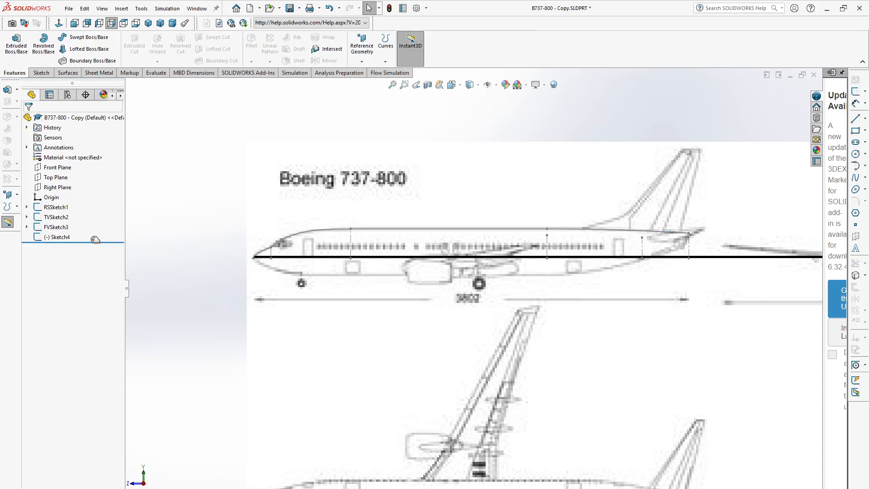
left_click(51, 188)
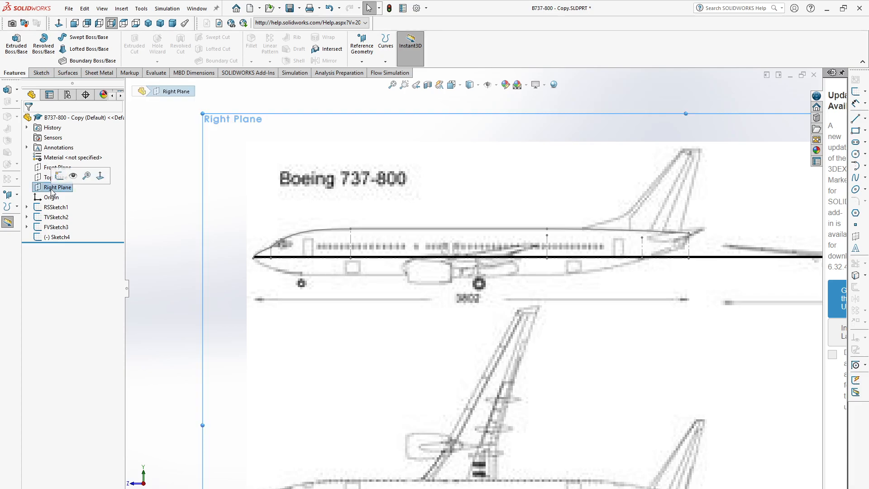
left_click(58, 176)
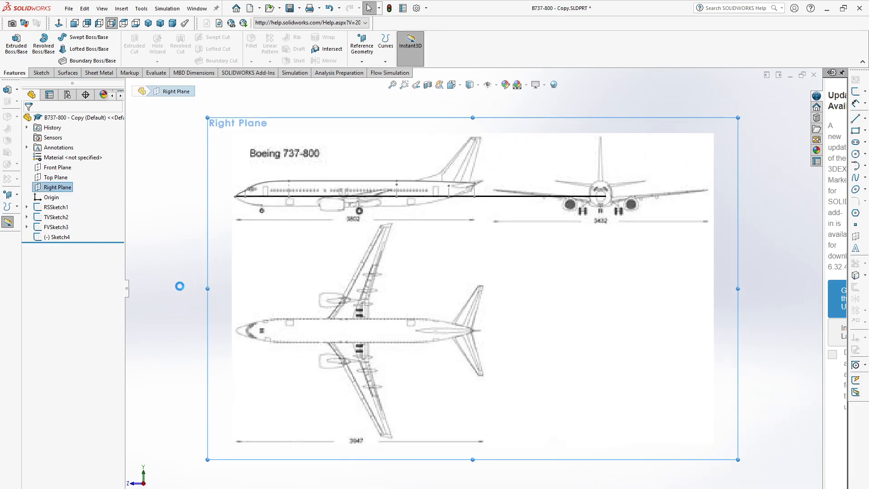
- Draw a vertical centerline from the foot of the upper sketch's frontmost centerline down to the lower nose outline
scroll(253, 200, "down", 3)
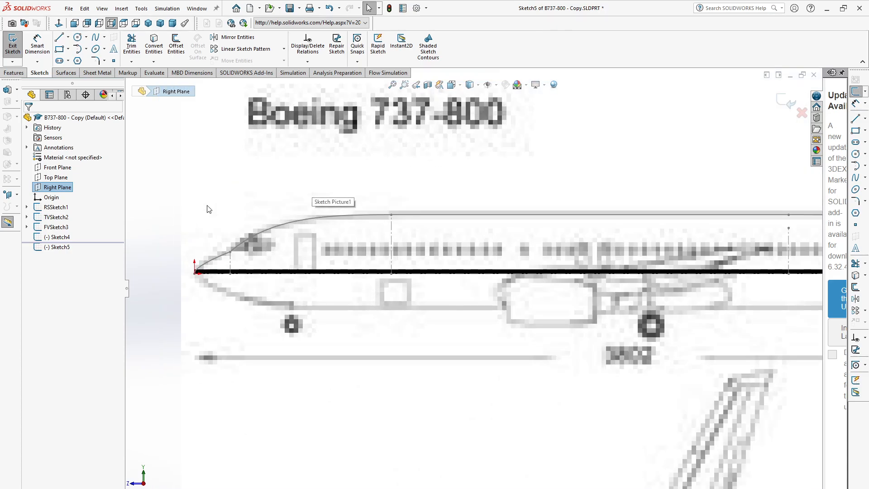
left_click(68, 37)
left_click(77, 60)
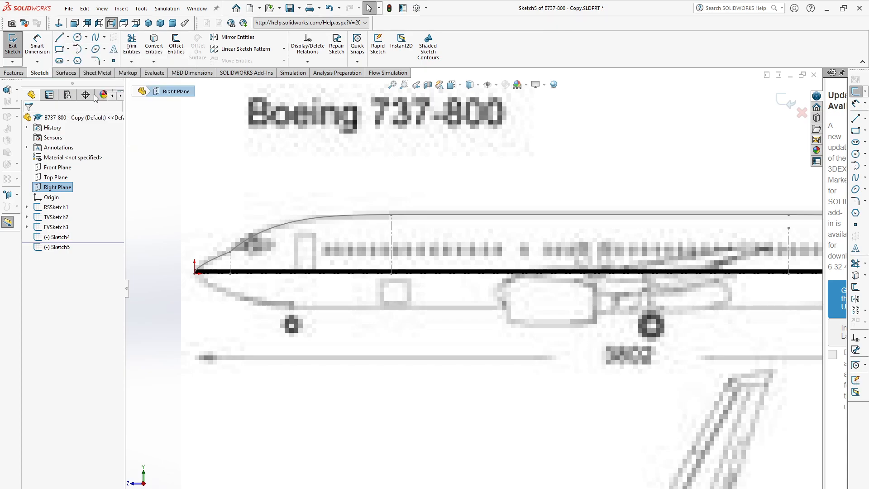
scroll(233, 295, "down", 3)
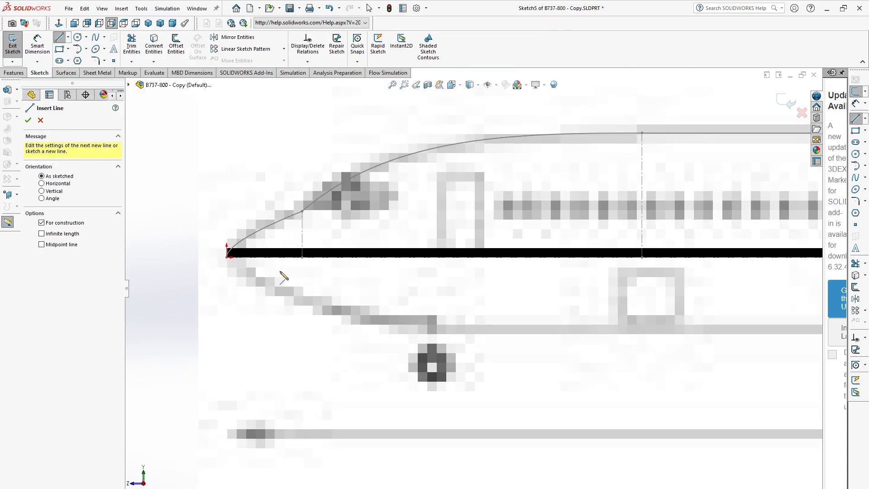
left_click(302, 257)
left_click(302, 302)
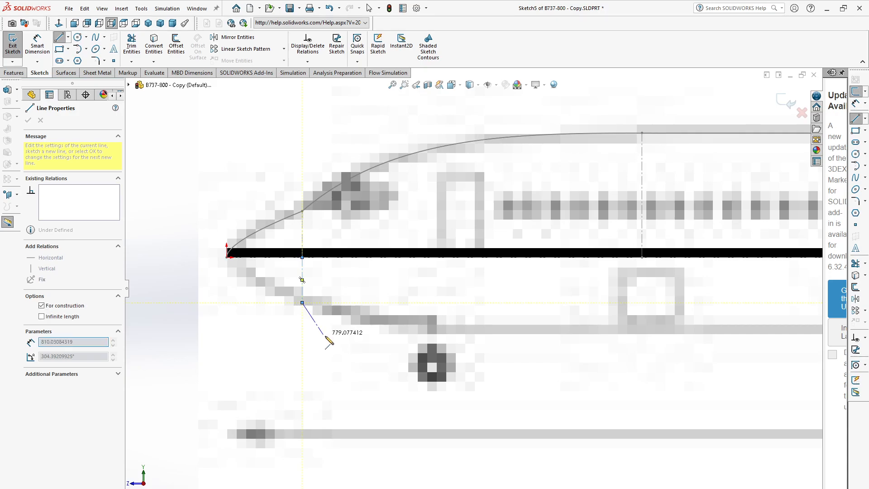
key("Escape")
scroll(699, 320, "up", 5)
scroll(700, 322, "down", 2)
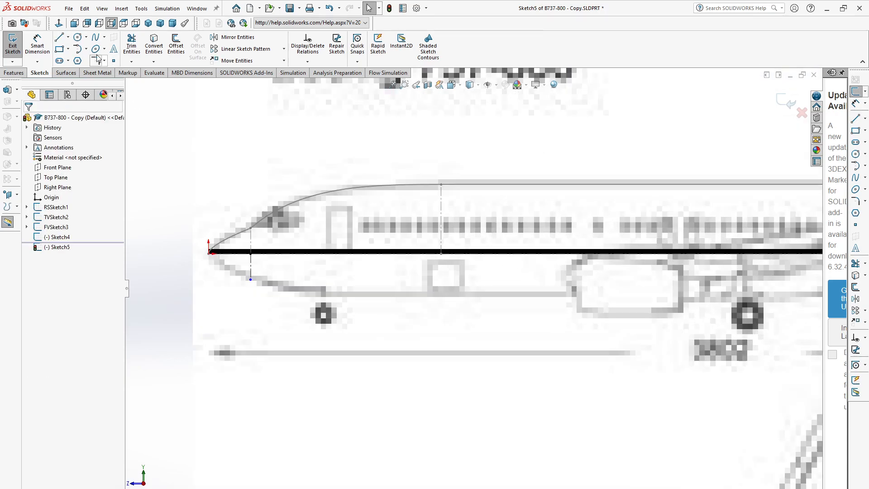
- Draw a vertical centerline from the foot of the 2550 mm centerline down past the lower fuselage outline
left_click(68, 37)
left_click(77, 59)
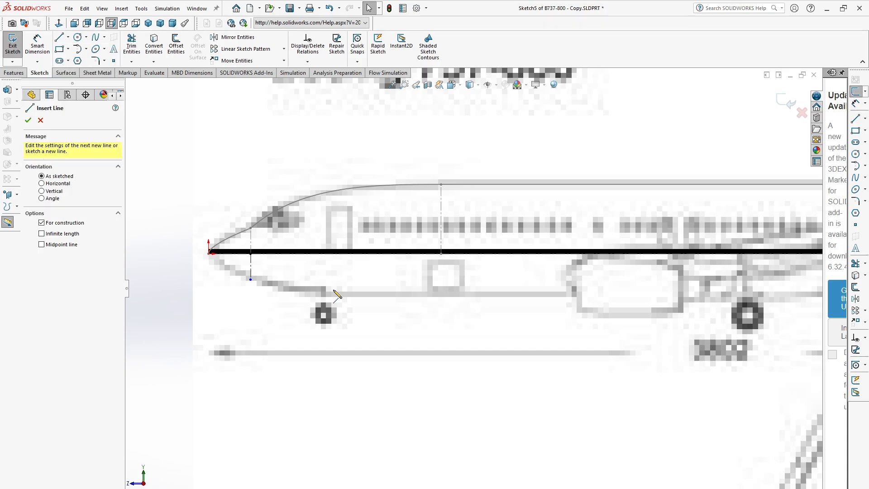
left_click(441, 252)
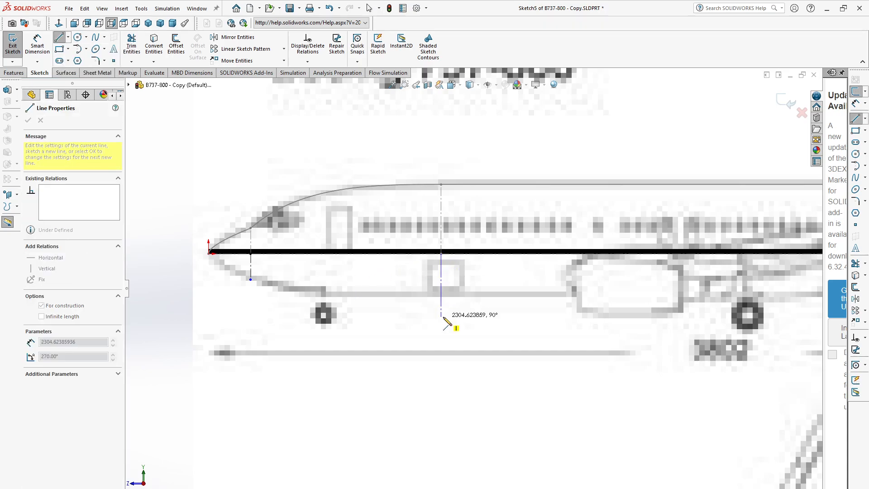
left_click(442, 320)
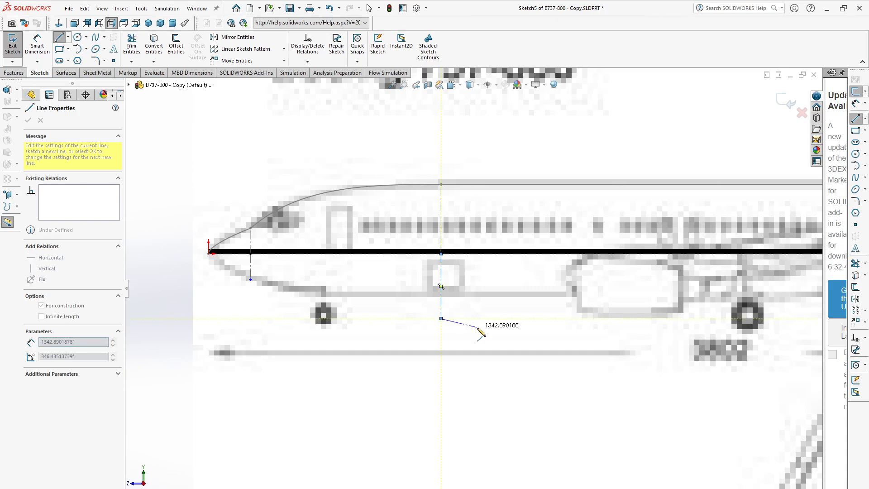
key("Escape")
scroll(485, 324, "up", 6)
scroll(646, 274, "down", 4)
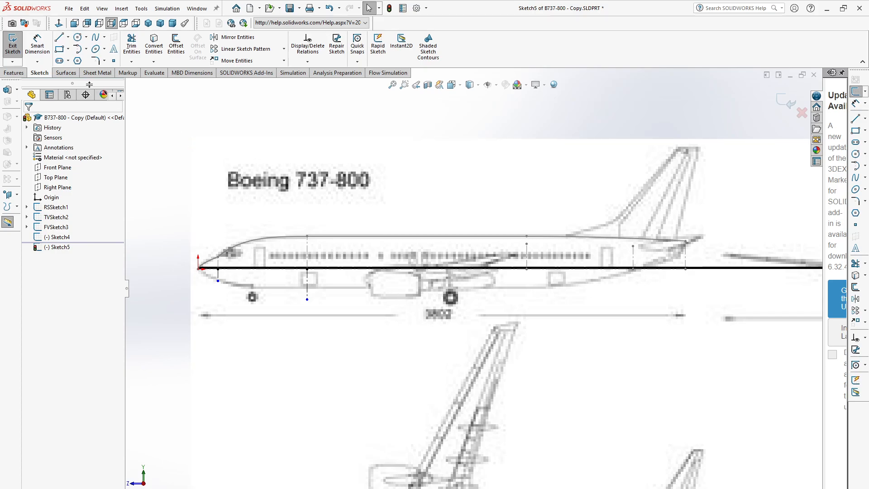
- Sketch a spline from the origin to the lower endpoint of the front downward centerline
left_click(95, 38)
scroll(217, 321, "up", 5)
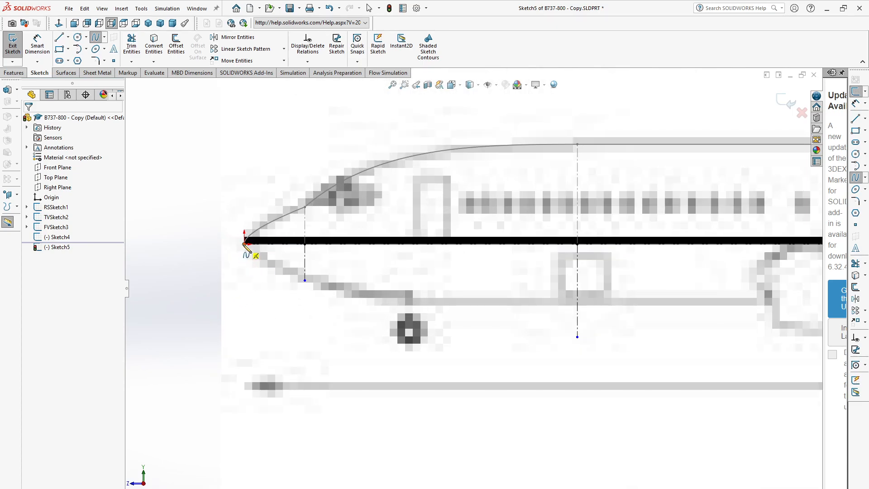
left_click(245, 245)
scroll(281, 280, "up", 3)
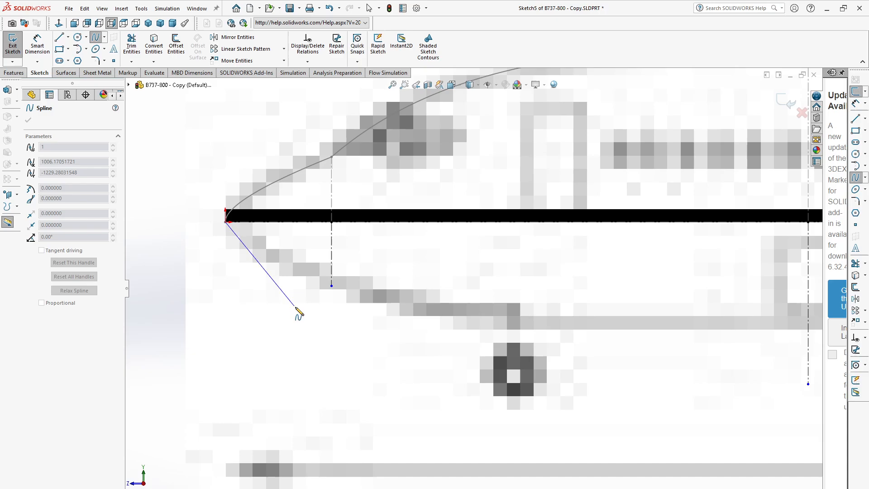
left_click(332, 286)
key("Escape")
scroll(332, 329, "down", 3)
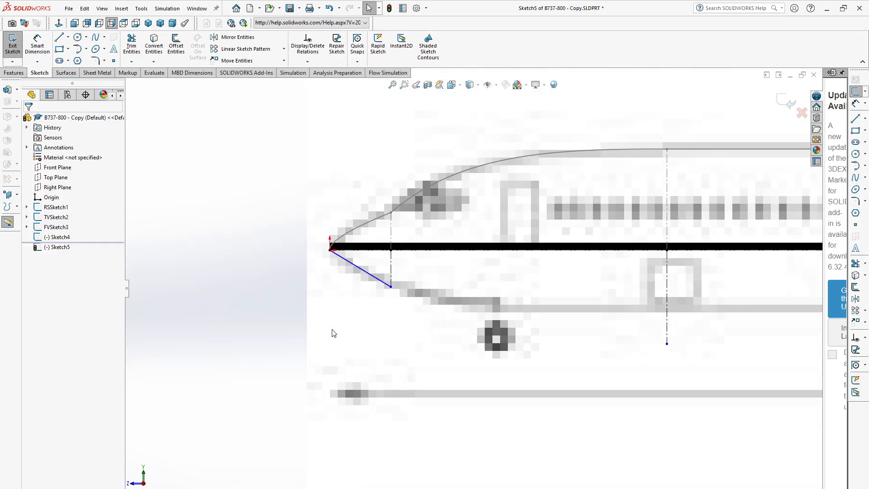
- Sketch a spline from the front lower centerline's bottom endpoint to the lower endpoint of the second downward centerline
left_click(95, 38)
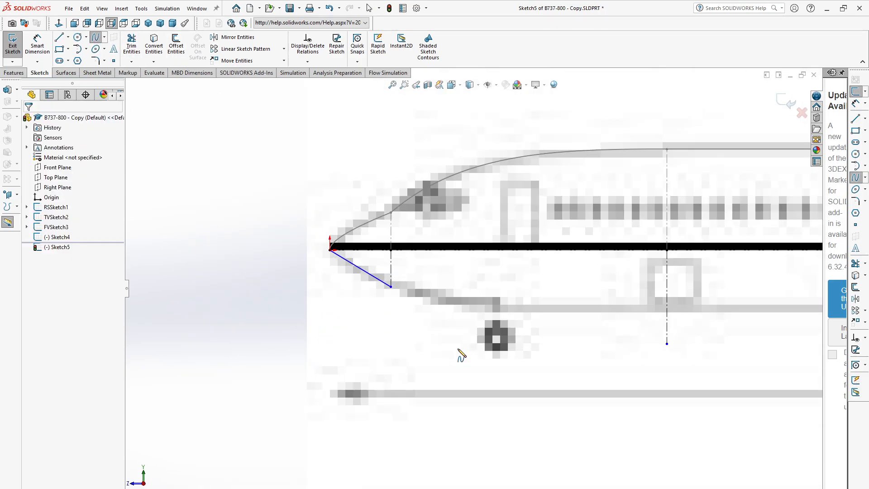
scroll(459, 353, "down", 1)
left_click(404, 287)
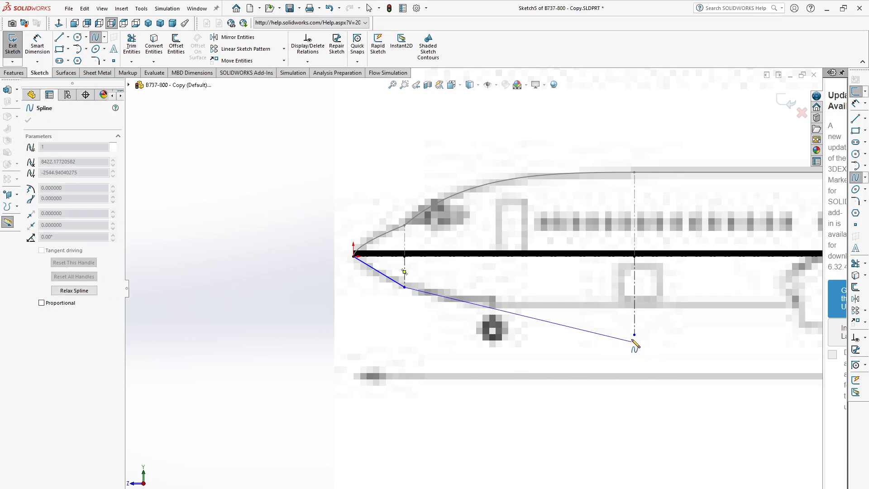
left_click(633, 335)
key("Escape")
- Draw a horizontal line from the second lower centerline's bottom endpoint rearward to just below the foot of the upper sketch's mid-rear centerline
scroll(630, 368, "down", 3)
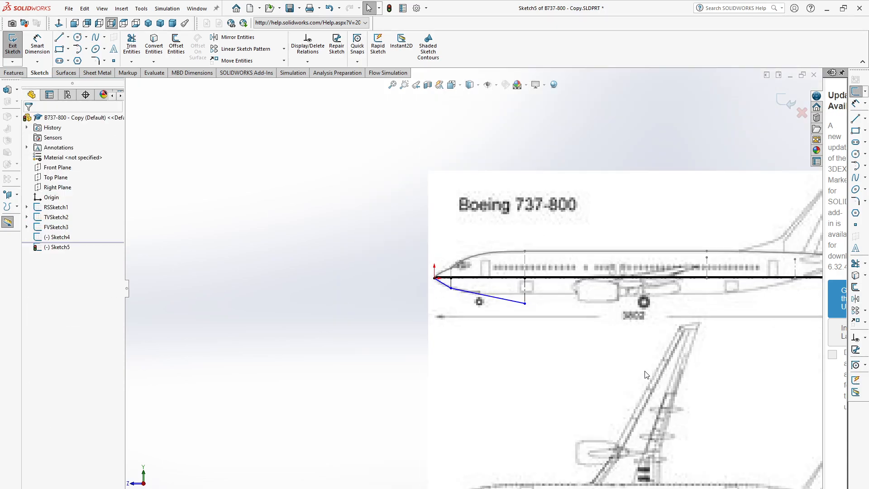
left_click(59, 38)
scroll(425, 332, "up", 3)
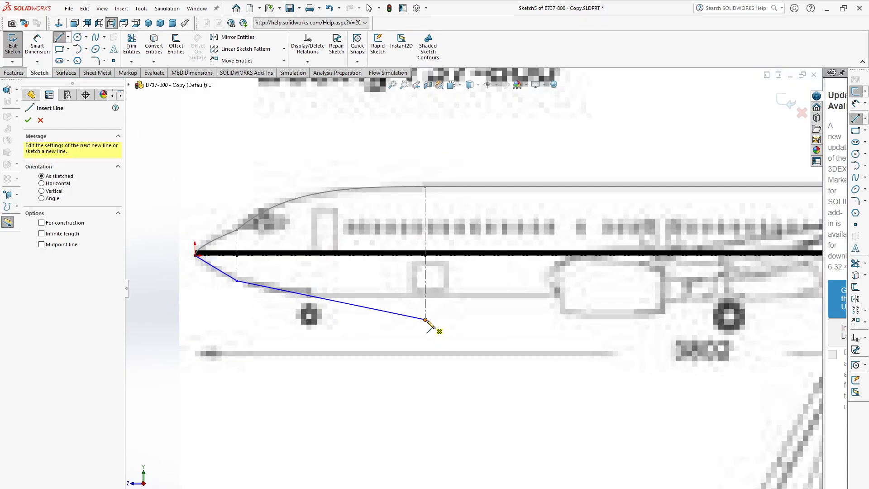
left_click(425, 320)
scroll(446, 346, "down", 3)
scroll(638, 312, "up", 2)
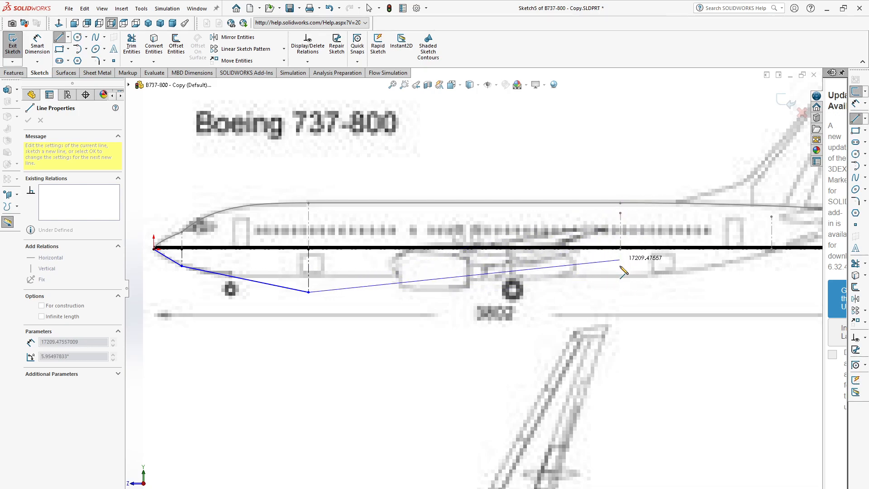
left_click(622, 292)
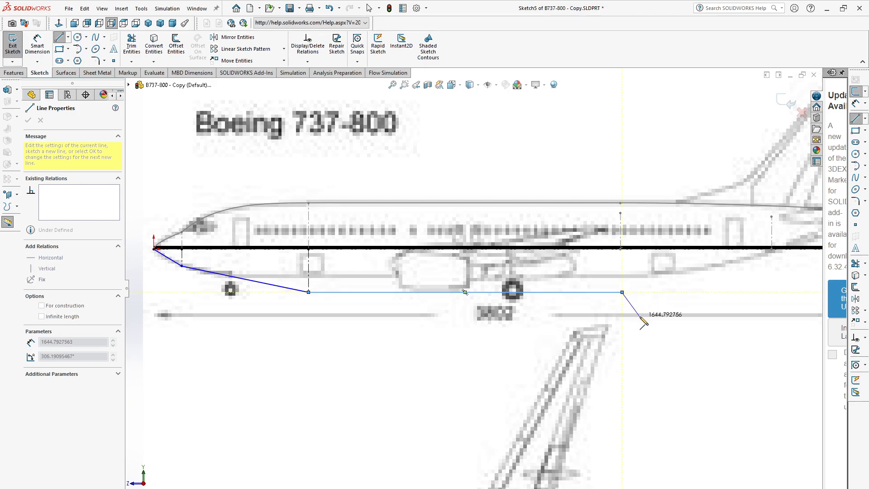
key("Escape")
- Sketch a spline from the horizontal line's rear endpoint up to the rearmost centerline, near the tail's underside
scroll(739, 288, "up", 2)
scroll(747, 262, "down", 1)
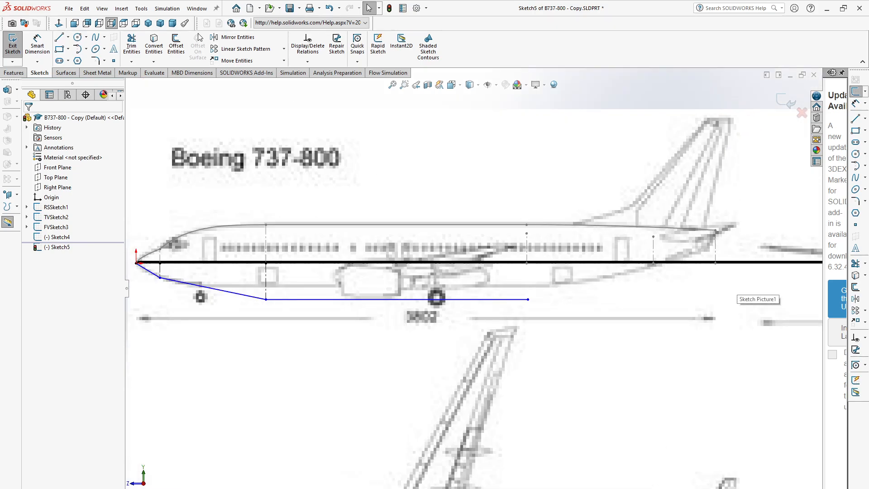
left_click(95, 39)
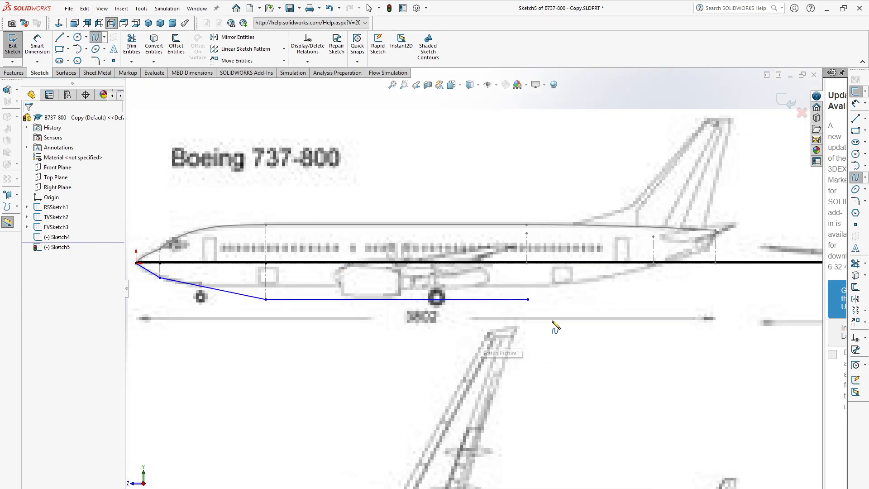
scroll(570, 287, "down", 2)
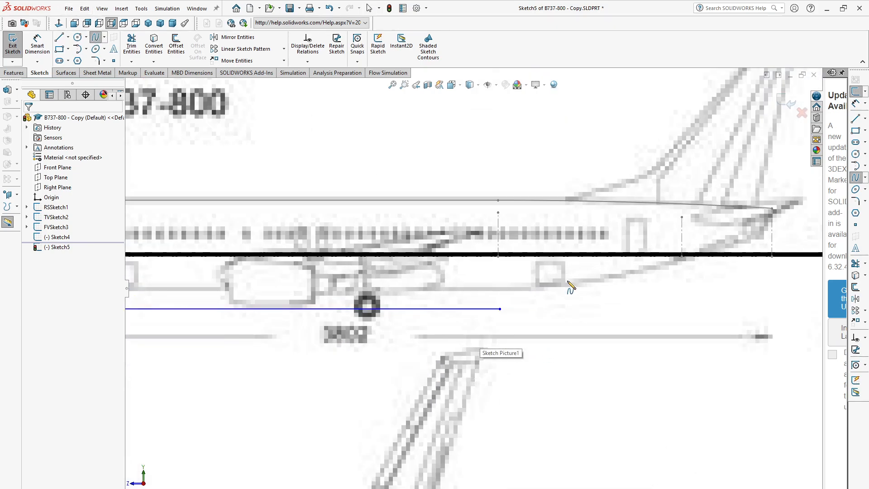
left_click(500, 309)
scroll(786, 242, "down", 3)
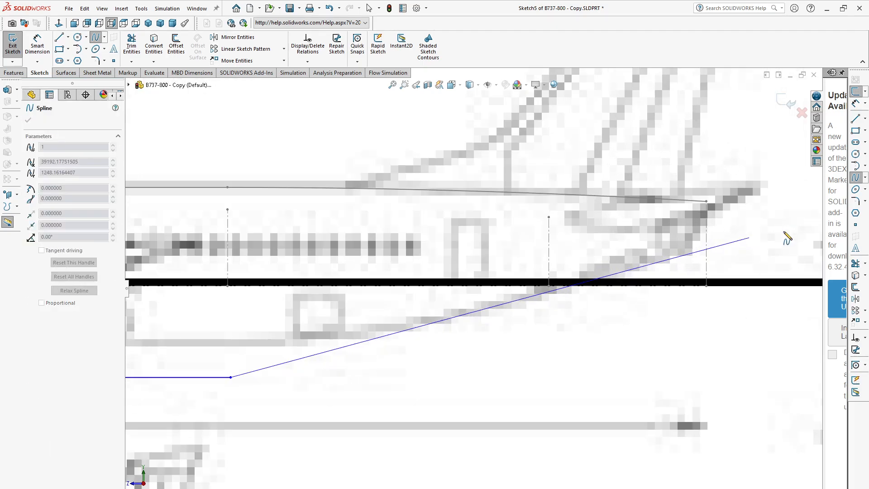
left_click(706, 234)
key("Escape")
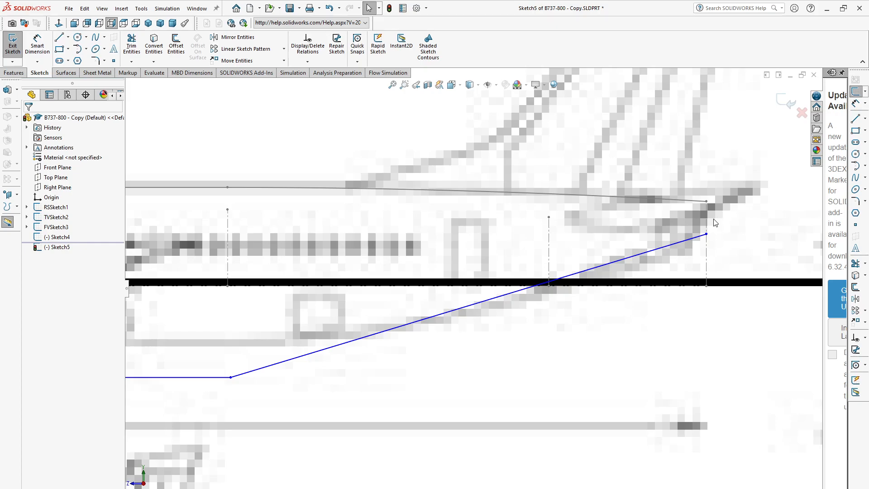
- Add a vertical relation between the lower nose spline's junction point and the matching front point of the top curve
scroll(695, 242, "up", 6)
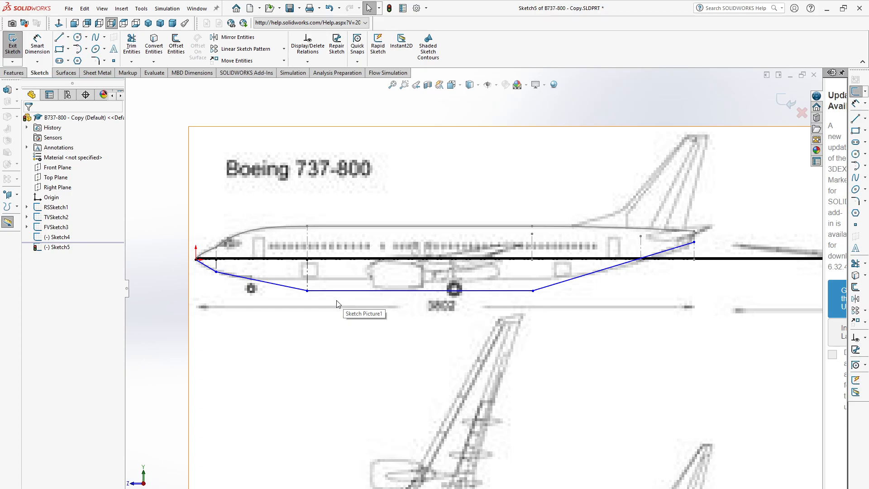
scroll(237, 274, "down", 1)
scroll(244, 257, "down", 4)
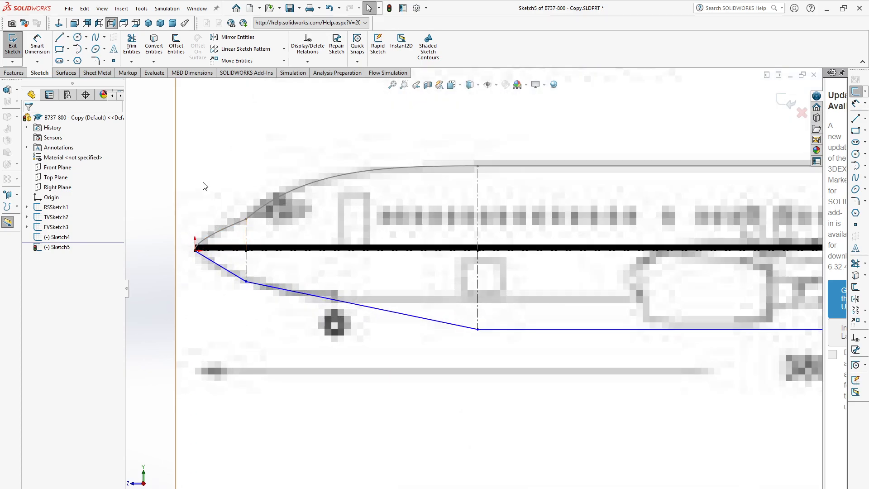
left_click(246, 281)
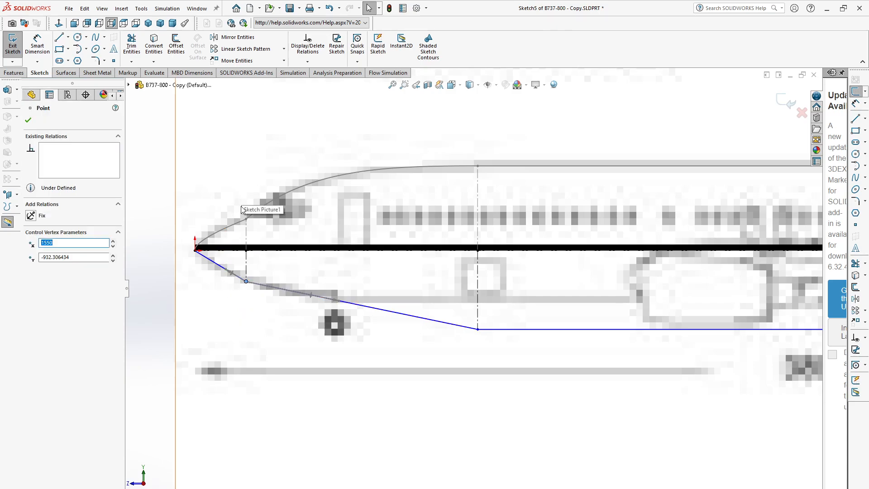
left_click(246, 219, "ctrl")
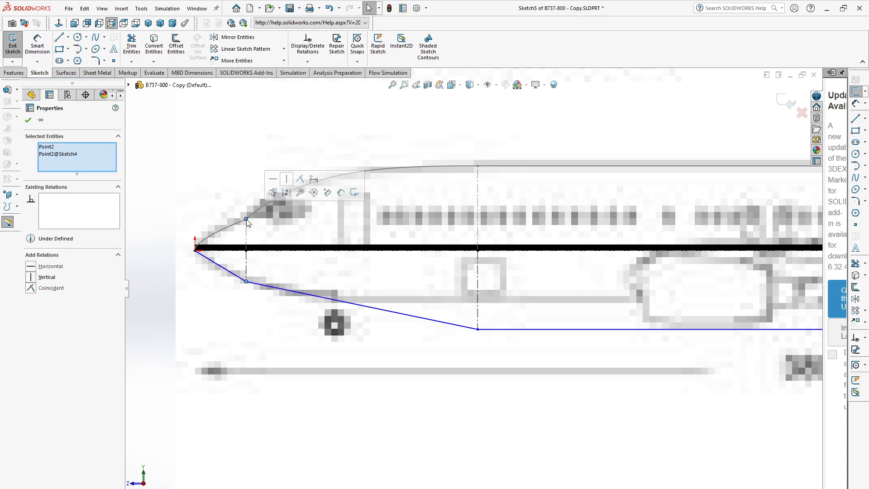
left_click(30, 278)
- Add a vertical relation between the horizontal line's front endpoint and the top curve point directly above it
scroll(593, 231, "down", 2)
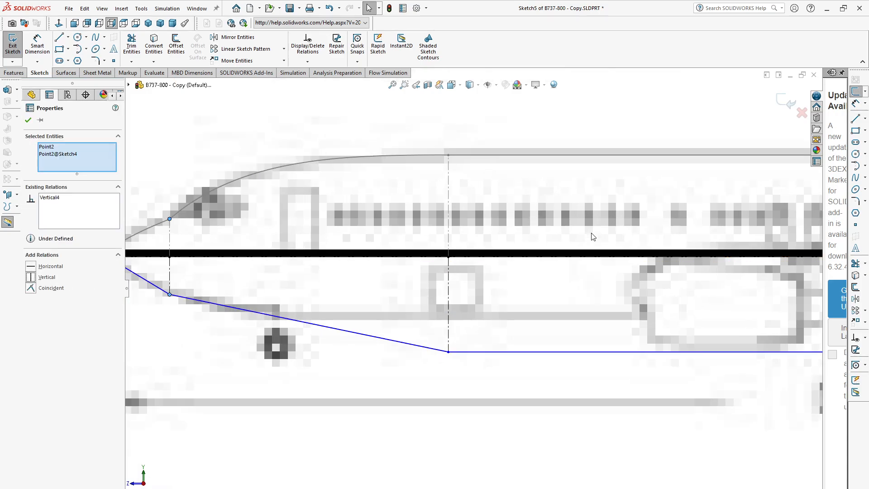
left_click(448, 351)
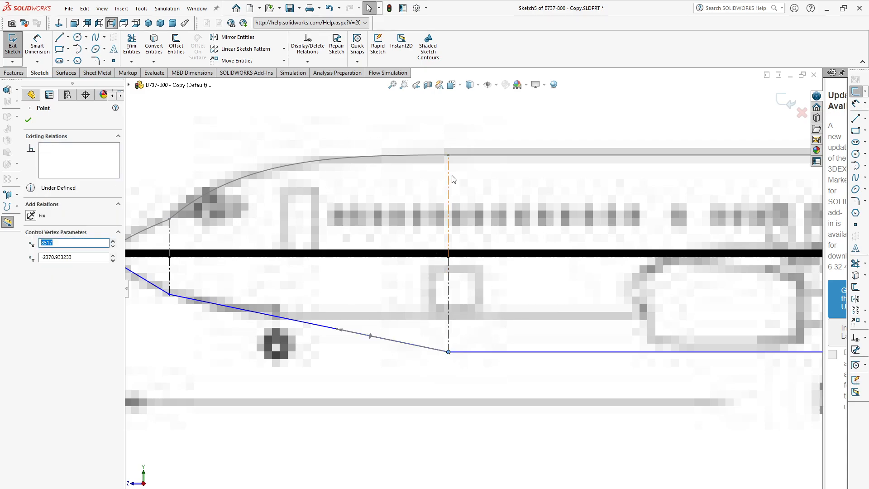
left_click(448, 155, "ctrl")
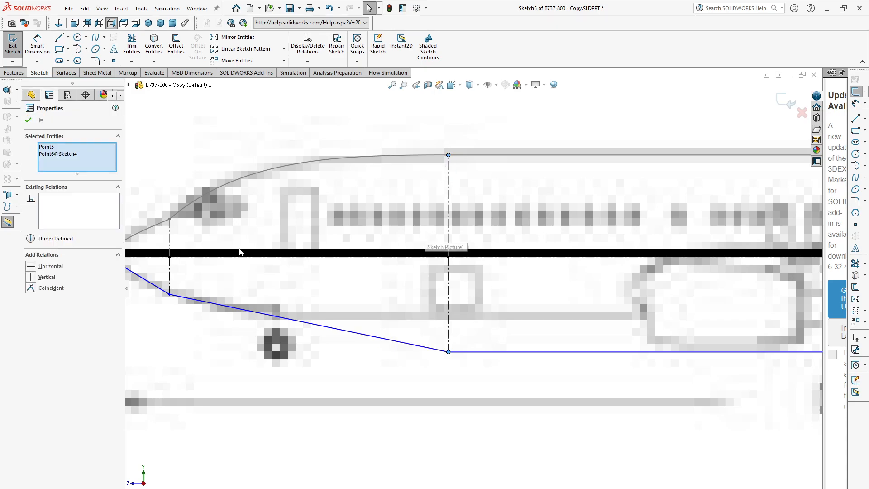
left_click(30, 277)
- Align the horizontal line's rear endpoint vertically with the top curve point above it
scroll(462, 313, "up", 5)
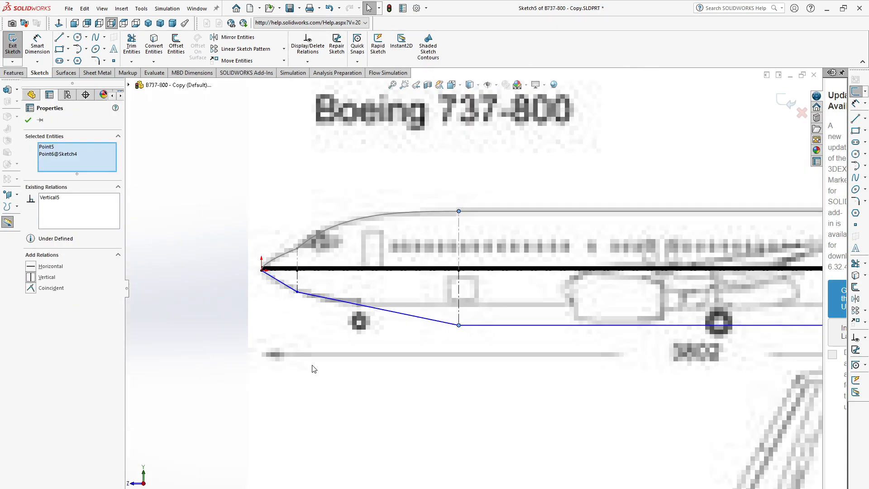
scroll(461, 312, "down", 5)
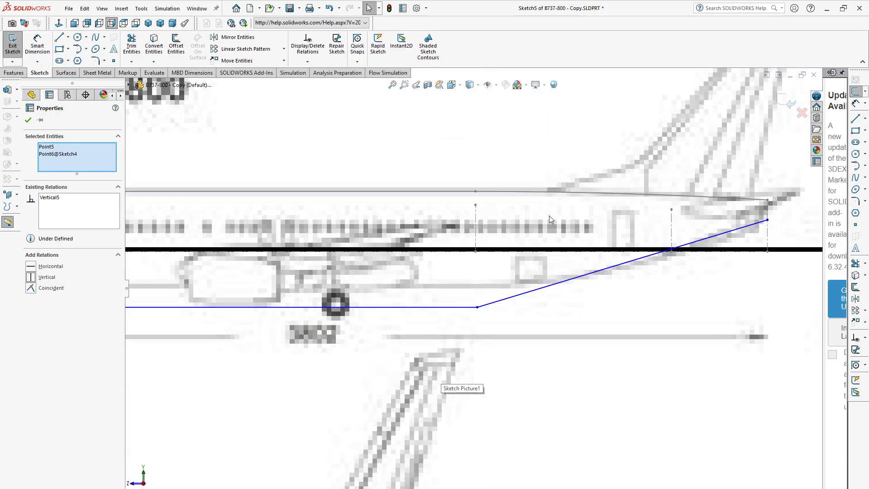
left_click(478, 308)
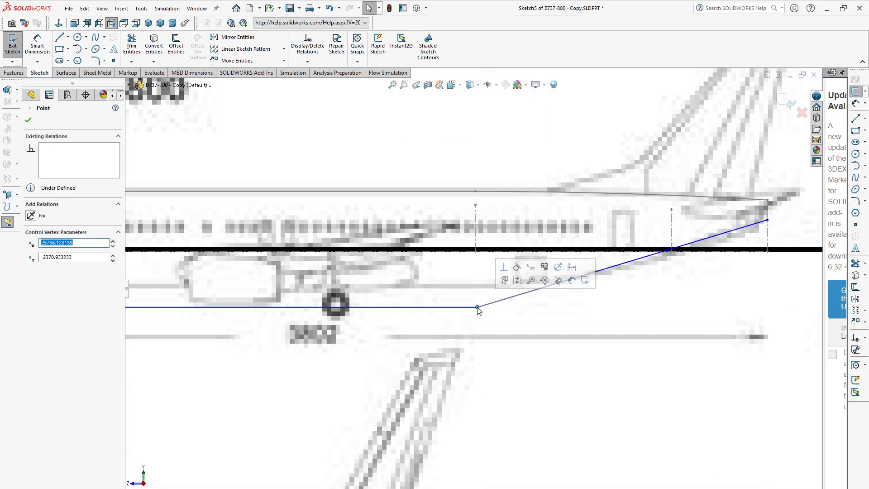
left_click(475, 192, "ctrl")
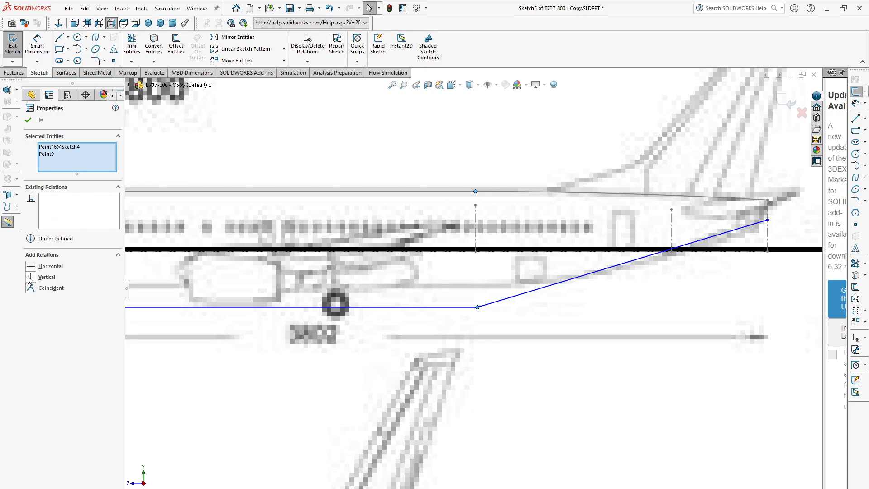
left_click(30, 277)
- Make the lower tail spline's rear endpoint vertical with the top curve's tail endpoint
scroll(345, 345, "up", 5)
scroll(633, 258, "down", 6)
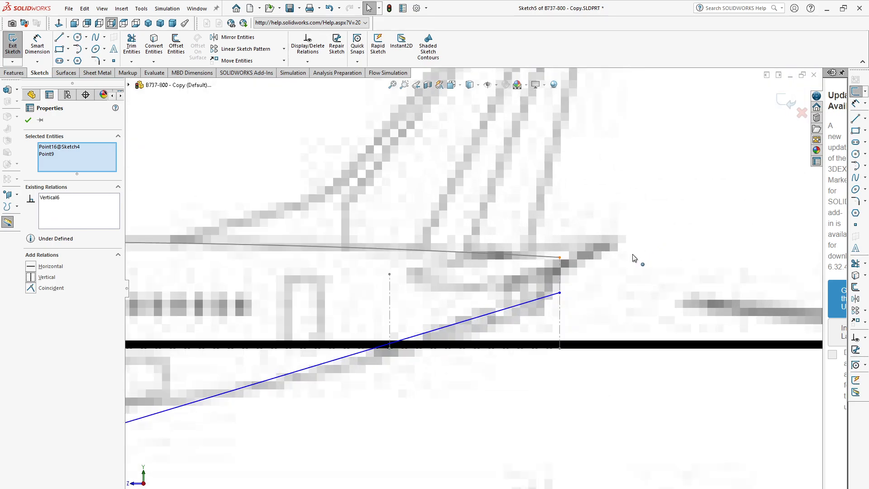
left_click(560, 293)
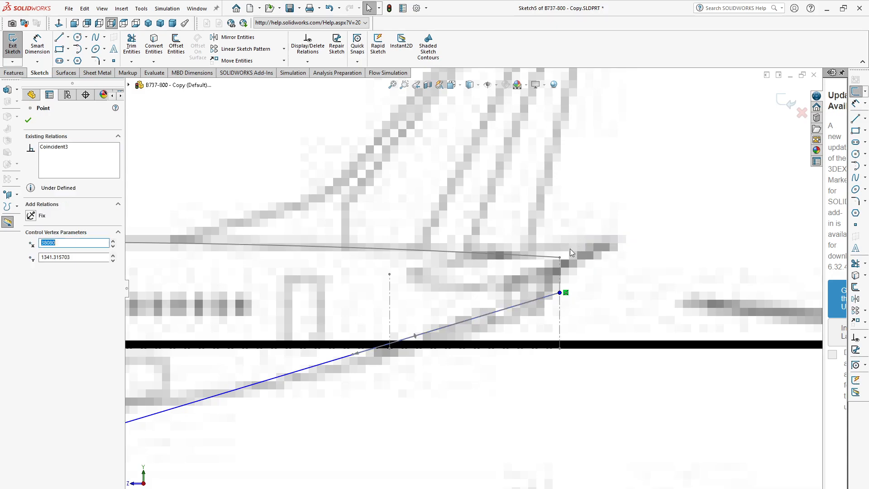
left_click(560, 257, "ctrl")
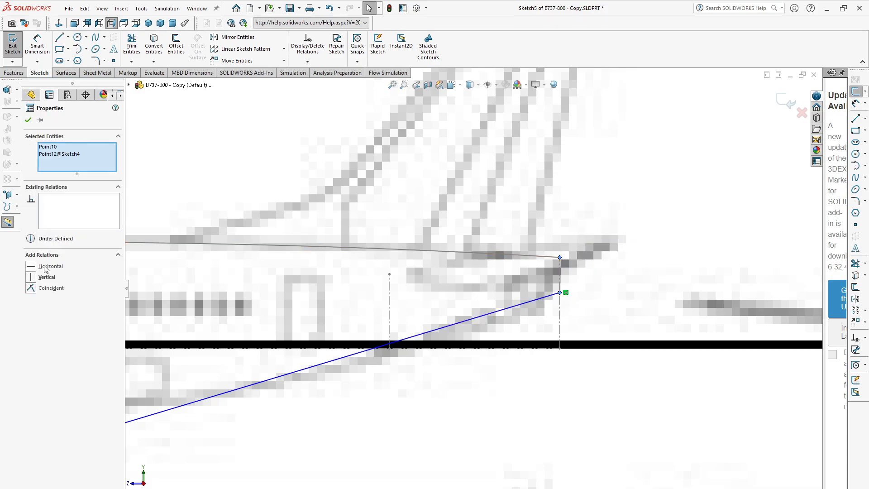
left_click(30, 277)
scroll(502, 328, "up", 6)
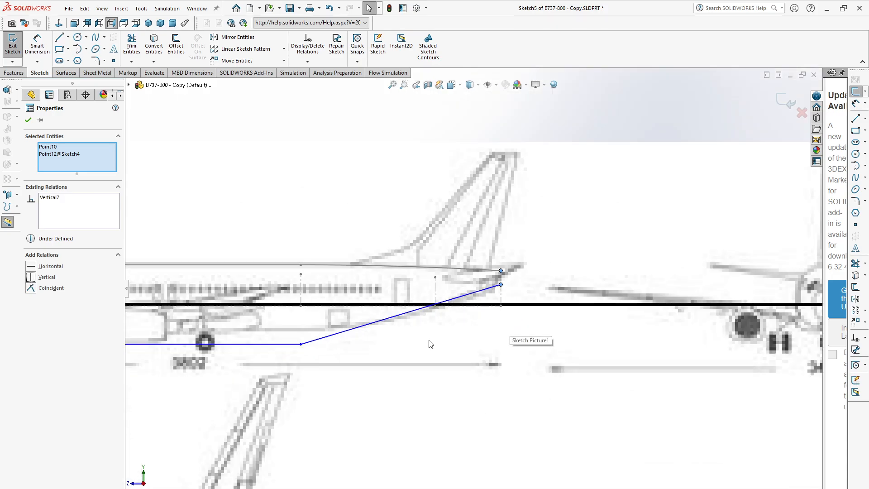
key("Escape")
- Make the lower nose spline's tangent handle at the origin vertical and shorten it so the curve follows the lower nose outline
scroll(268, 260, "down", 10)
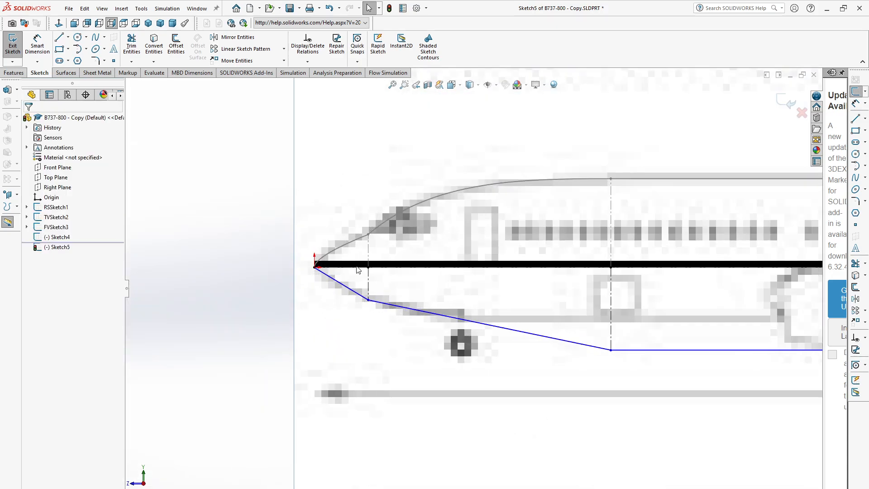
left_click(351, 310)
scroll(330, 305, "down", 3)
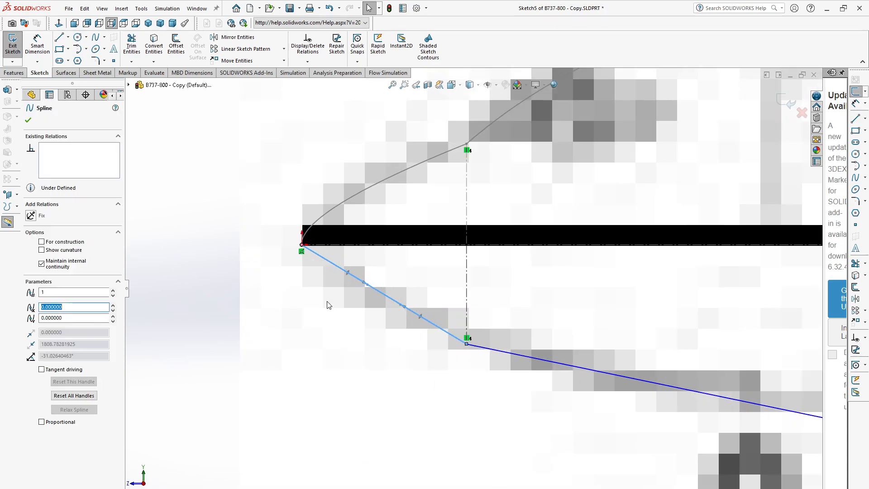
left_click_drag(349, 273, 302, 321)
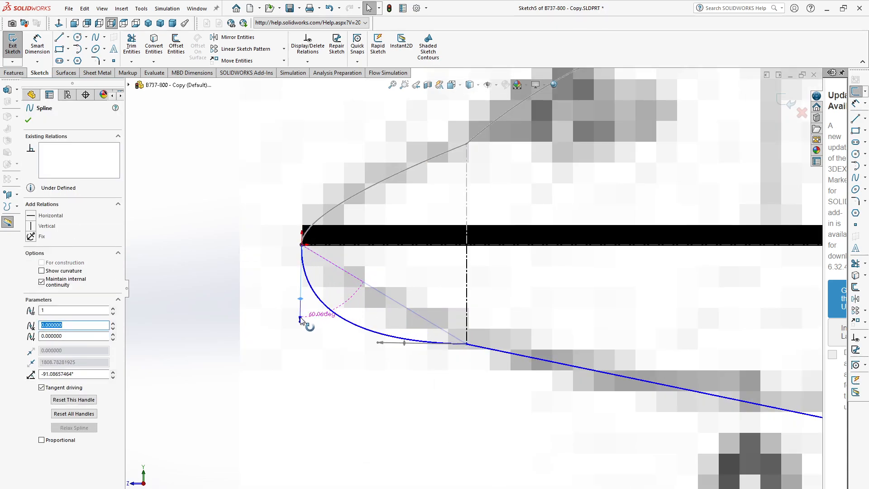
left_click(30, 226)
left_click_drag(302, 319, 306, 270)
scroll(425, 337, "up", 4)
scroll(516, 293, "down", 3)
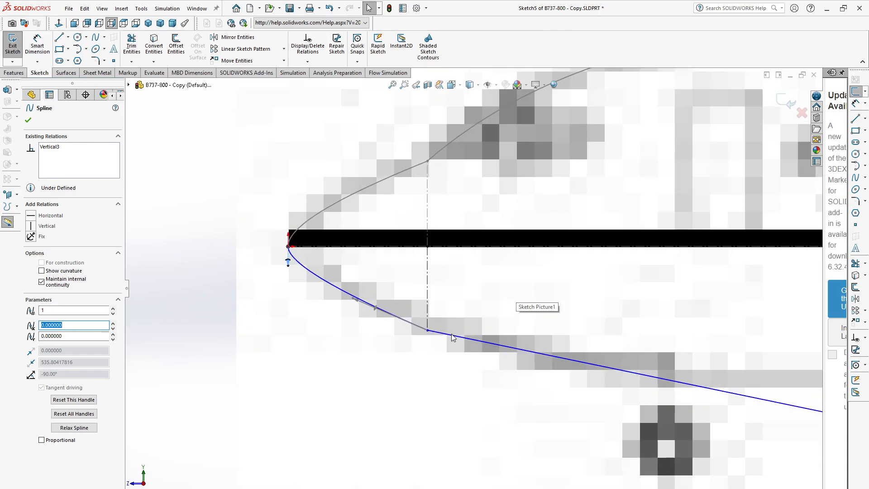
- Curve the second lower spline along the nose outline with its front tangent handle, and make its rear tangent handle horizontal
scroll(458, 355, "up", 3)
left_click(446, 312)
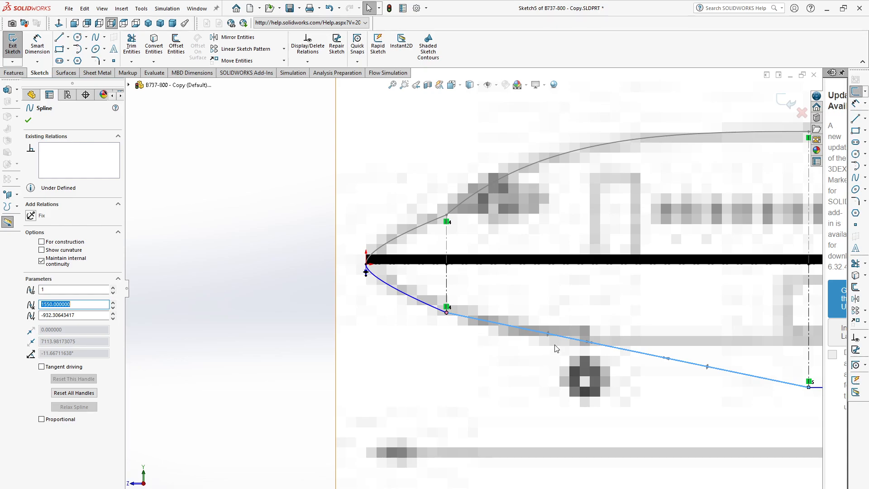
scroll(572, 355, "down", 2)
mouse_move(535, 321)
left_mouse_down()
mouse_move(535, 335)
mouse_move(572, 322)
mouse_move(573, 335)
left_mouse_up()
scroll(475, 290, "up", 3)
scroll(704, 365, "down", 2)
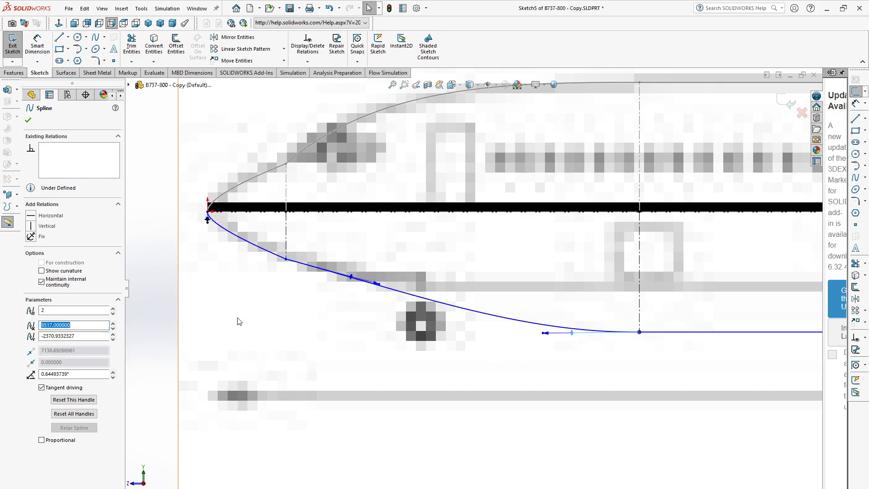
left_click(32, 216)
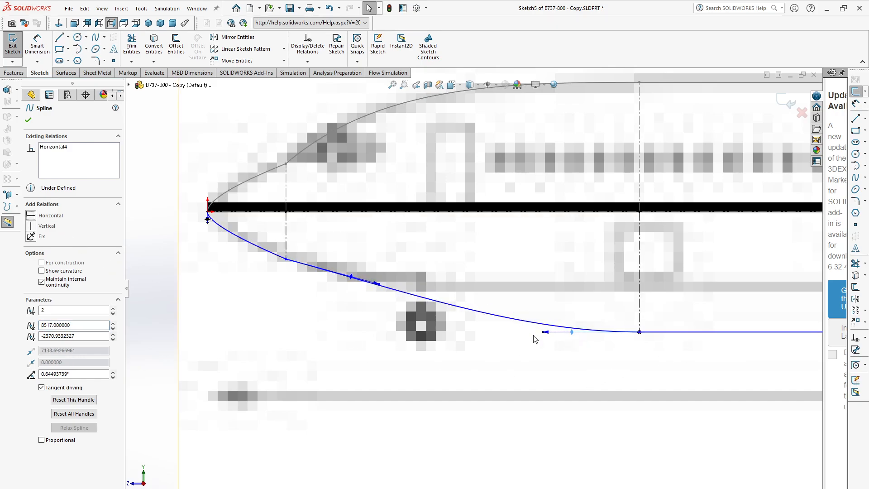
scroll(619, 309, "up", 2)
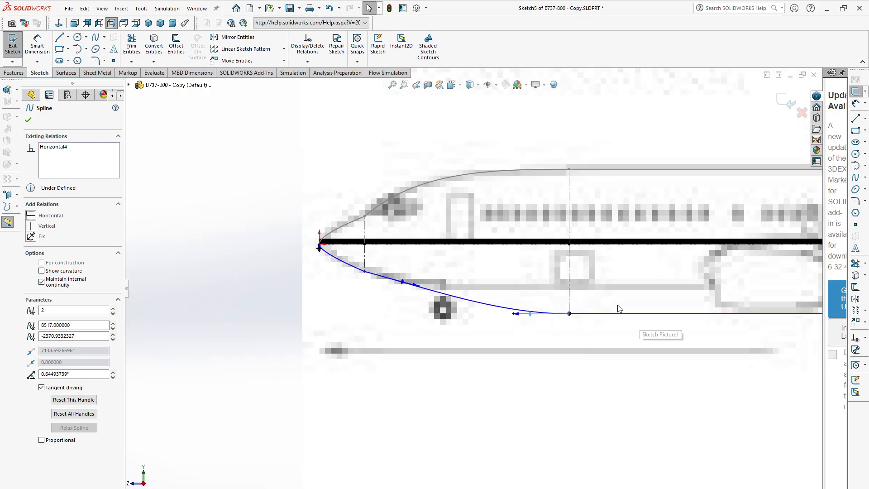
scroll(619, 309, "down", 1)
scroll(508, 321, "down", 2)
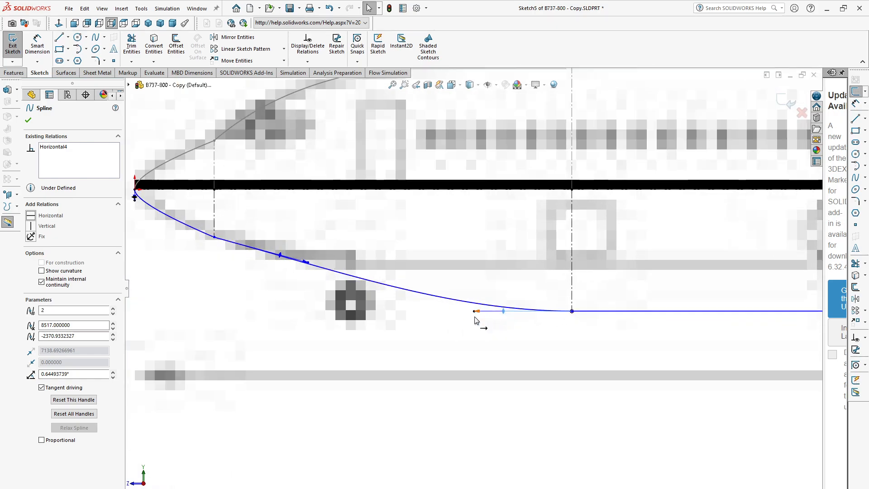
- Finish editing the spline handle and dimension the vertical construction line between the centerline and the front end of the belly line
scroll(473, 363, "up", 5)
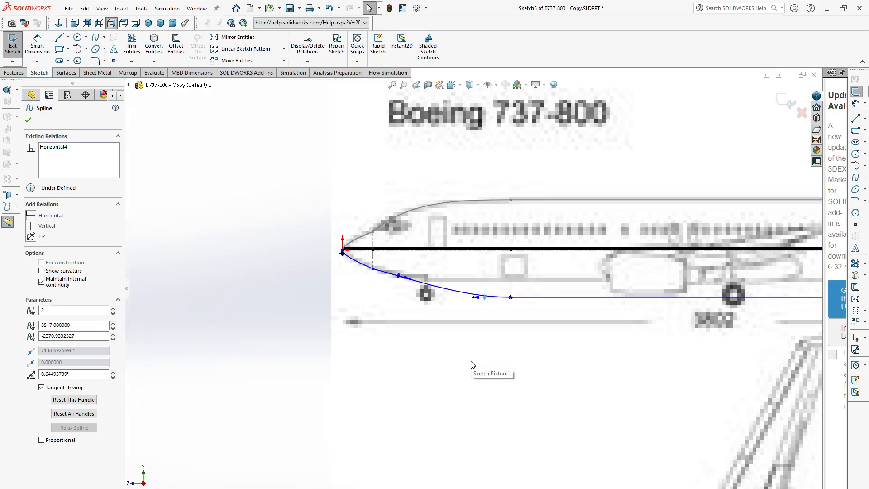
scroll(572, 267, "down", 2)
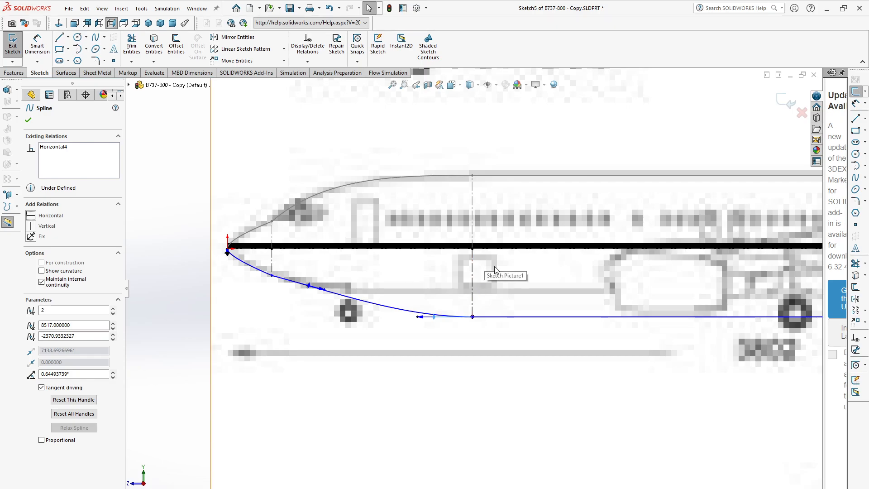
scroll(495, 269, "up", 3)
scroll(472, 282, "down", 2)
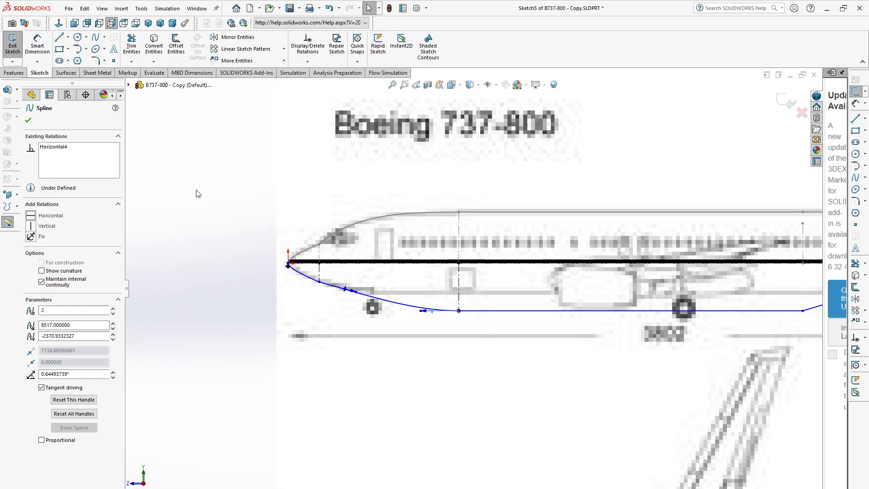
left_click(28, 121)
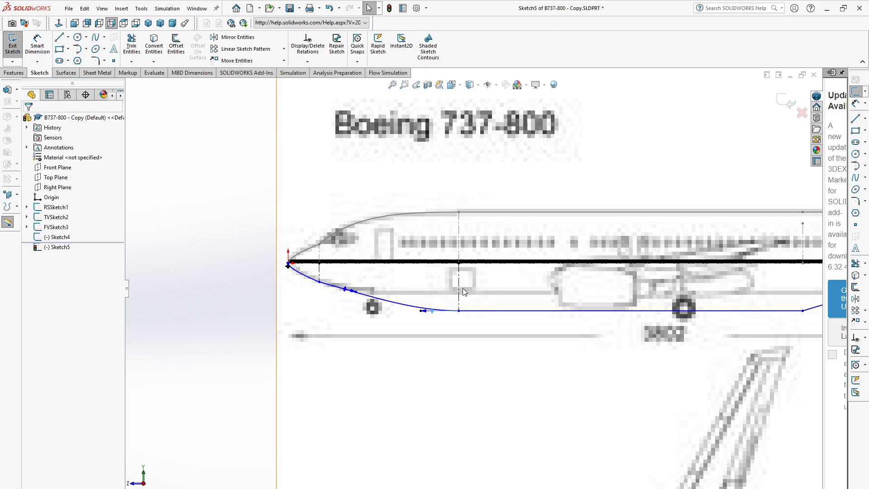
left_click(45, 43)
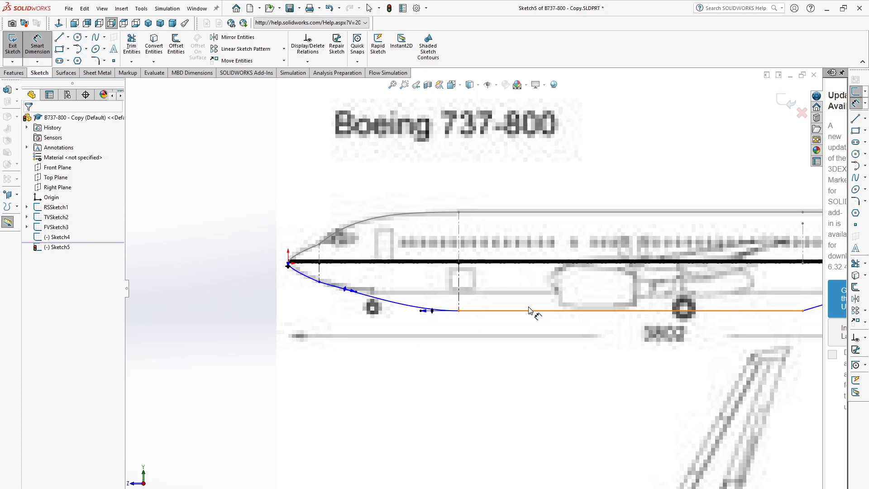
scroll(502, 294, "down", 3)
left_click(423, 272)
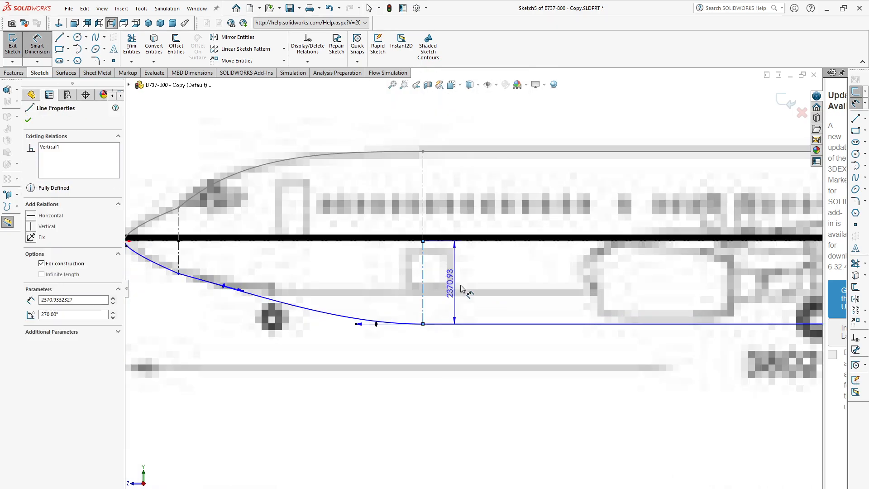
left_click(473, 285)
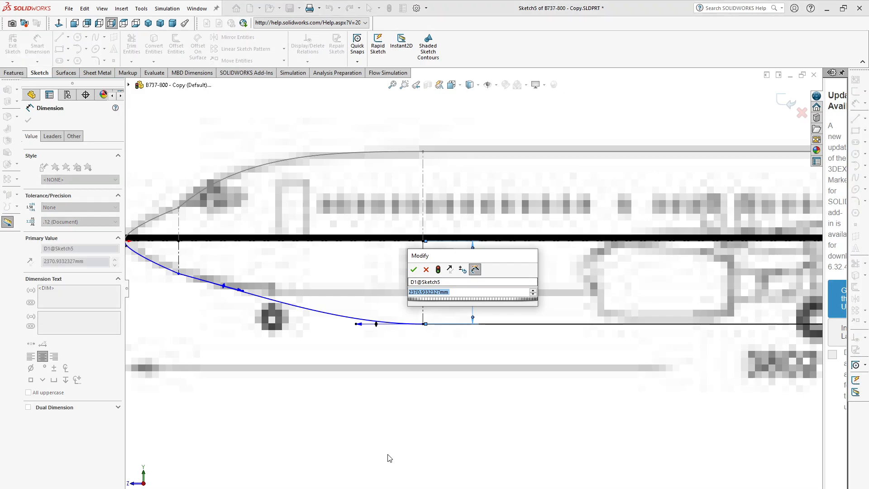
- Switch to the Word document of Boeing 737-800 sketches and check the dimensions of the bottom guide curve on the right plane
left_click(320, 488)
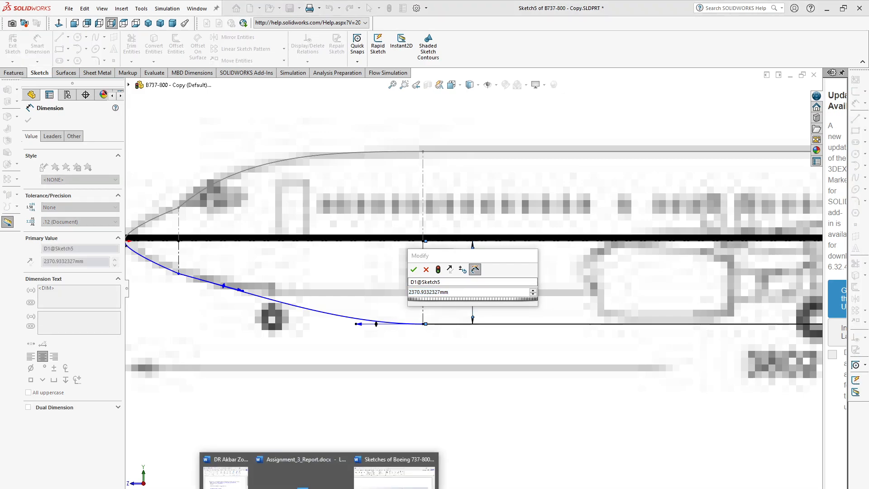
left_click(395, 478)
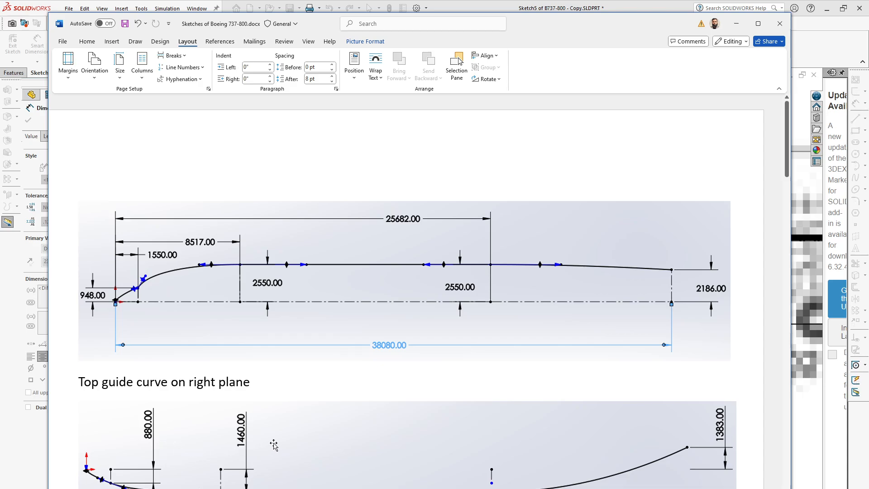
scroll(274, 445, "down", 4)
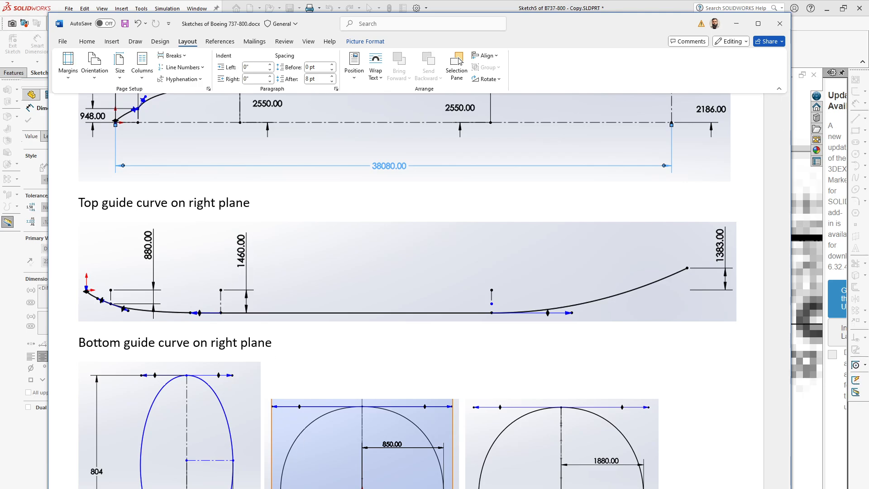
- Return to the SOLIDWORKS sketch and set the length of the construction line at the belly line's front end to 1460 mm
left_click(286, 488)
left_click(375, 473)
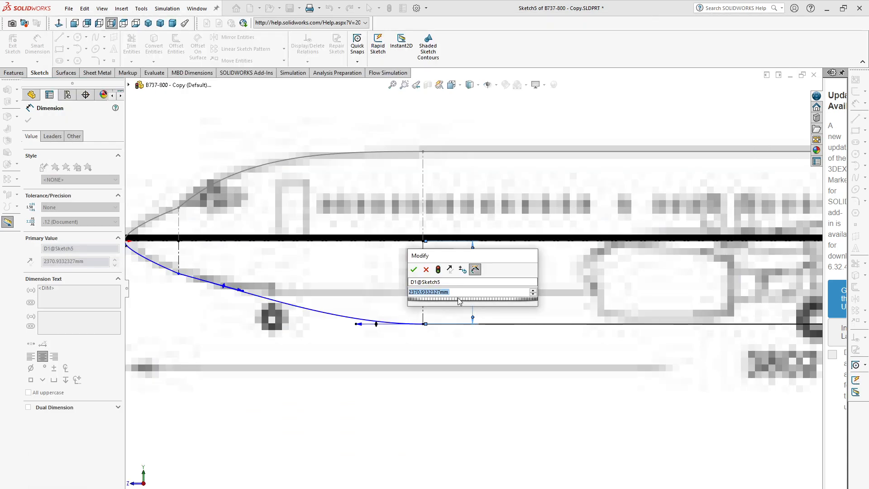
type("1")
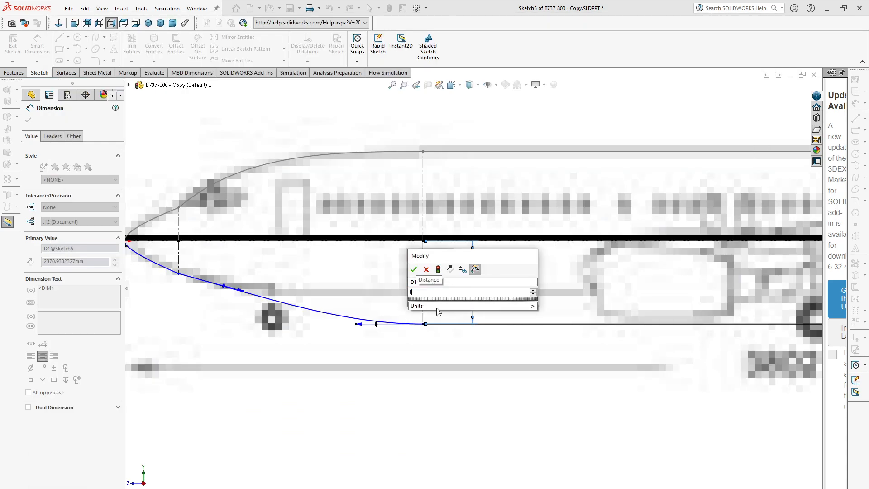
type("460")
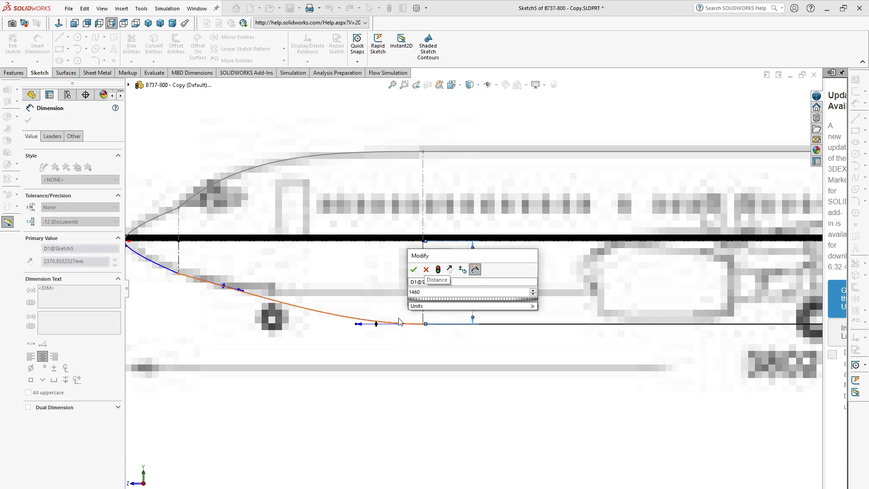
left_click(413, 270)
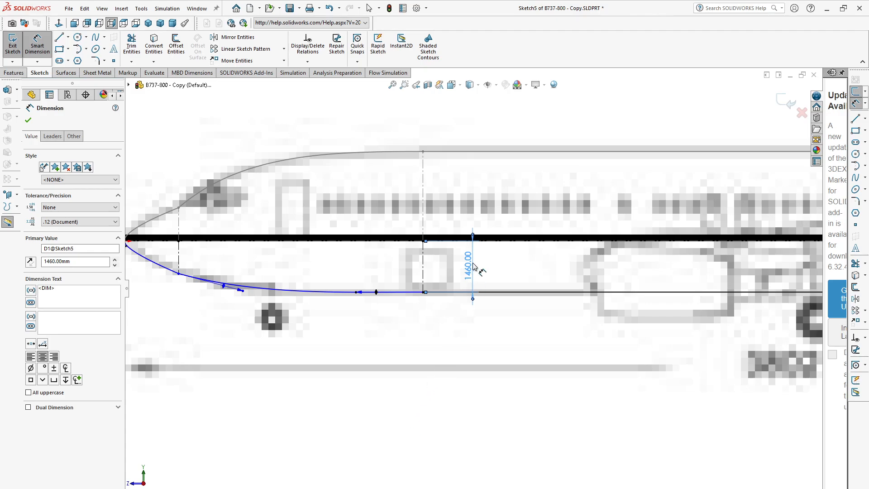
- Dimension the vertical construction line below the centerline at the joint between the two lower nose splines
scroll(423, 346, "down", 2)
scroll(378, 329, "up", 5)
scroll(298, 294, "down", 3)
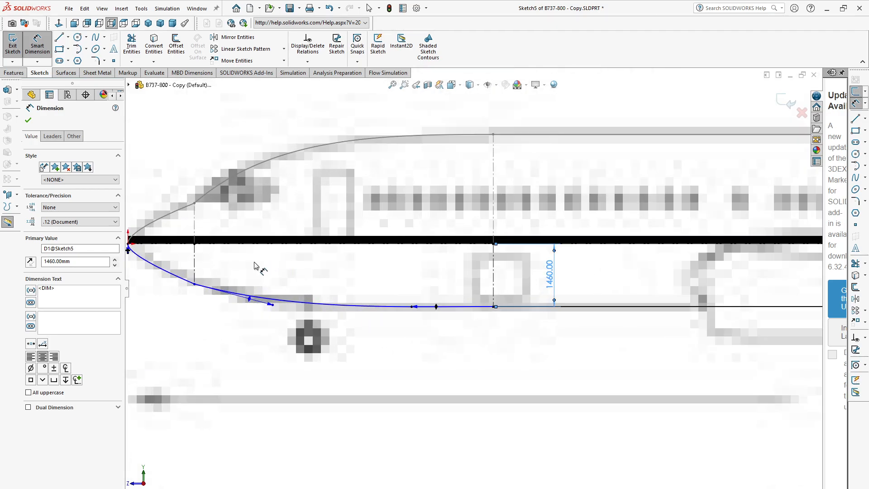
scroll(291, 272, "down", 4)
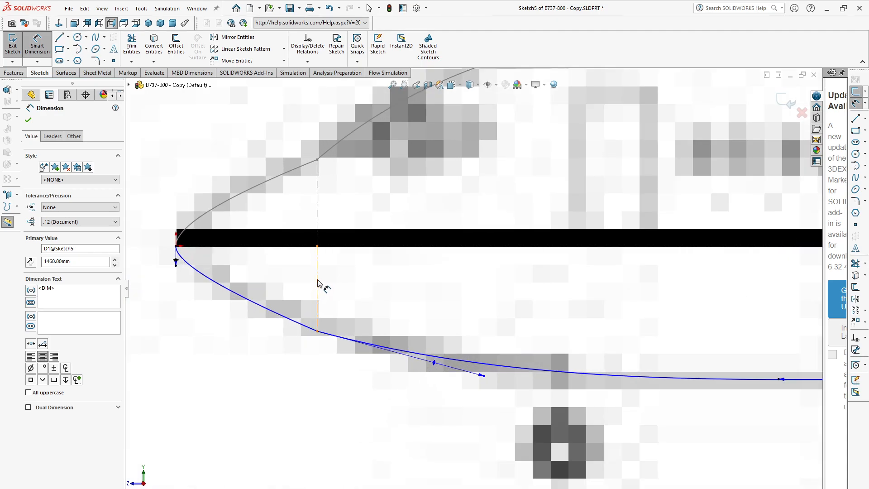
left_click(318, 285)
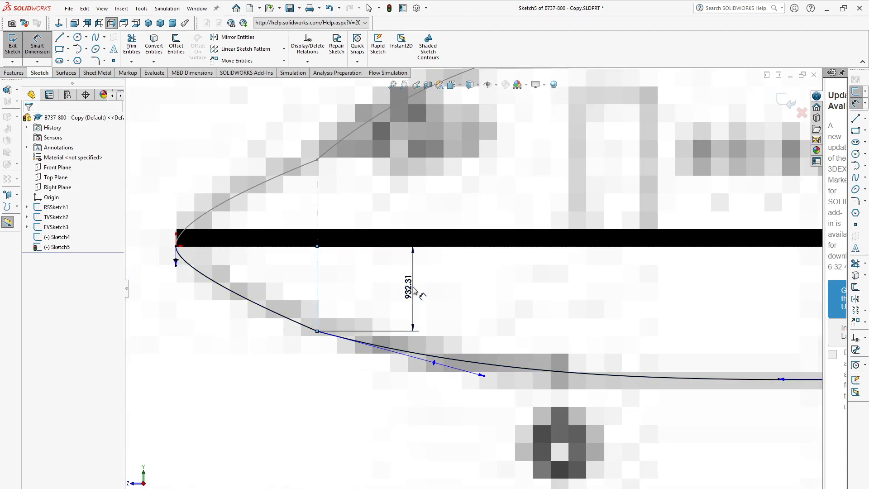
left_click(415, 291)
- Check the bottom guide curve drawing in Word, return to SOLIDWORKS and set the nose construction line's length to 880 mm
mouse_move(319, 487)
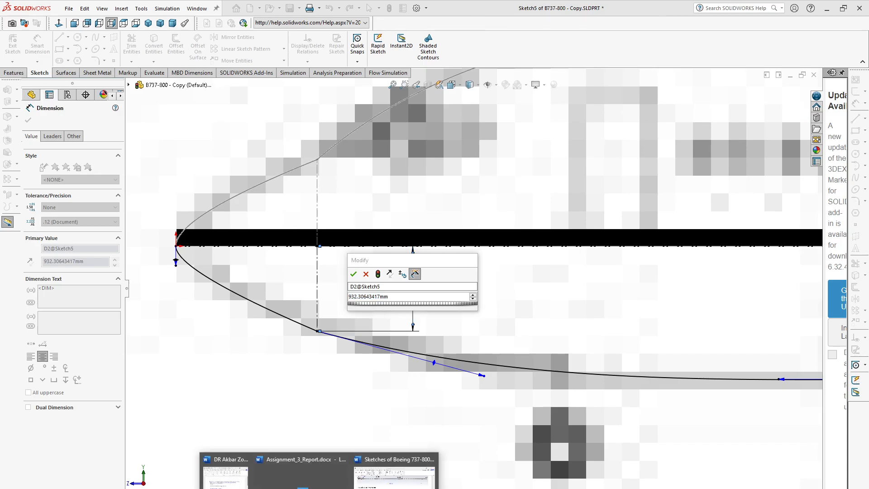
mouse_move(394, 472)
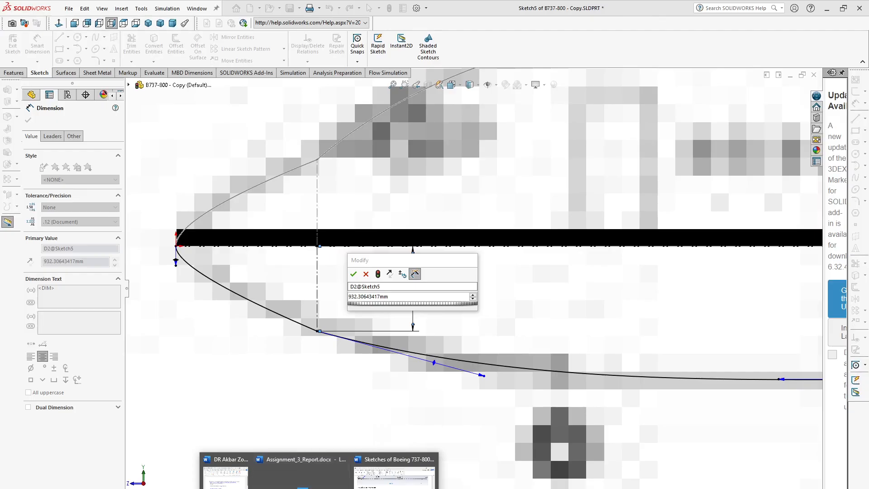
left_click(394, 471)
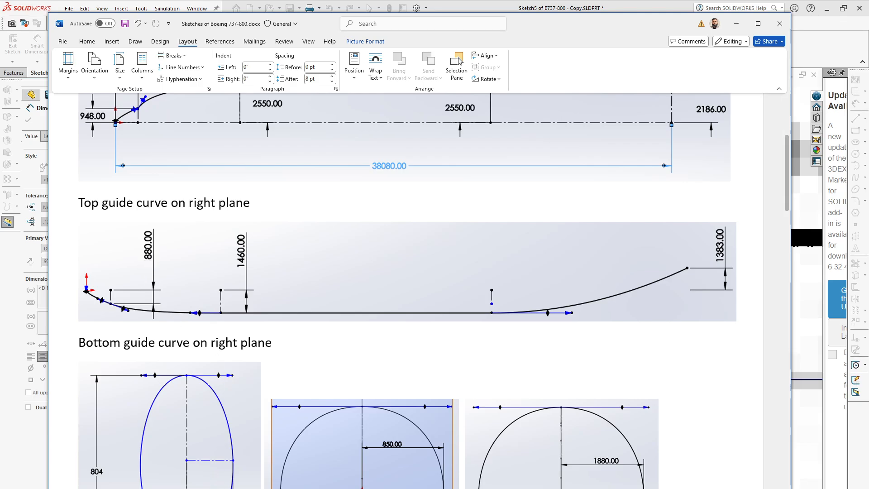
mouse_move(231, 487)
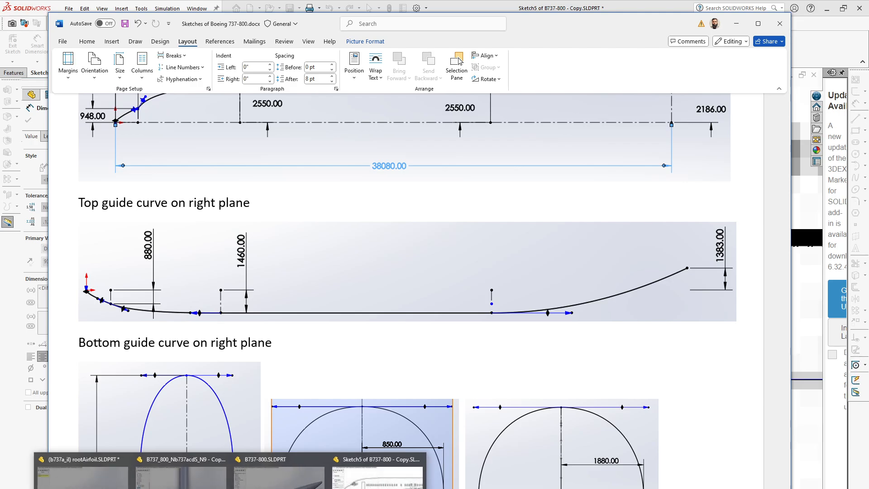
left_click(376, 471)
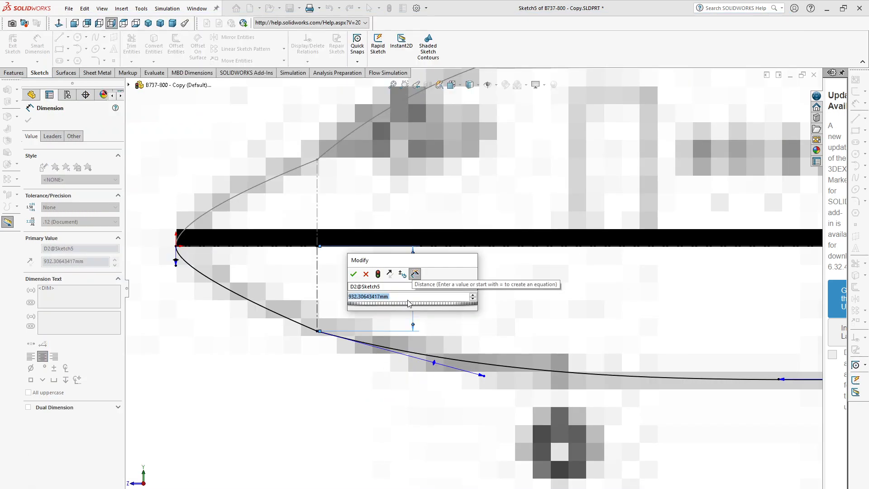
type("880")
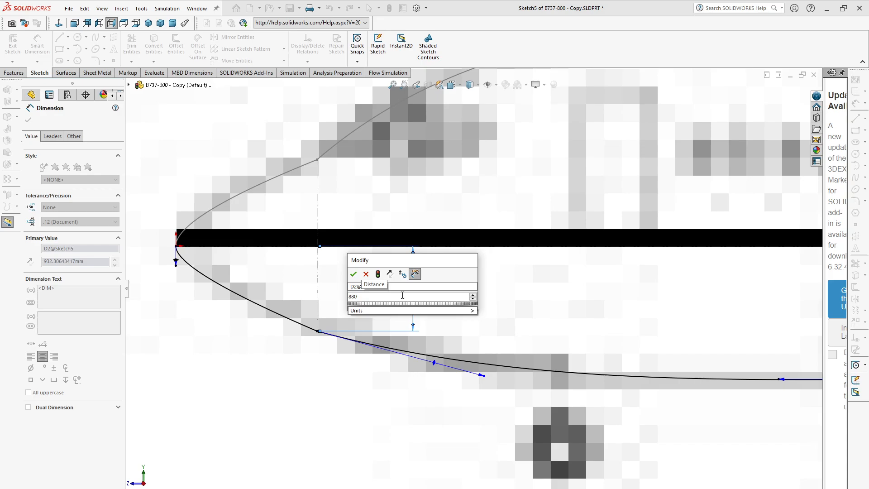
left_click(354, 274)
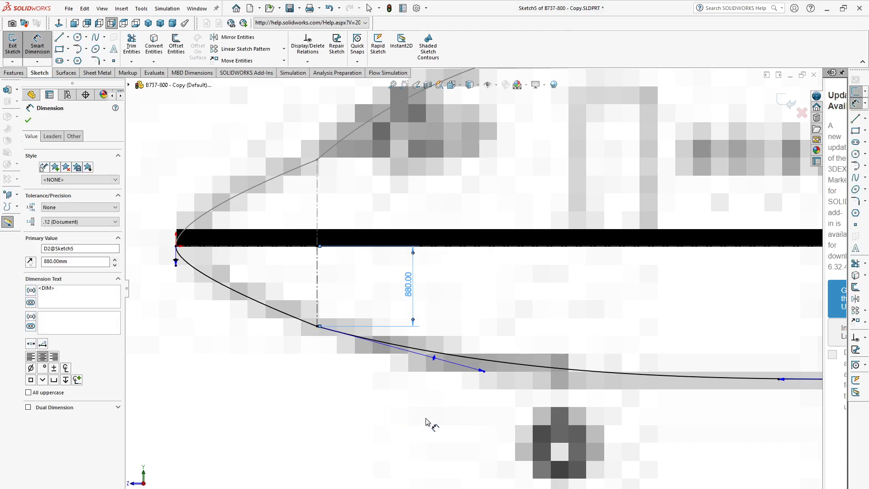
key("z")
scroll(639, 274, "down", 2)
scroll(693, 359, "up", 5)
scroll(690, 311, "down", 6)
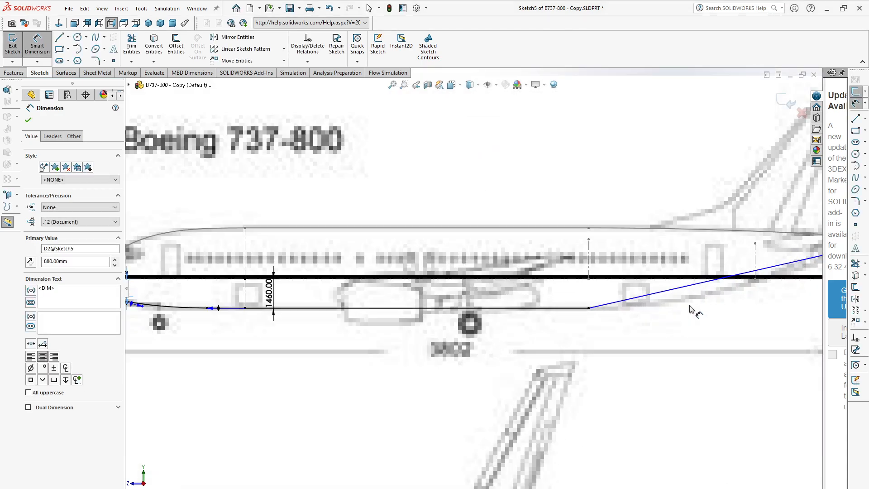
scroll(539, 357, "up", 1)
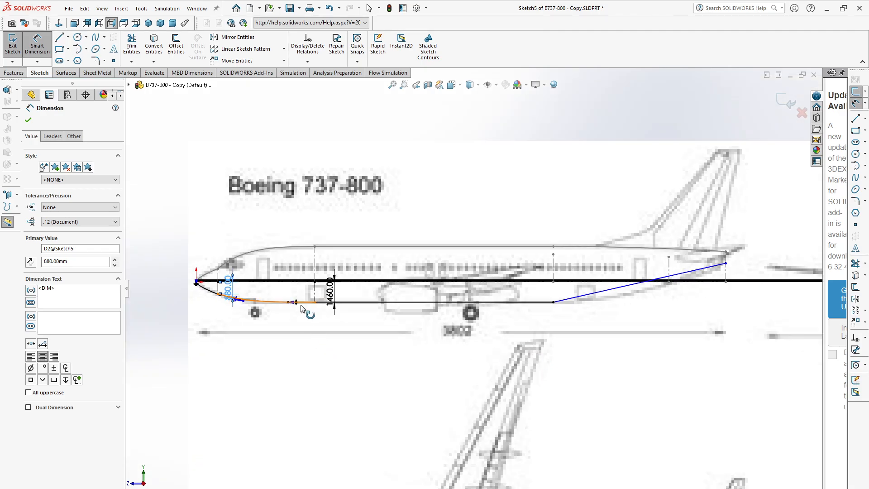
scroll(273, 300, "down", 4)
scroll(444, 319, "down", 2)
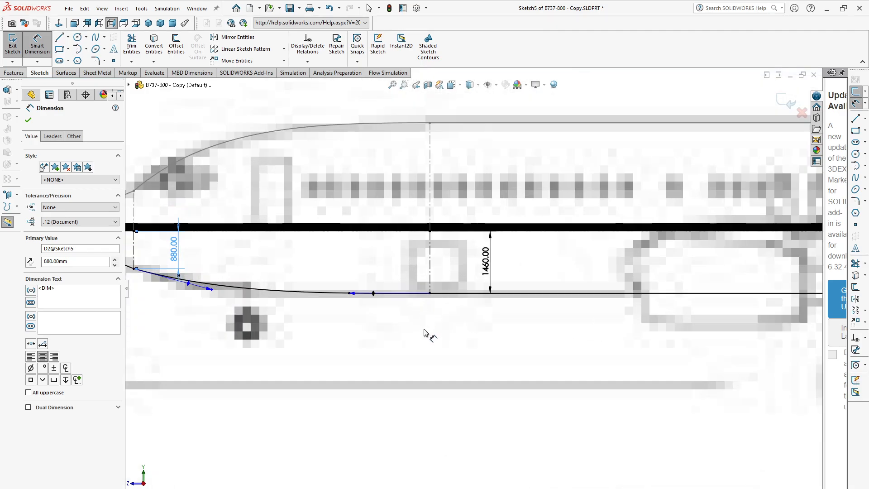
left_click(346, 295)
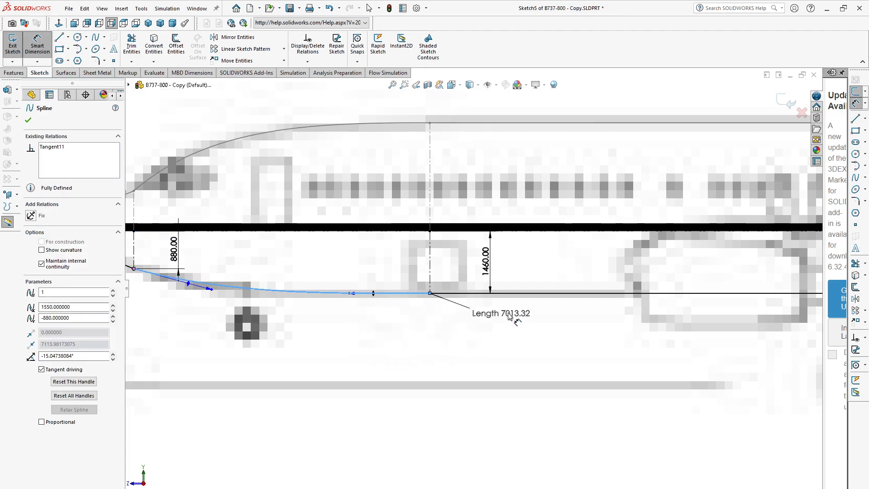
left_click(493, 317)
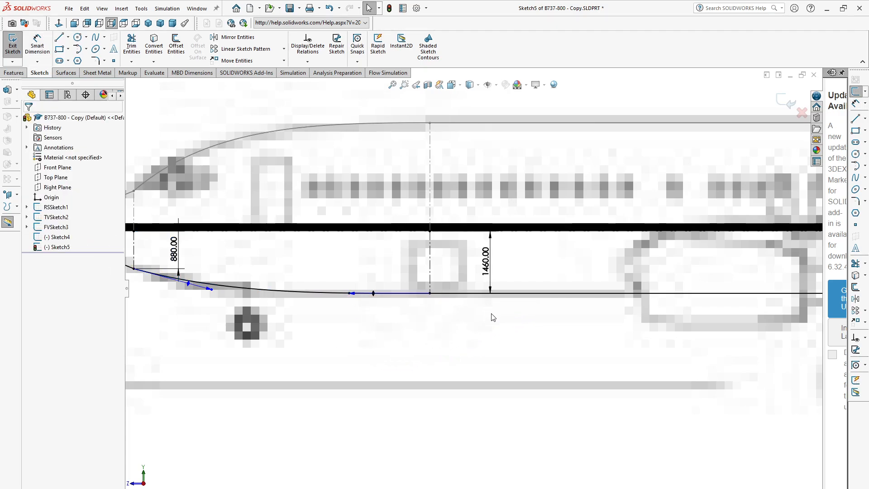
- Make the second lower nose spline tangent to the horizontal belly line
left_click(324, 299)
left_click(514, 295, "ctrl")
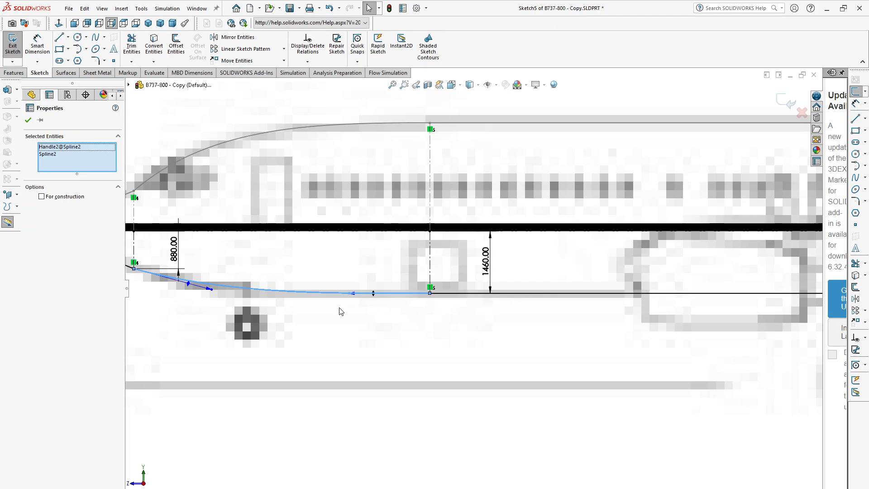
left_click(336, 334)
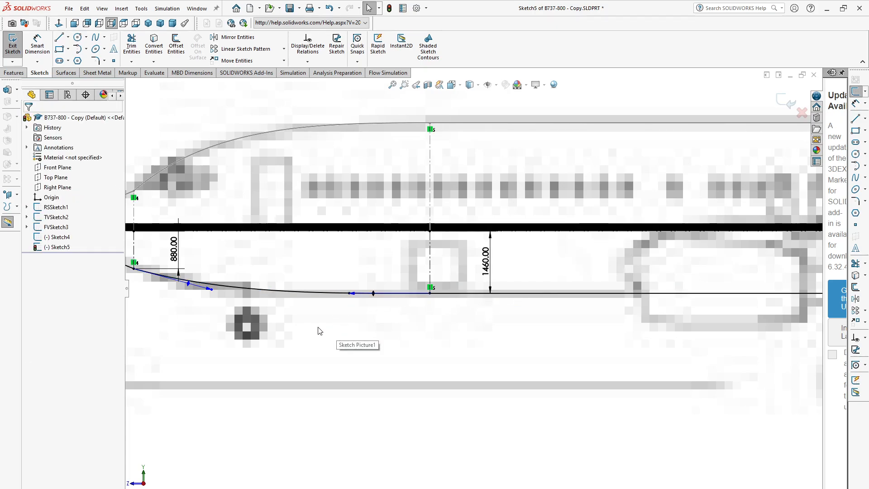
left_click(307, 297)
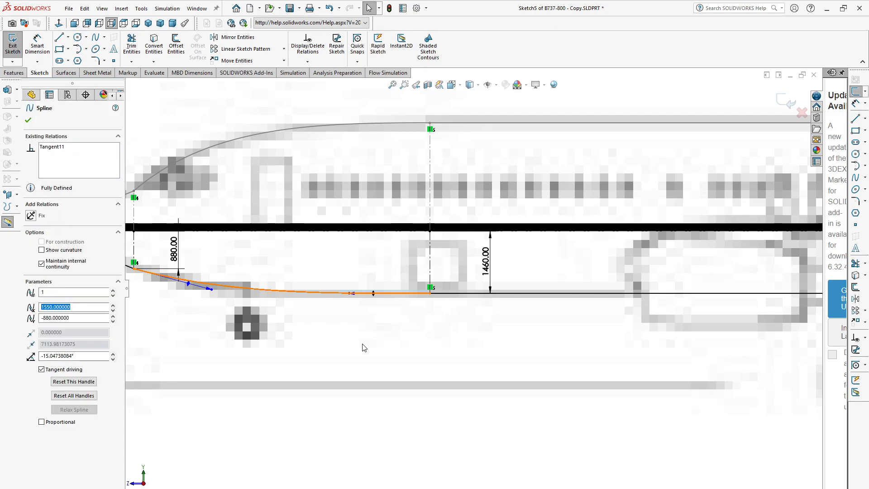
left_click(527, 294, "ctrl")
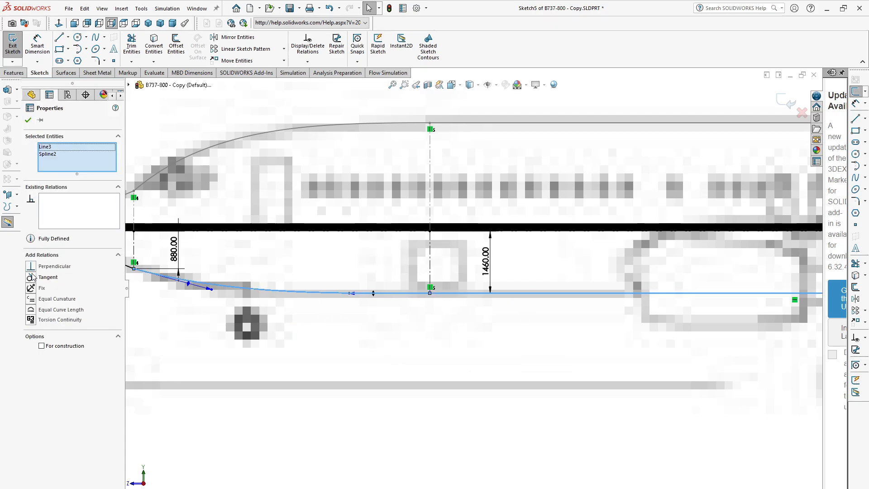
- Curve the tail spline along the blueprint's underside by pulling out its front tangent handle, and make that handle horizontal
scroll(462, 361, "up", 5)
scroll(393, 318, "down", 4)
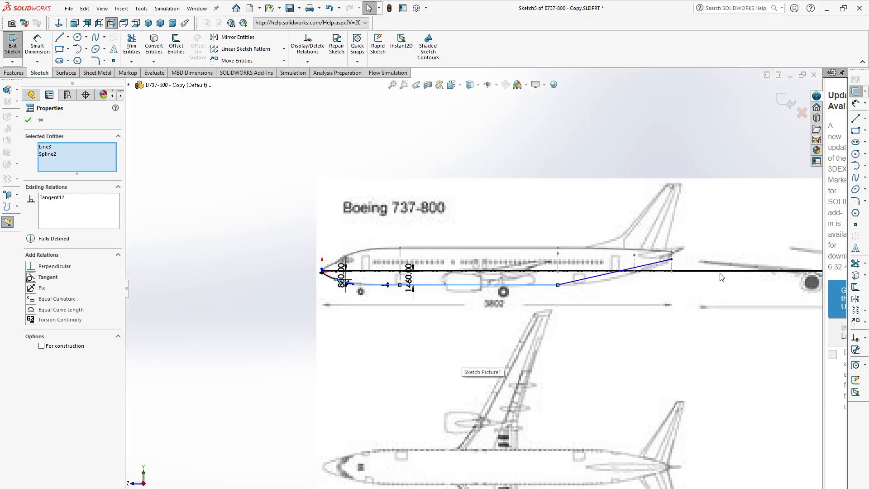
scroll(394, 318, "down", 5)
left_click(407, 303)
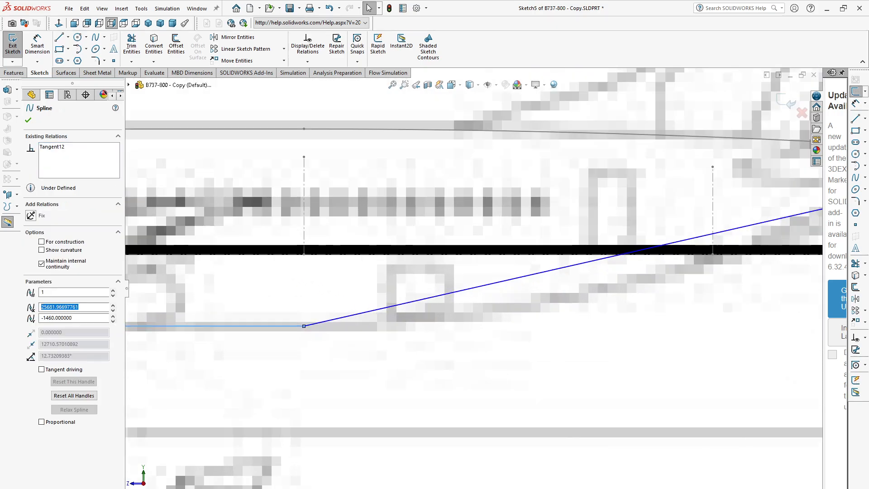
left_click_drag(474, 287, 479, 329)
left_click(31, 215)
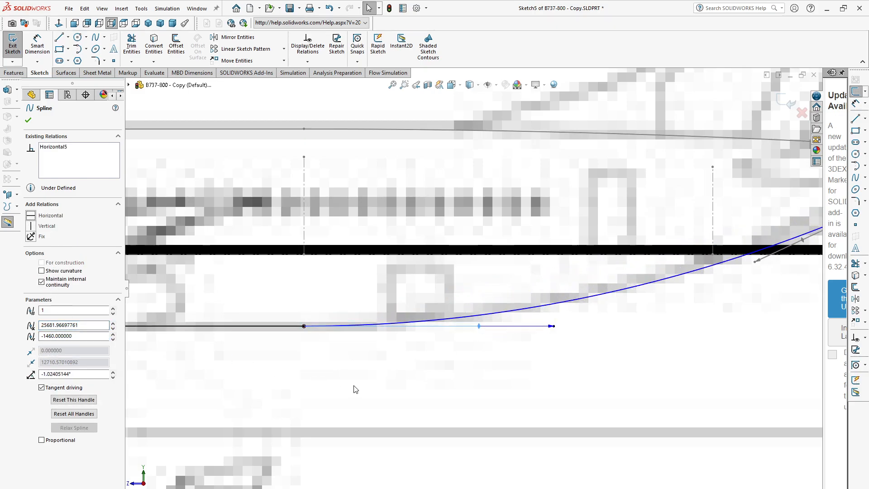
- Make the tail spline tangent to the horizontal belly line
scroll(366, 387, "up", 2)
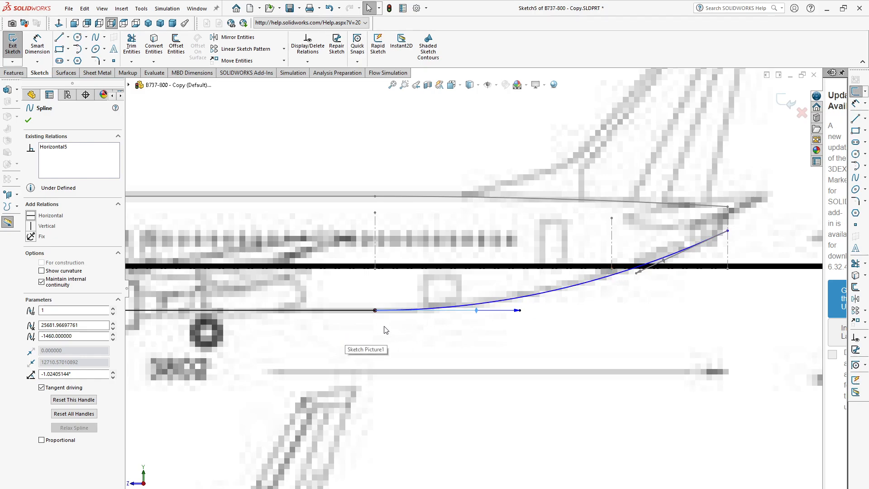
left_click(341, 311)
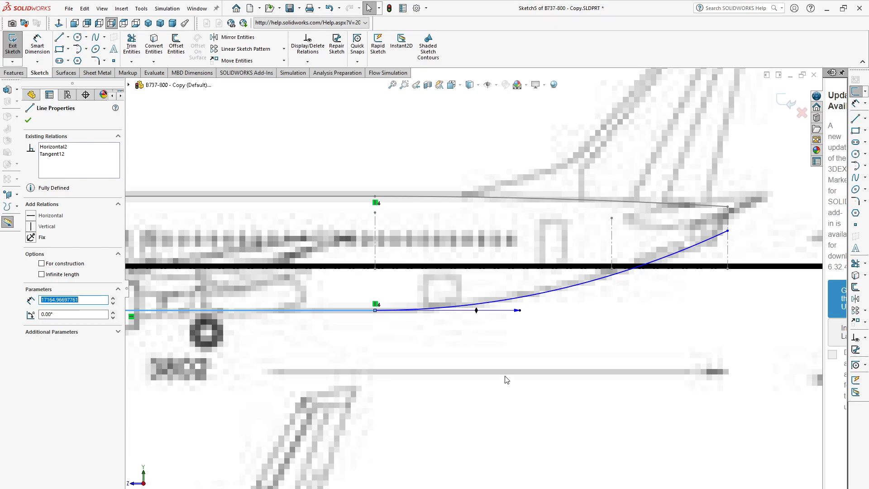
left_click(546, 298, "ctrl")
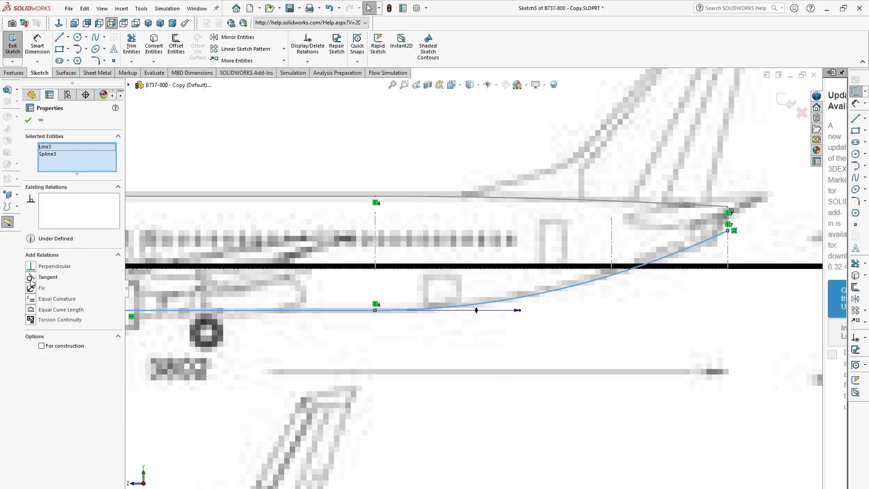
left_click(31, 277)
- Check the tail end height in the bottom guide curve drawing in Word and return to the SOLIDWORKS sketch
scroll(473, 293, "up", 3)
scroll(560, 270, "up", 3)
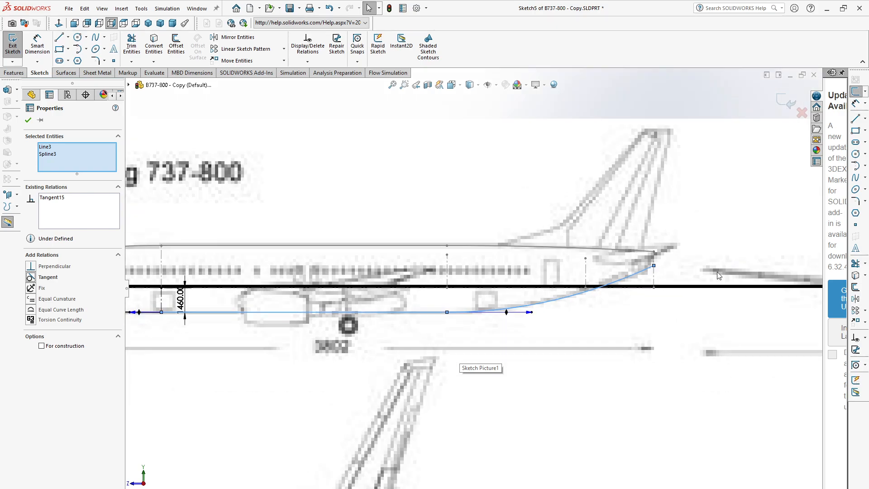
scroll(673, 268, "down", 3)
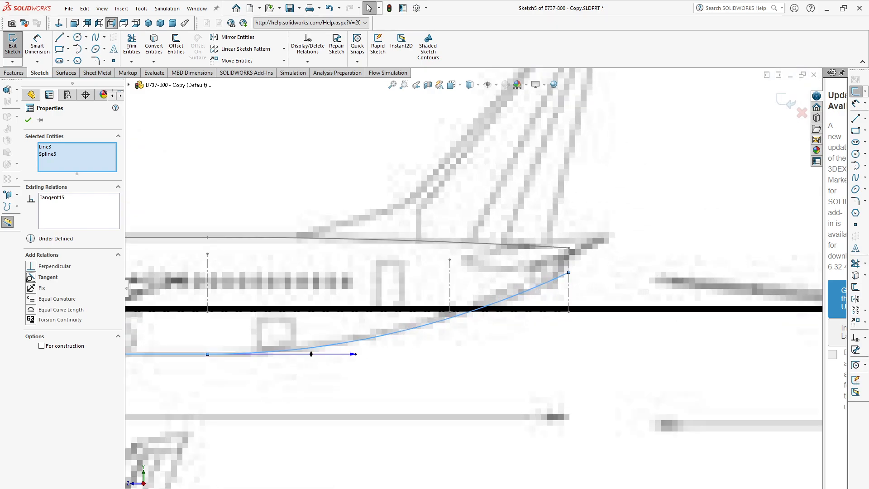
mouse_move(208, 488)
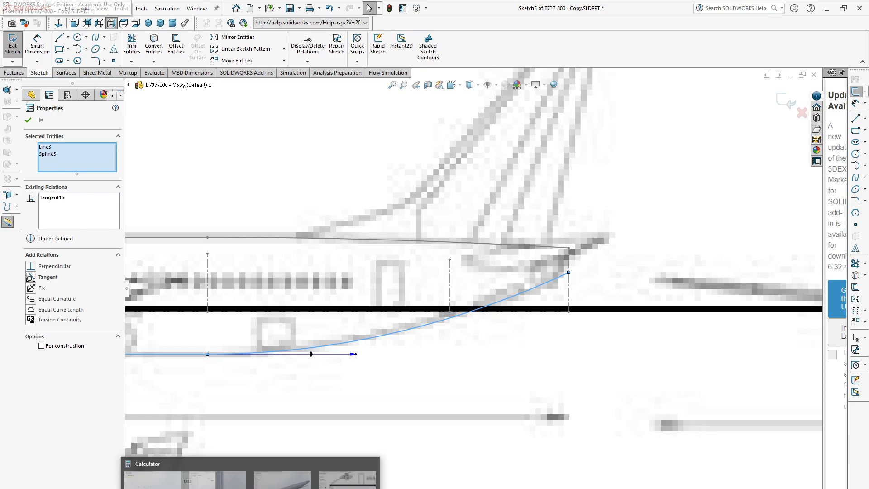
mouse_move(320, 488)
left_click(402, 482)
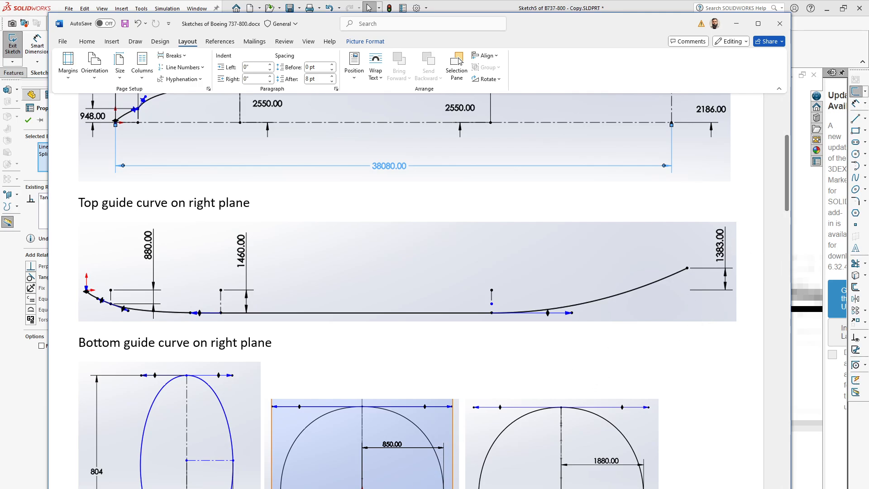
left_click(230, 488)
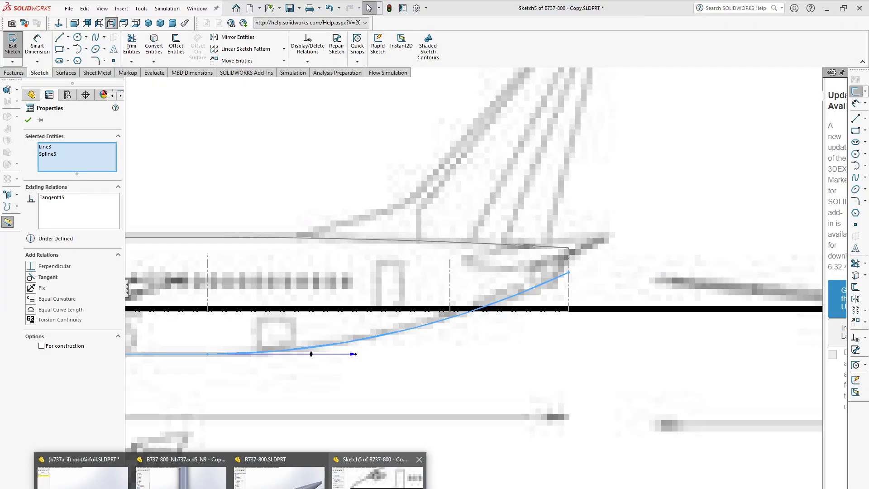
left_click(378, 475)
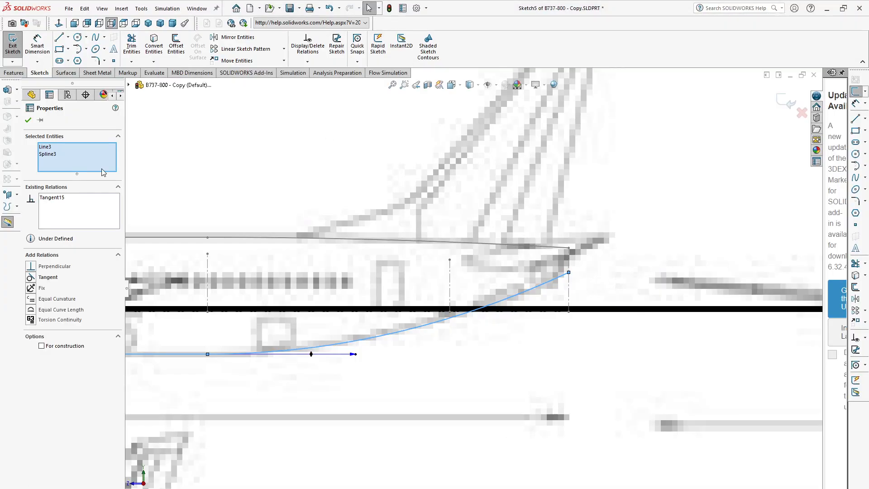
- Dimension the tail spline's rear endpoint at 1383 mm above the centerline's end
left_click(39, 53)
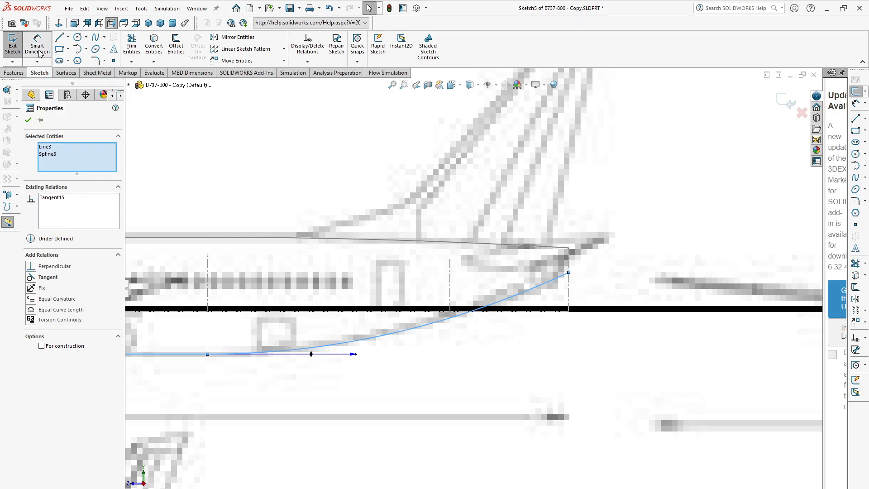
left_click(39, 53)
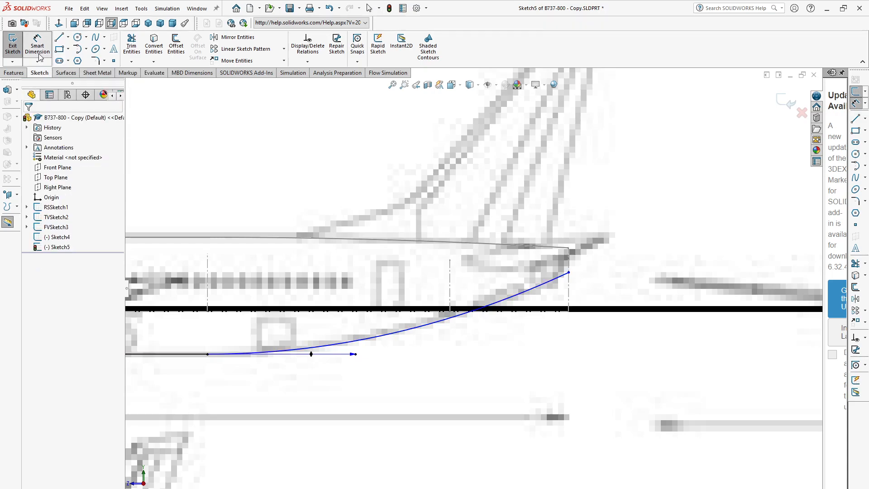
left_click(569, 312)
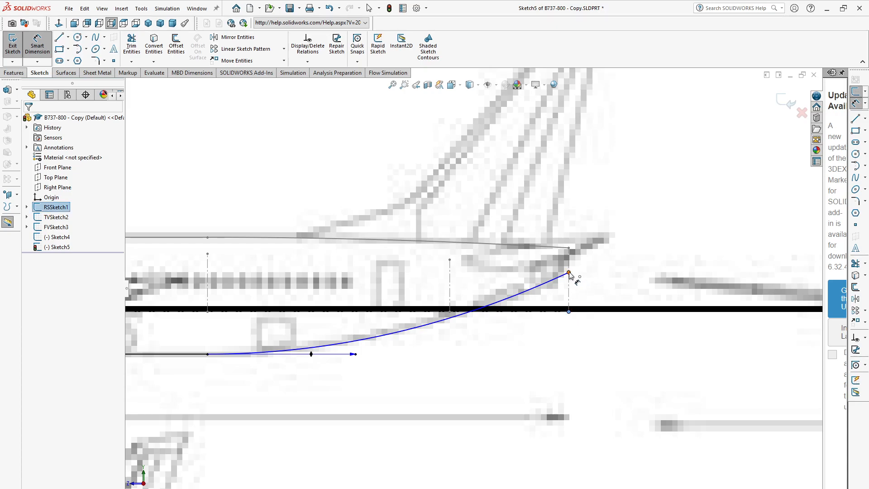
left_click(569, 274)
left_click(633, 286)
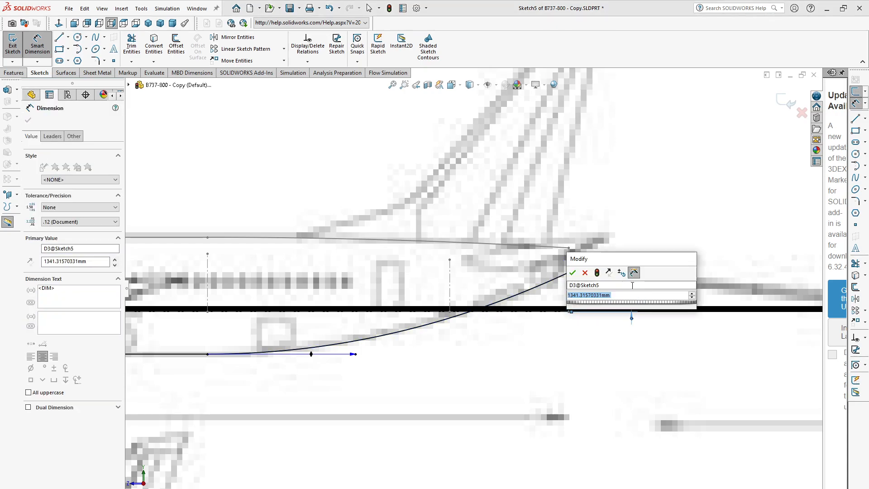
type("138")
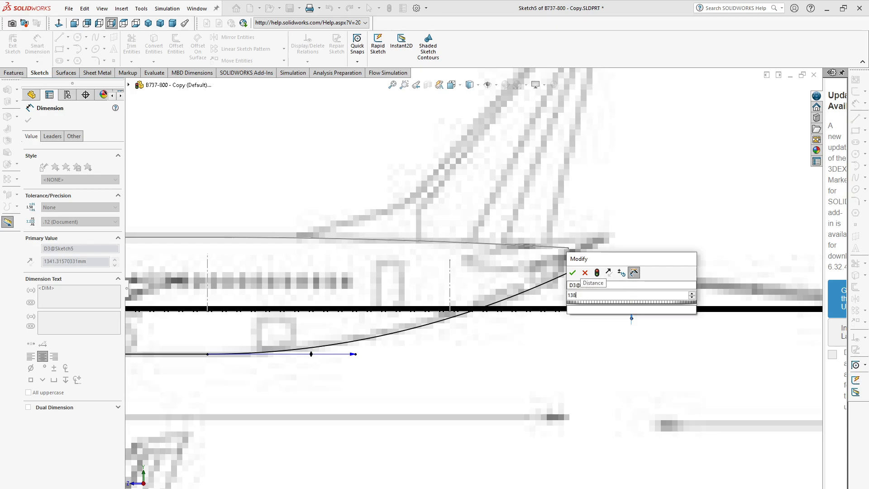
type("3")
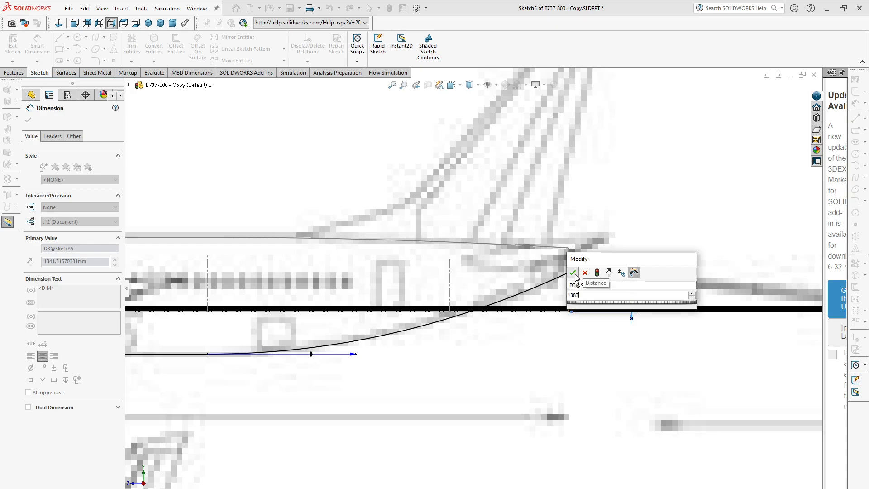
left_click(572, 273)
- Review the lower guide curve from nose to tail and exit the sketch
scroll(565, 368, "up", 1)
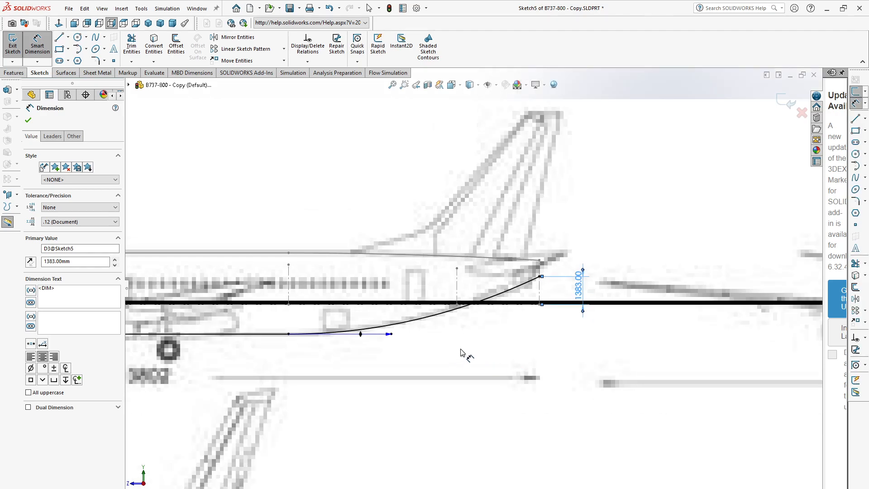
scroll(436, 356, "up", 2)
scroll(283, 309, "down", 3)
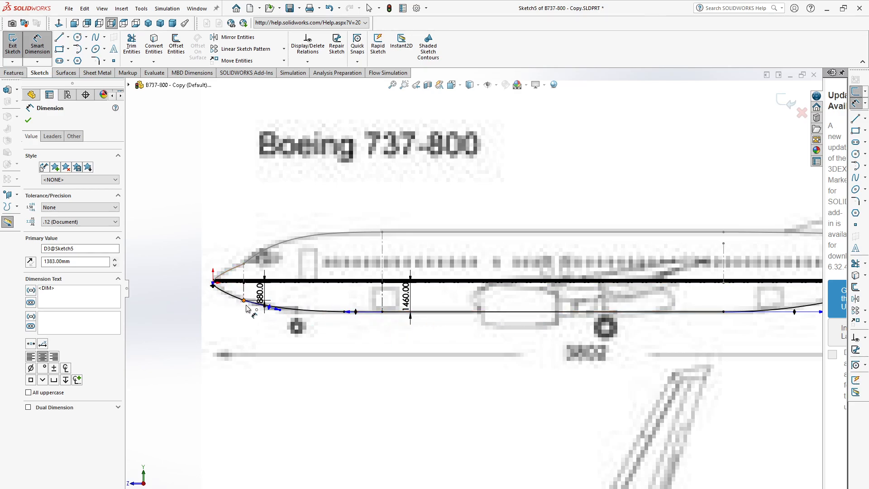
scroll(466, 284, "up", 3)
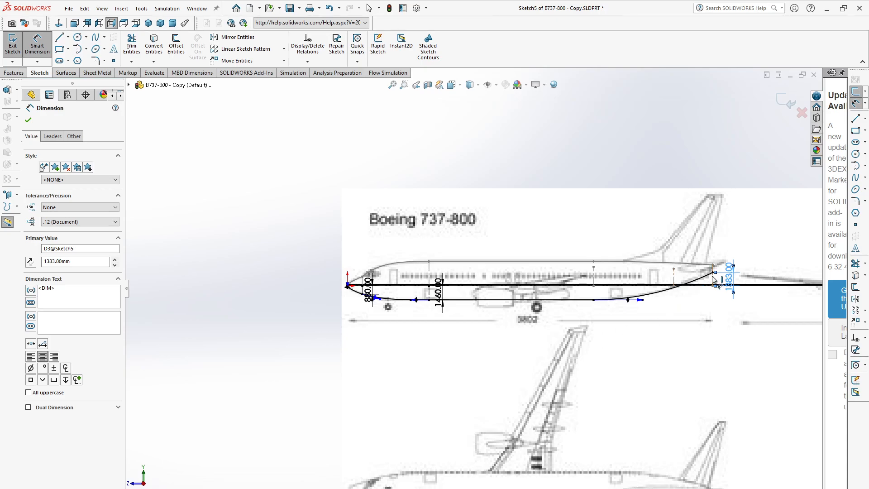
scroll(714, 279, "down", 2)
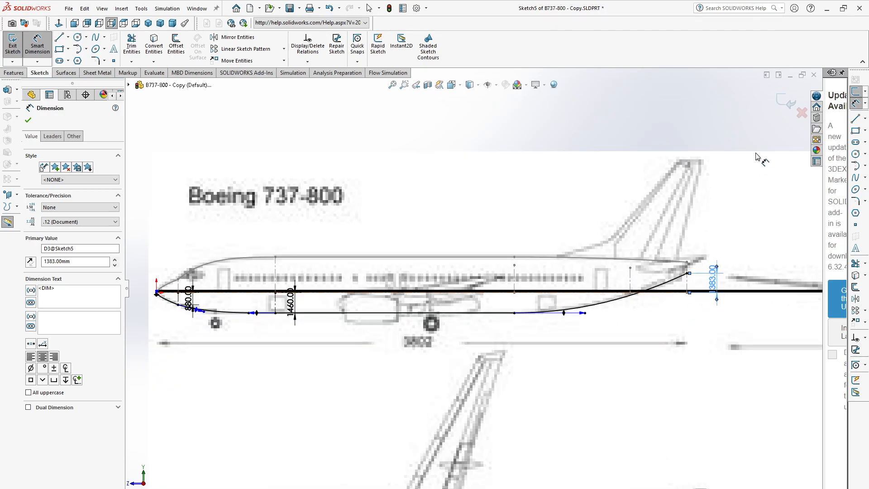
left_click(790, 103)
- Examine the upper and lower guide curves against the blueprint pictures from an angled 3D view
scroll(354, 396, "up", 3)
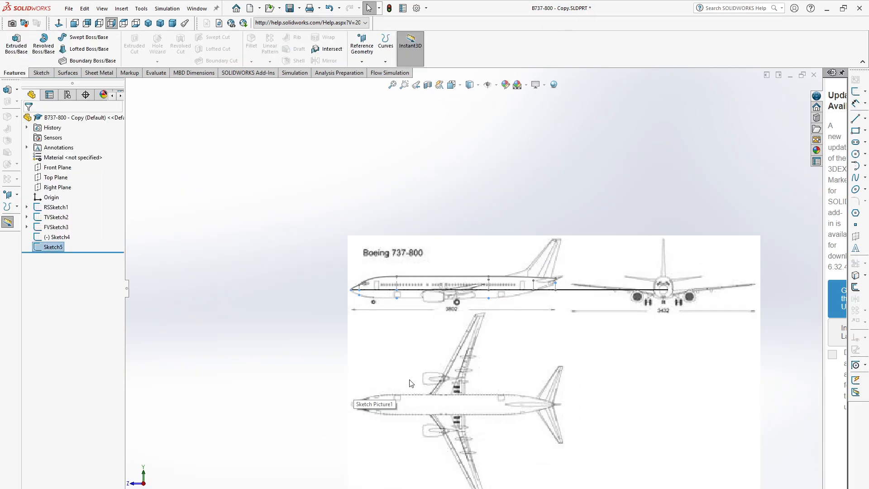
scroll(525, 352, "down", 1)
left_click(377, 337)
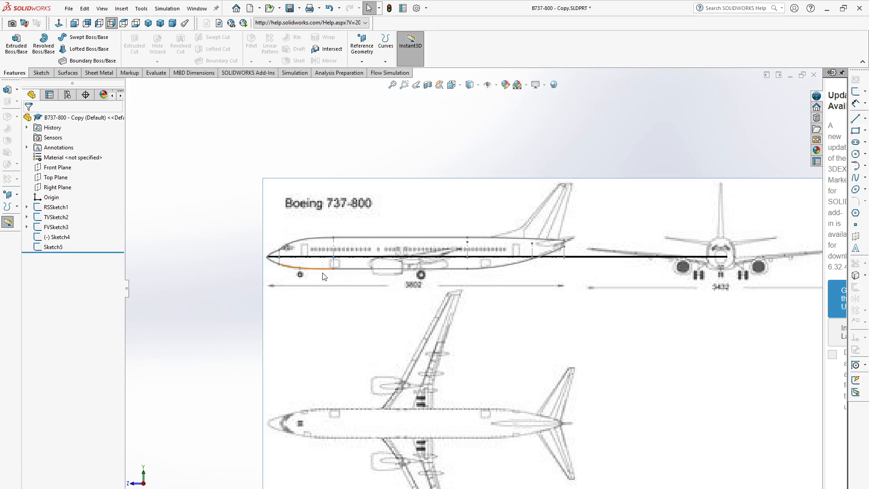
mouse_move(334, 304)
middle_mouse_down()
mouse_move(380, 321)
mouse_move(354, 322)
middle_mouse_up()
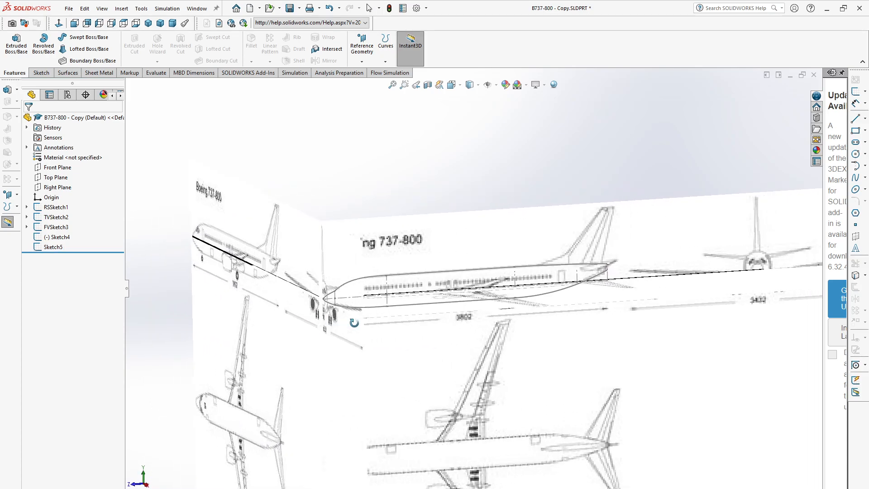
scroll(451, 310, "up", 3)
scroll(462, 308, "down", 3)
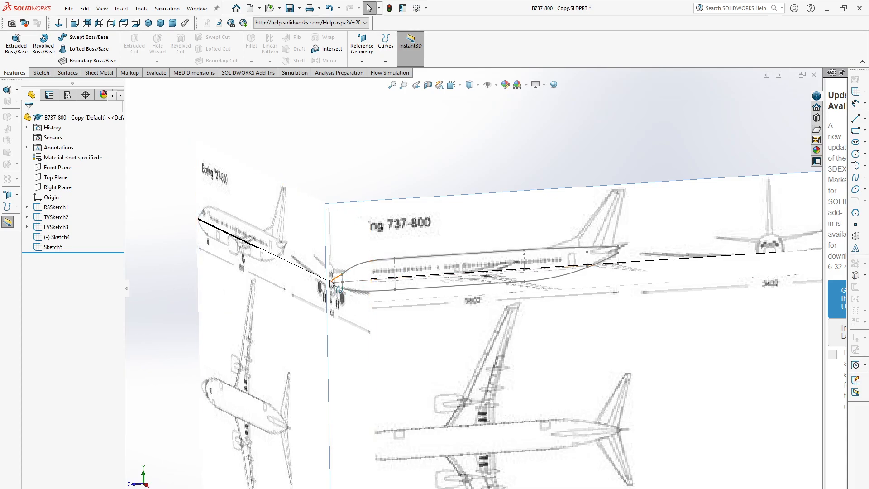
scroll(344, 295, "down", 1)
middle_click_drag(465, 336, 479, 341)
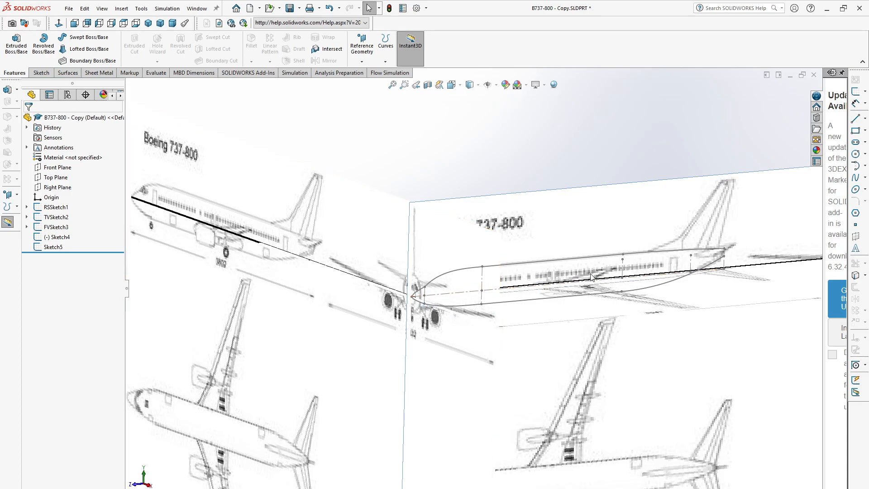
scroll(324, 382, "up", 2)
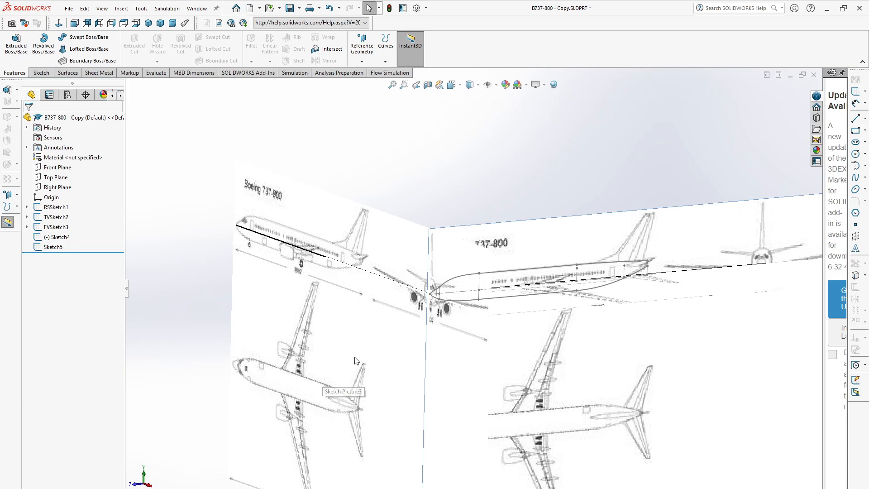
scroll(632, 248, "up", 3)
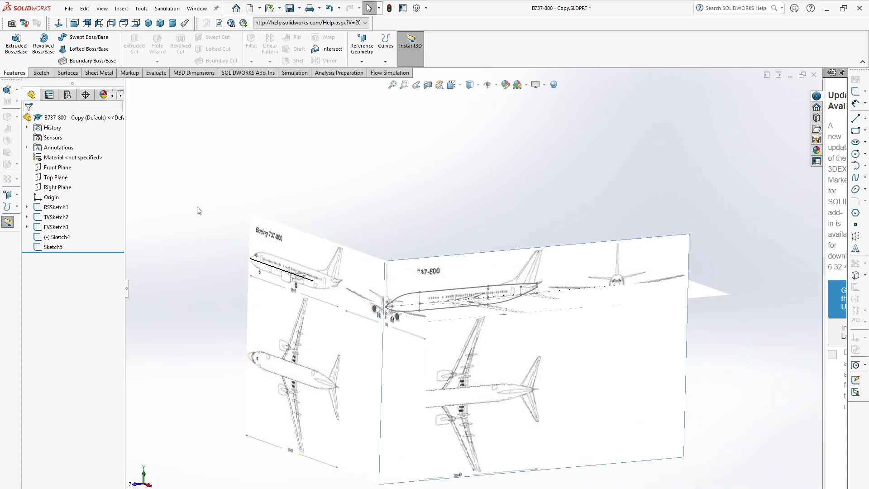
scroll(410, 304, "down", 2)
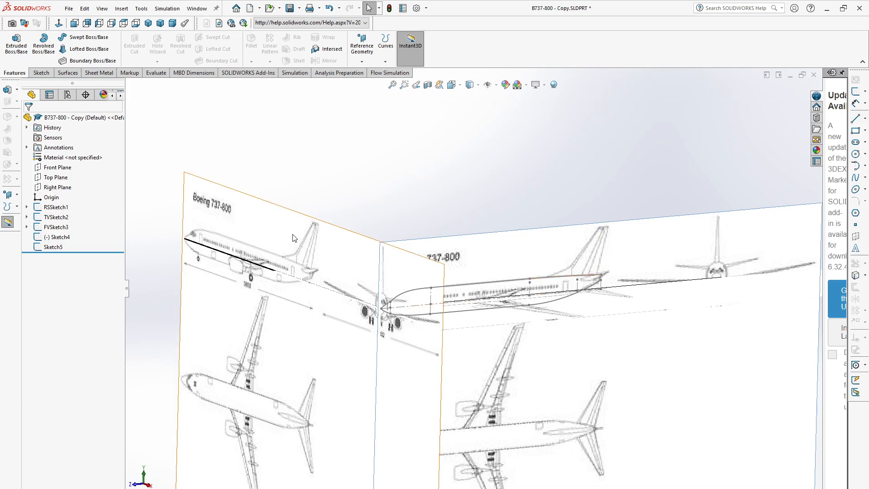
- Start a new reference plane with the Front Plane as its first reference
left_click(121, 10)
mouse_move(171, 129)
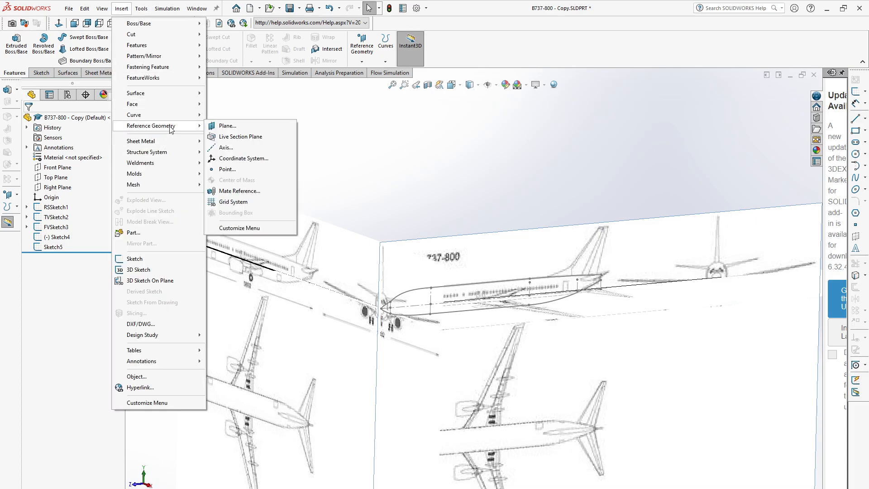
left_click(236, 127)
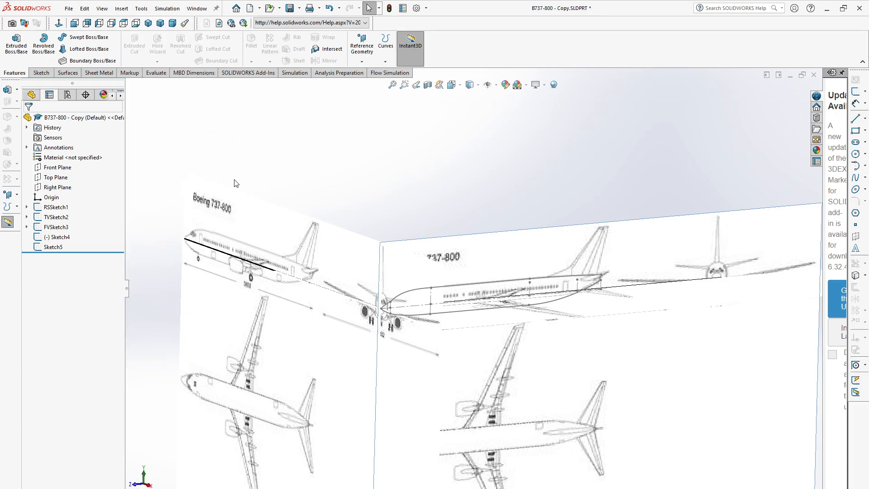
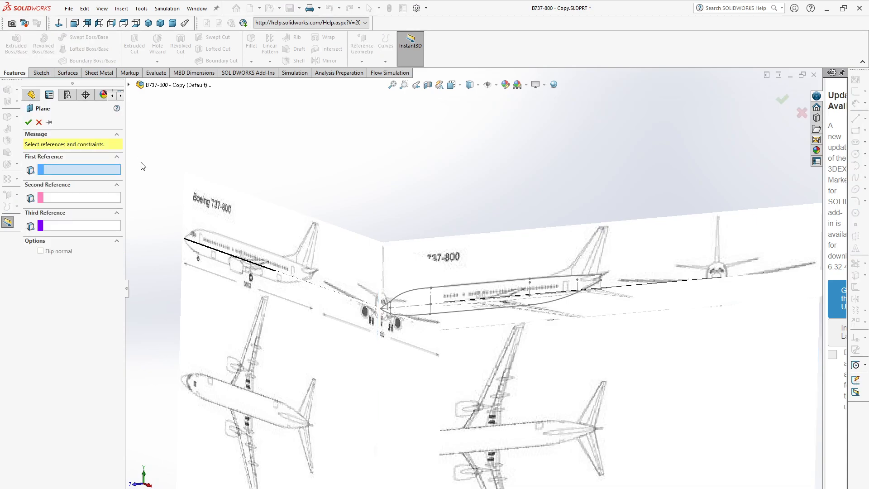
left_click(129, 85)
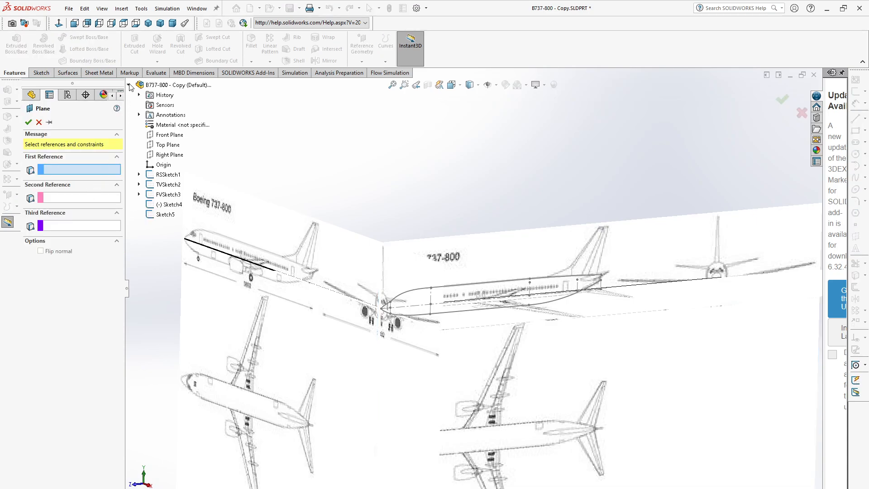
left_click(168, 135)
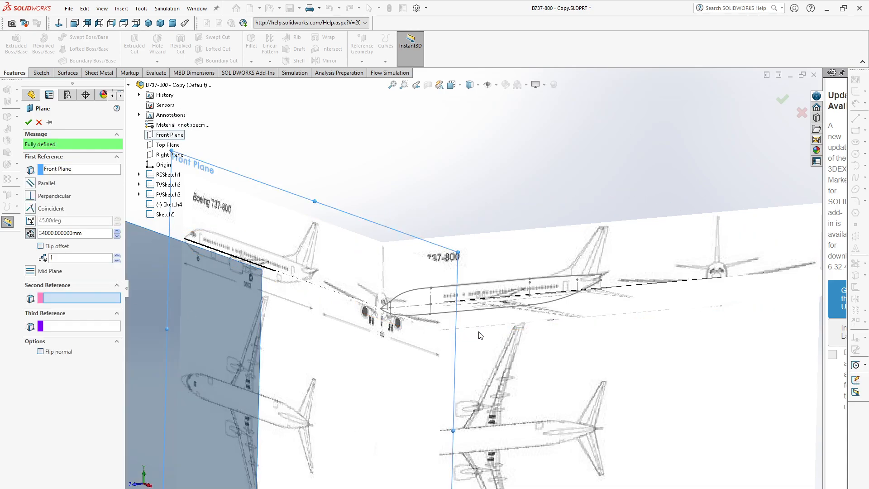
- Set the plane parallel to the Front Plane through the upper guide curve's nose point near the cockpit, and create it
scroll(481, 335, "up", 3)
mouse_move(561, 378)
middle_mouse_down()
mouse_move(552, 357)
mouse_move(535, 369)
middle_mouse_up()
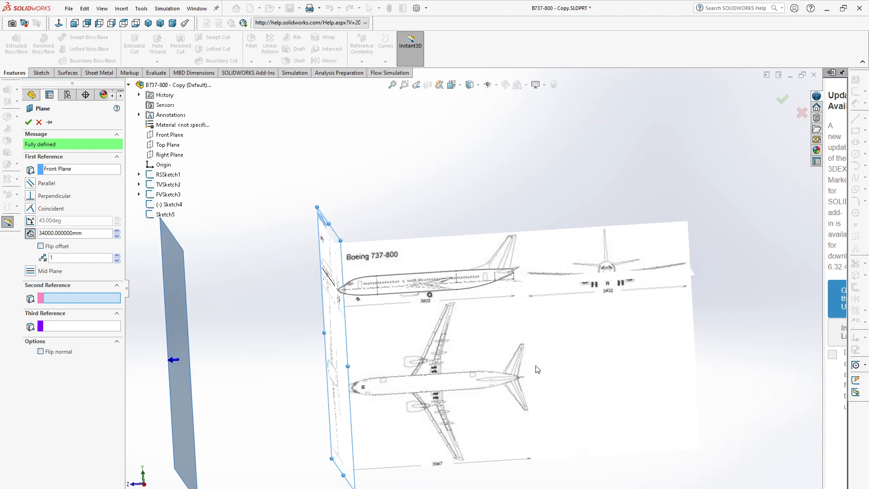
scroll(351, 283, "down", 5)
mouse_move(423, 349)
middle_mouse_down()
mouse_move(433, 354)
mouse_move(390, 306)
middle_mouse_up()
scroll(348, 296, "down", 4)
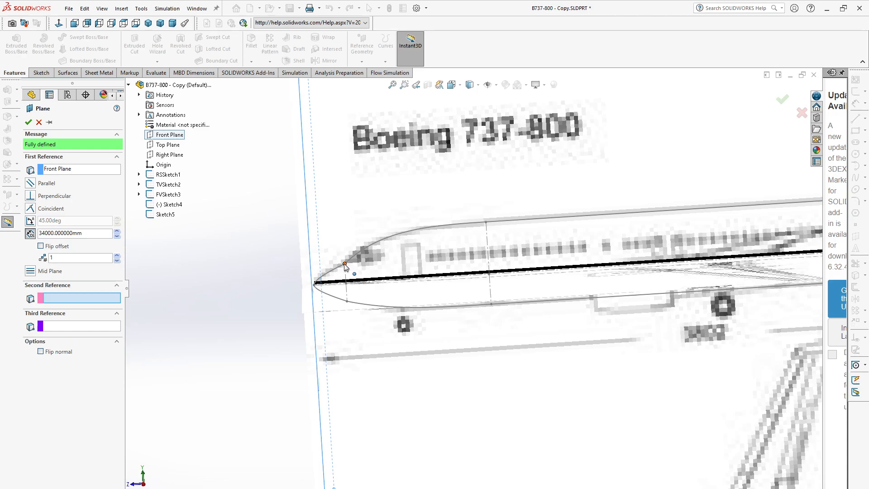
left_click(345, 265)
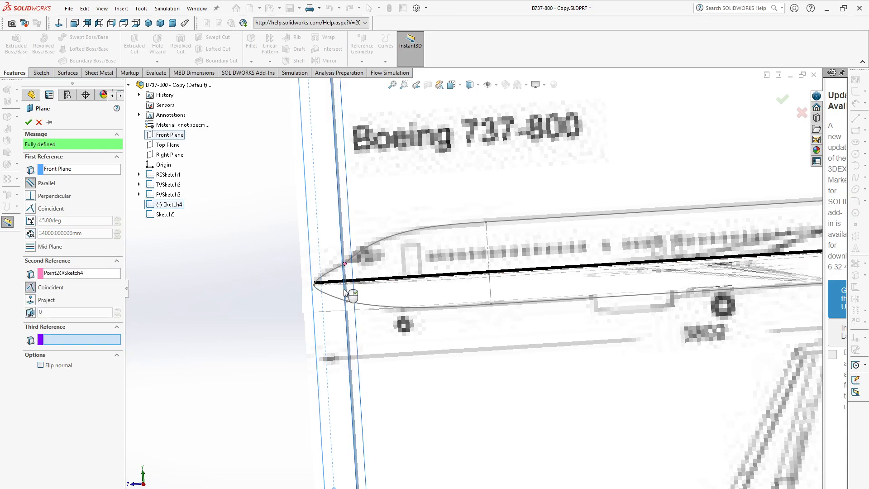
scroll(470, 287, "up", 6)
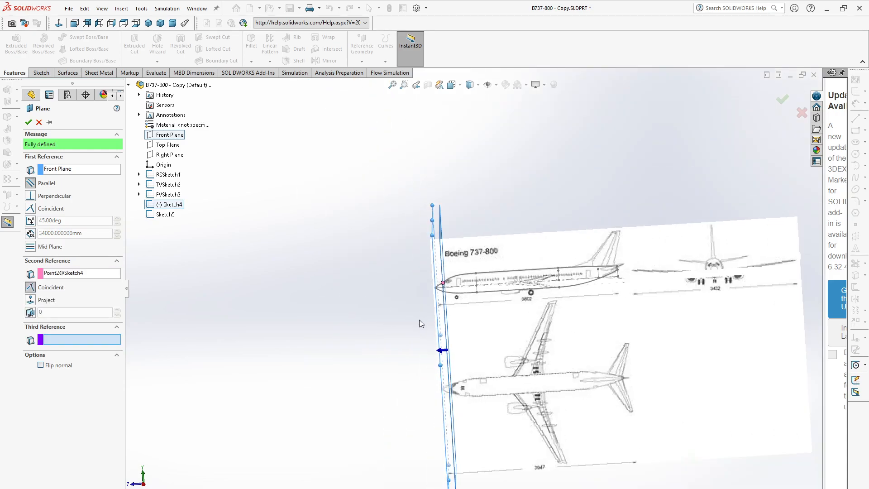
left_click(783, 101)
scroll(483, 335, "down", 3)
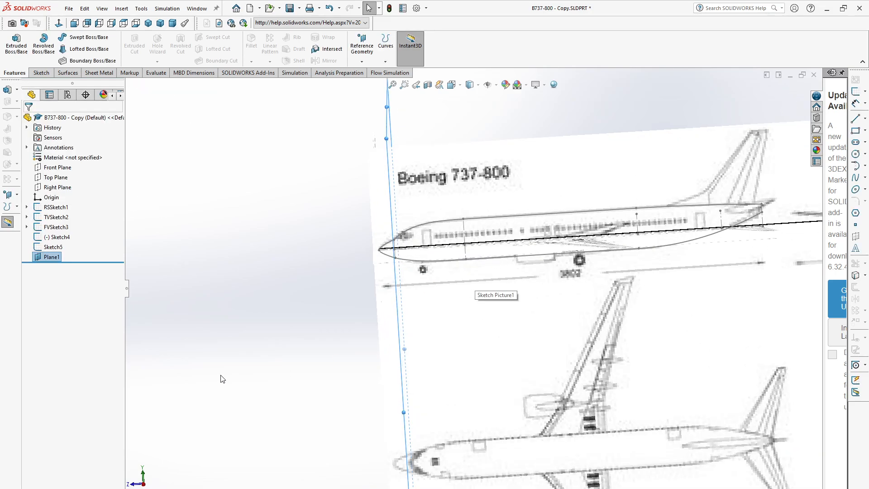
left_click(285, 359)
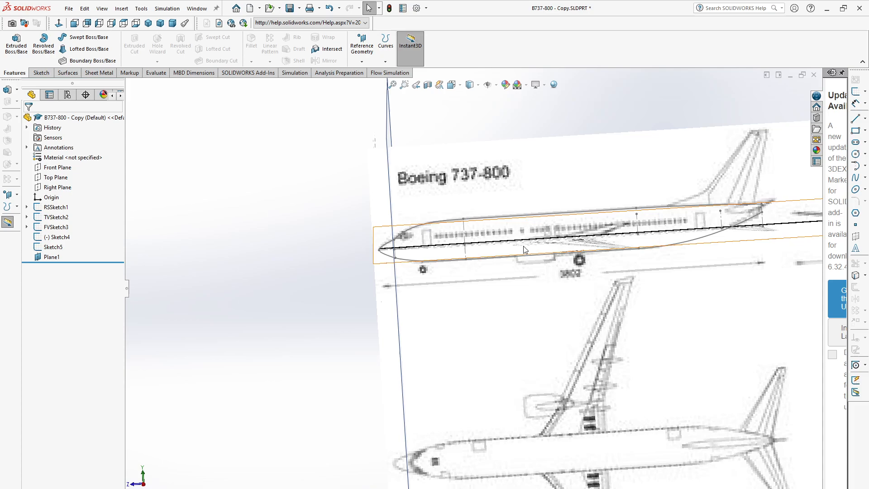
- Create a second plane parallel to the Front Plane through the upper guide curve's point just behind the forward door
scroll(524, 249, "down", 1)
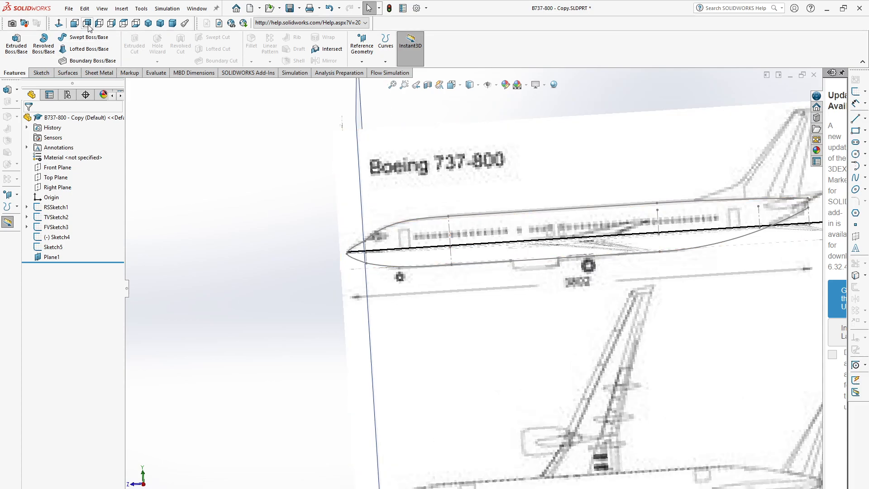
left_click(121, 8)
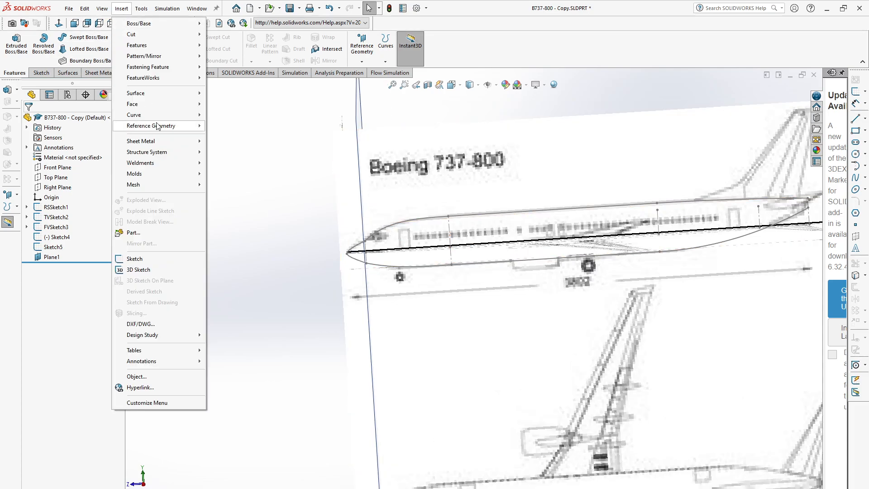
mouse_move(156, 126)
left_click(239, 125)
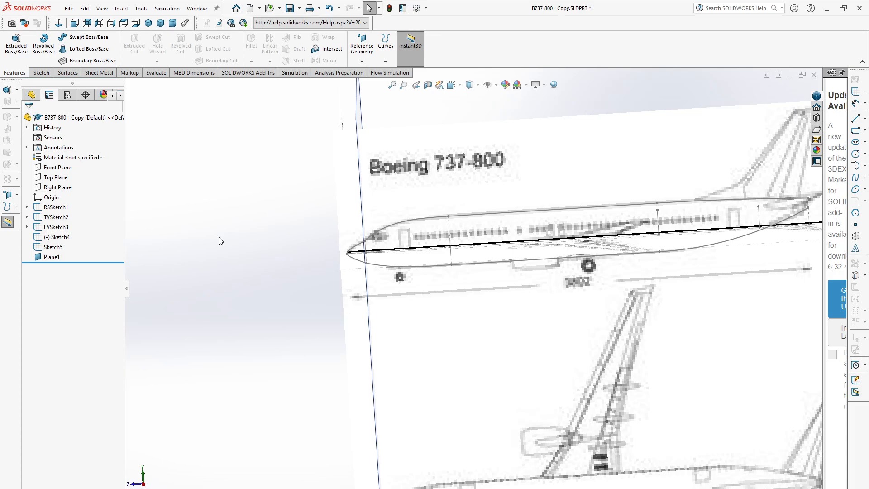
key("Return")
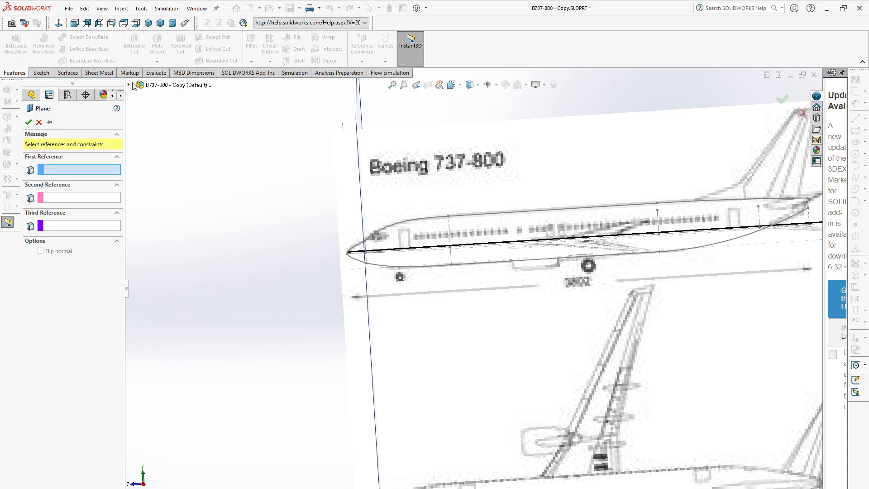
left_click(129, 85)
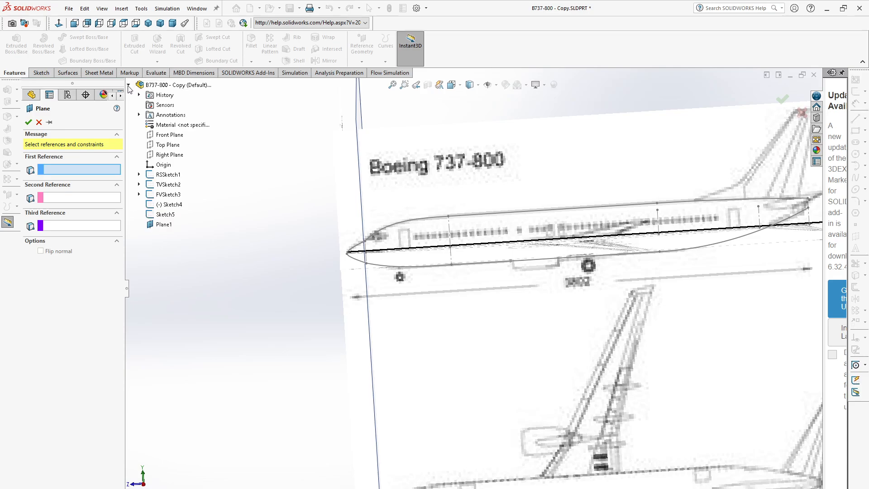
left_click(170, 135)
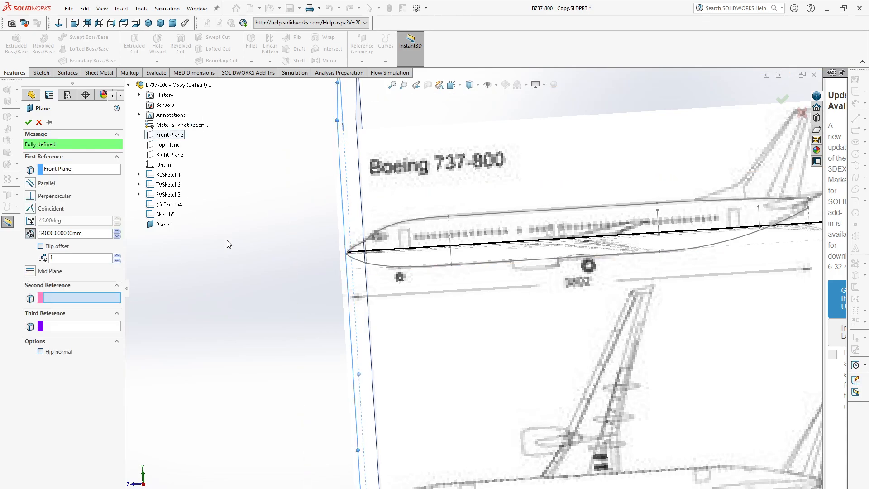
left_click(448, 217)
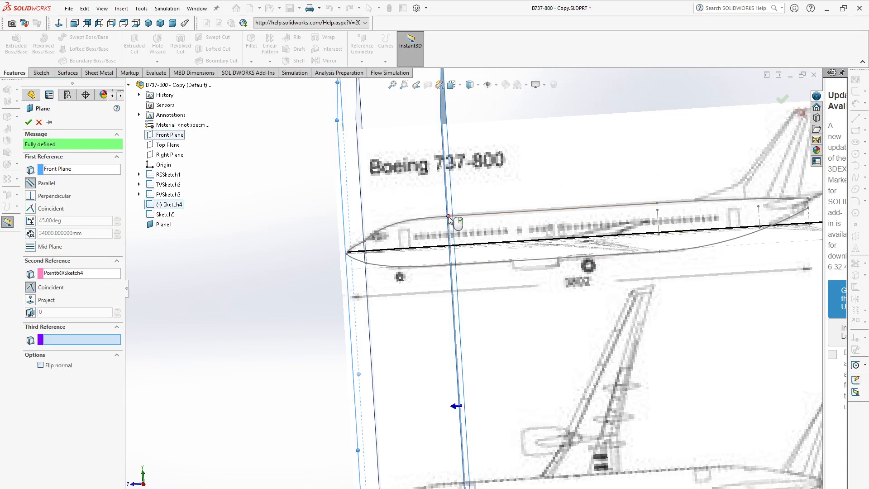
left_click(784, 106)
- Start a third reference plane and replace its preselected Plane2 reference with the Front Plane
scroll(544, 303, "up", 5)
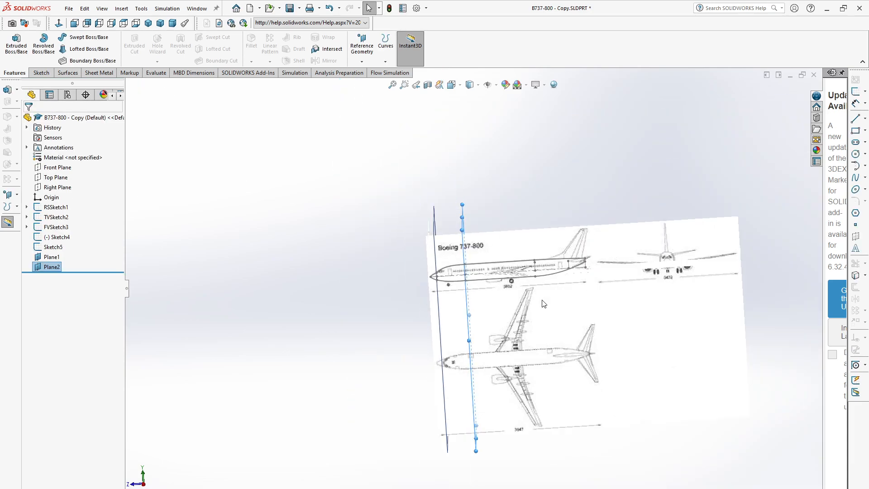
middle_click_drag(543, 304, 542, 293)
scroll(546, 267, "down", 1)
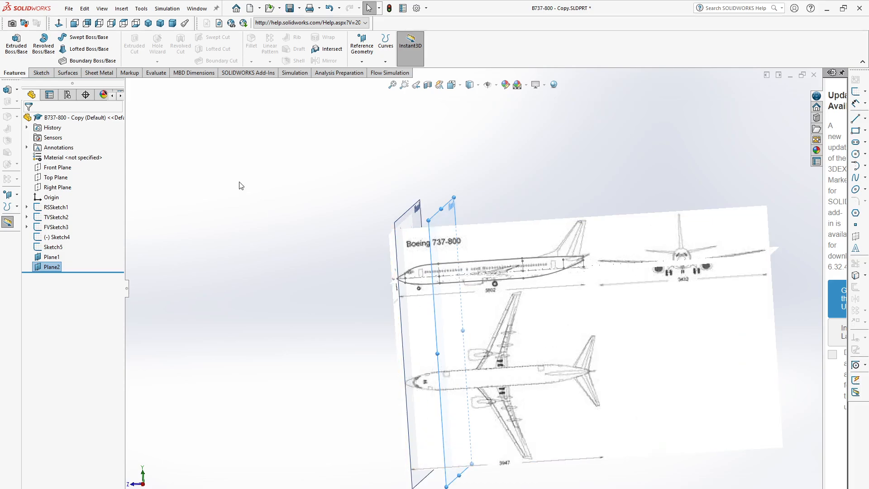
left_click(122, 8)
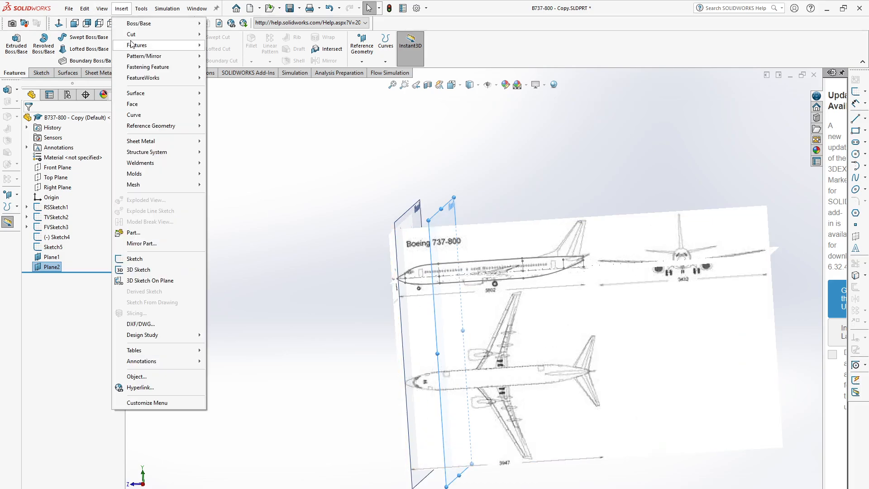
mouse_move(156, 127)
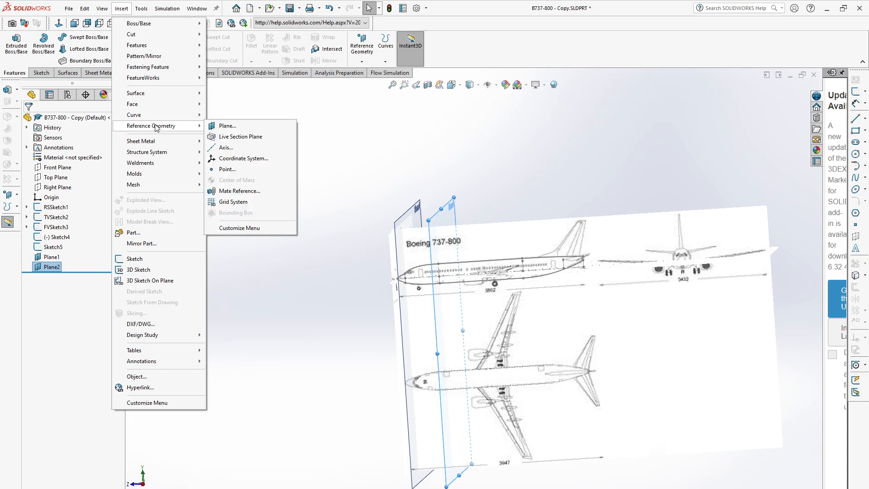
left_click(236, 131)
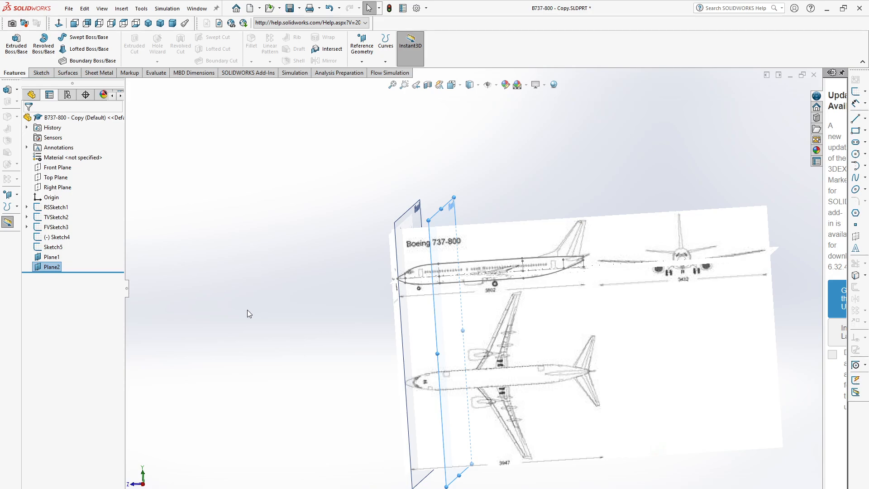
key("Return")
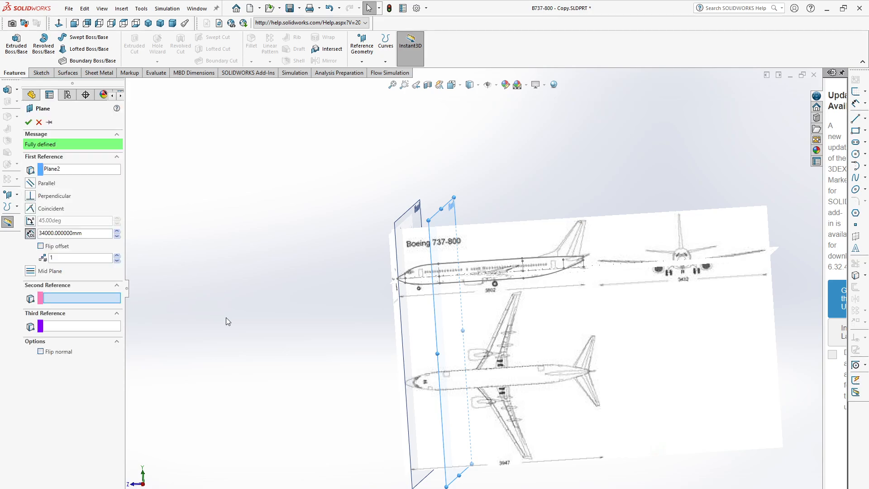
left_click(63, 170)
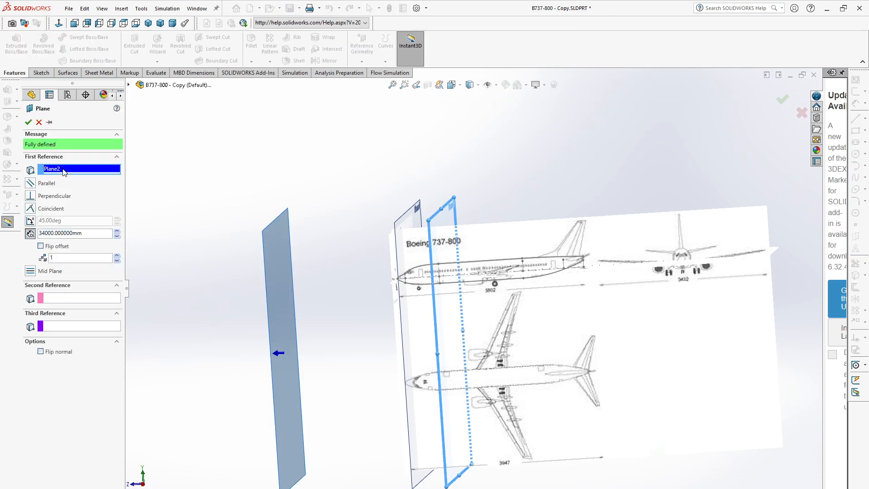
key("Delete")
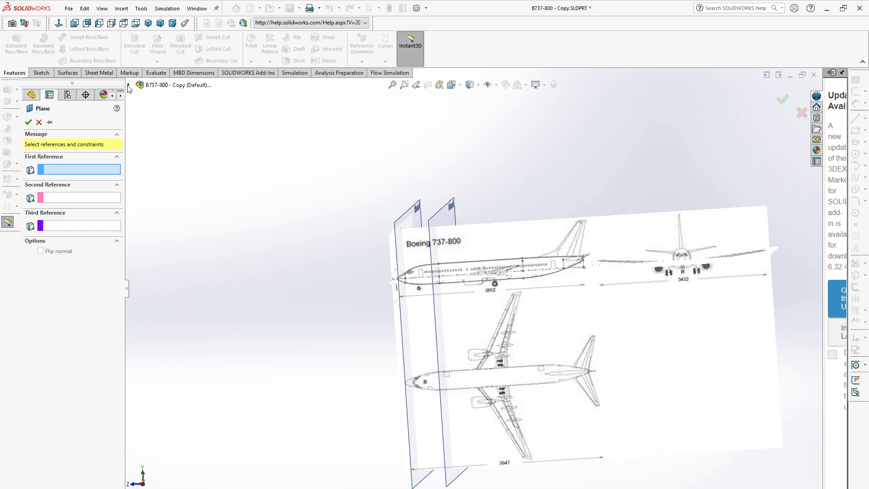
left_click(129, 84)
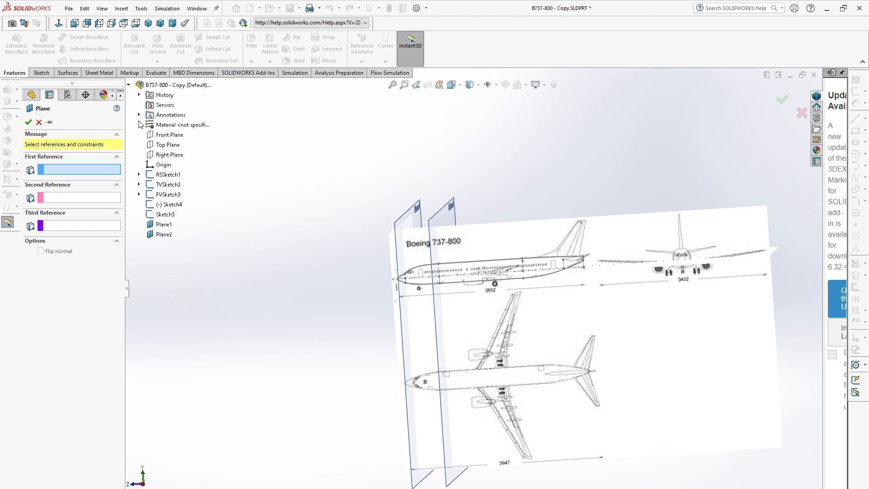
left_click(172, 135)
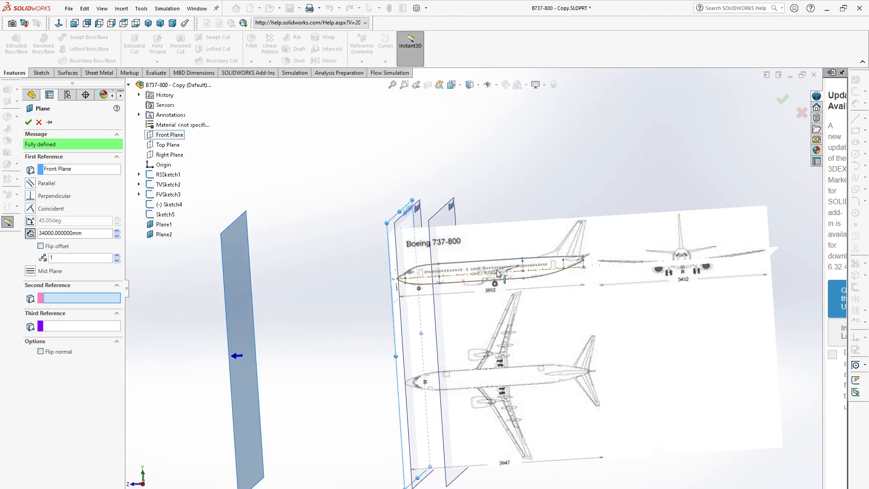
- Place the third plane through the upper guide curve's point on the rear fuselage ahead of the tail fin, and create it
scroll(525, 257, "down", 3)
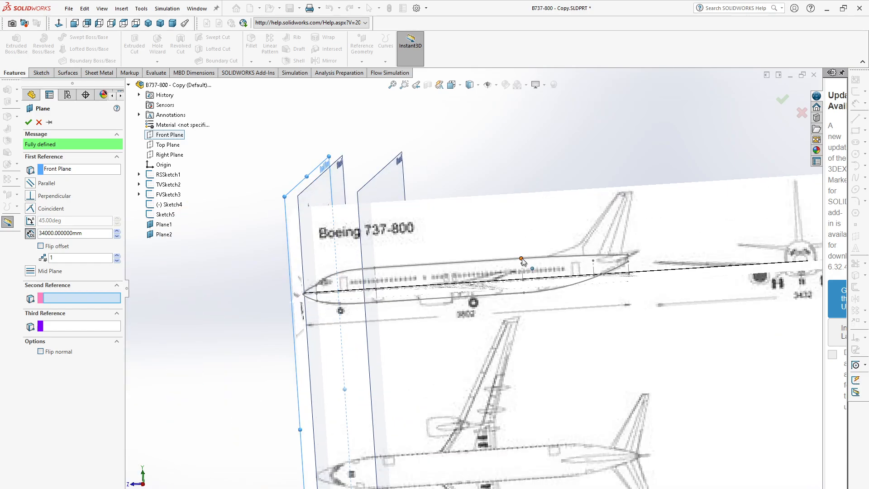
left_click(522, 258)
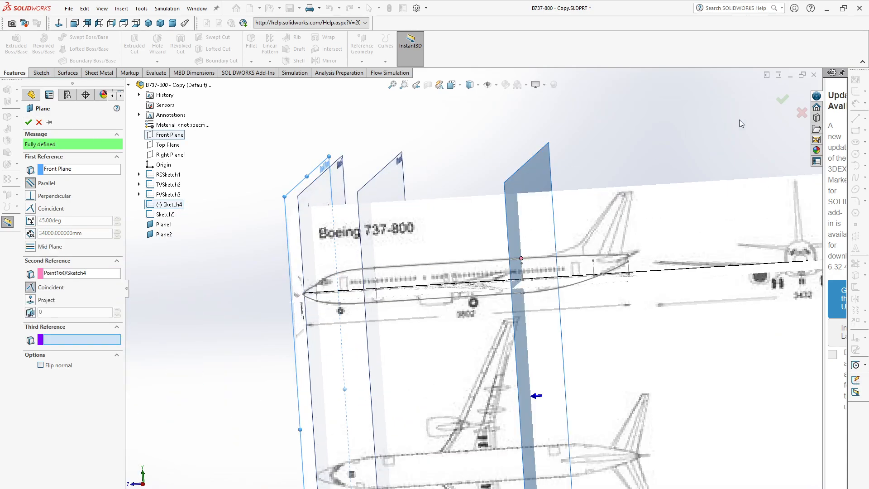
left_click(780, 98)
- Create a fourth plane through the upper guide curve's point below the tail fin, replacing its preselected Plane3 reference with the parallel Front Plane
scroll(610, 320, "up", 3)
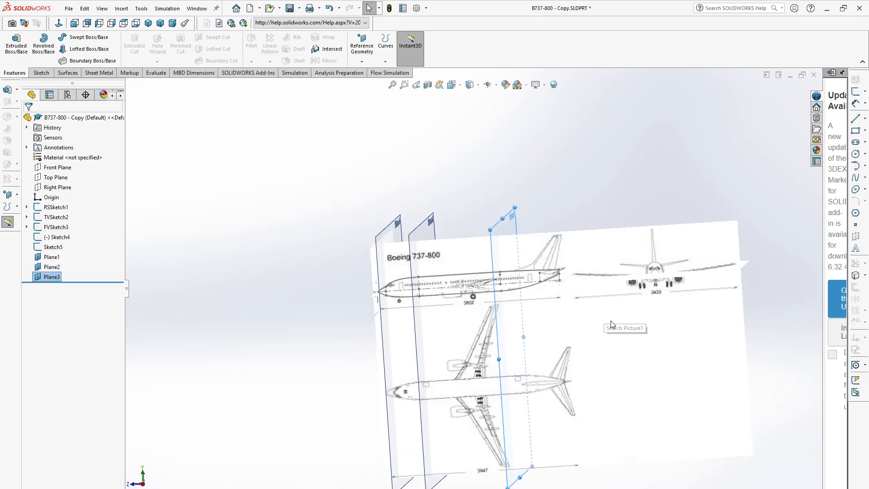
middle_click_drag(610, 320, 586, 313)
scroll(624, 294, "down", 3)
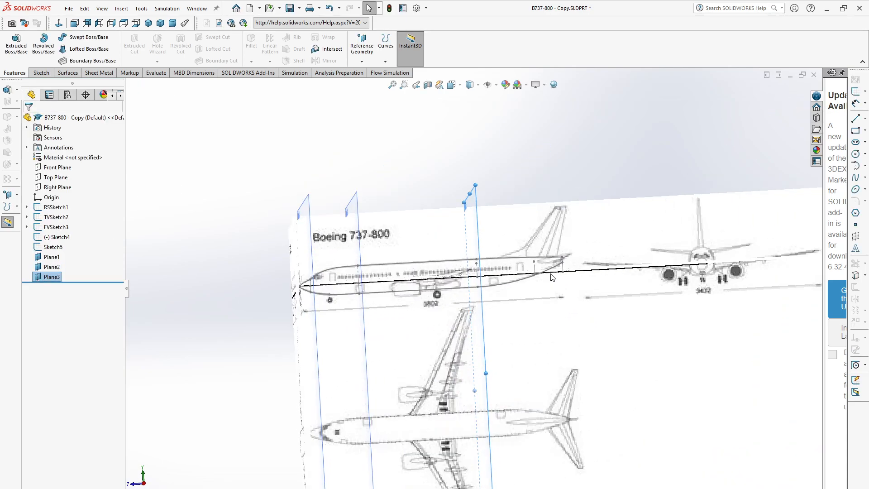
left_click(121, 8)
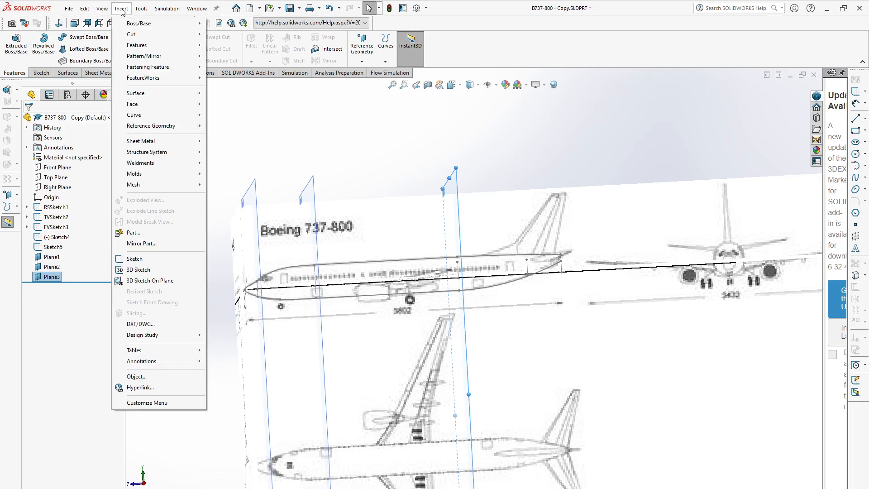
mouse_move(160, 126)
left_click(257, 126)
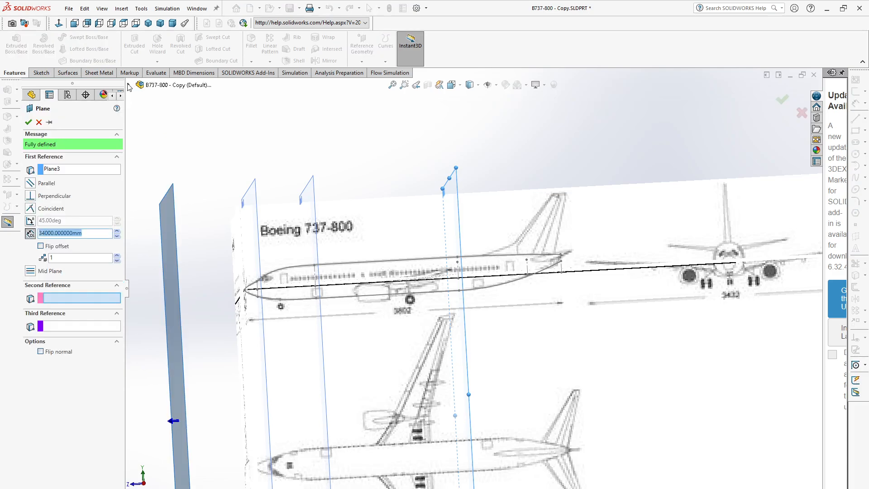
left_click(128, 85)
left_click(129, 85)
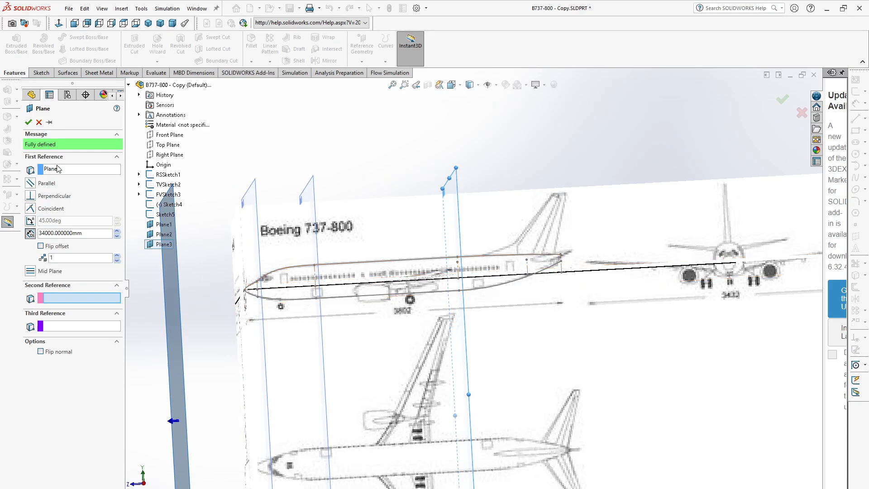
left_click(51, 169)
key("Delete")
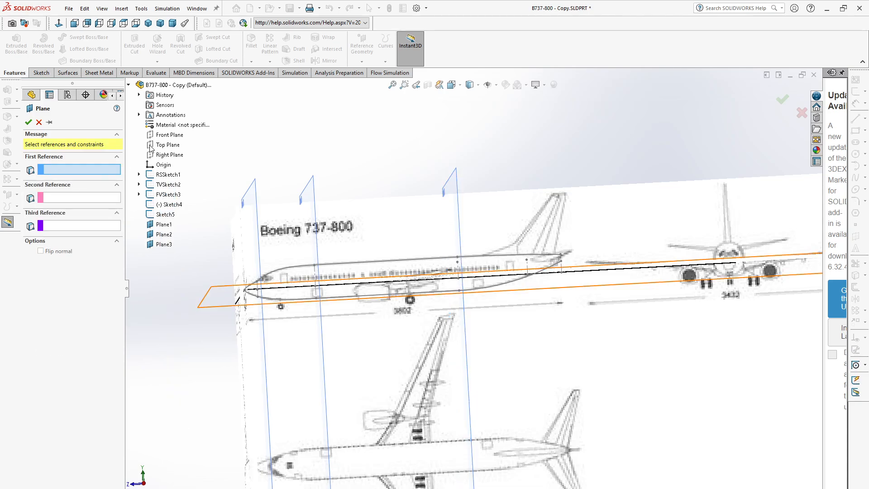
left_click(169, 135)
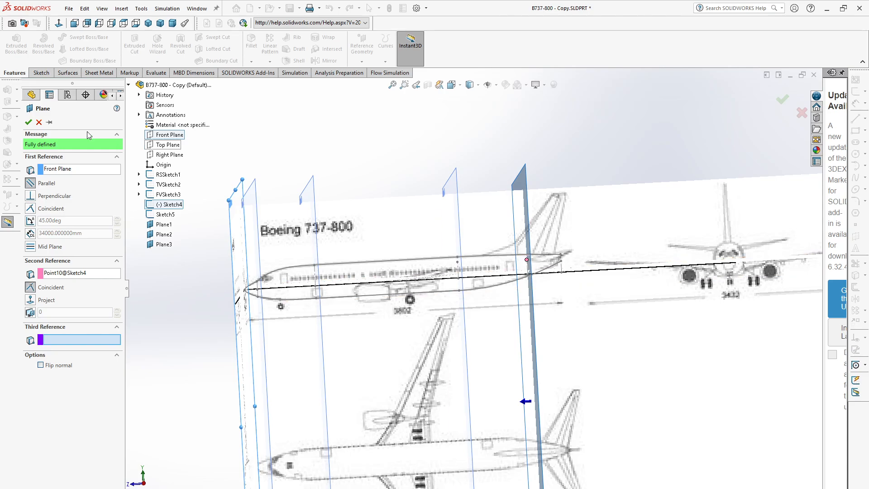
left_click(29, 122)
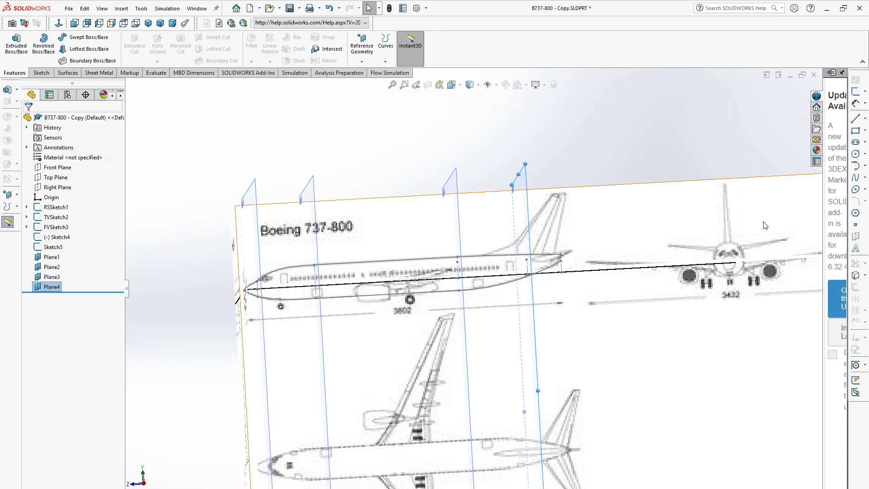
- Start a fifth plane parallel to the Front Plane and place it through the upper guide curve's rear end point at the tail
scroll(587, 320, "up", 3)
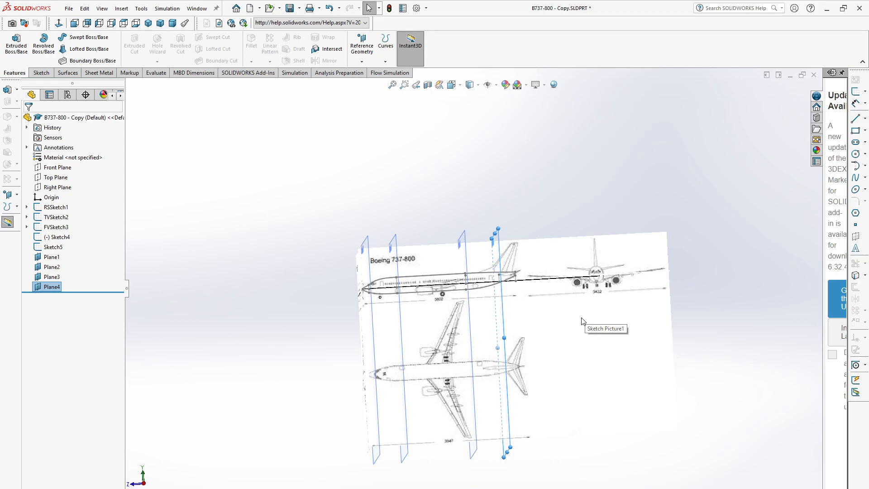
left_click(188, 120)
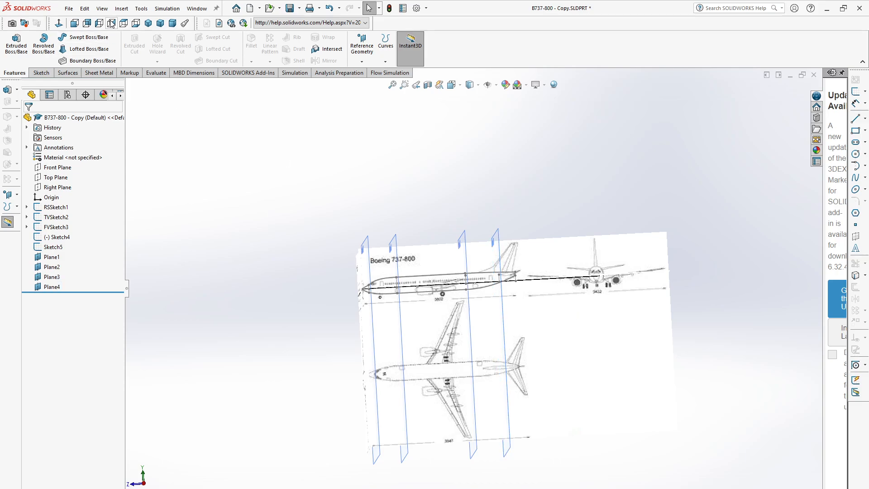
left_click(119, 9)
mouse_move(156, 126)
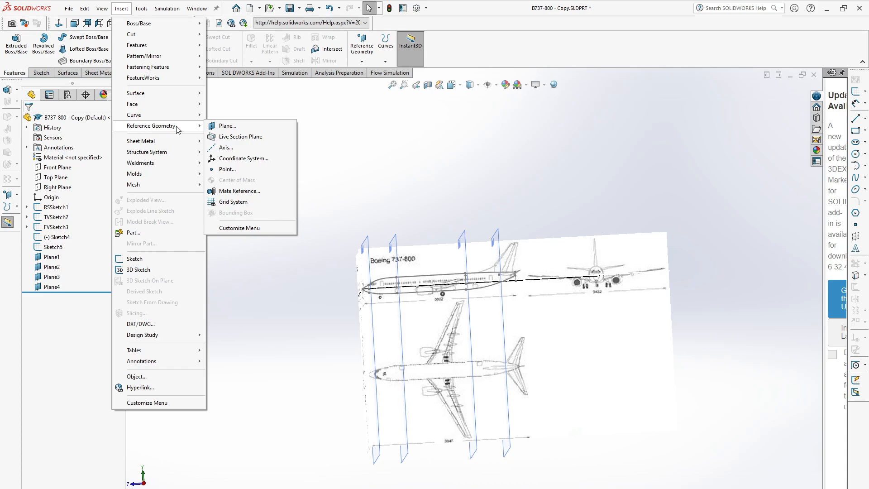
left_click(255, 130)
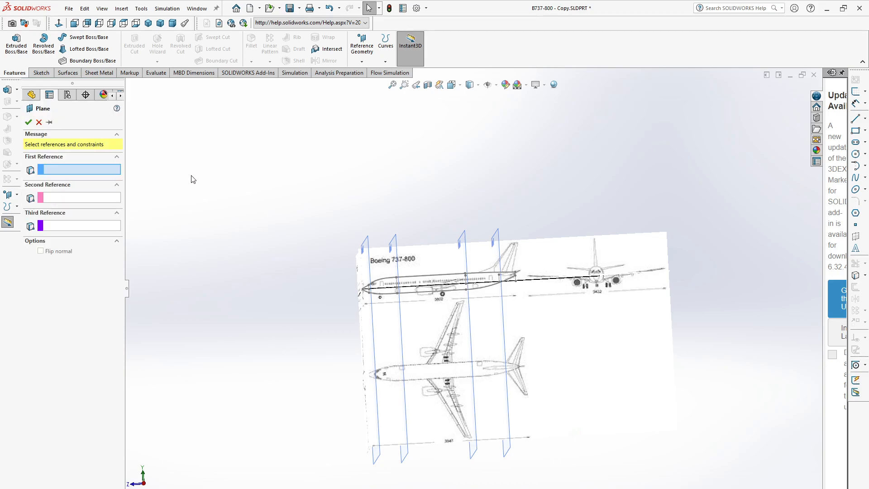
left_click(130, 85)
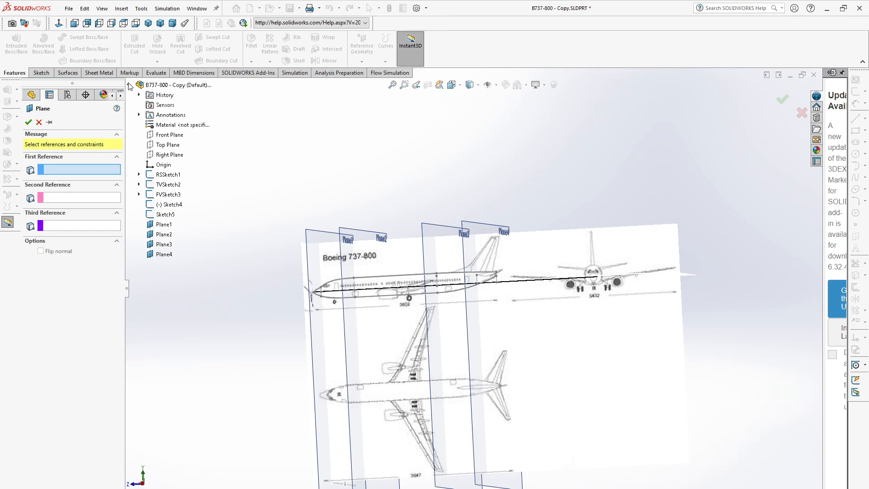
left_click(169, 134)
middle_click_drag(570, 312, 547, 295)
scroll(501, 280, "down", 8)
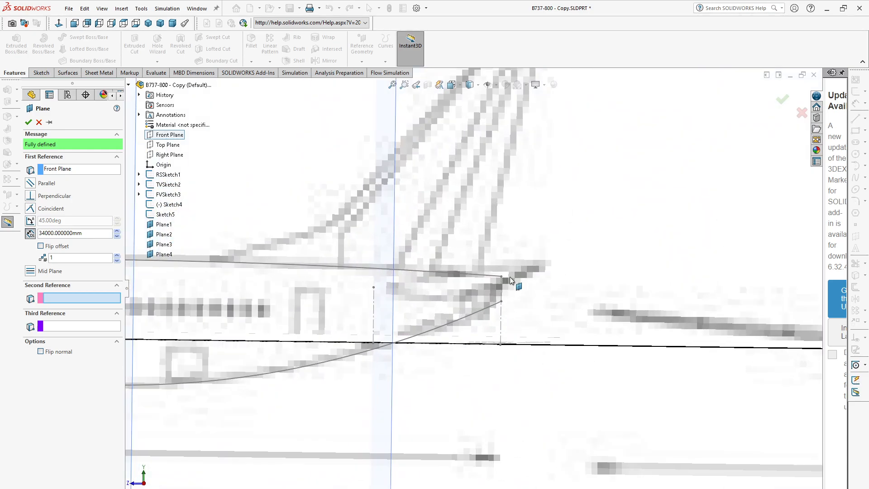
left_click(501, 276)
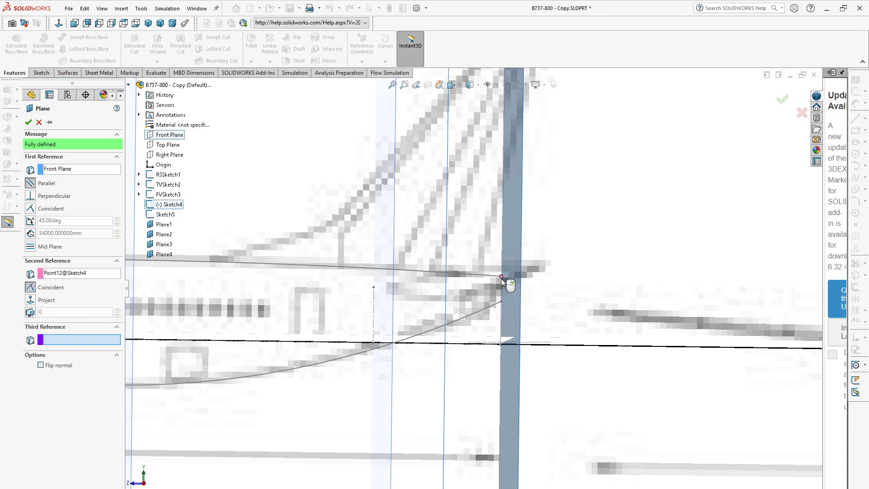
- Create the reference plane parallel to the Front Plane and coincident with the tail-end point of the upper fuselage profile
left_click(29, 122)
scroll(576, 334, "up", 8)
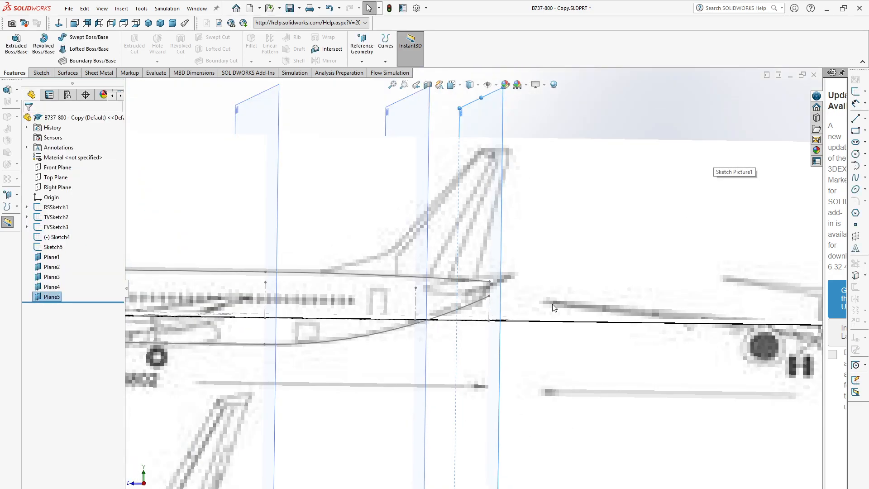
mouse_move(548, 351)
middle_mouse_down()
mouse_move(539, 351)
mouse_move(549, 349)
middle_mouse_up()
scroll(547, 351, "up", 1)
left_click(545, 352)
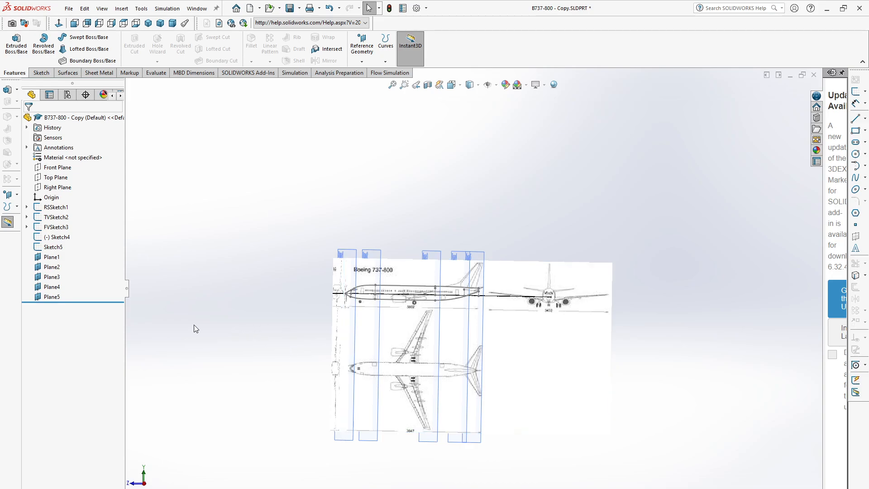
- Sketch a single point at the fuselage nose tip on the Front Plane and exit the sketch
scroll(498, 307, "down", 2)
scroll(298, 303, "down", 6)
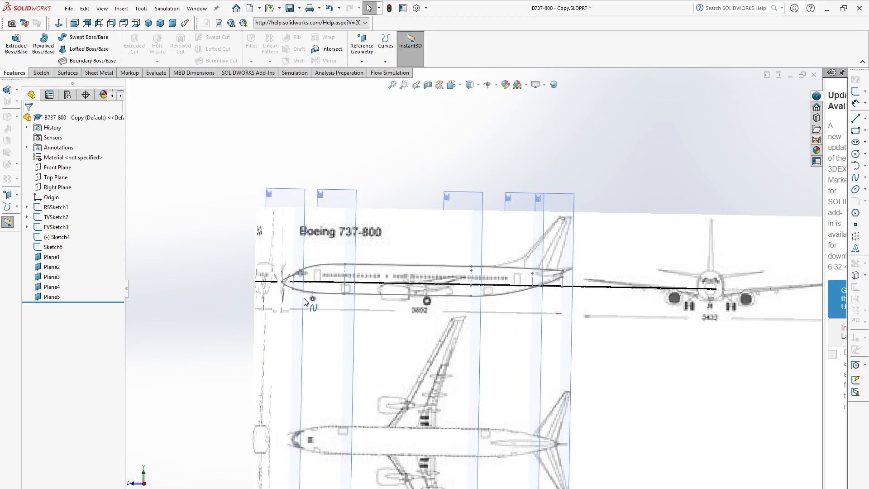
scroll(315, 266, "down", 2)
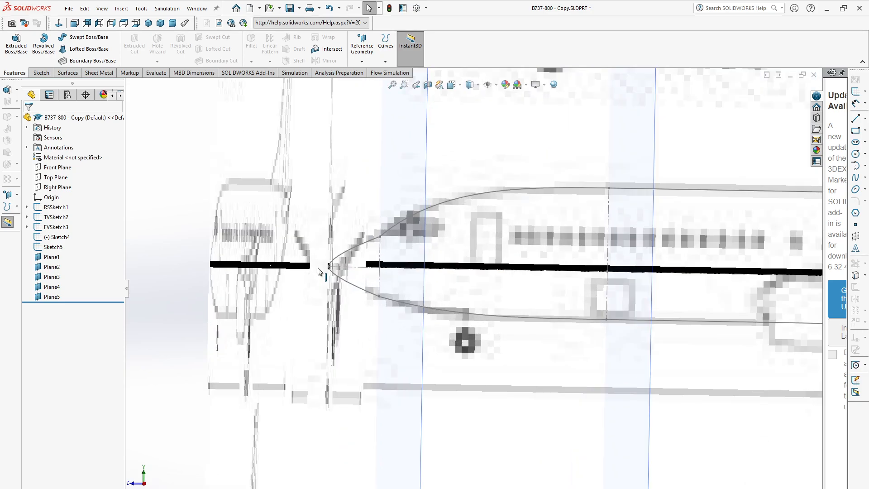
scroll(329, 267, "up", 8)
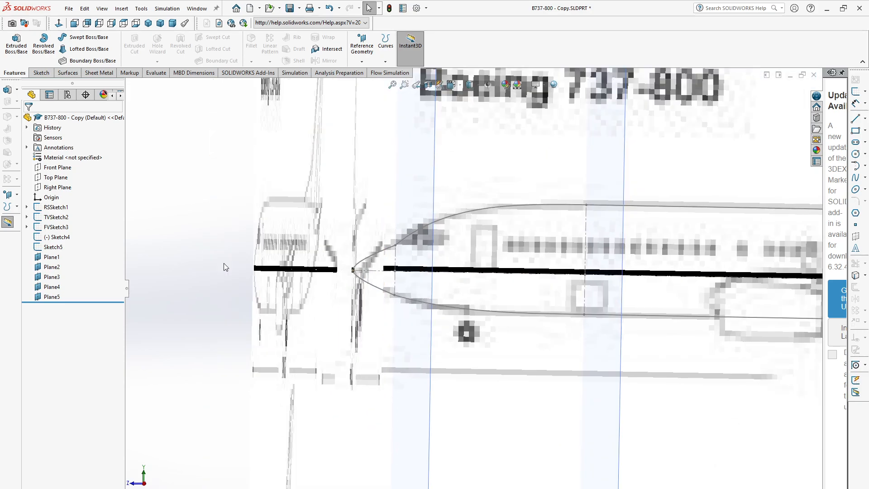
left_click(51, 168)
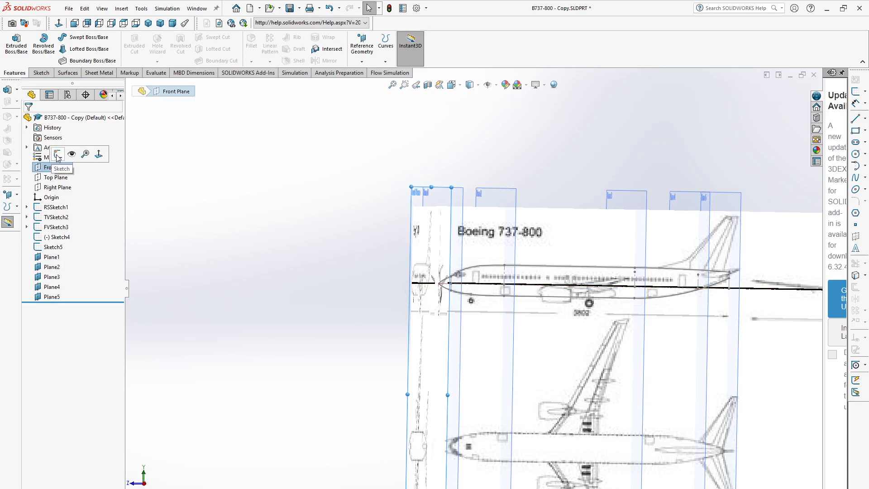
left_click(56, 154)
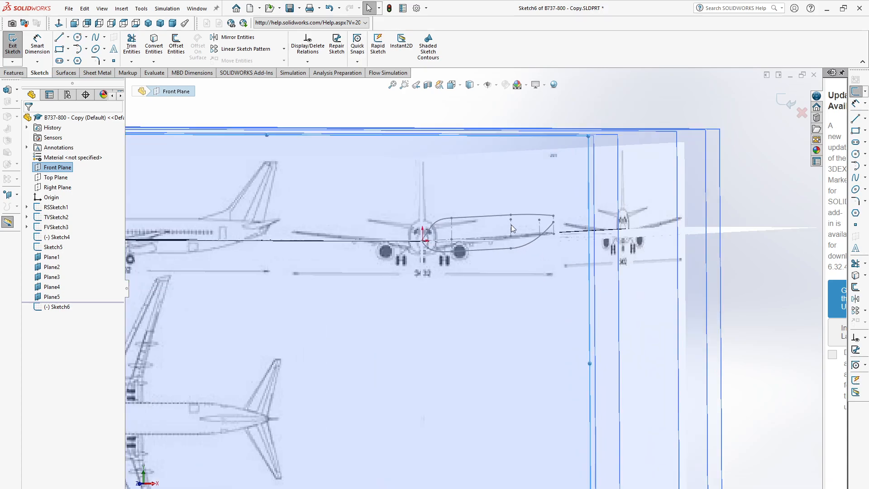
scroll(512, 227, "down", 2)
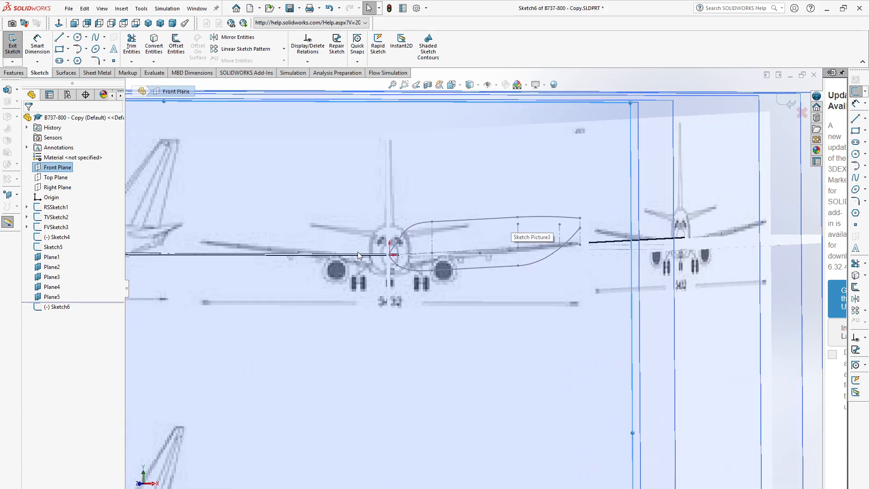
left_click(114, 62)
scroll(398, 280, "down", 5)
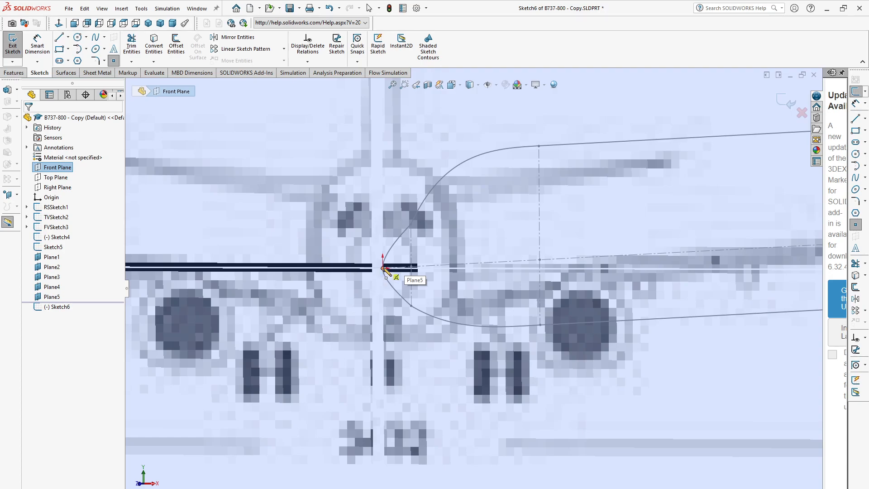
left_click(383, 268)
left_click(29, 120)
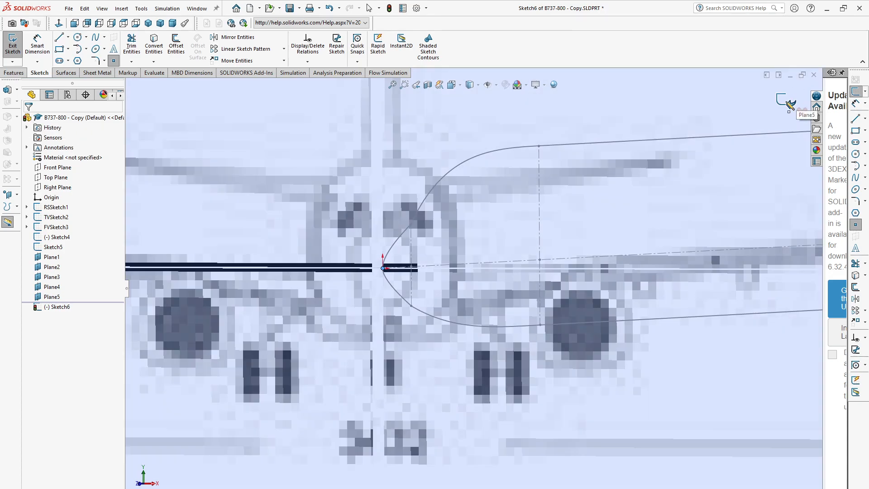
left_click(790, 105)
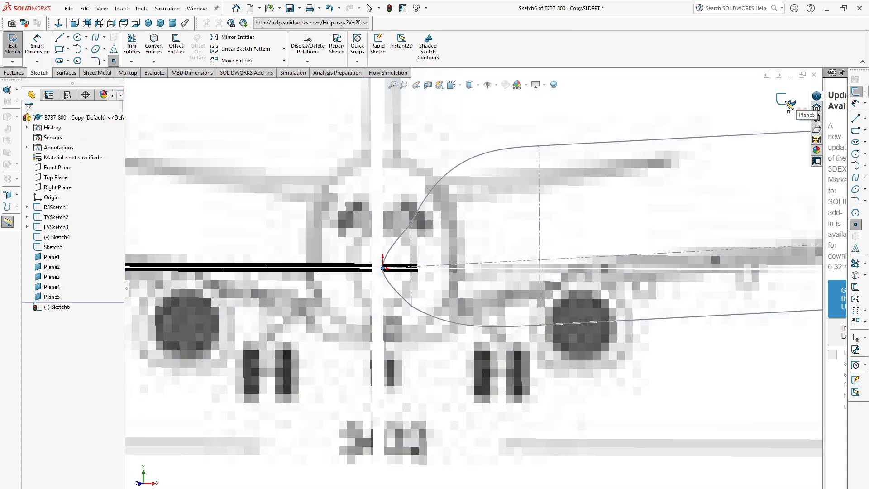
- Rename the new nose-point sketch as SketchFLprofile1
left_click(64, 307)
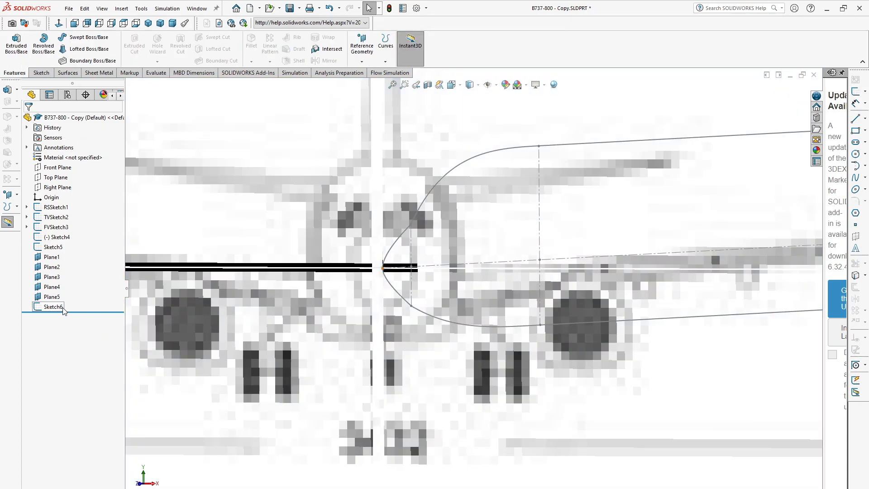
left_click(62, 308)
key("Return")
scroll(362, 391, "down", 5)
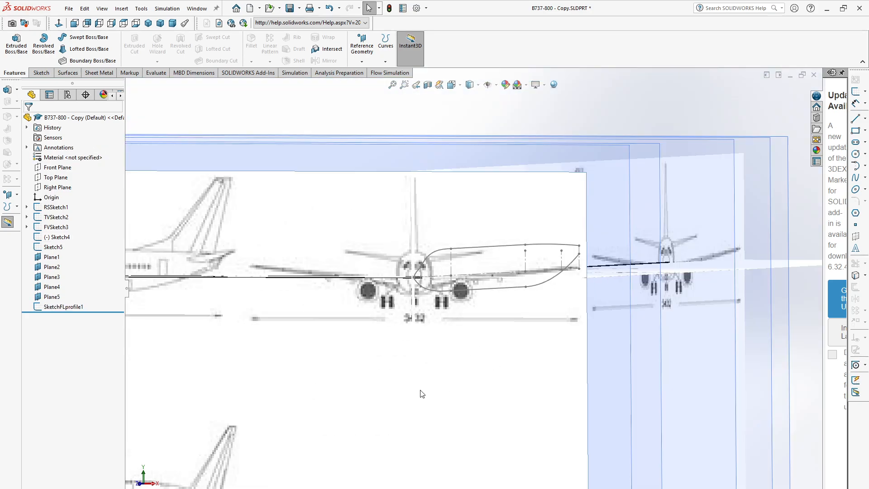
scroll(420, 392, "down", 5)
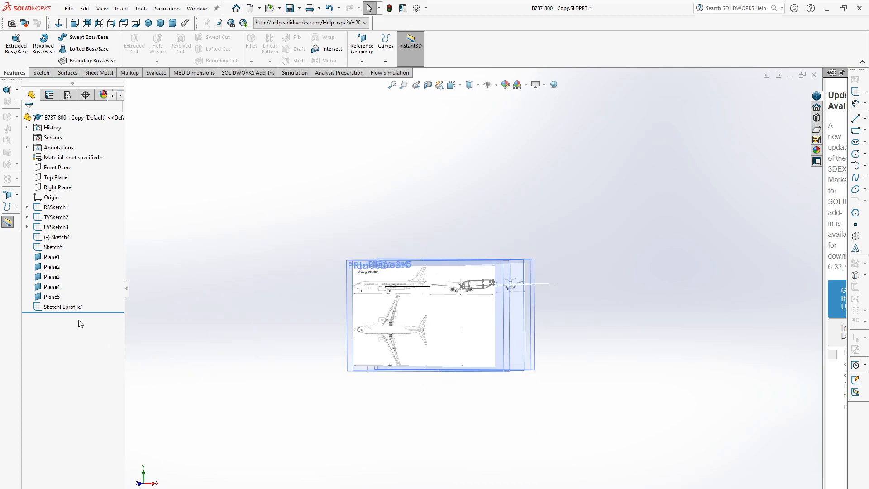
- Start a sketch on Plane1 and draw a two-point vertical spline along the front view's centreline, from above to below the fuselage
left_click(54, 257)
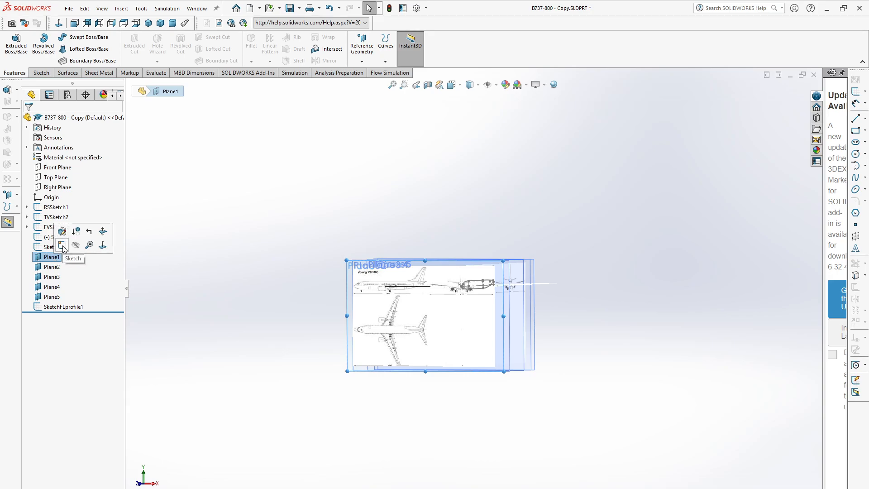
left_click(62, 246)
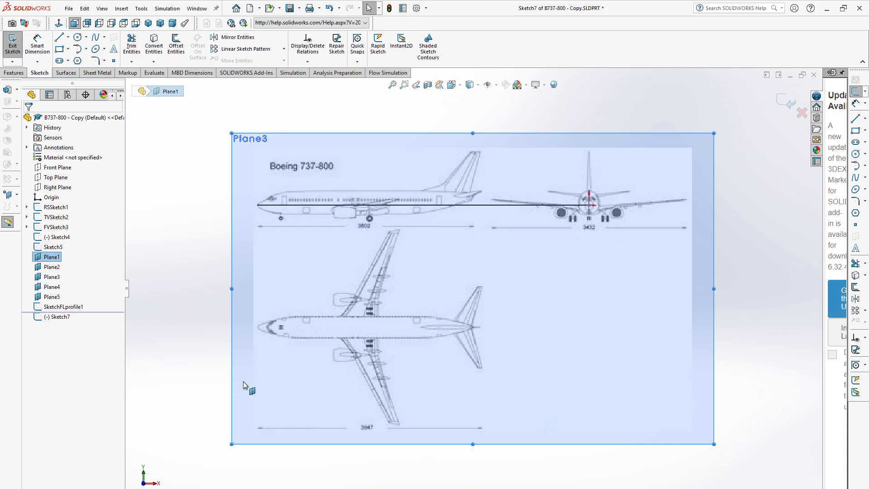
scroll(661, 186, "up", 2)
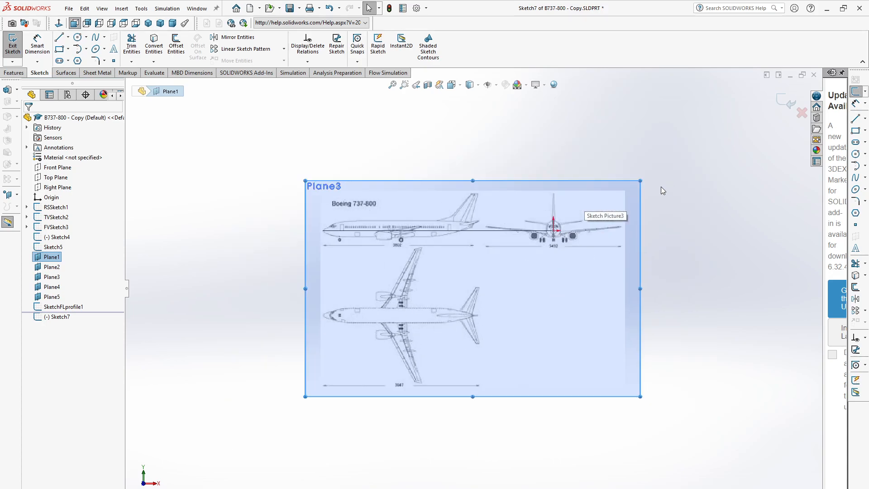
scroll(584, 217, "down", 5)
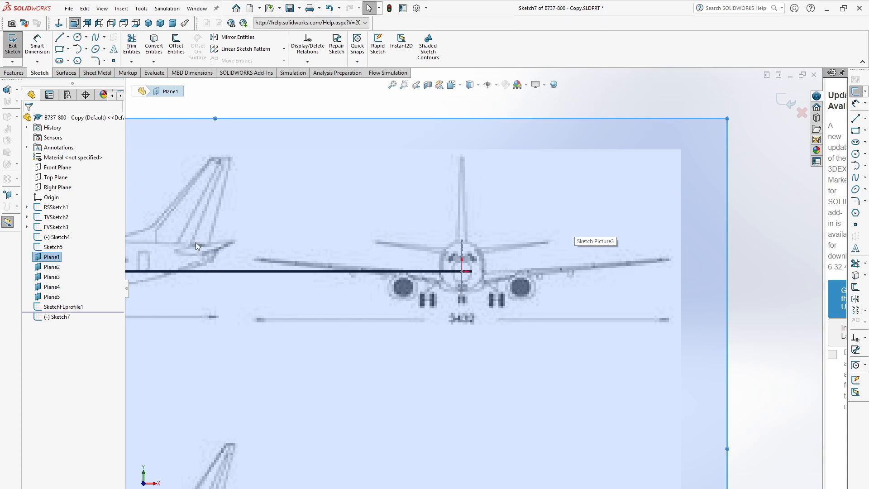
scroll(476, 281, "down", 6)
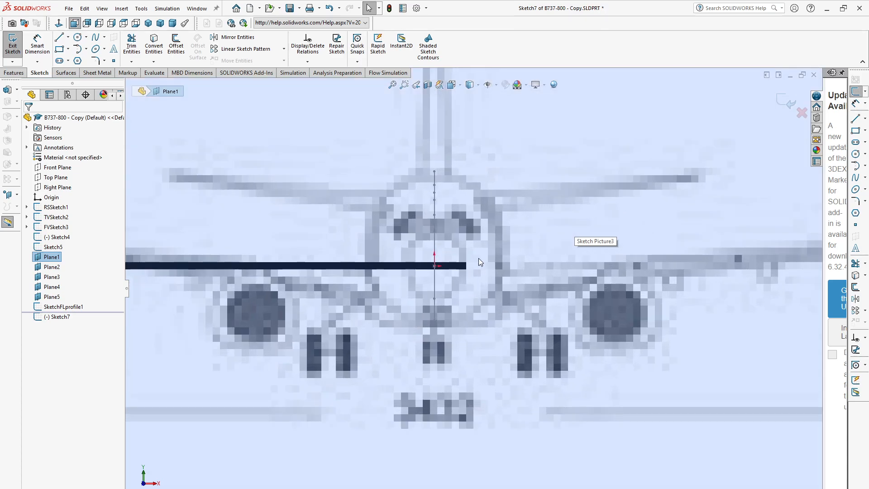
scroll(416, 272, "up", 3)
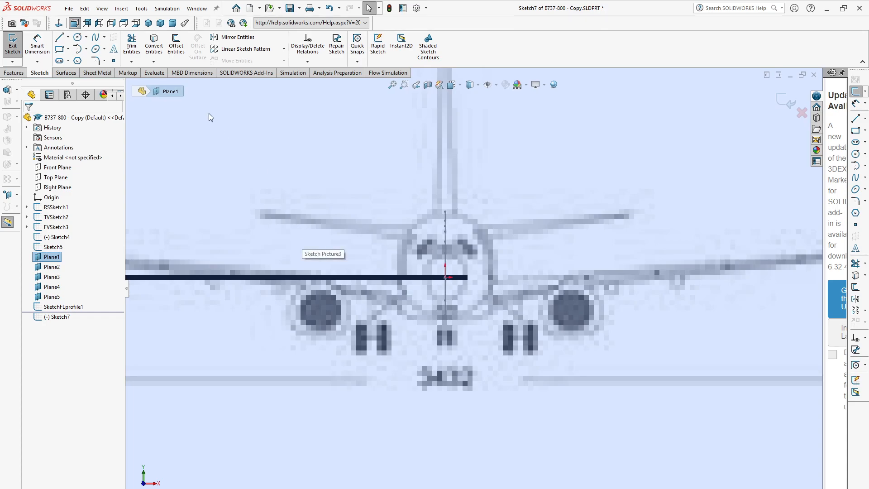
left_click(96, 38)
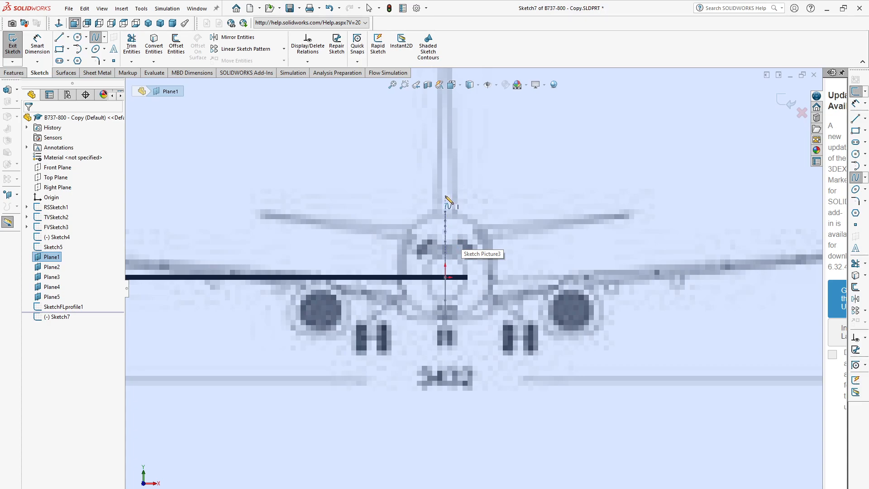
left_click(445, 196)
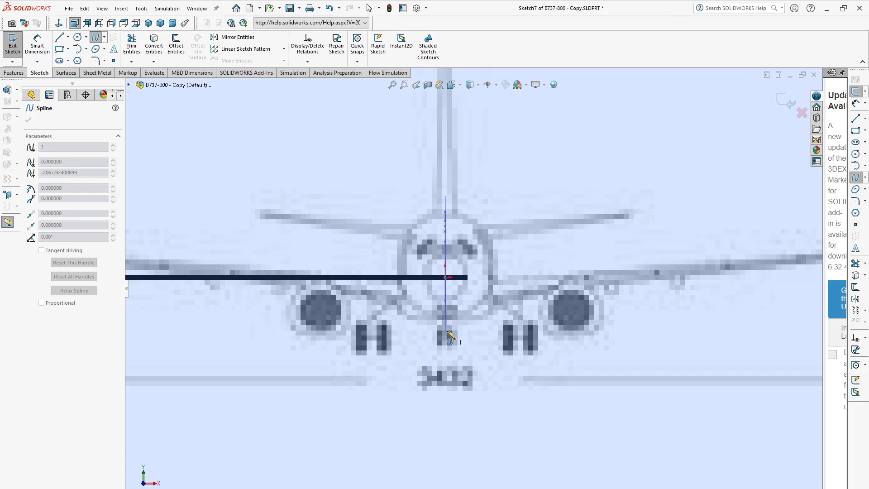
left_click(445, 329)
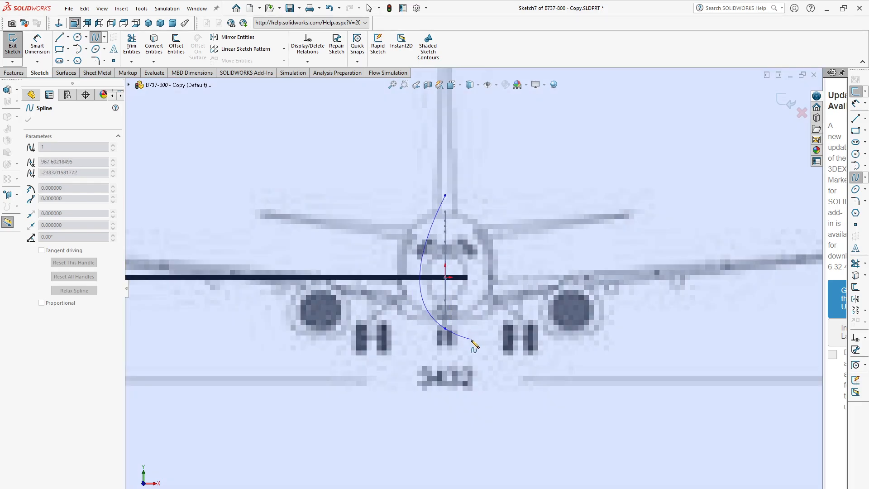
key("Escape")
- Bow the spline outward to one side of the fuselage by adjusting the tangent handles at its upper and lower endpoints
scroll(473, 238, "down", 3)
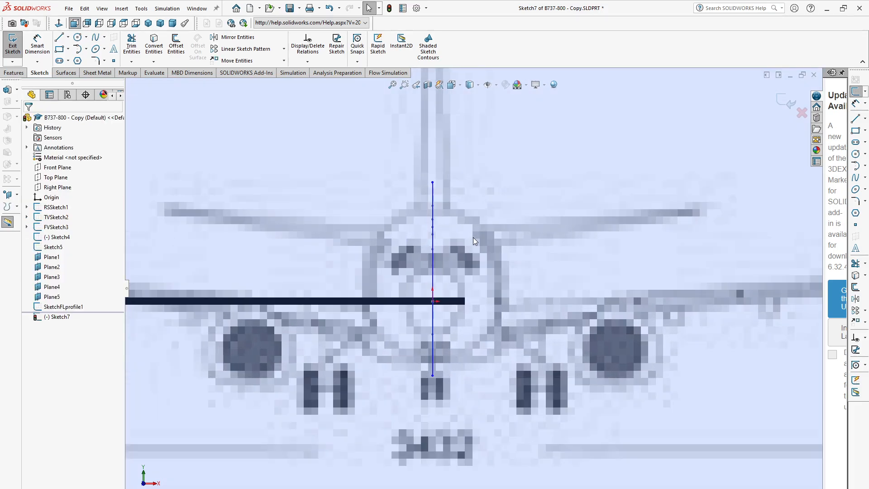
left_click(432, 194)
scroll(446, 194, "down", 2)
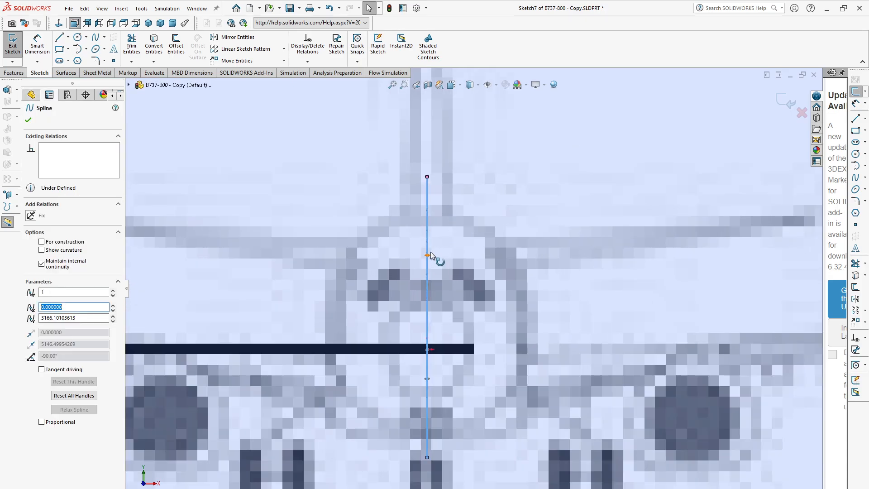
mouse_move(428, 255)
left_mouse_down()
mouse_move(462, 252)
mouse_move(501, 201)
left_mouse_up()
scroll(476, 403, "down", 2)
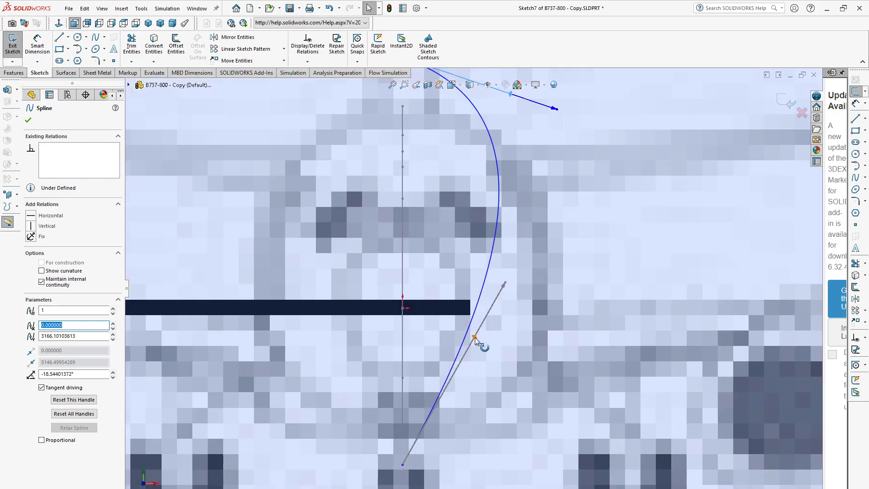
left_click_drag(475, 337, 520, 457)
scroll(595, 348, "up", 3)
scroll(591, 341, "down", 4)
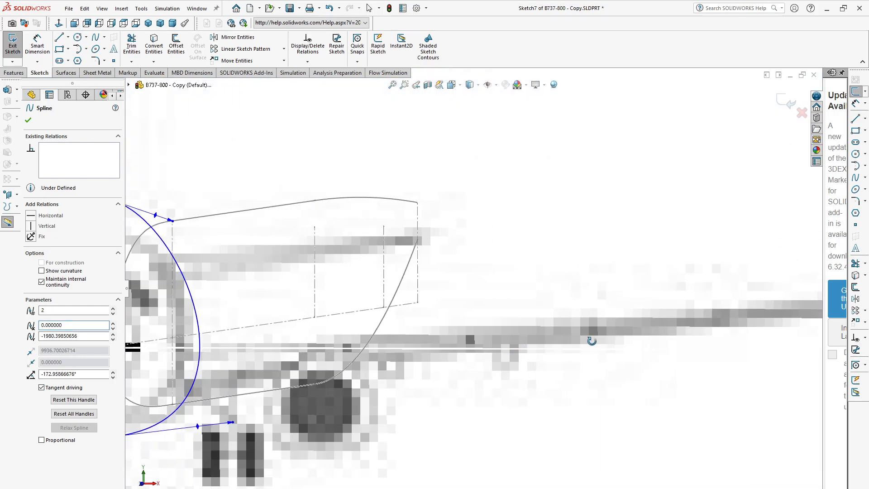
- Add a Pierce relation between the spline's upper endpoint and the upper fuselage profile curve in Sketch4
scroll(577, 348, "up", 4)
scroll(389, 278, "down", 3)
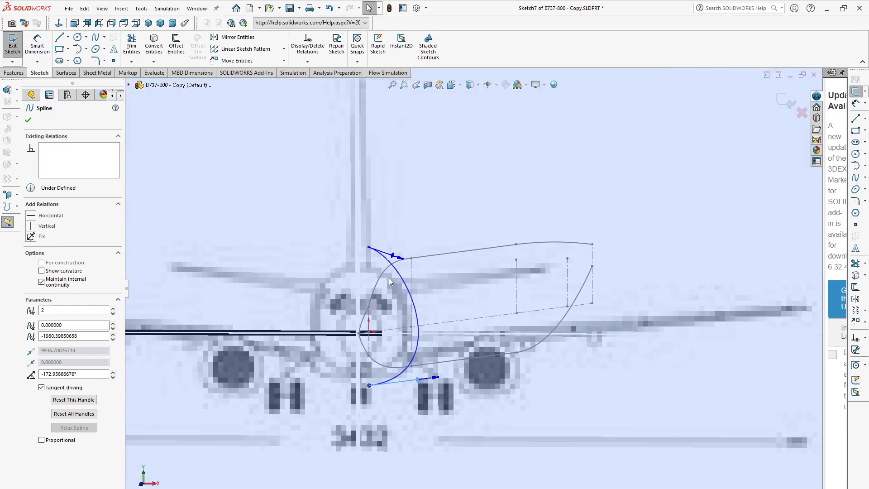
left_click(369, 247)
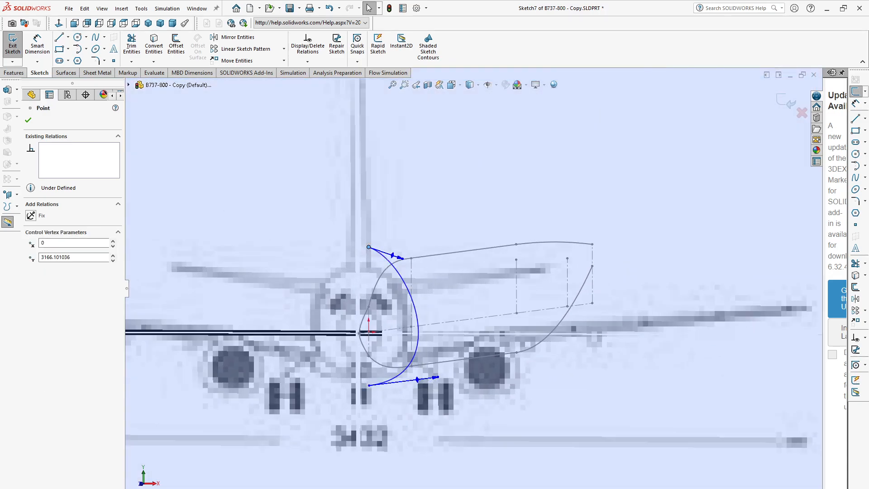
middle_click_drag(364, 317, 364, 317)
left_click(365, 320, "ctrl")
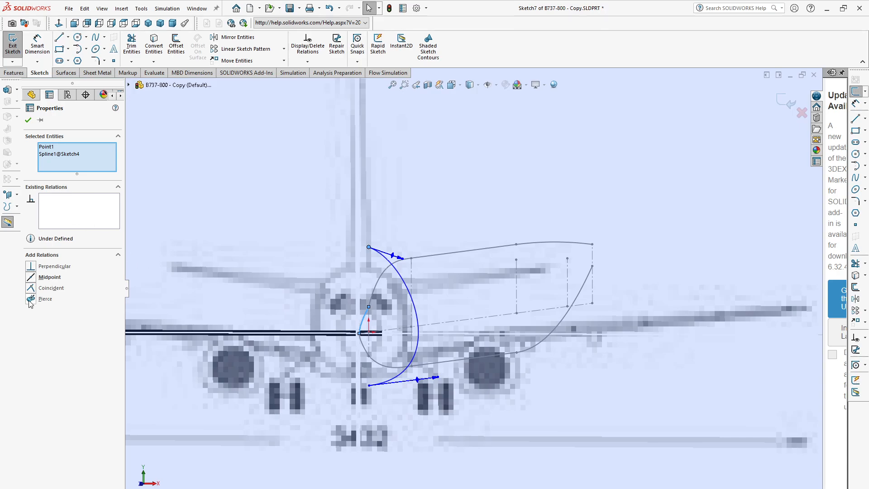
left_click(32, 299)
scroll(348, 380, "down", 4)
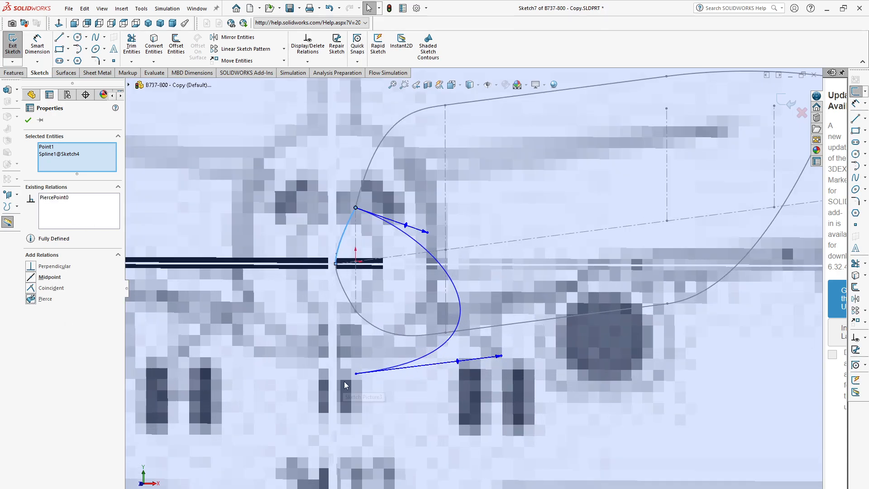
- Add a Pierce relation between the spline's lower endpoint and the lower fuselage profile curve in Sketch5
left_click(355, 373)
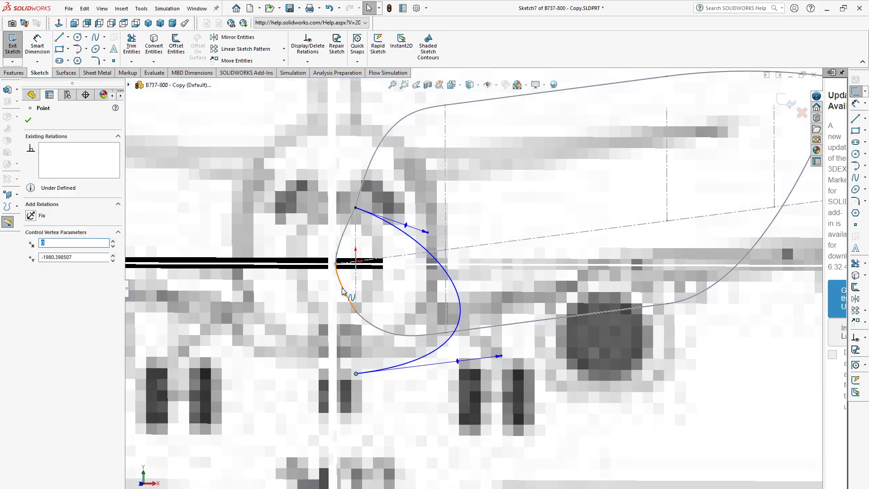
left_click(343, 291, "ctrl")
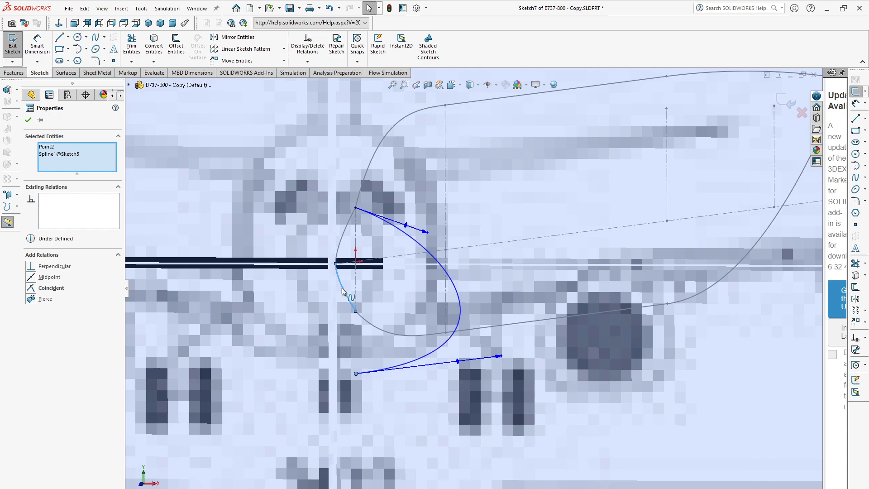
left_click(31, 299)
scroll(521, 300, "up", 5)
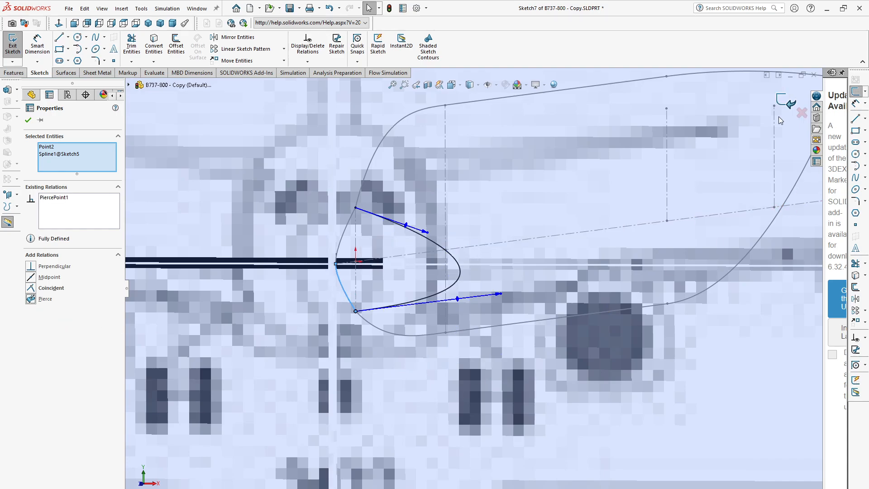
key("space")
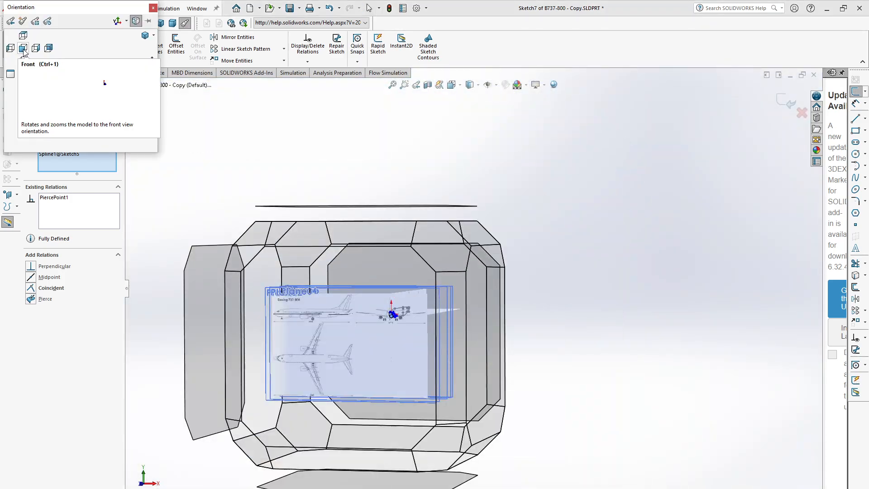
- In front view, level the tangent handle at the spline's lower endpoint and give it a Horizontal relation
left_click(23, 48)
scroll(364, 321, "down", 4)
scroll(599, 211, "down", 5)
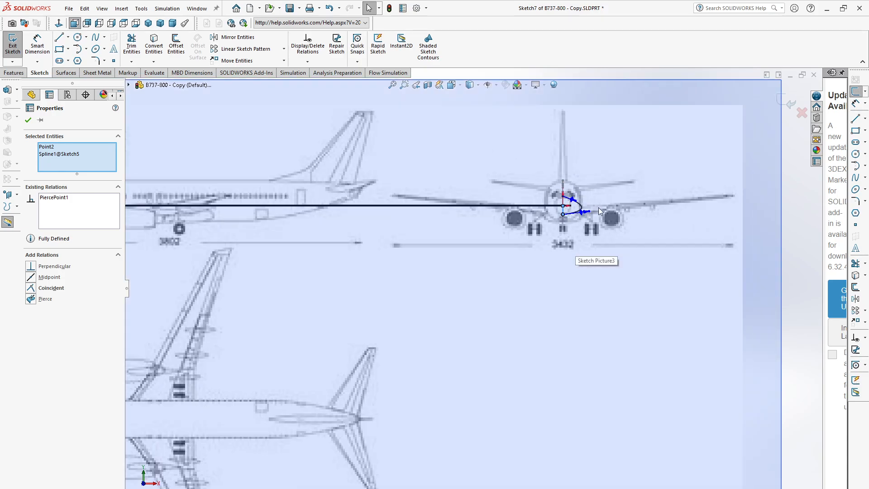
scroll(599, 211, "down", 10)
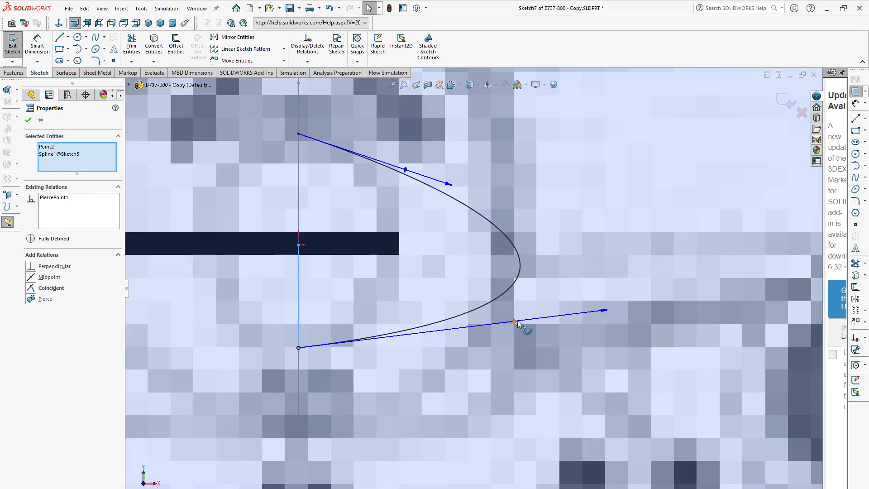
left_click_drag(515, 323, 516, 345)
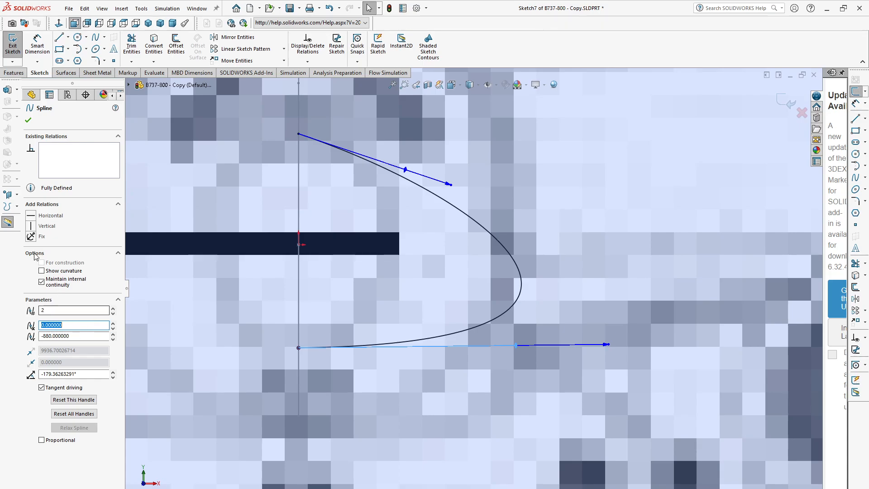
left_click(31, 218)
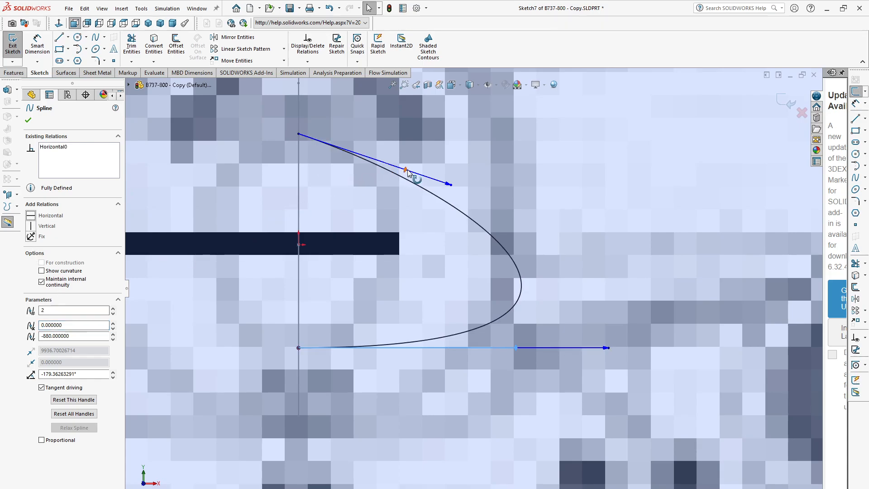
- Make the spline's upper tangent handle horizontal and shorten both handles so the curve becomes a near-semicircular bulge
left_click_drag(405, 169, 415, 134)
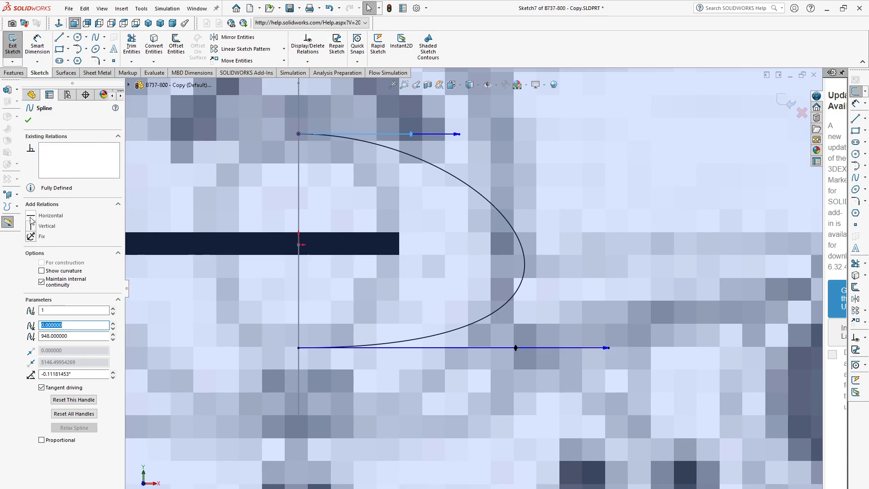
left_click(30, 216)
left_click_drag(604, 348, 417, 348)
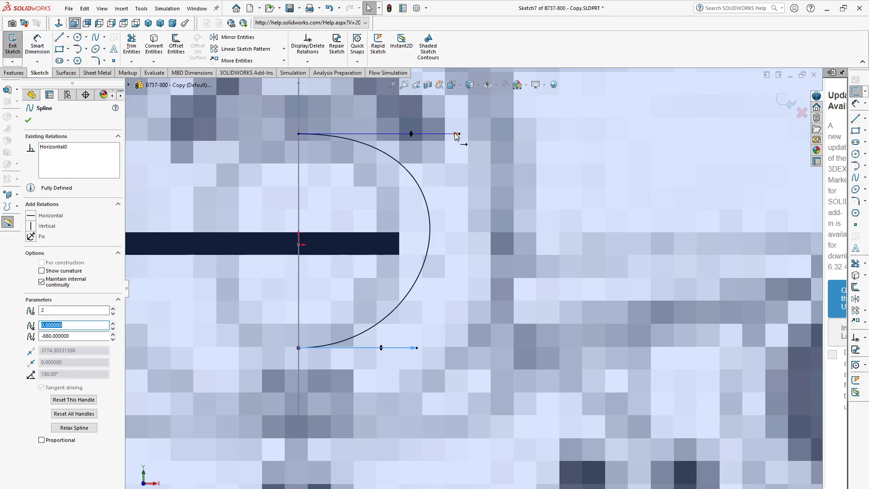
left_click_drag(456, 134, 414, 135)
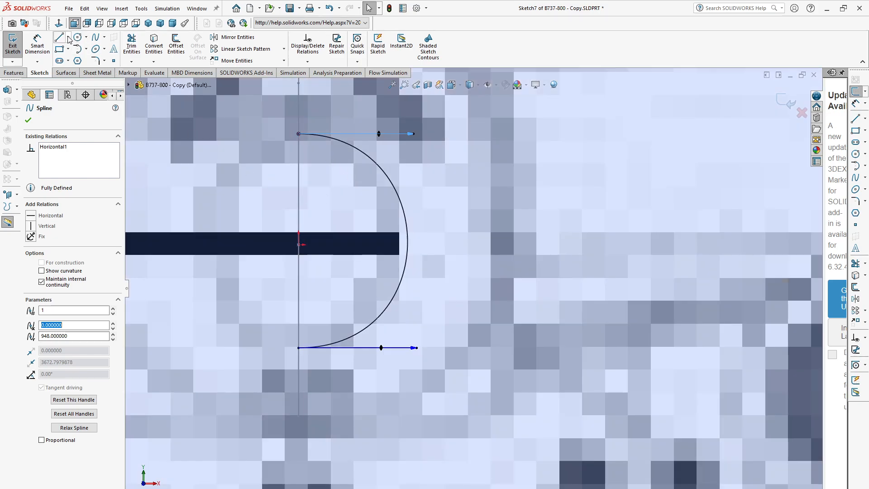
- Draw a vertical centerline from the spline's upper endpoint to its lower endpoint
left_click(68, 38)
left_click(78, 59)
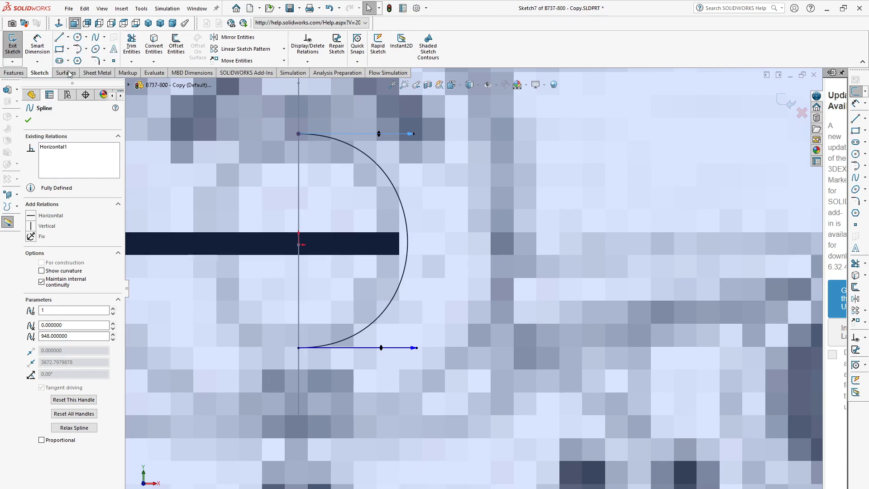
left_click(299, 134)
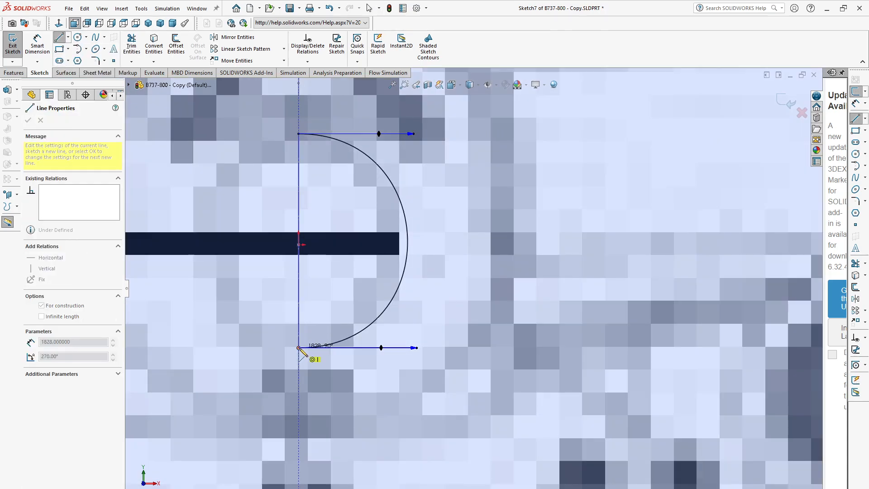
left_click(298, 347)
key("Escape")
scroll(398, 391, "up", 3)
scroll(415, 284, "down", 2)
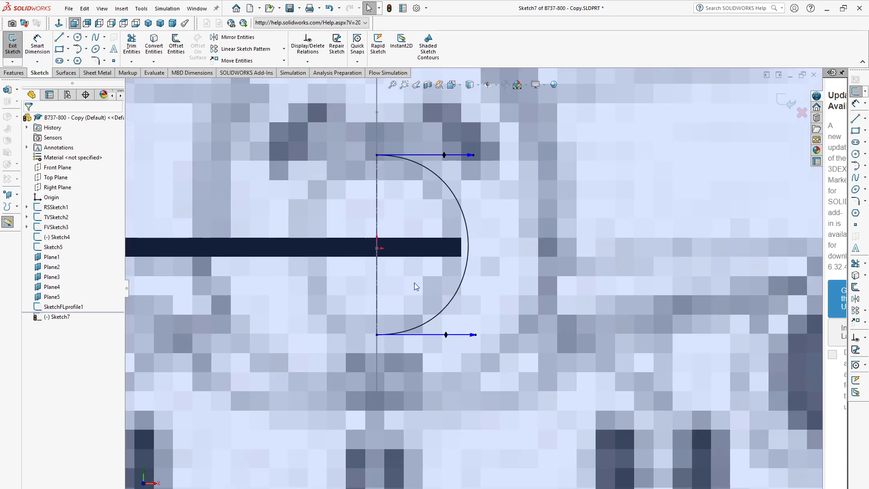
scroll(430, 266, "down", 2)
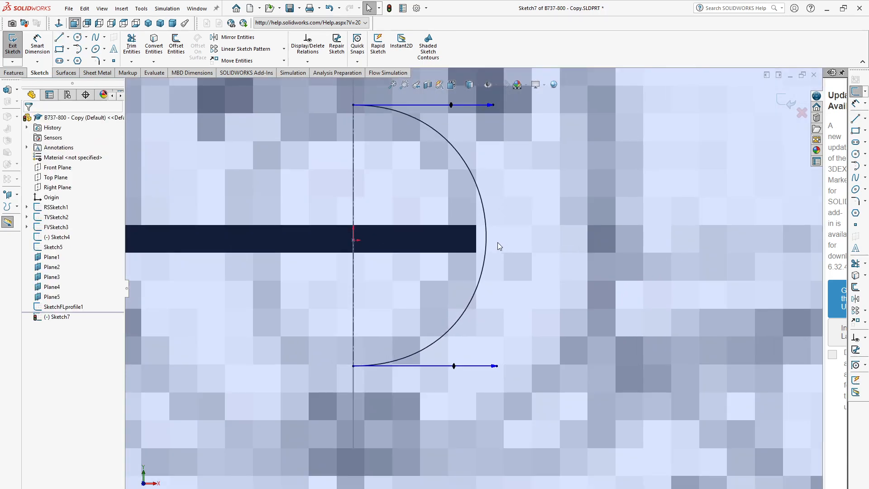
- Draw a horizontal centerline from the vertical centerline's midpoint to the spline
left_click(68, 37)
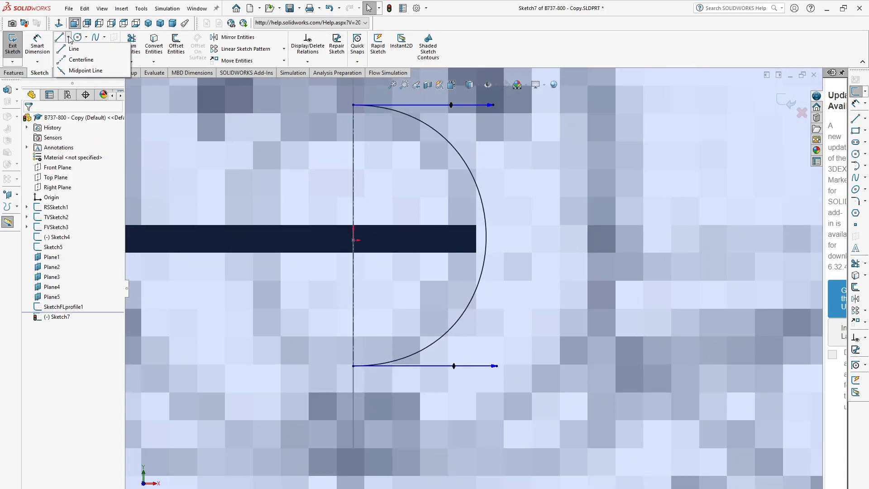
left_click(63, 60)
scroll(534, 236, "down", 2)
scroll(344, 262, "up", 1)
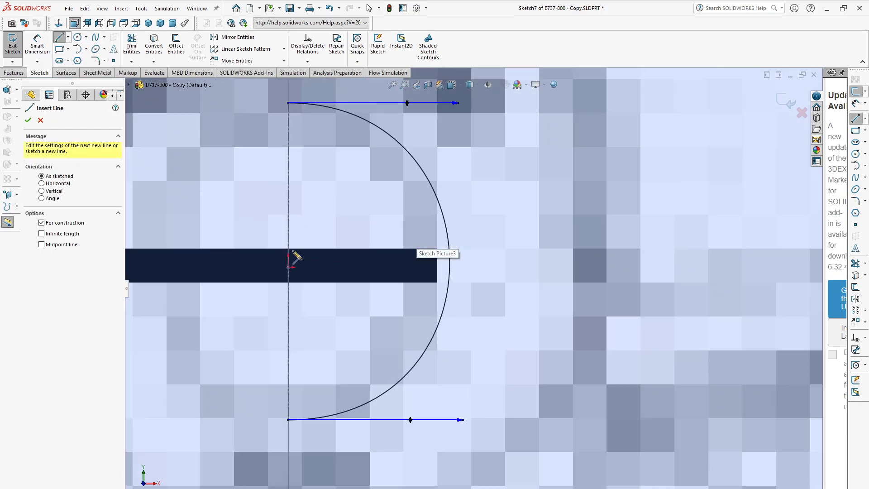
scroll(294, 256, "down", 2)
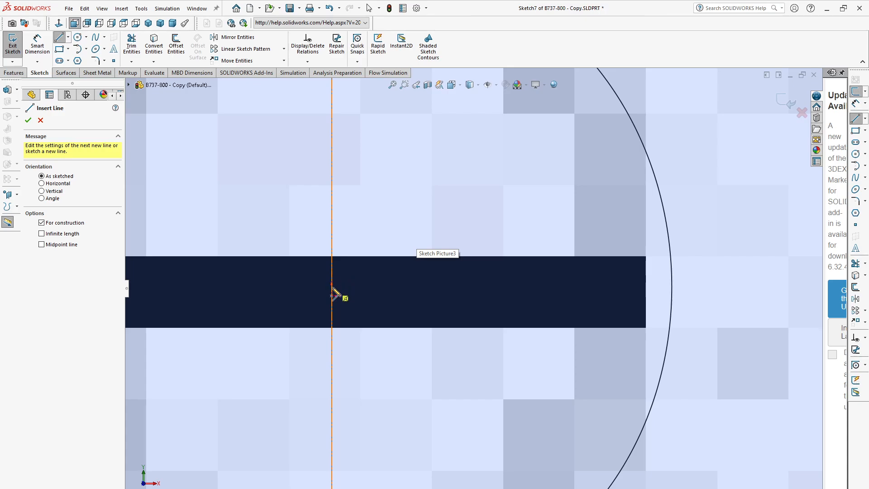
scroll(334, 292, "down", 2)
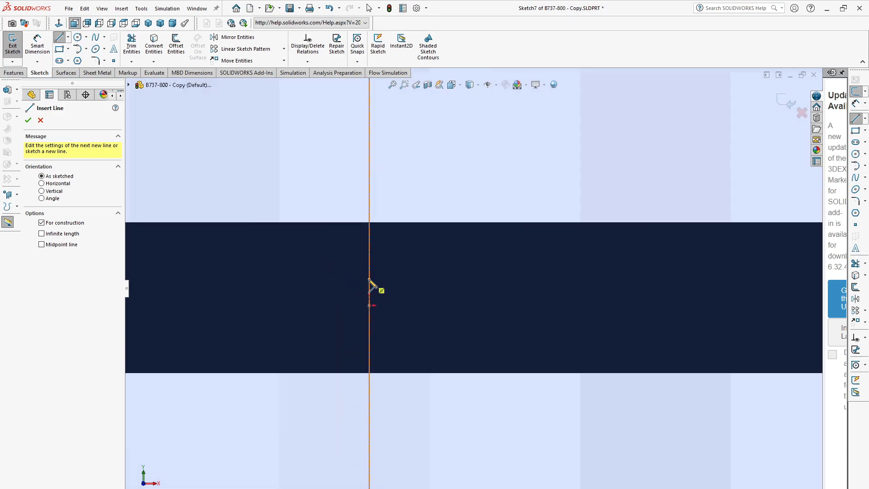
left_click(369, 280)
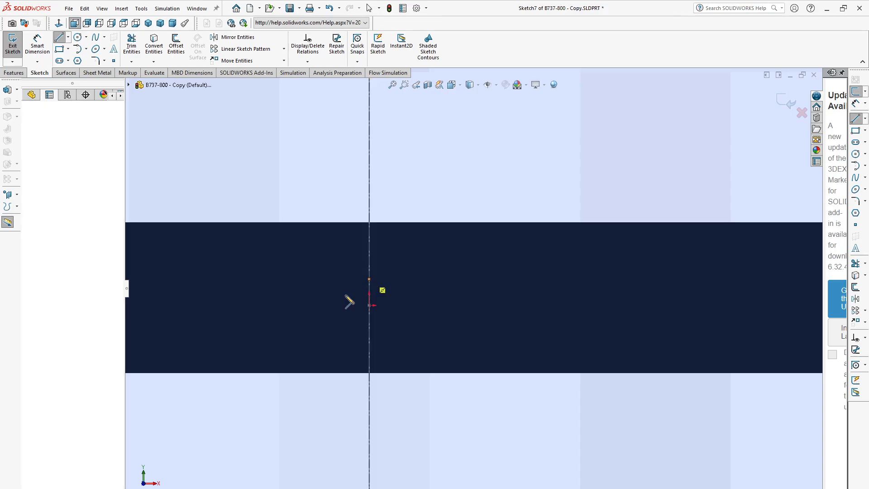
scroll(358, 300, "up", 9)
scroll(556, 304, "down", 4)
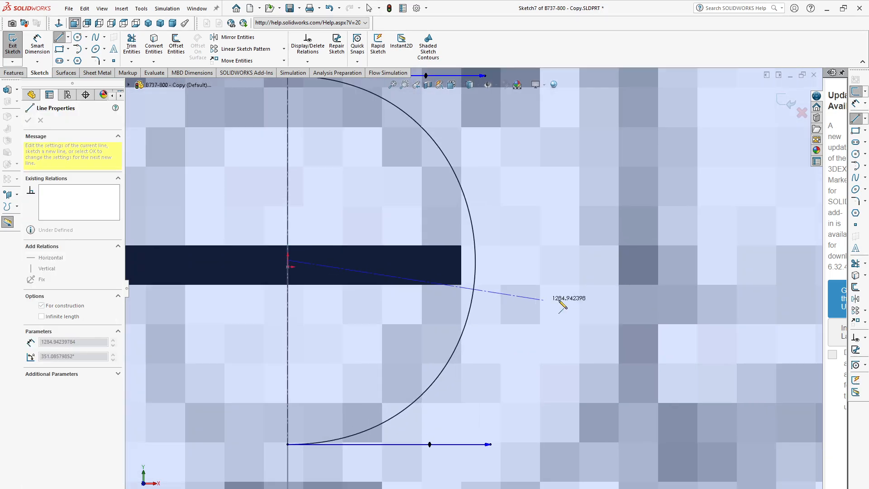
left_click(476, 261)
key("Escape")
- Dimension the horizontal centerline's length, placing the dimension just below it
scroll(521, 306, "up", 7)
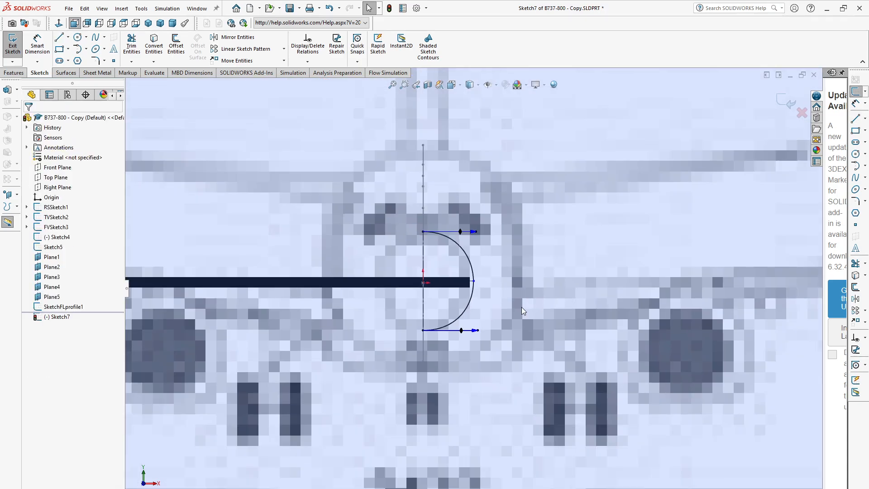
scroll(524, 300, "down", 3)
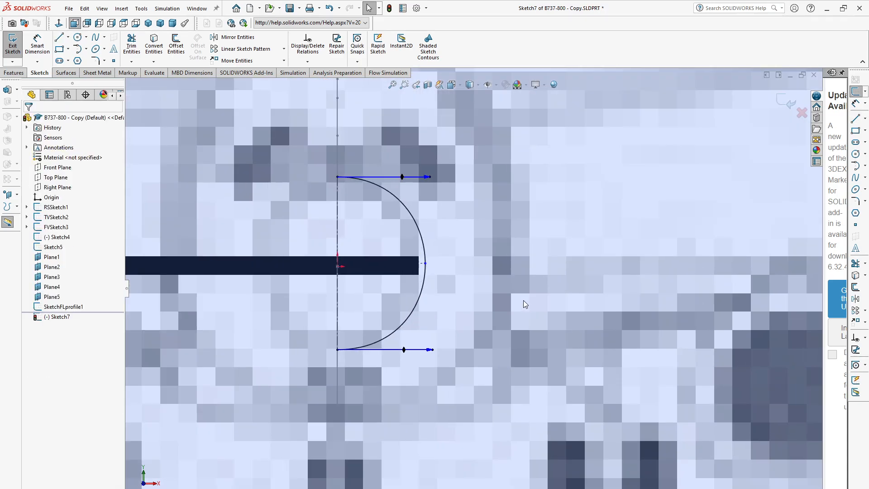
left_click(37, 45)
left_click(401, 267)
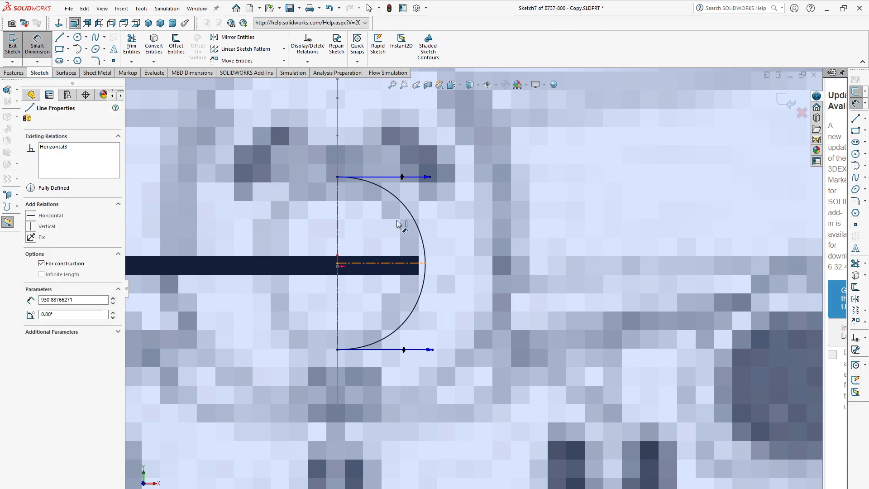
left_click(501, 286)
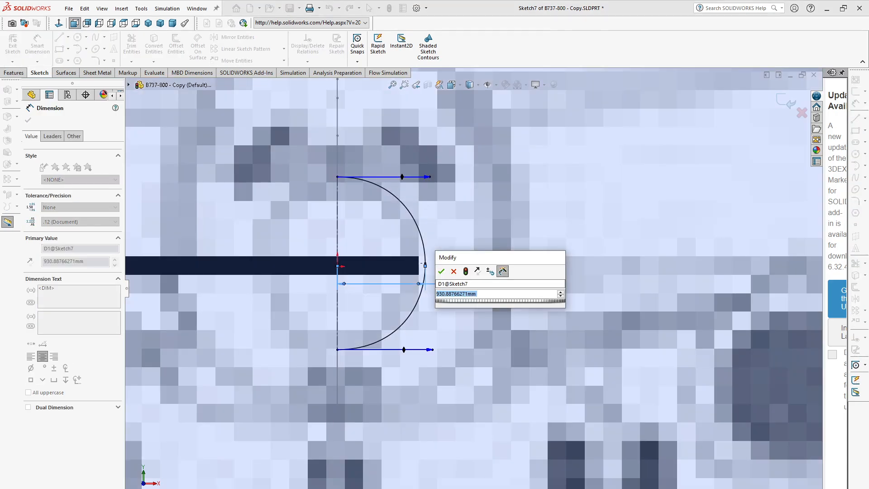
- Switch to the Word document "Sketches of Boeing 737-800", look up the half-width of FL profile 1 on plane 1550, and return to SOLIDWORKS
left_click(319, 488)
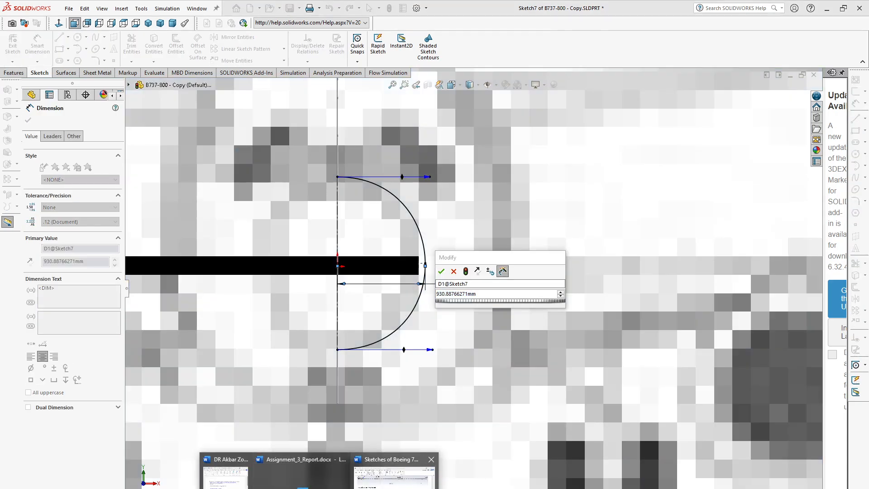
left_click(393, 473)
scroll(380, 355, "down", 6)
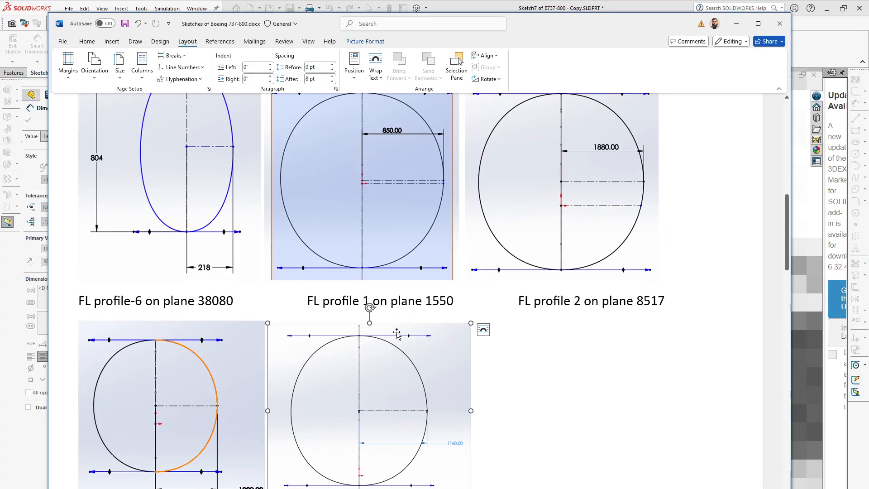
scroll(364, 314, "up", 2)
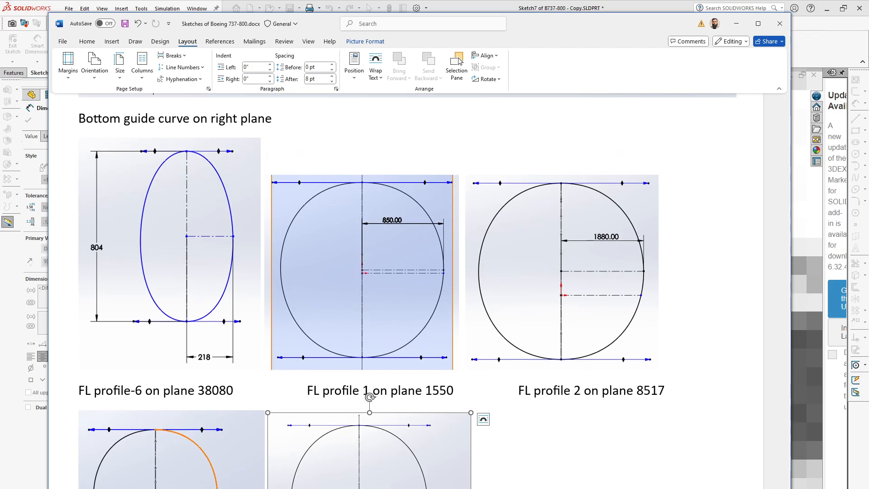
left_click(231, 488)
left_click(379, 480)
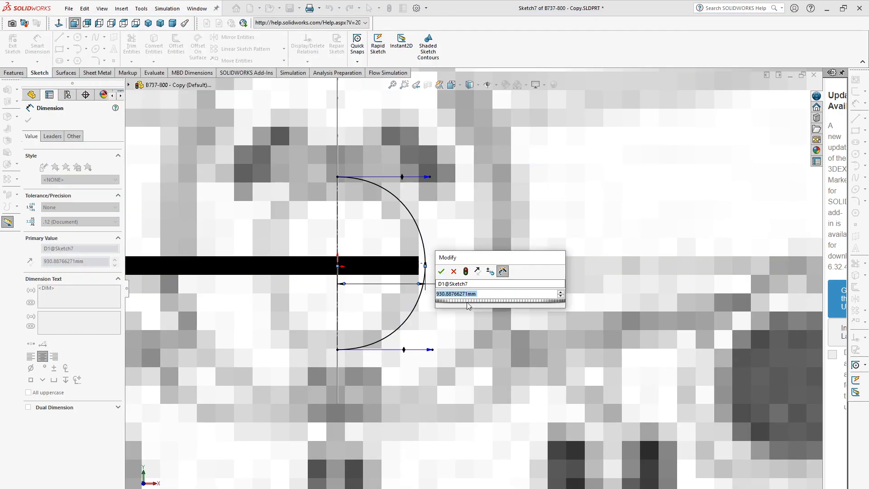
- Set the horizontal centerline's length to 850 mm
type("850")
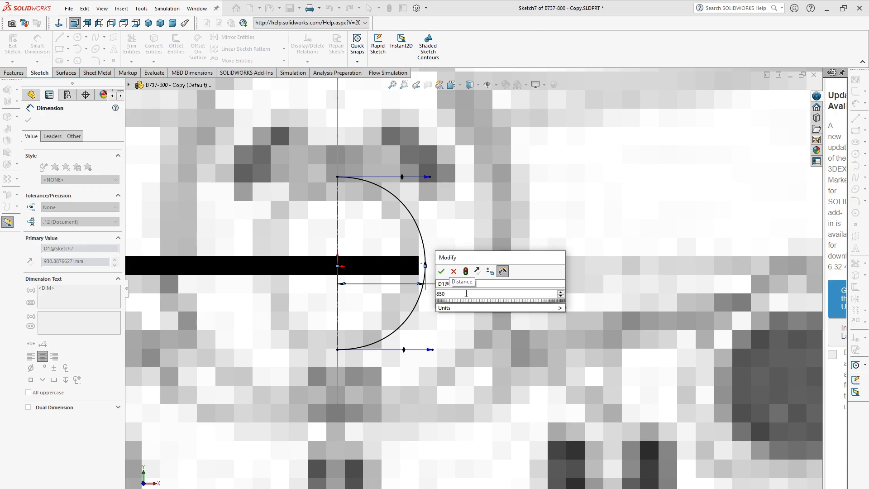
left_click(442, 271)
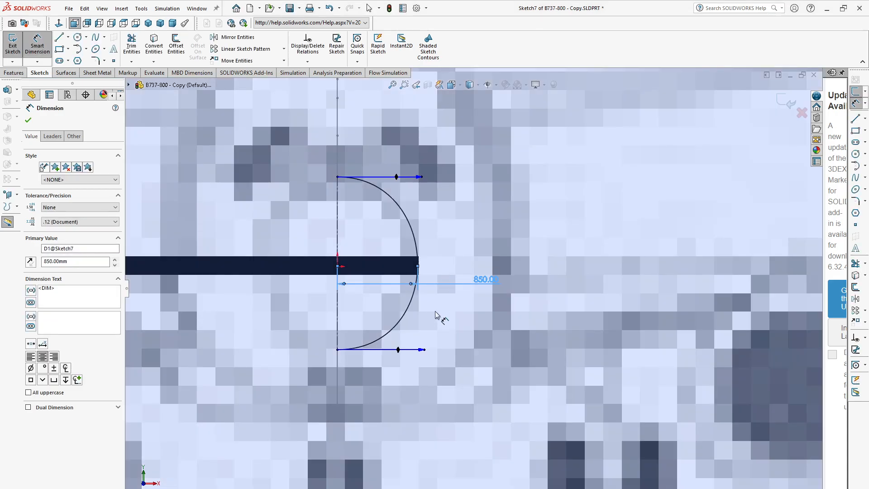
left_click(472, 352)
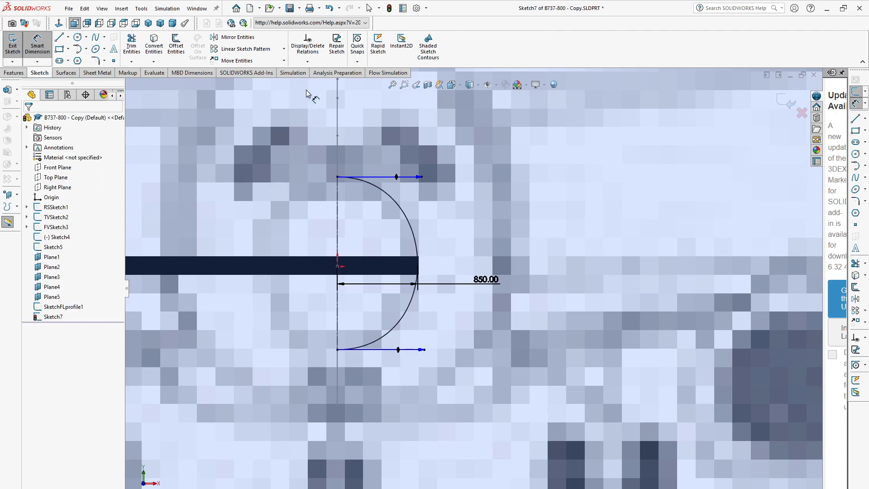
- Mirror the spline about the vertical centerline, keeping the original, to close the fuselage cross-section
left_click(245, 39)
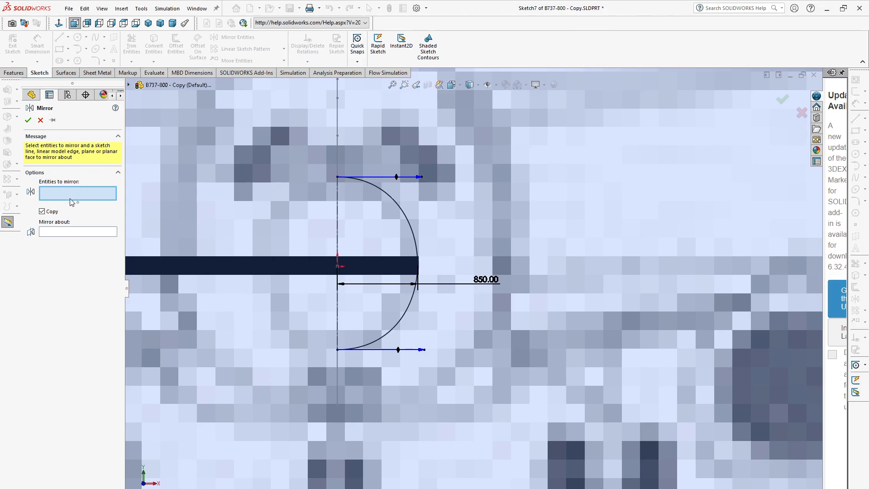
left_click(394, 205)
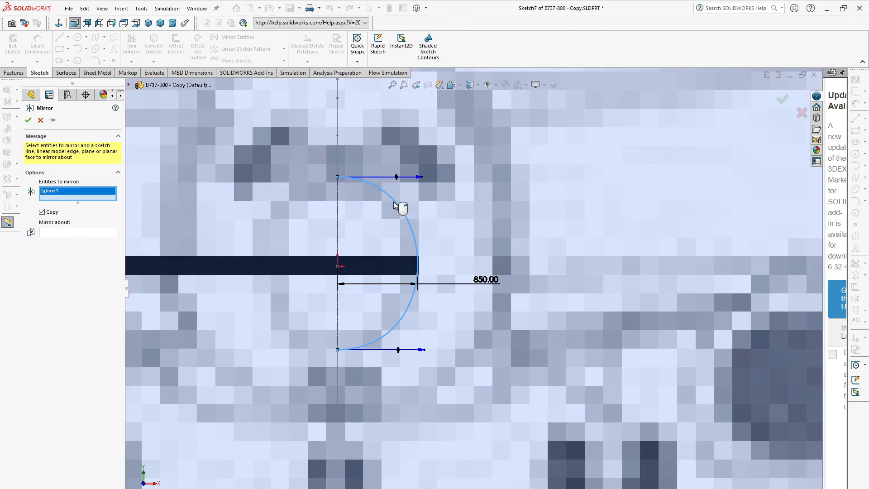
left_click(64, 232)
left_click(338, 223)
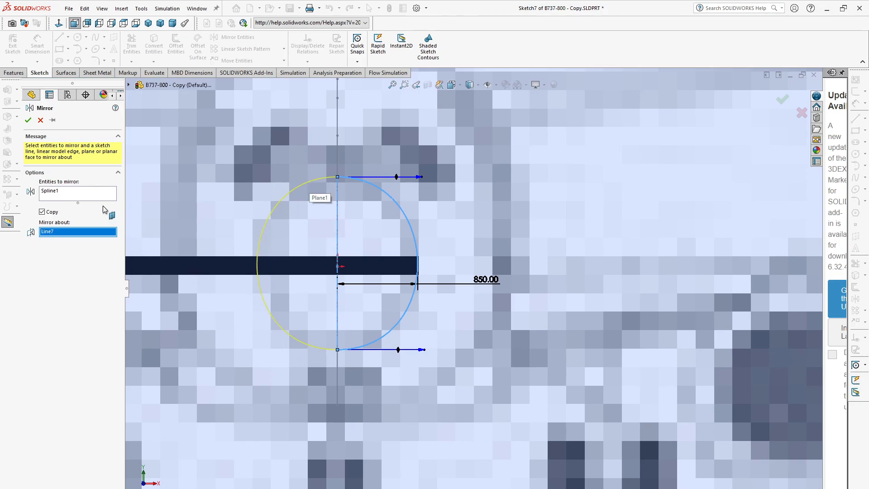
left_click(28, 120)
- Inspect the closed profile against the side-view curves, exit the sketch, and clear the selection
scroll(577, 240, "up", 3)
middle_click_drag(496, 358, 464, 361)
scroll(460, 360, "up", 8)
scroll(361, 346, "down", 3)
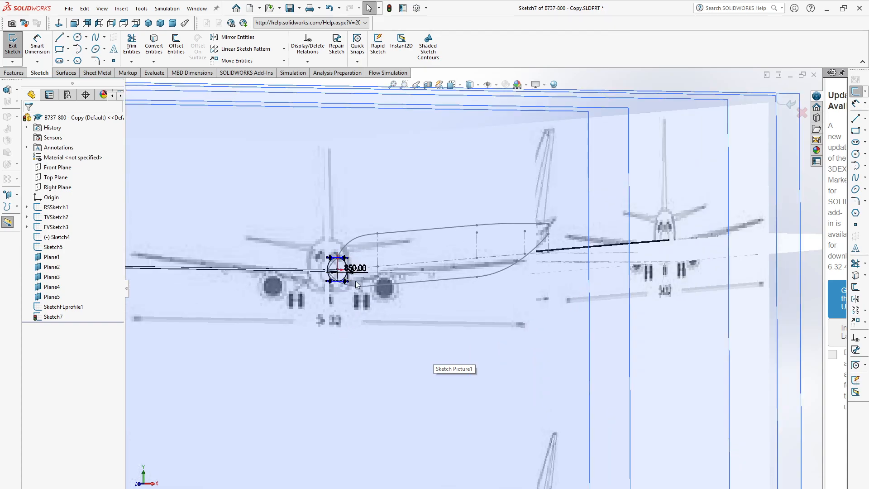
scroll(355, 282, "down", 2)
scroll(416, 336, "up", 2)
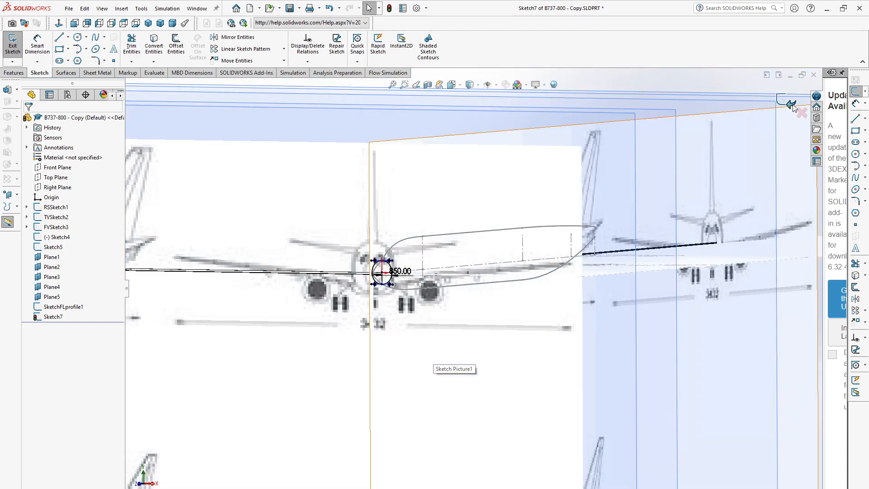
left_click(791, 105)
scroll(457, 424, "up", 4)
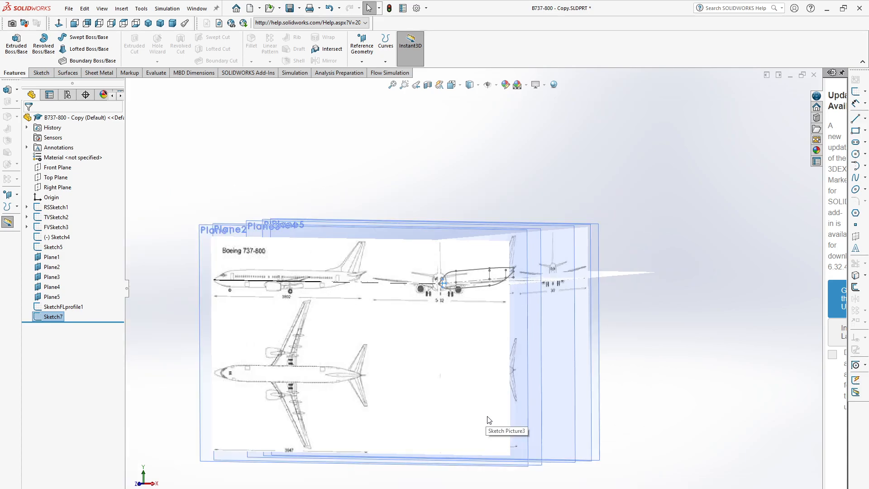
scroll(489, 420, "up", 1)
left_click(161, 362)
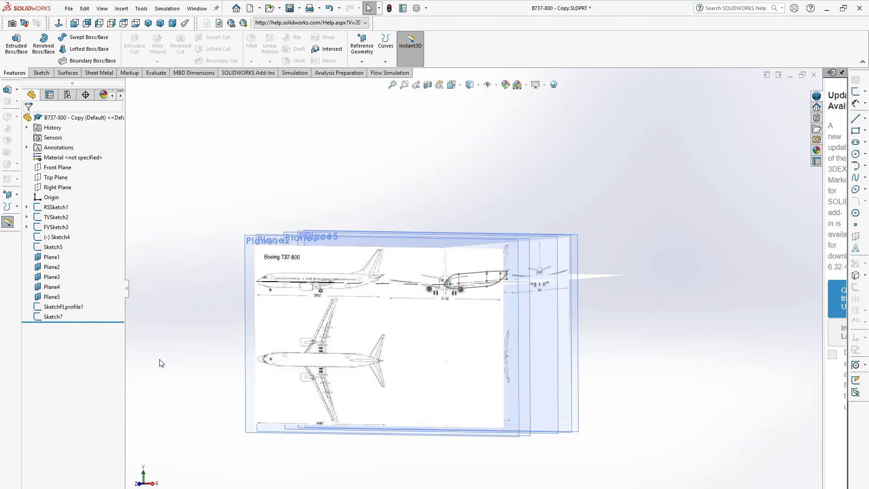
- Hide the reference planes Plane1 through Plane5
left_click(51, 257)
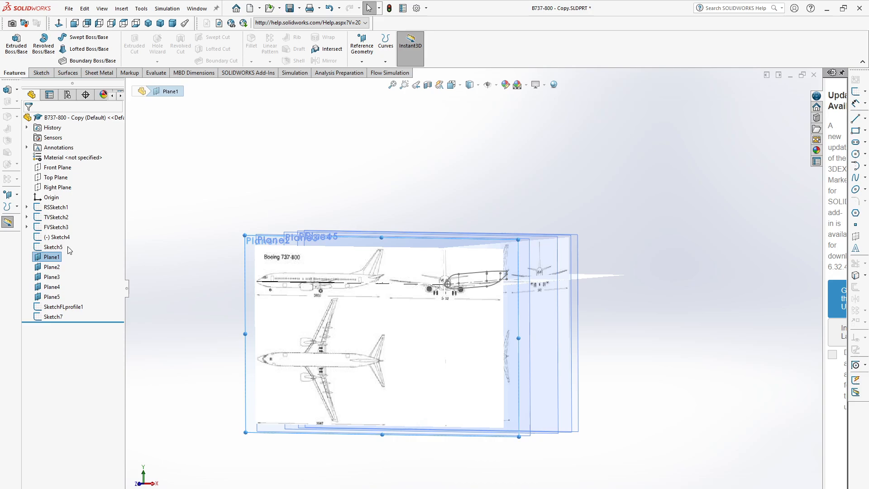
left_click(70, 250)
left_click(51, 267)
left_click(69, 257)
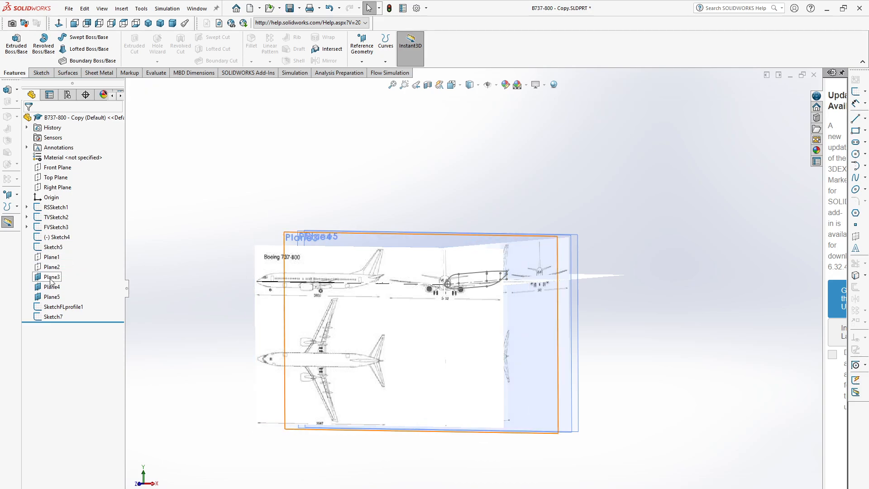
left_click(51, 278)
left_click(74, 265)
left_click(51, 286)
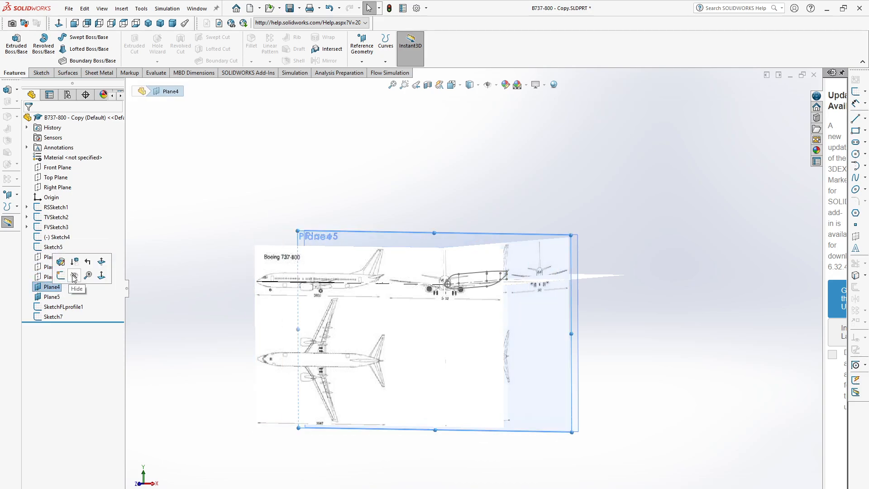
left_click(73, 276)
left_click(51, 296)
left_click(73, 286)
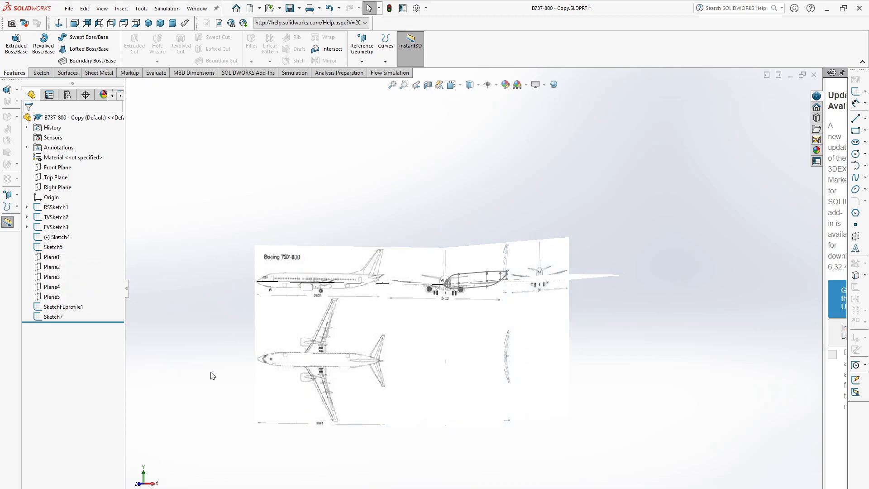
- Hide the blueprint sketches RSSketch1 and TVSketch2, keeping only FVSketch3 shown
scroll(451, 345, "up", 3)
mouse_move(444, 362)
middle_mouse_down()
mouse_move(439, 368)
mouse_move(514, 376)
mouse_move(437, 345)
middle_mouse_up()
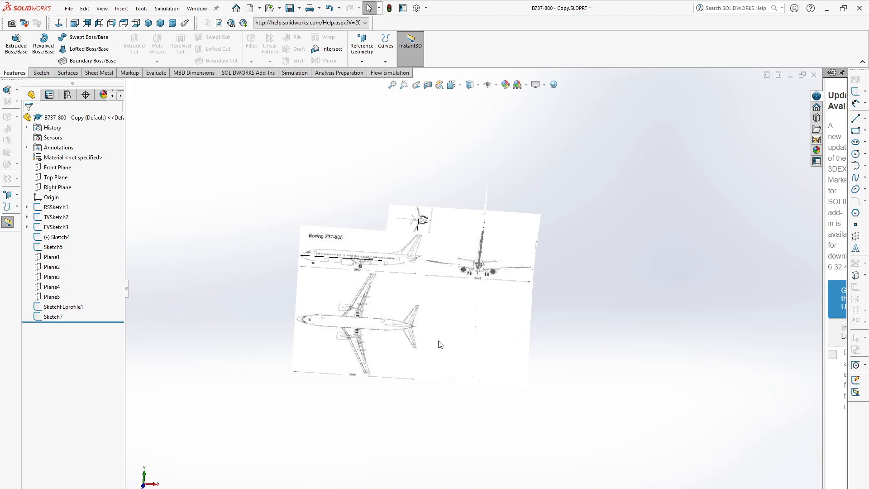
left_click(49, 227)
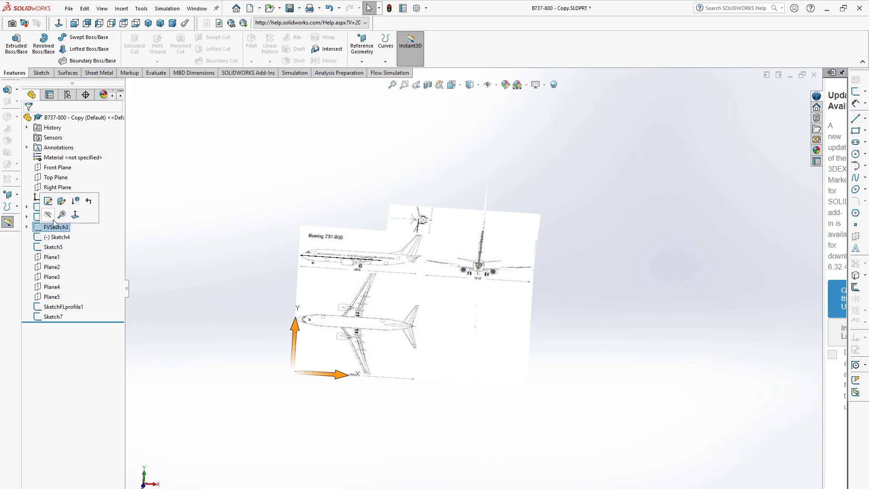
left_click(47, 214)
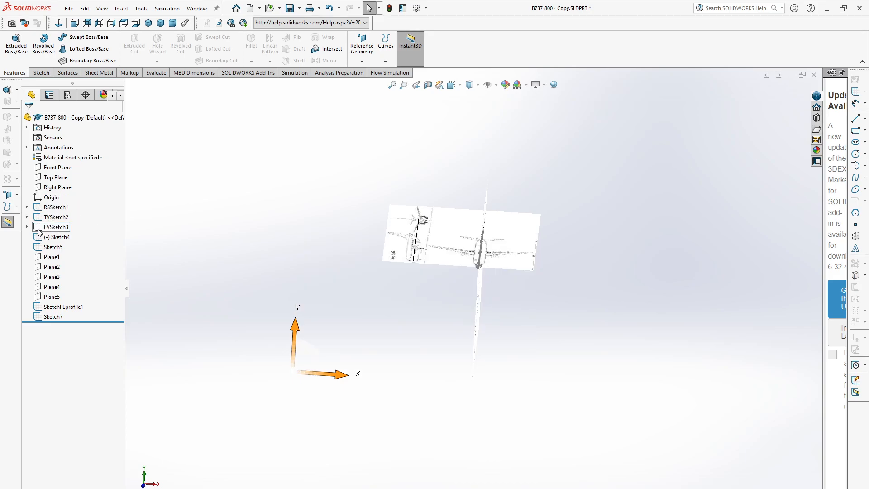
left_click(45, 207)
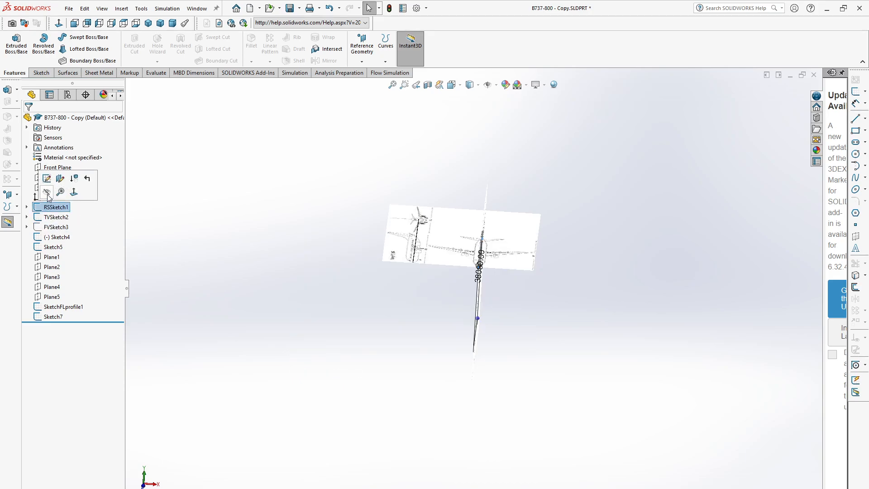
left_click(48, 195)
left_click(41, 214)
left_click(49, 189)
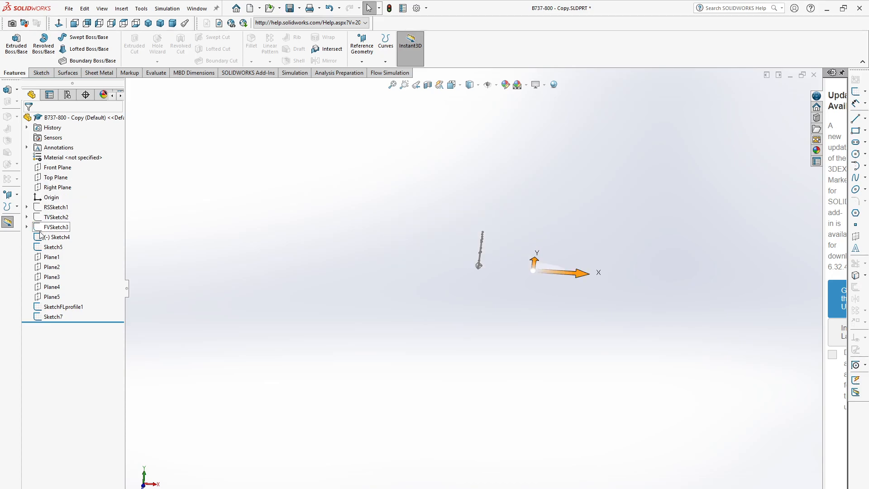
left_click(40, 228)
left_click(48, 202)
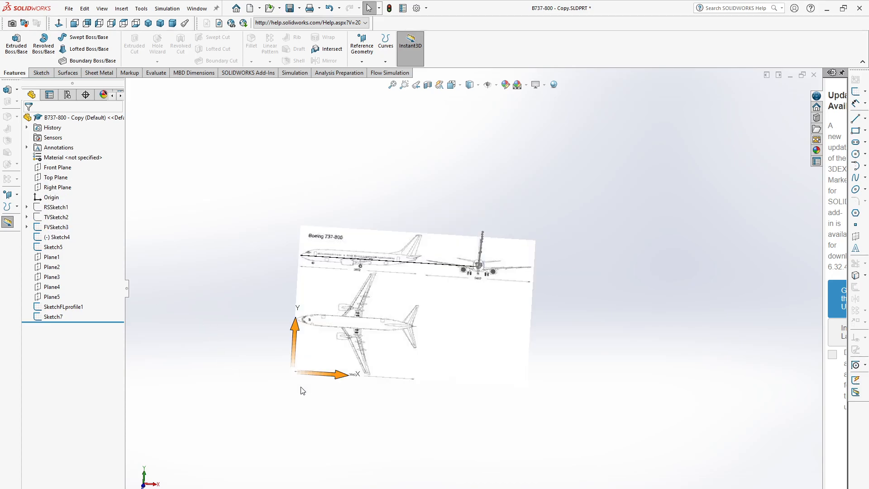
- Start a new sketch on Plane2 for the next fuselage cross-section
scroll(496, 323, "down", 4)
scroll(475, 348, "up", 3)
scroll(459, 327, "up", 1)
mouse_move(459, 327)
middle_mouse_down()
mouse_move(474, 340)
mouse_move(446, 334)
middle_mouse_up()
scroll(461, 259, "down", 5)
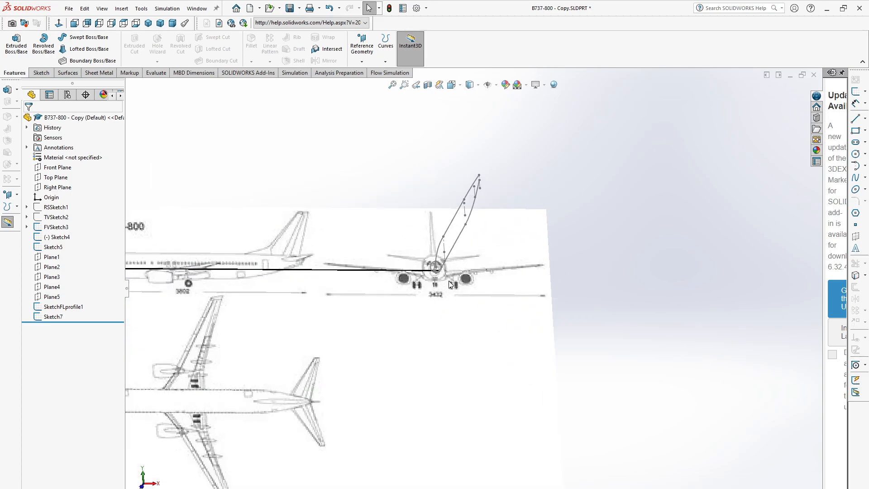
scroll(451, 284, "down", 2)
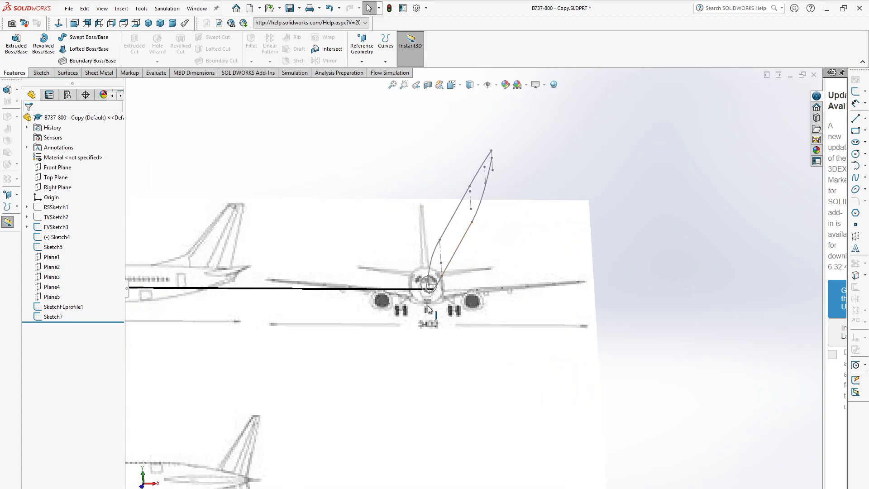
left_click(53, 268)
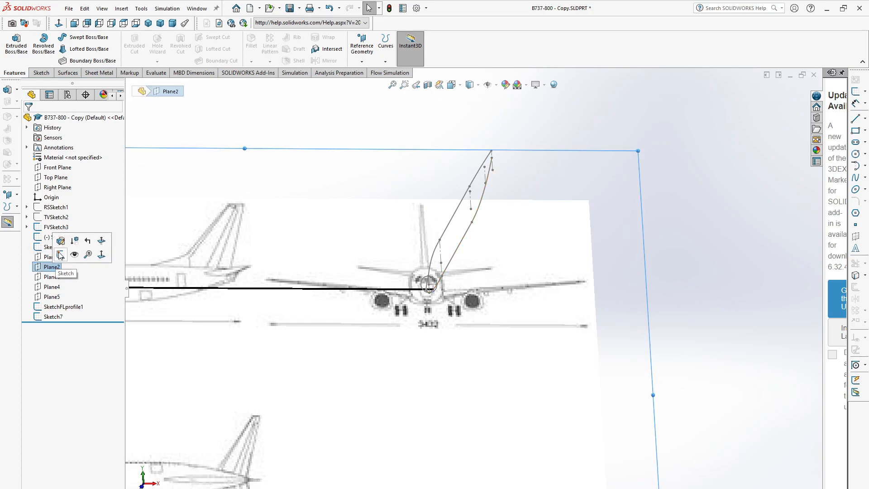
left_click(60, 255)
scroll(593, 185, "down", 5)
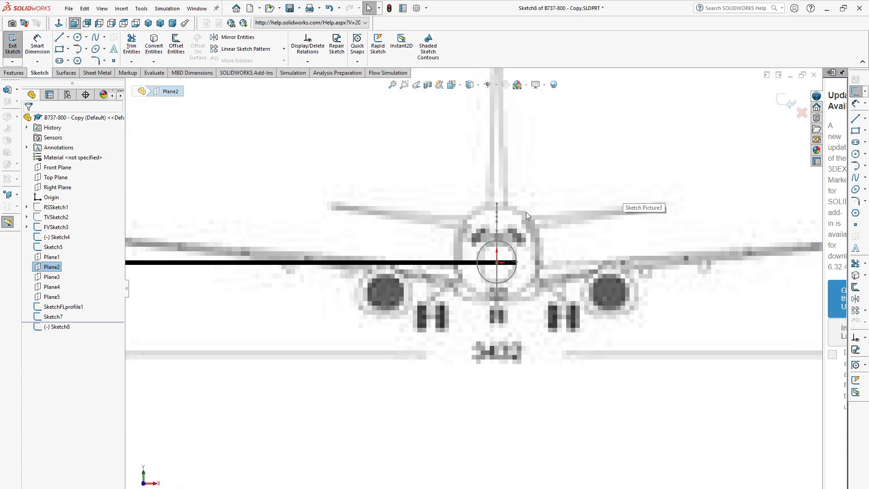
- Draw a two-point spline vertically through the fuselage center, from about 3152 mm above to about 1953 mm below the origin
left_click(97, 40)
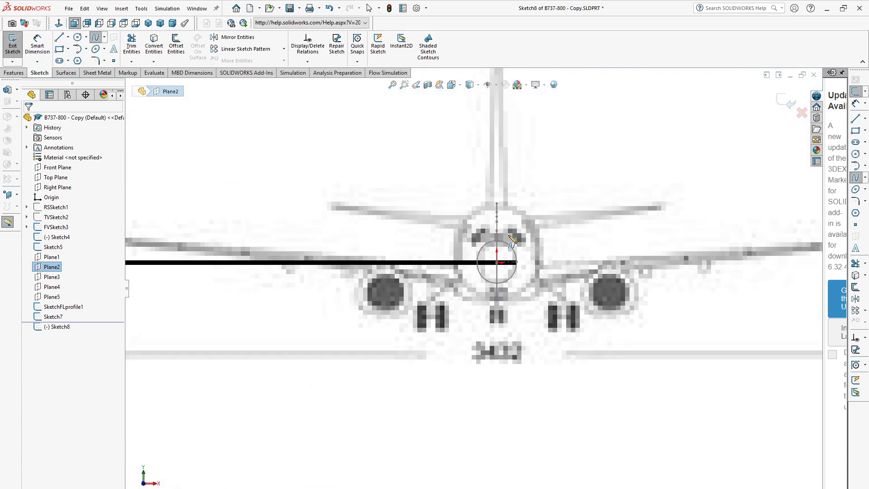
left_click(496, 189)
left_click(496, 307)
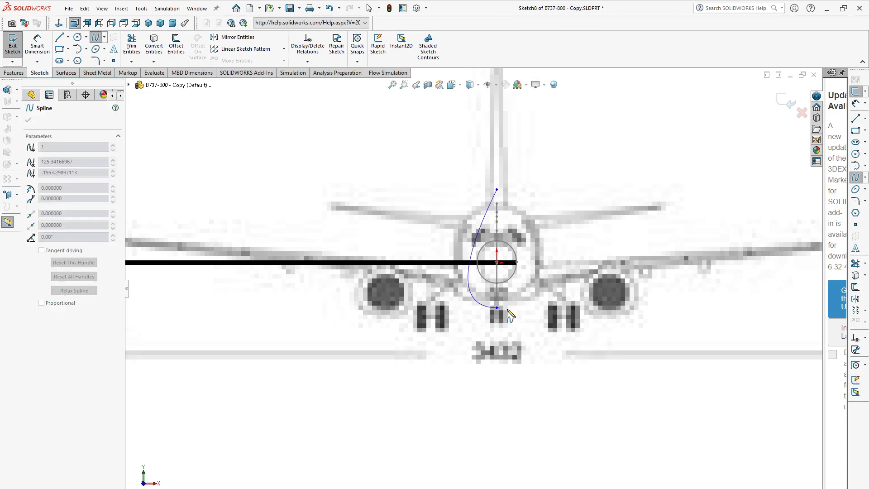
key("Escape")
- Shape the spline into the right half of the fuselage cross-section by pulling both end tangents outward and nearly leveling the upper one
scroll(542, 208, "down", 3)
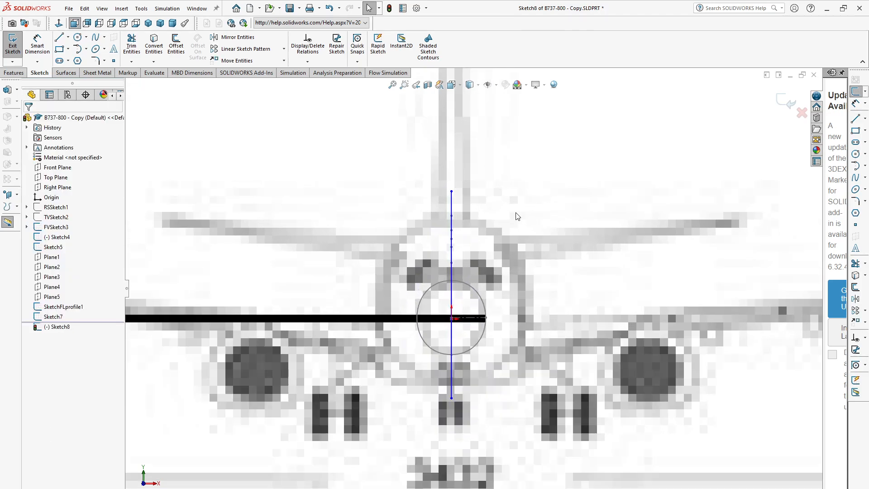
left_click(452, 233)
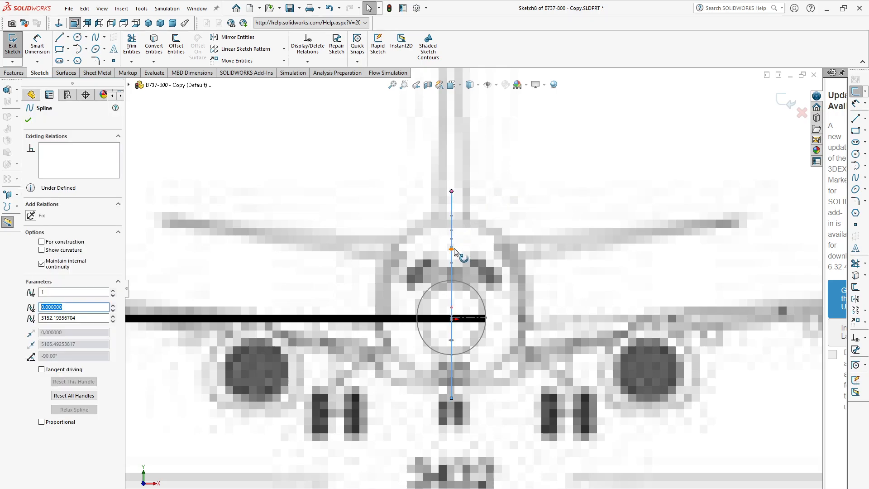
left_click_drag(452, 249, 508, 201)
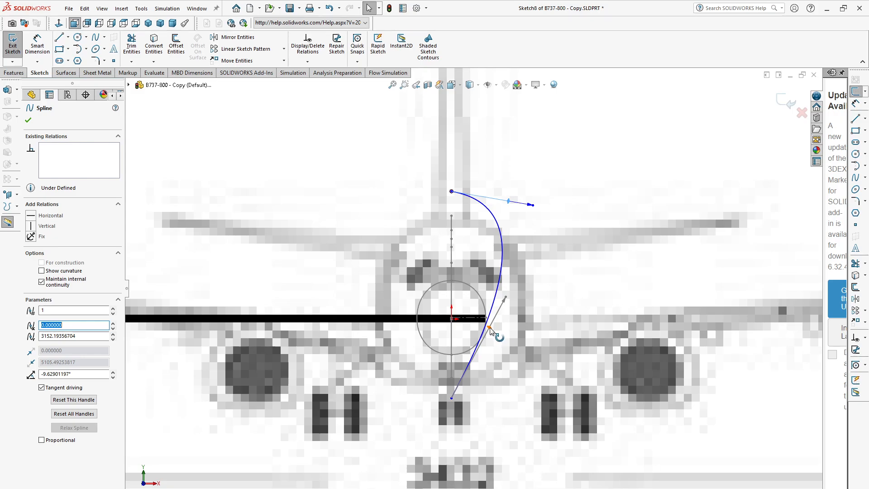
left_click_drag(490, 326, 532, 393)
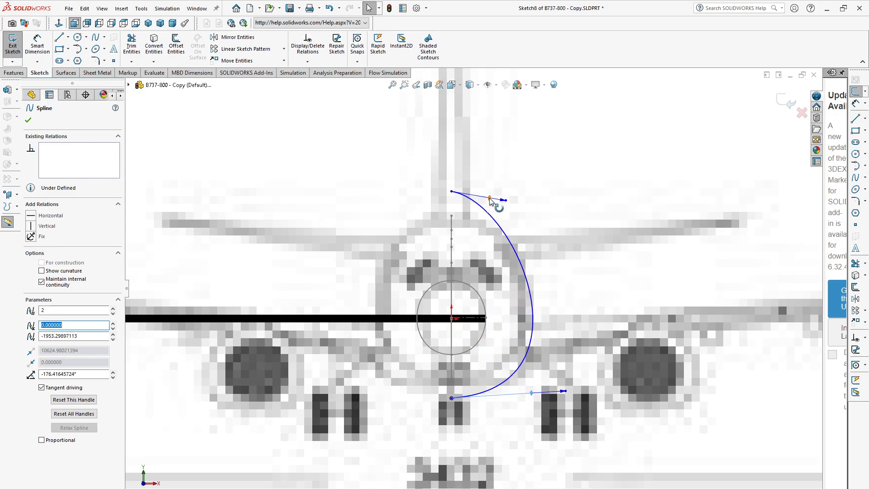
left_click_drag(489, 199, 498, 191)
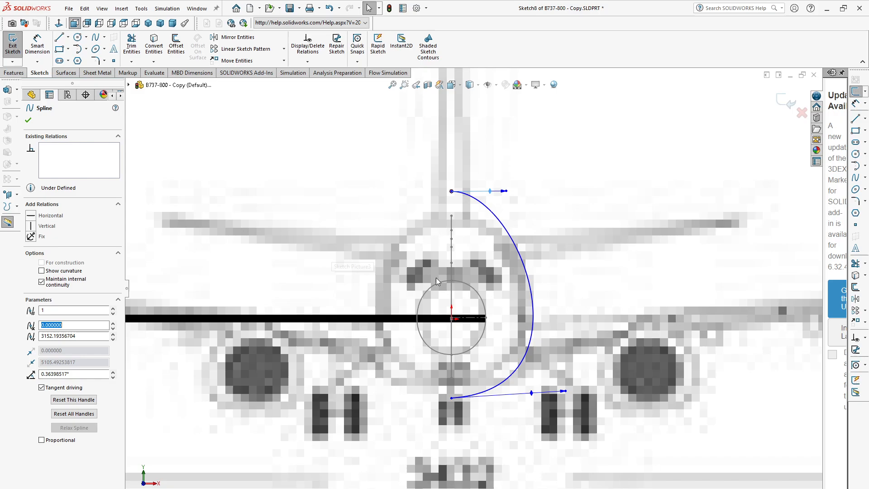
- Add a pierce relation between the spline's upper endpoint and the upper side-view nose curve
scroll(478, 285, "up", 1)
middle_click_drag(587, 300, 564, 294)
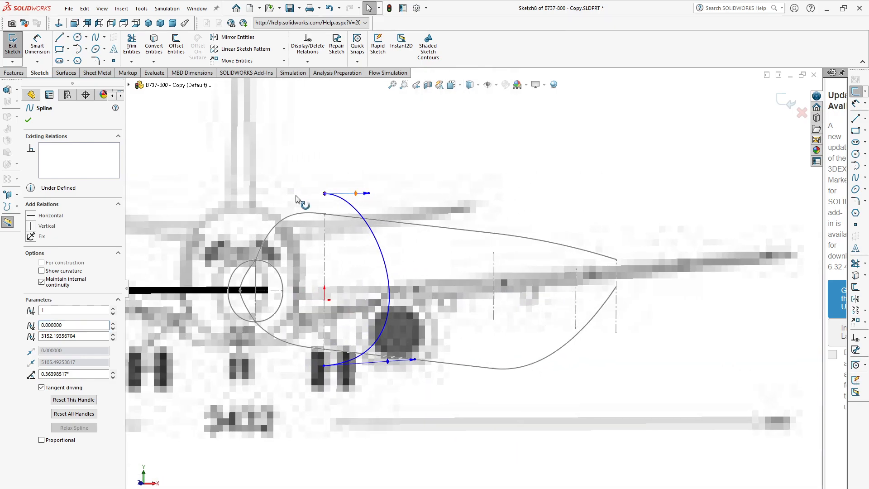
left_click(324, 193)
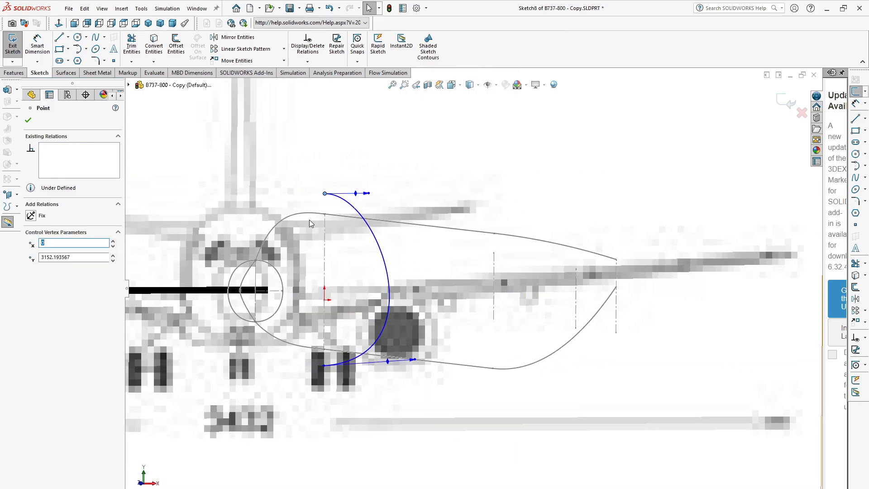
left_click(307, 213, "ctrl")
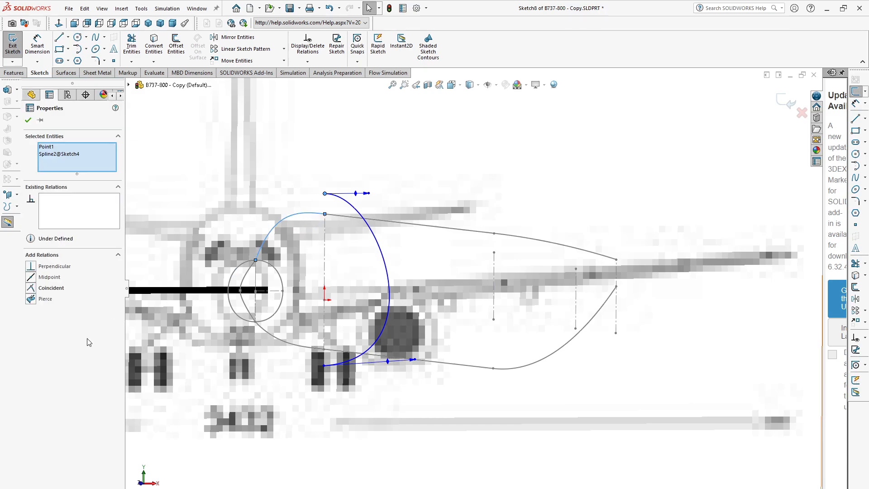
left_click(31, 299)
- Add a pierce relation between the spline's lower endpoint and the lower side-view nose curve, and clear the selection
scroll(356, 364, "down", 2)
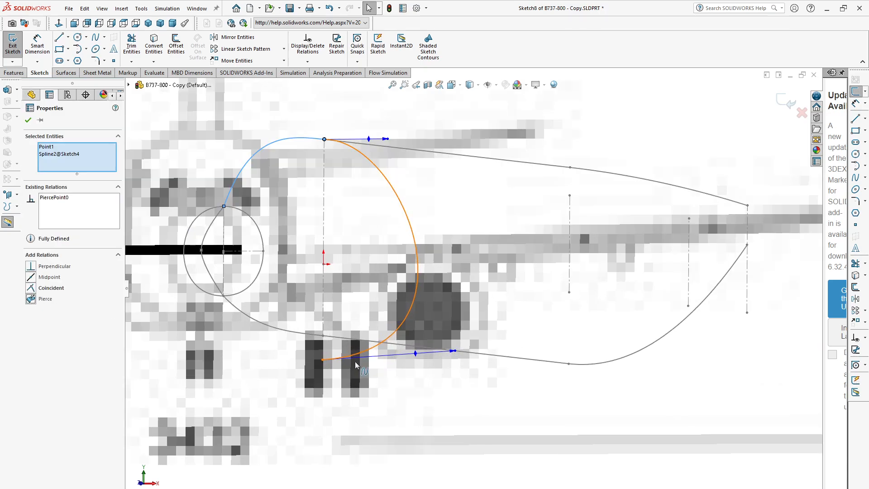
left_click(323, 361)
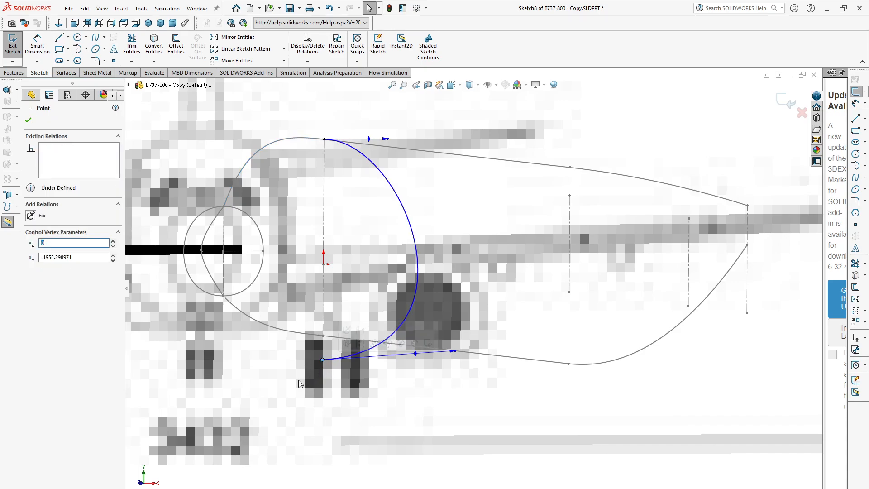
left_click(295, 336, "ctrl")
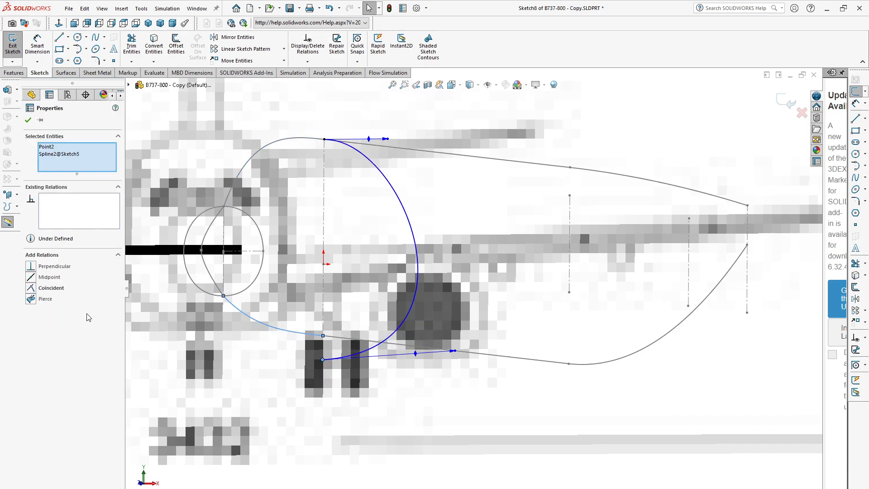
left_click(32, 299)
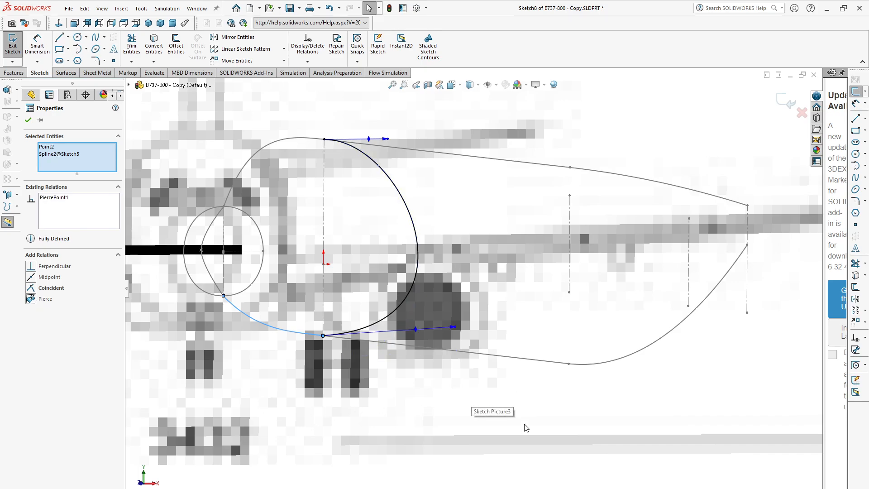
left_click(333, 415)
- Return to the front view and constrain the spline's upper and lower tangent handles to horizontal
key("space")
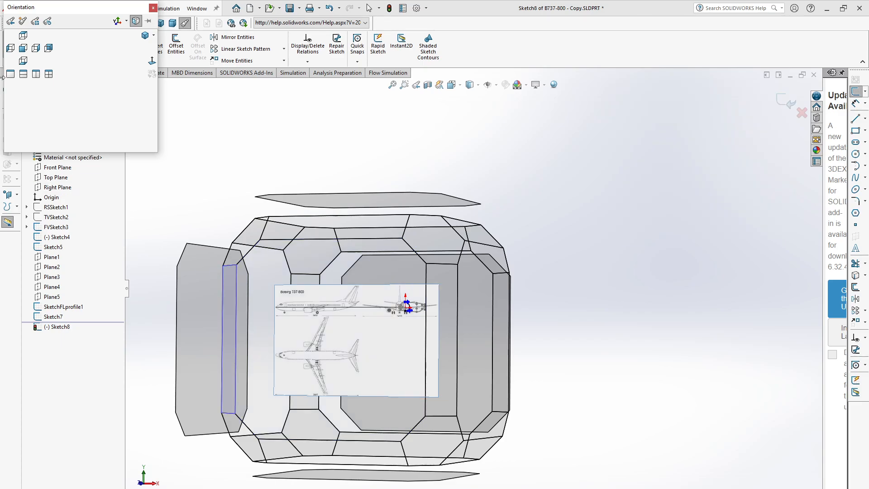
left_click(24, 48)
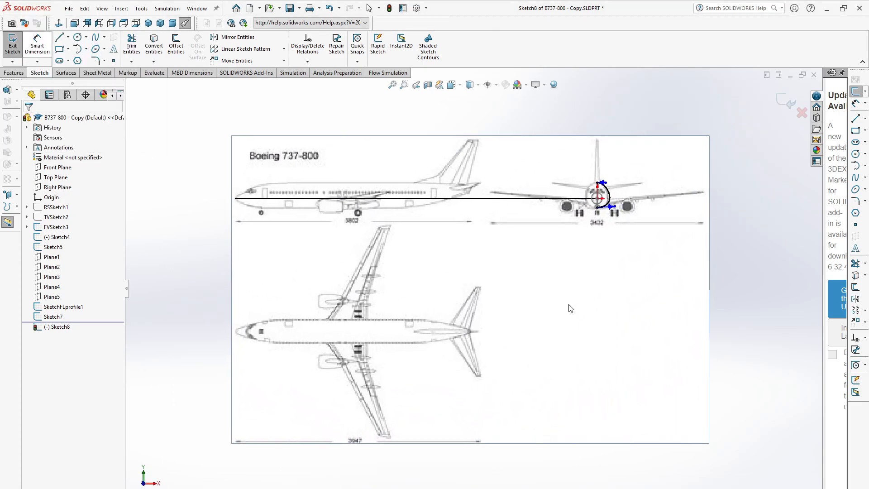
scroll(593, 204, "down", 3)
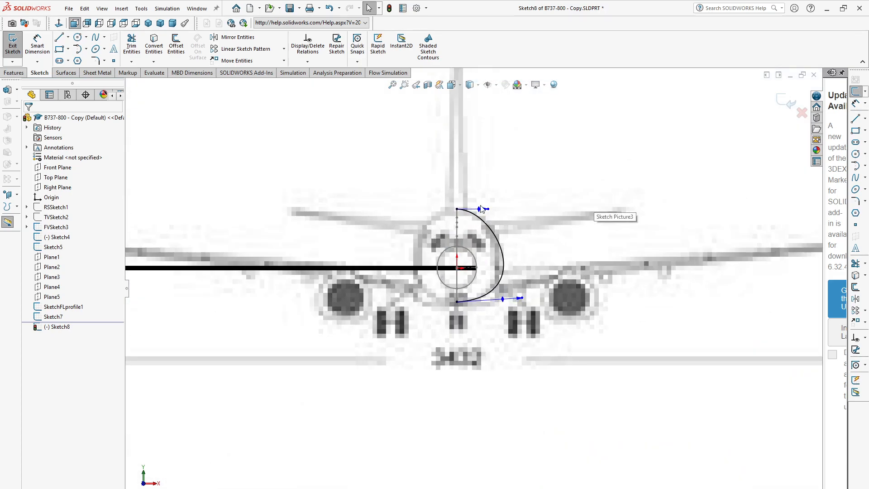
scroll(461, 239, "down", 2)
left_click(460, 236)
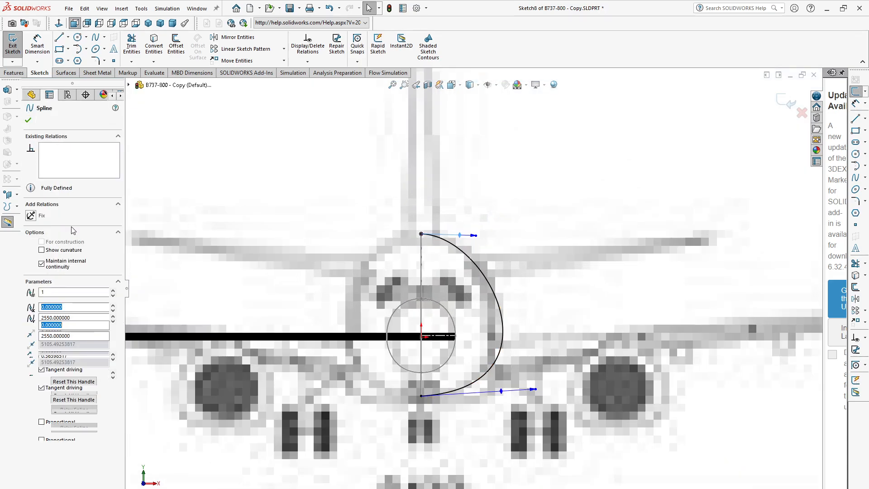
left_click(35, 217)
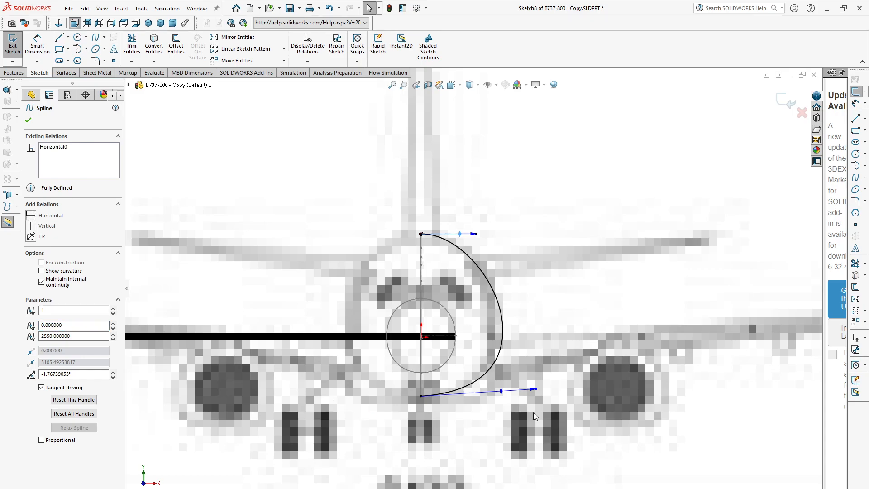
left_click_drag(501, 391, 501, 398)
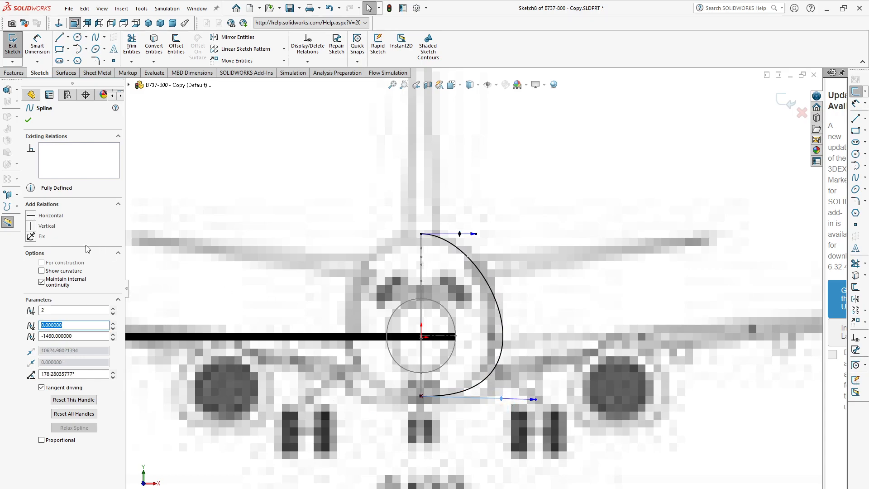
left_click(32, 217)
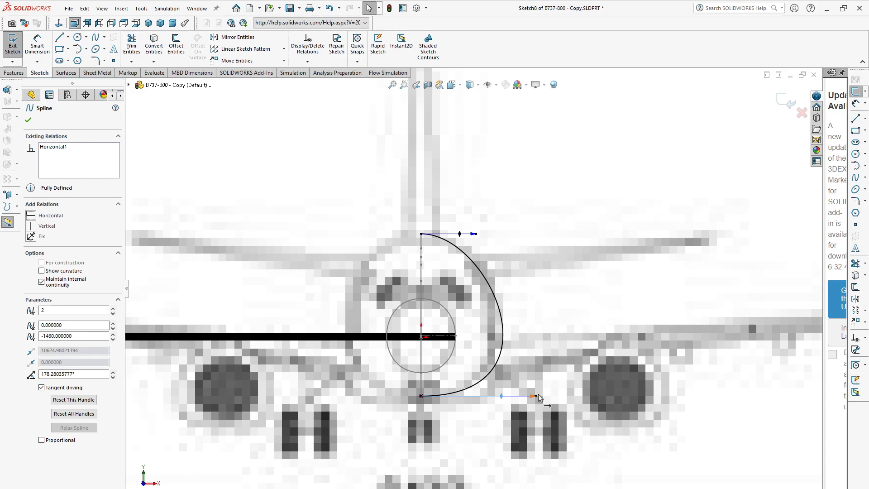
- Shorten the spline's lower tangent handle and draw a vertical centerline joining the spline's upper and lower endpoints
left_click_drag(534, 399, 499, 396)
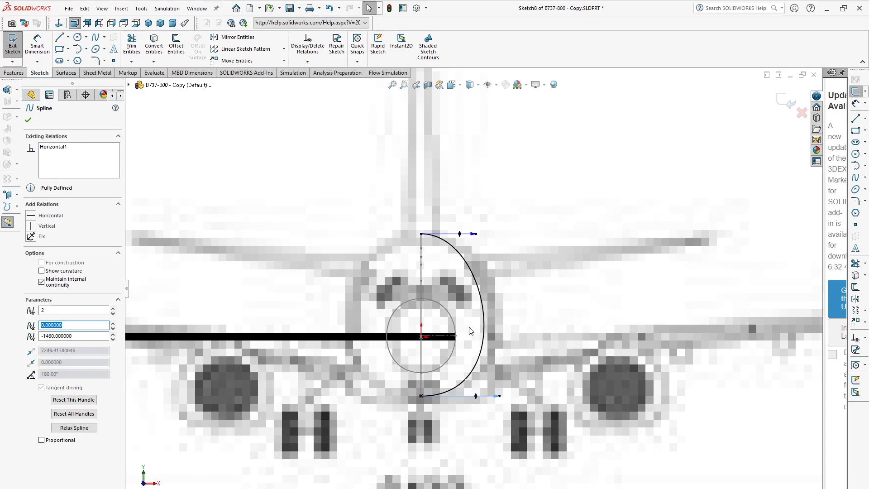
scroll(472, 328, "down", 3)
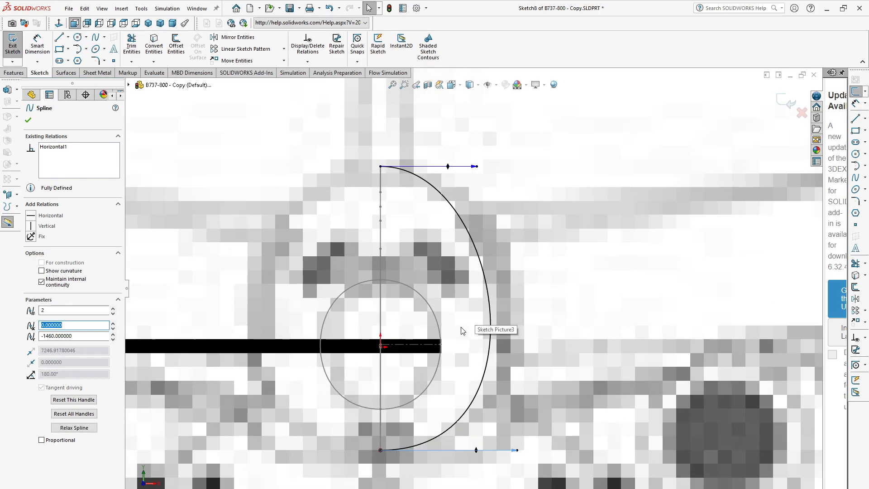
left_click(68, 38)
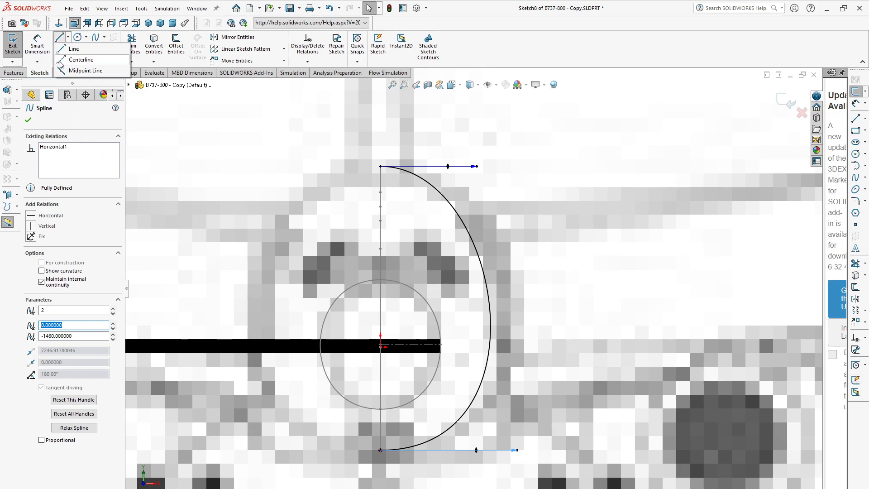
left_click(76, 59)
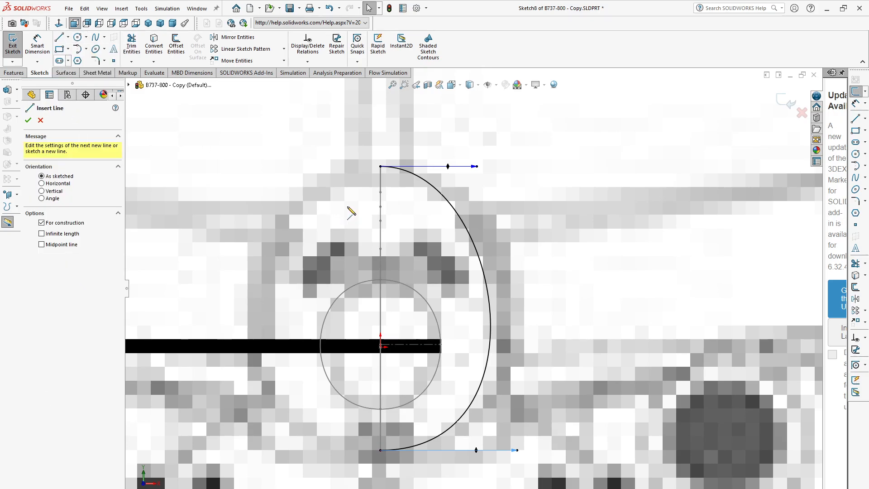
left_click(381, 167)
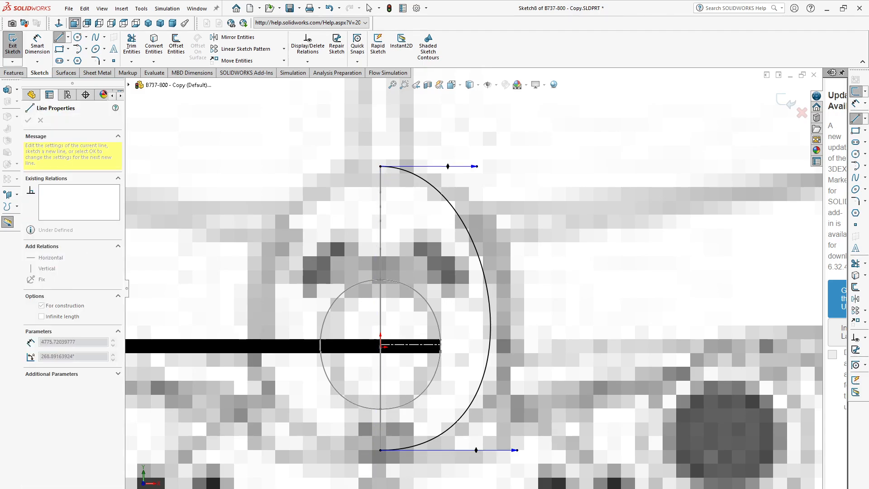
left_click(380, 449)
key("Escape")
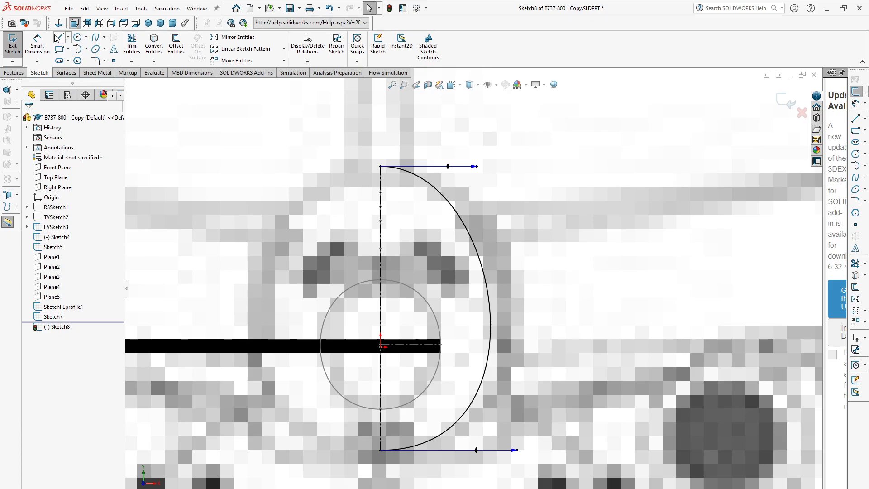
- Draw a horizontal centerline from the vertical centerline's midpoint to the spline, and lengthen the spline's upper tangent handle
left_click(68, 38)
left_click(73, 59)
left_click(380, 307)
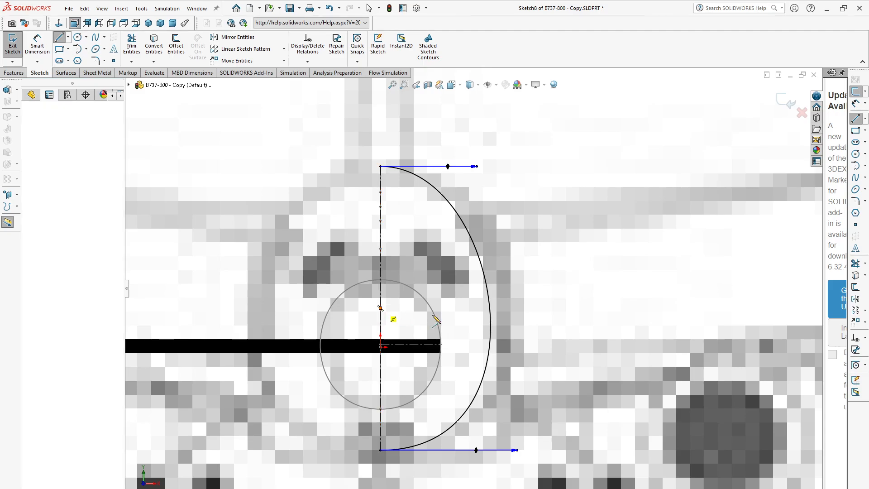
left_click(491, 308)
key("Escape")
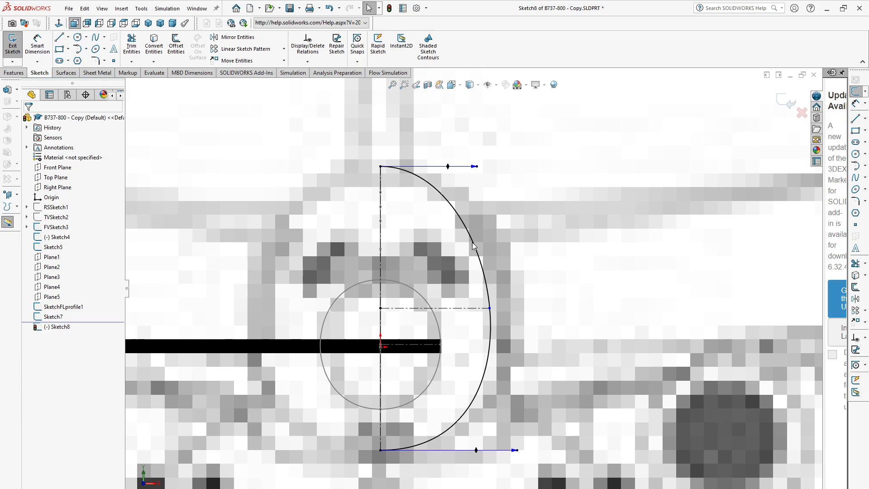
left_click_drag(474, 169, 498, 166)
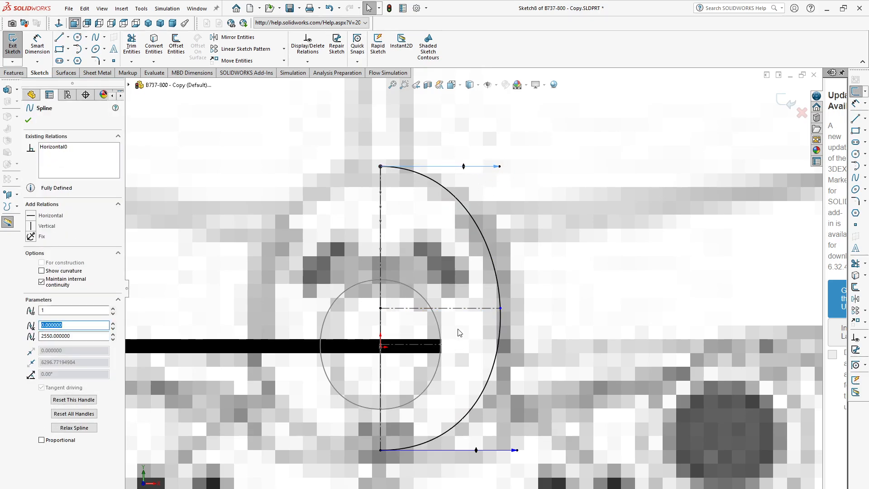
- Dimension the horizontal centerline to 1880 mm, looking up the FL profile 2 width in the Word document of Boeing 737-800 sketches
left_click(37, 45)
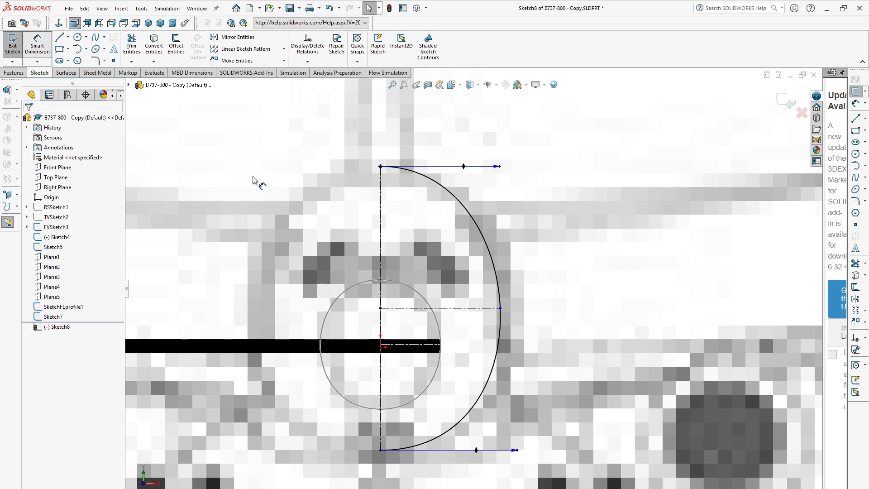
left_click(460, 309)
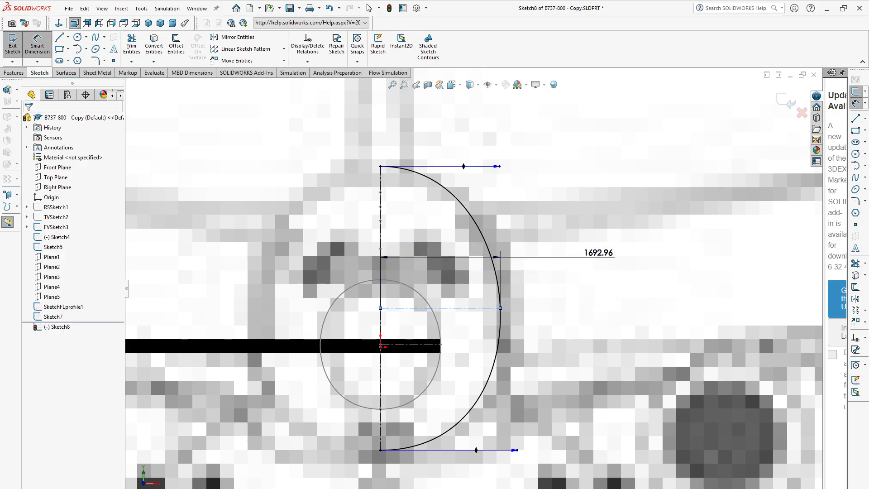
left_click(548, 257)
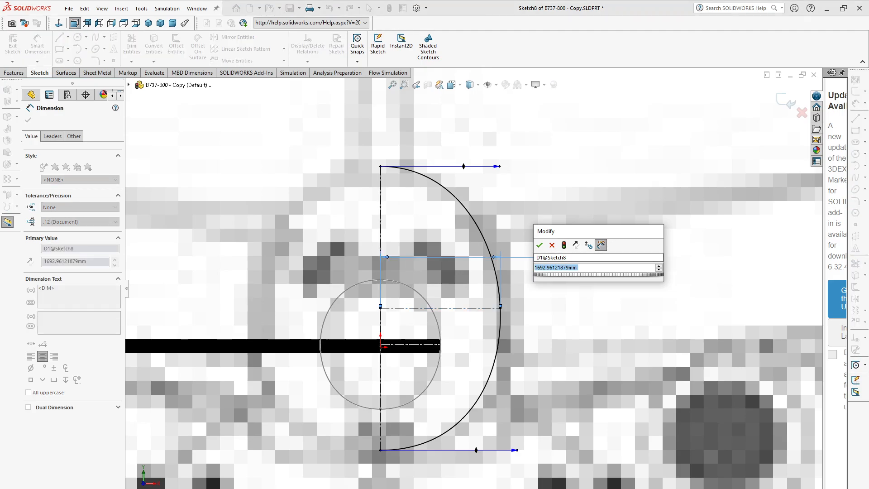
mouse_move(343, 459)
left_click(386, 460)
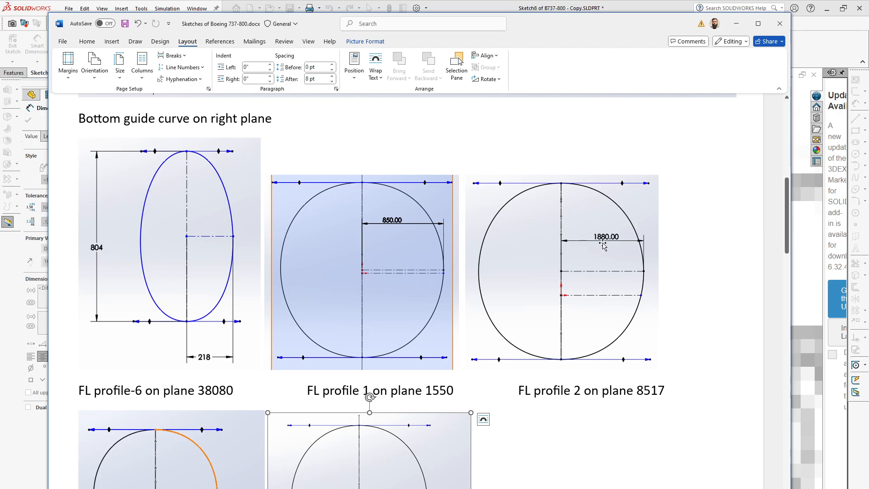
left_click(231, 488)
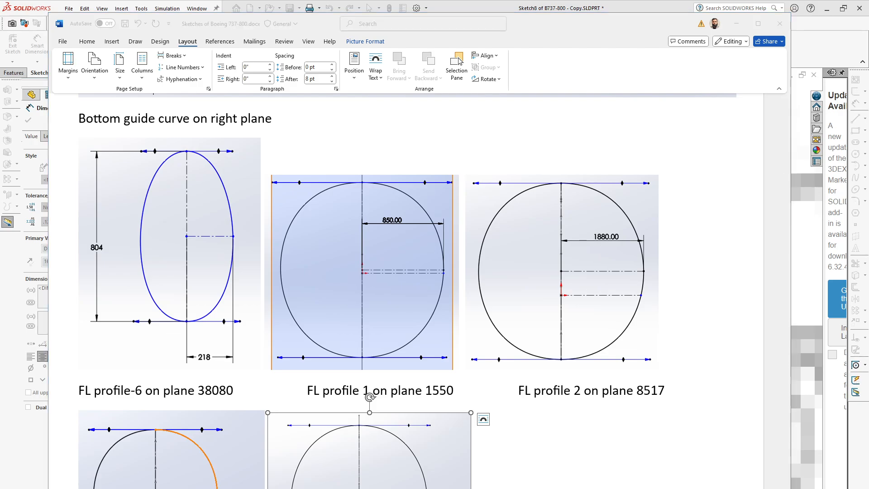
left_click(384, 475)
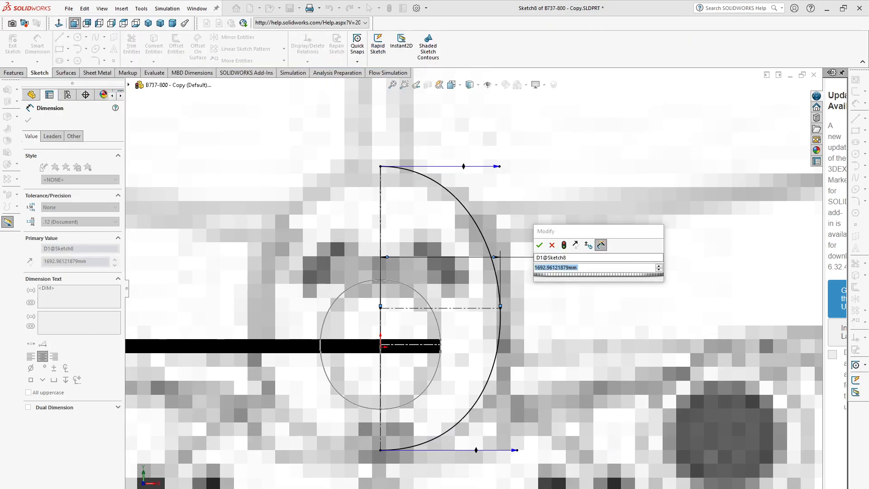
type("1880")
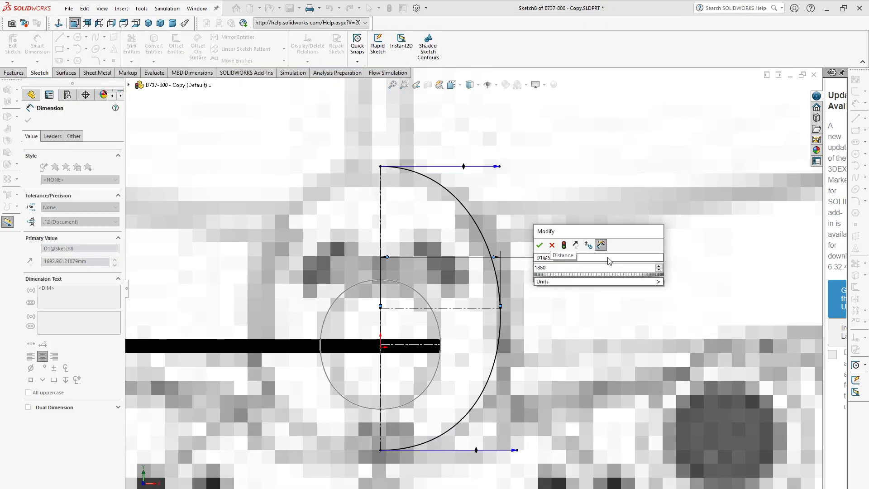
left_click(539, 245)
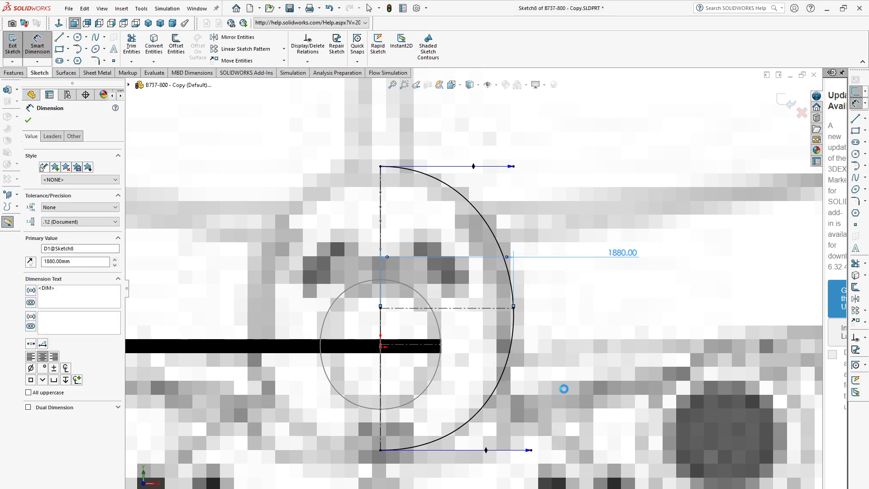
scroll(536, 376, "up", 2)
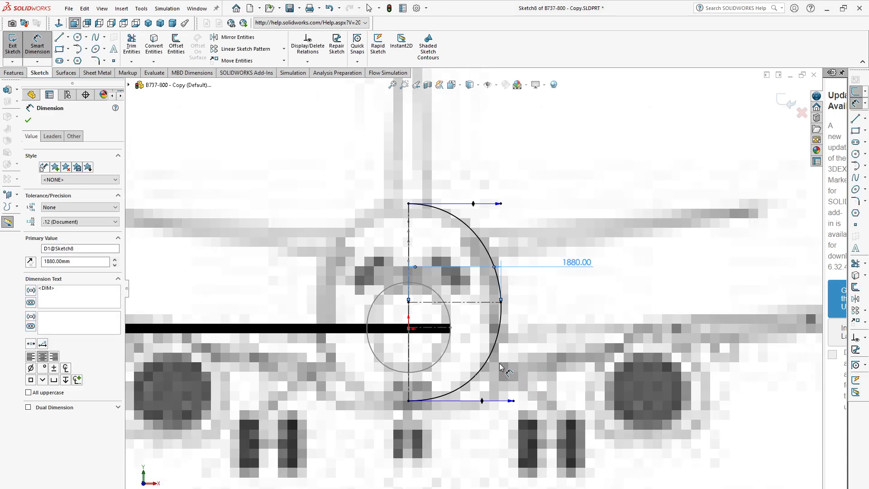
left_click(500, 205)
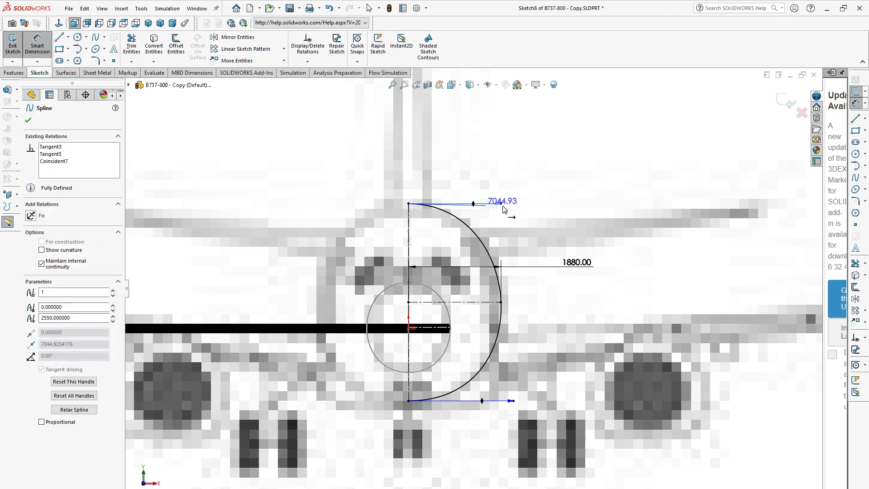
key("Escape")
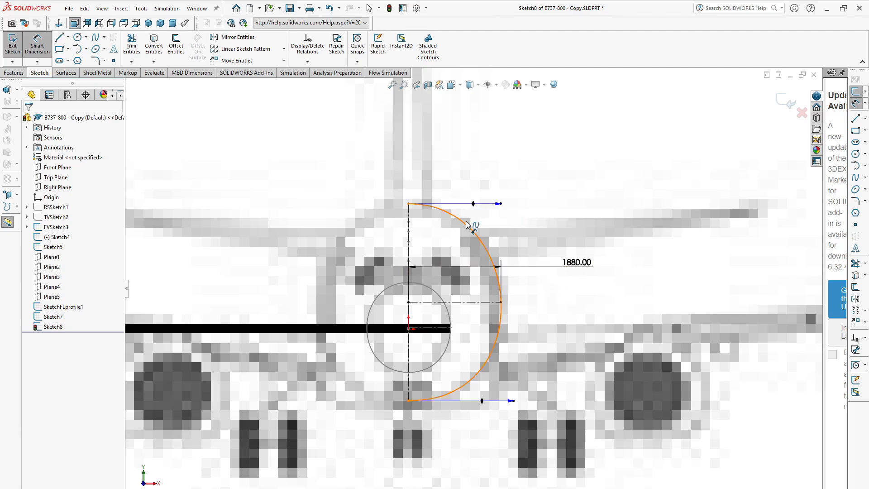
scroll(473, 217, "down", 2)
scroll(495, 262, "up", 3)
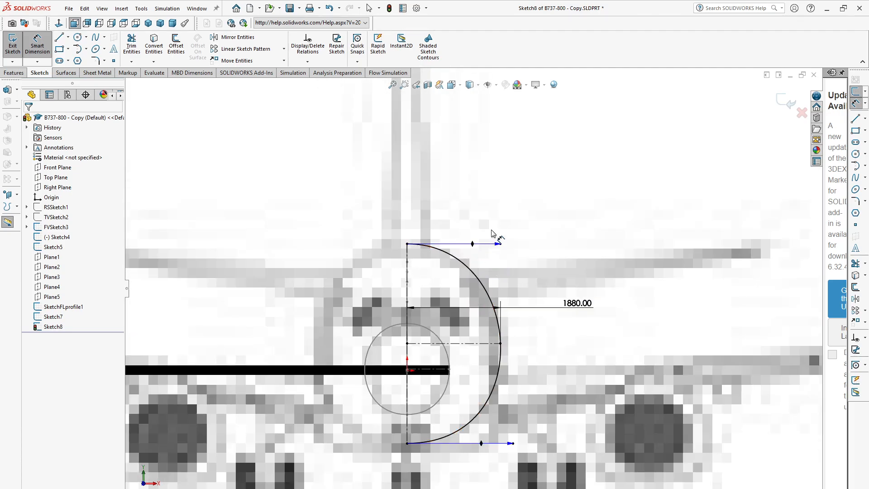
left_click(499, 245)
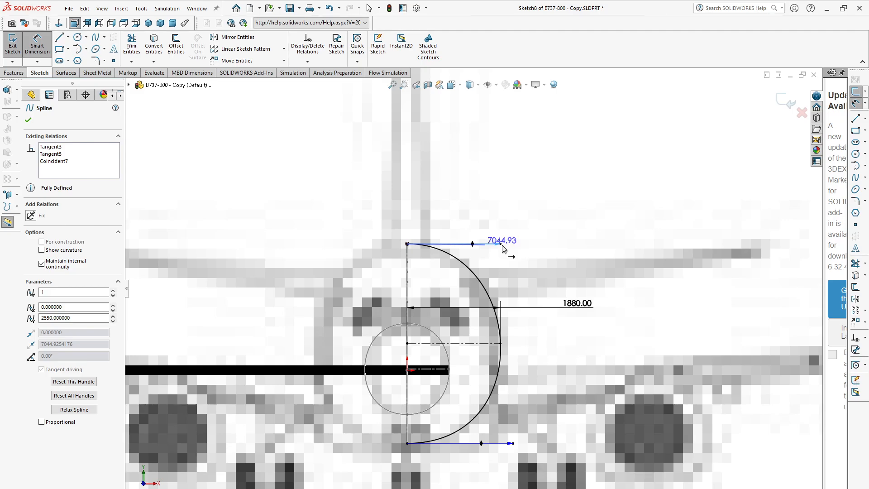
key("Escape")
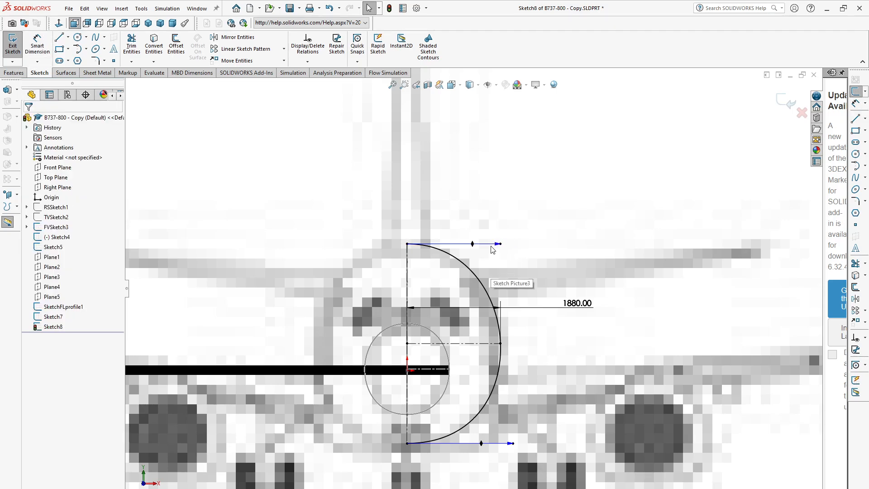
- Pull the spline's upper tangent handle slightly outward and compare the curve with the front-view fuselage outline
left_click(497, 244)
left_click_drag(503, 245, 506, 248)
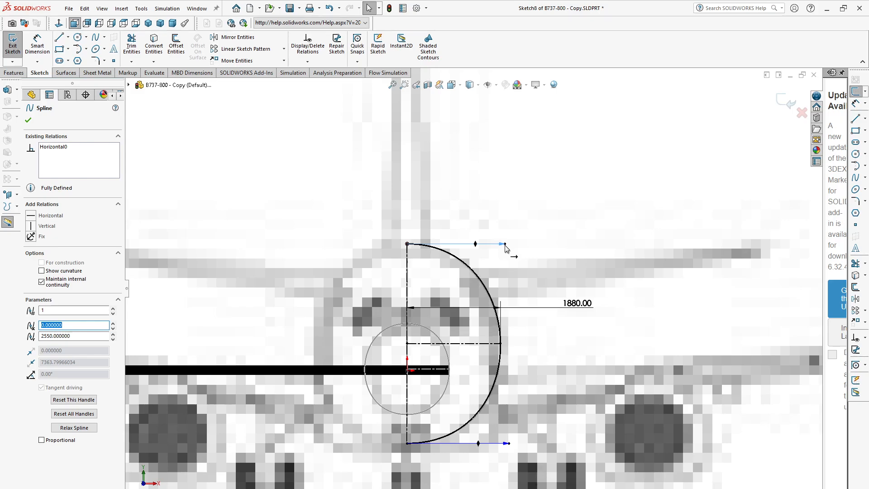
scroll(468, 298, "up", 5)
scroll(468, 301, "down", 5)
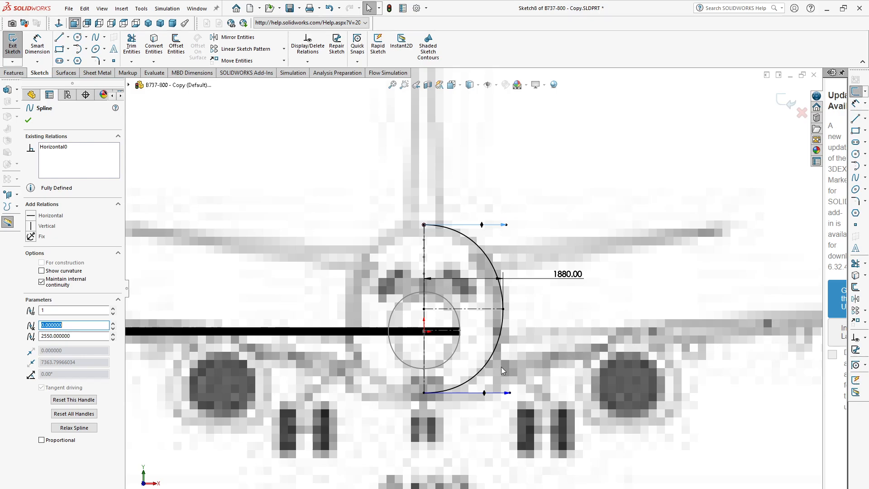
scroll(466, 280, "up", 3)
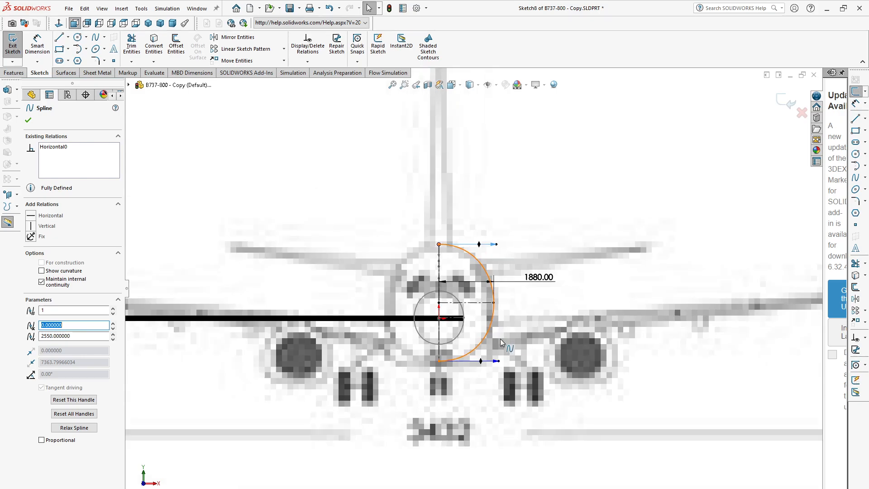
scroll(475, 294, "up", 3)
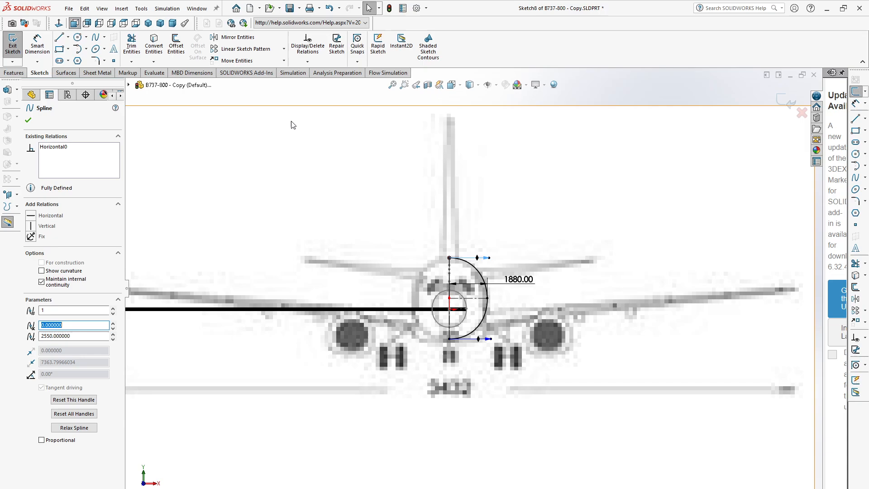
- Mirror the spline about the vertical centerline to close the fuselage cross-section, and exit the sketch
left_click(243, 40)
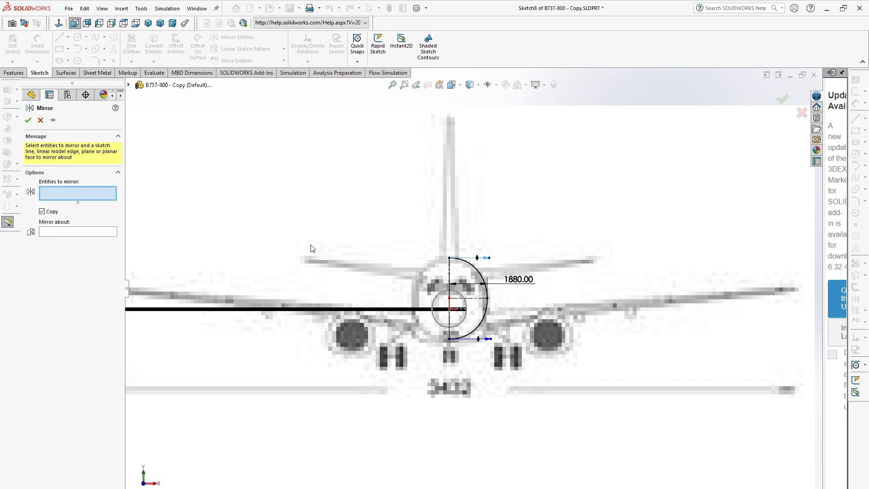
scroll(547, 342, "down", 2)
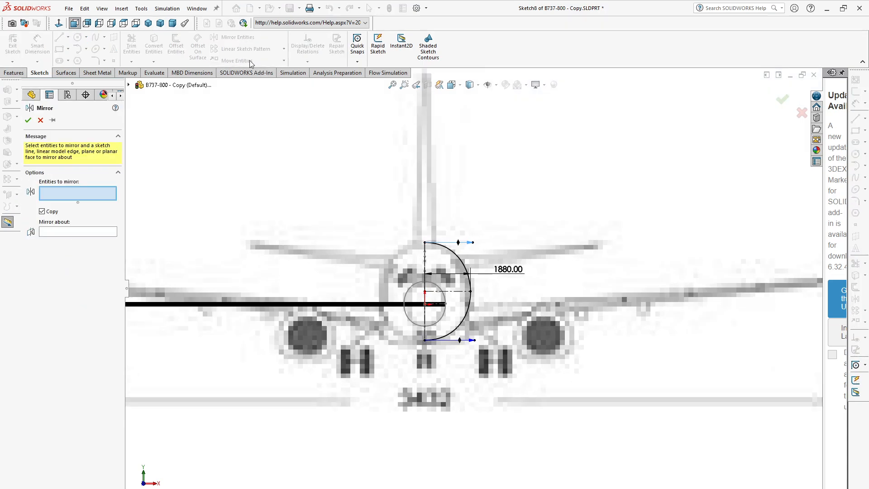
scroll(455, 277, "down", 2)
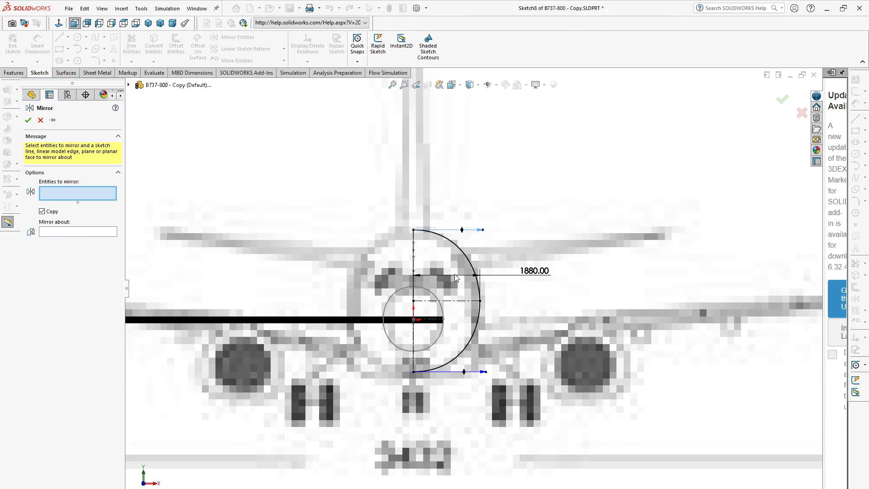
left_click(453, 250)
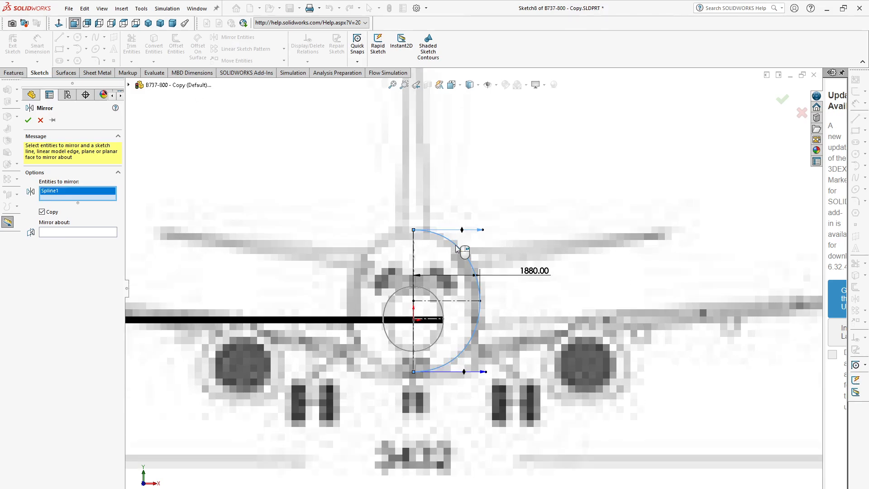
left_click(50, 233)
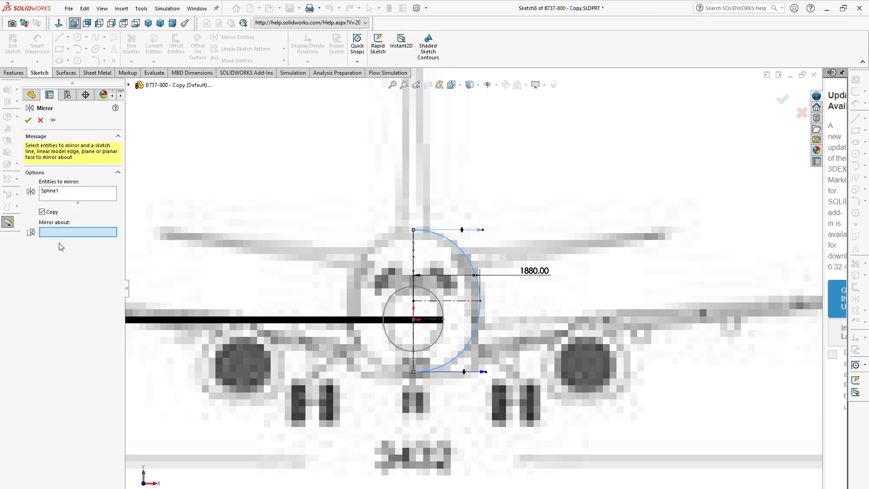
left_click(417, 245)
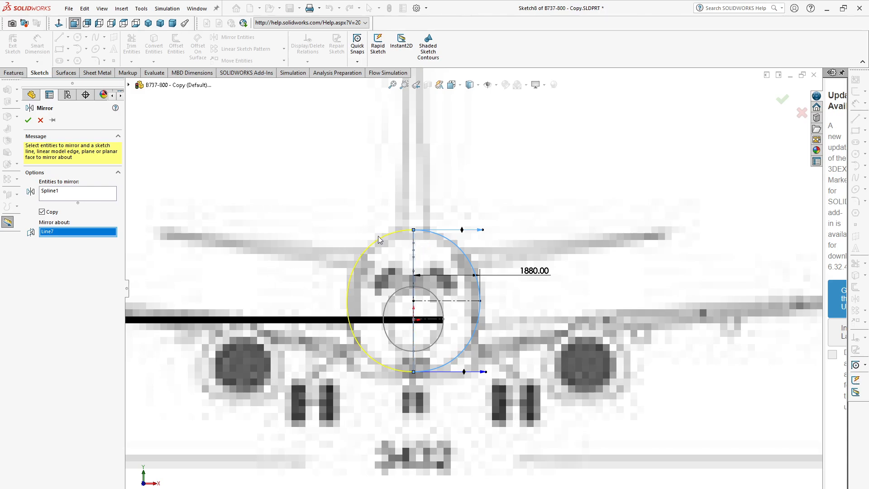
left_click(27, 120)
middle_click_drag(577, 365, 620, 288)
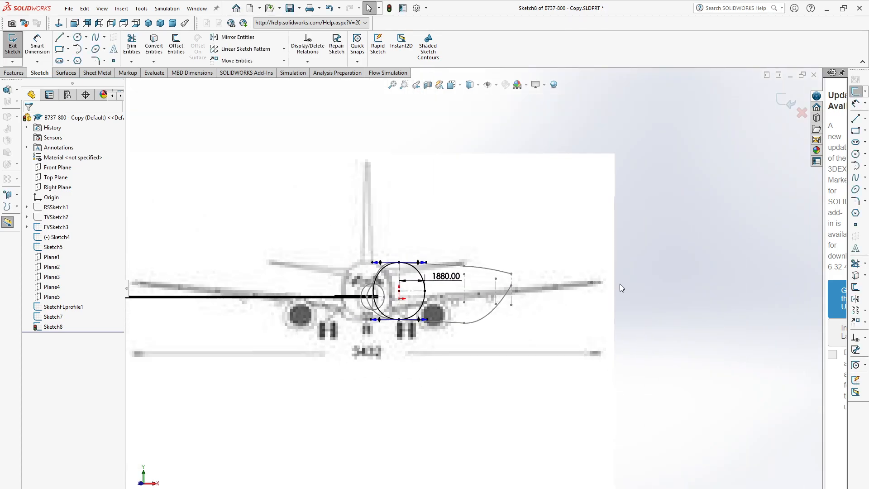
left_click(781, 103)
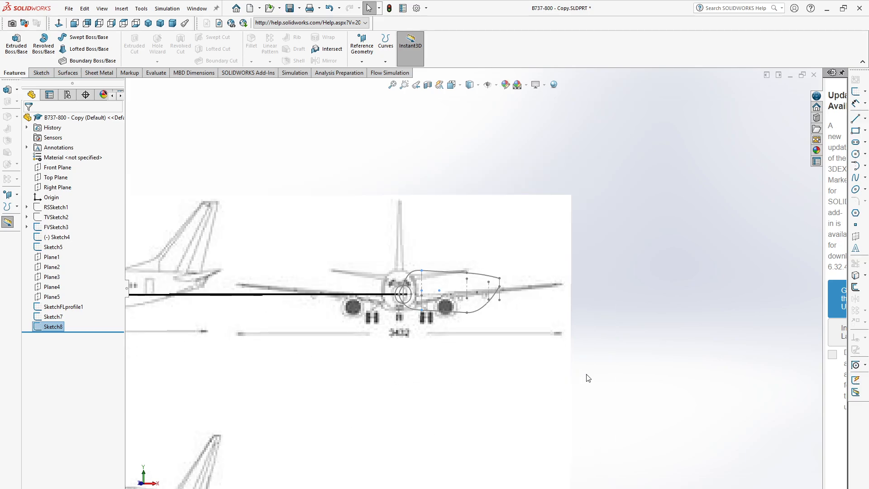
- Start a new sketch on Plane3 for the next fuselage cross-section
left_click(617, 372)
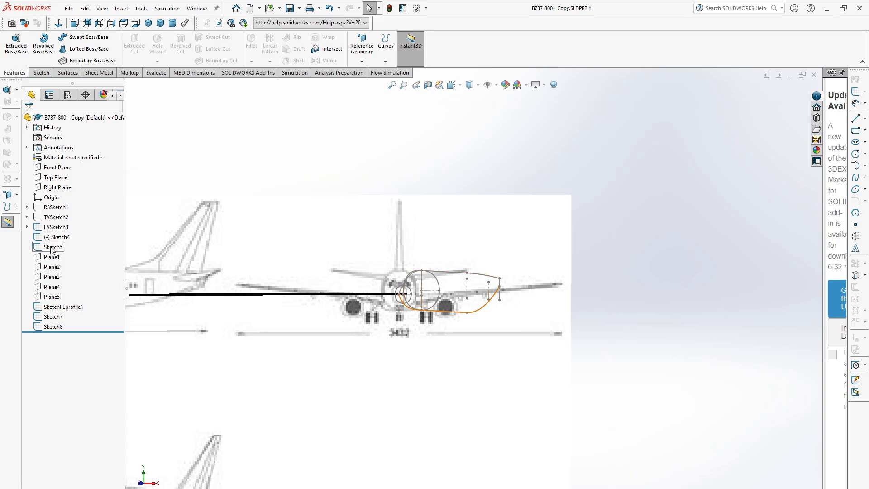
left_click(51, 277)
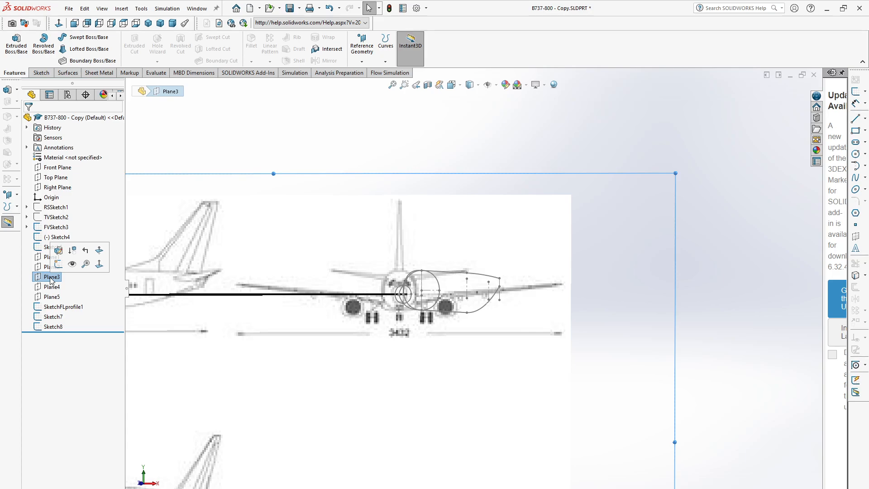
left_click(86, 264)
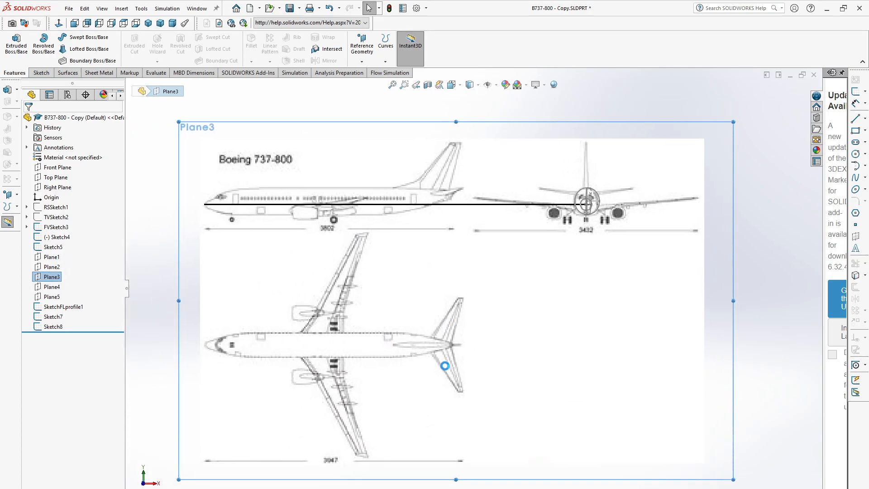
- Copy both splines and the horizontal centerline of the Sketch8 cross-section and paste them into the new sketch, beside the front-view image
scroll(633, 200, "down", 5)
scroll(519, 318, "up", 2)
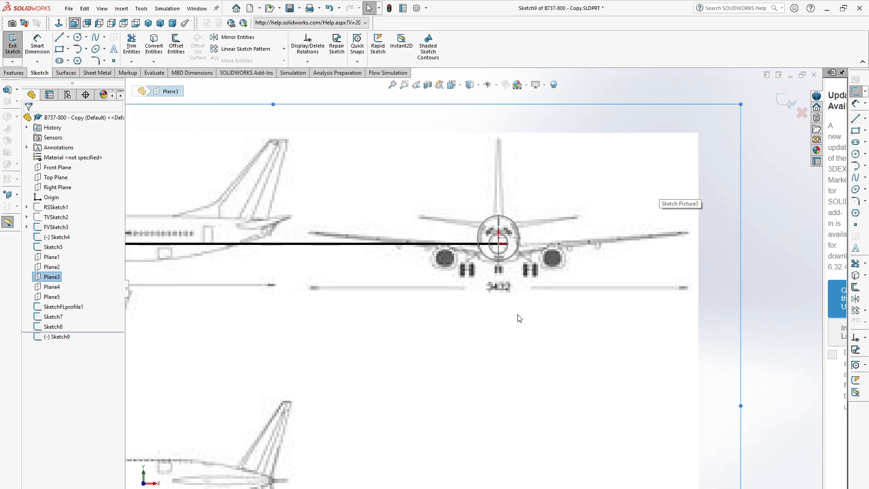
scroll(519, 318, "up", 2)
scroll(500, 246, "down", 5)
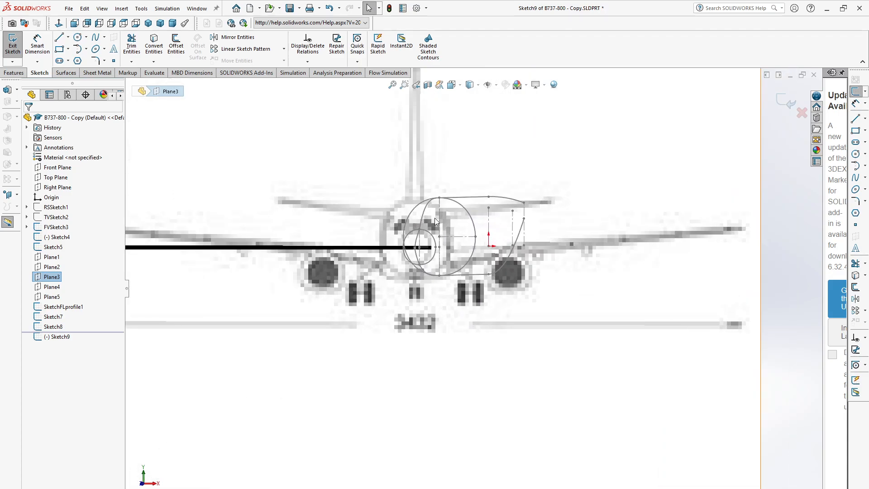
scroll(434, 220, "down", 1)
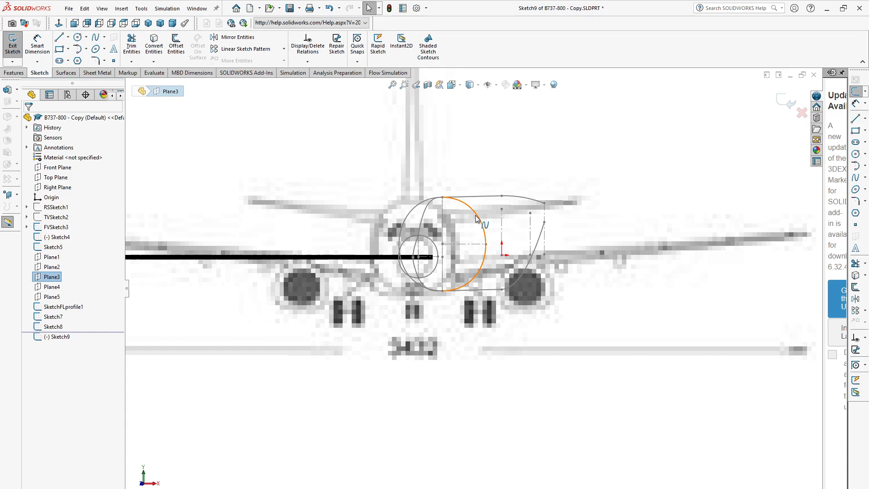
left_click(476, 218)
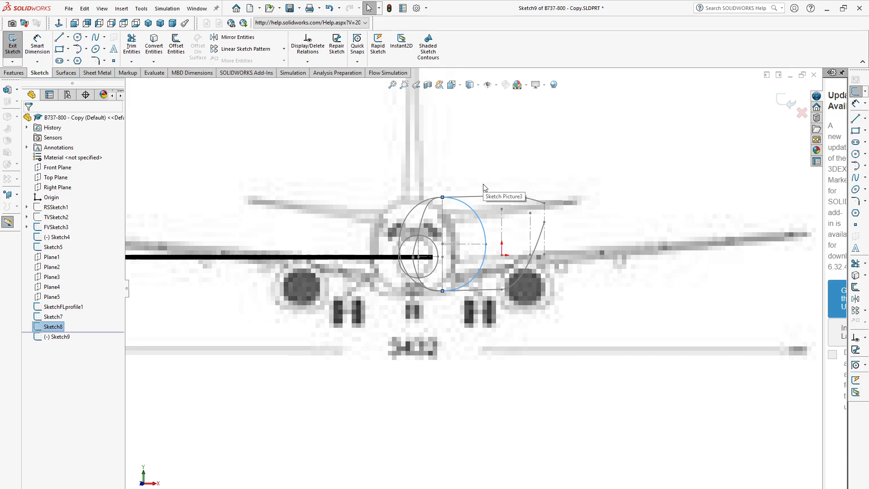
scroll(448, 216, "down", 3)
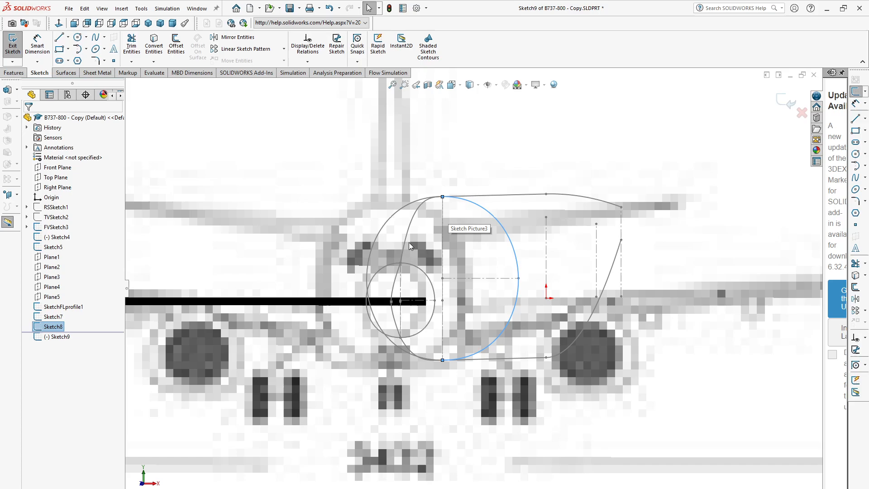
scroll(482, 260, "up", 3)
scroll(427, 233, "down", 3)
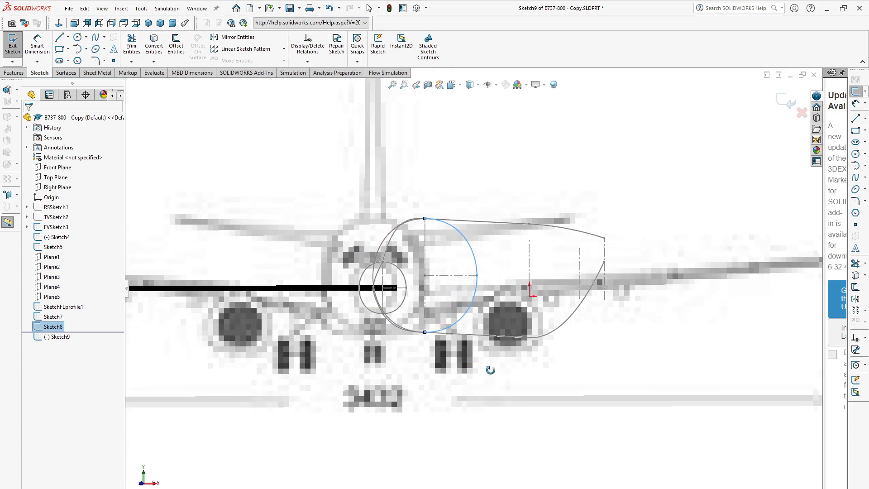
scroll(414, 242, "up", 3)
scroll(457, 267, "down", 3)
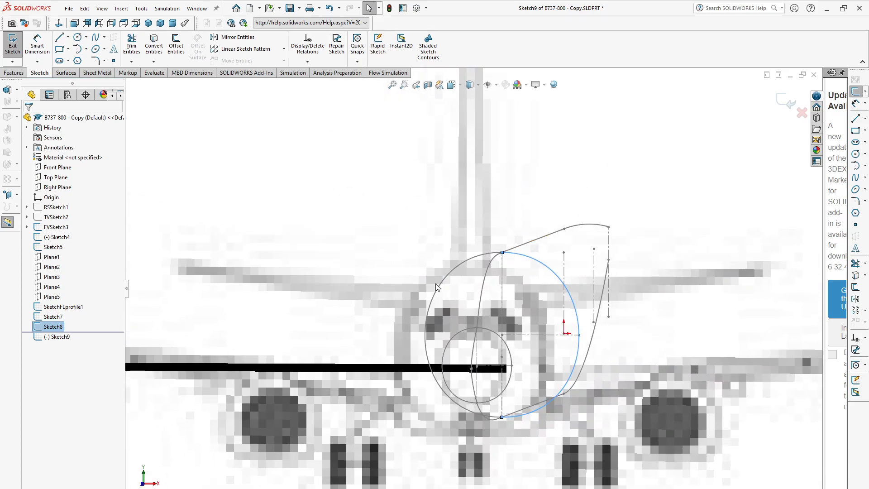
scroll(531, 310, "up", 3)
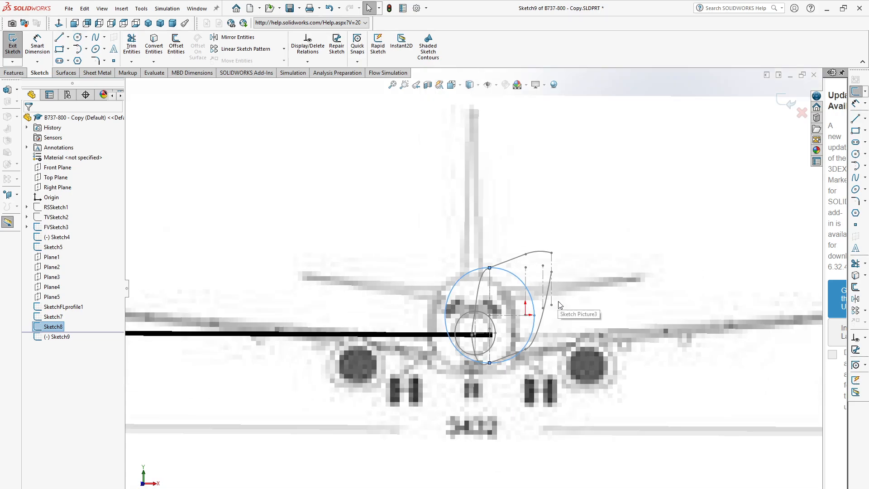
scroll(553, 304, "down", 3)
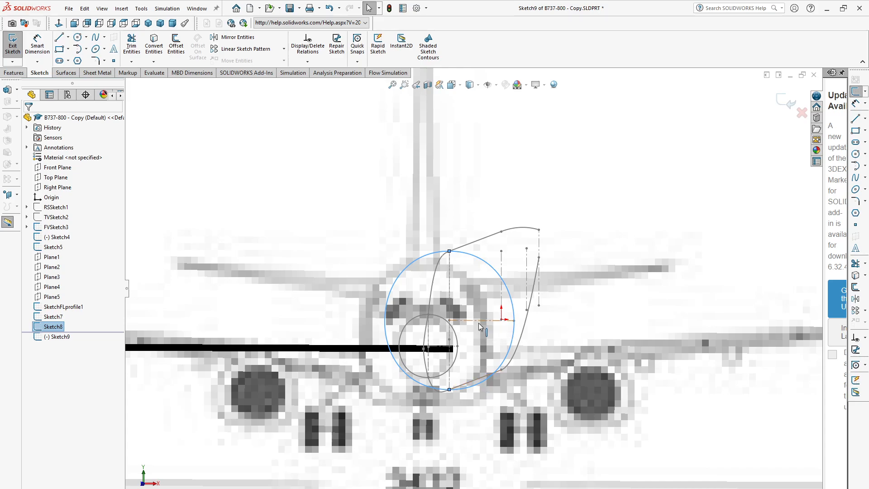
scroll(478, 326, "up", 3)
scroll(452, 283, "down", 3)
left_click(485, 321, "ctrl")
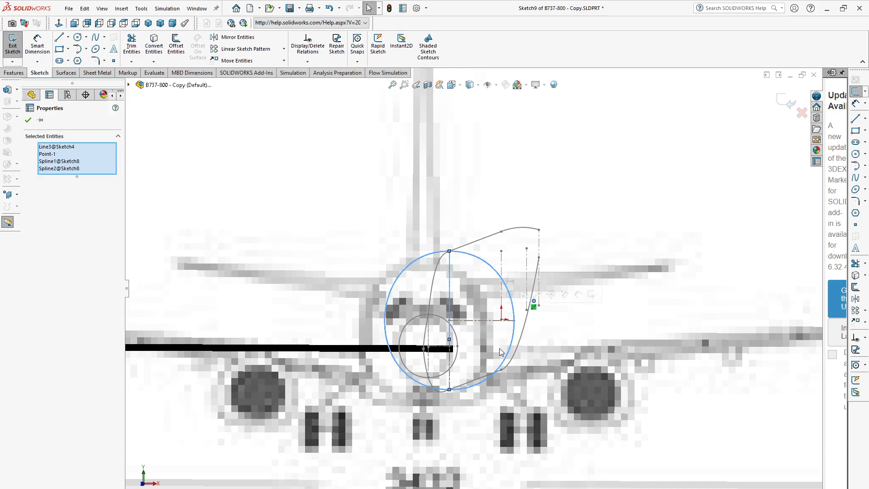
left_click(482, 321, "ctrl")
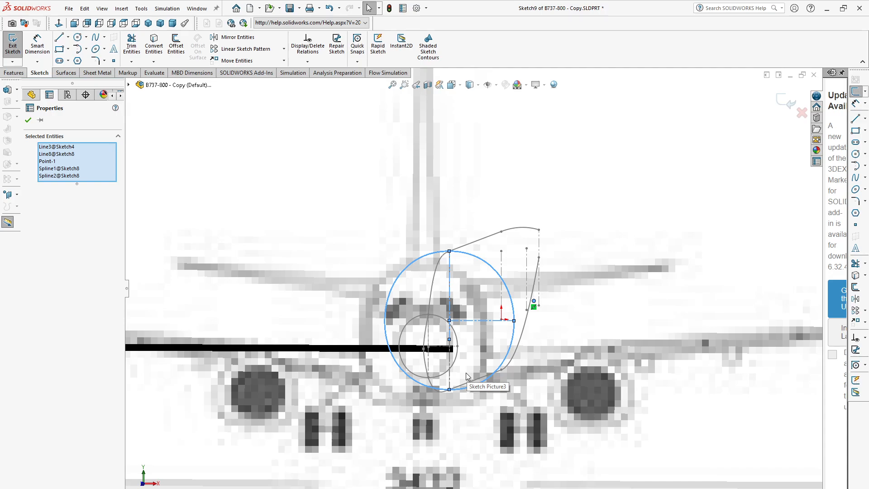
key("f")
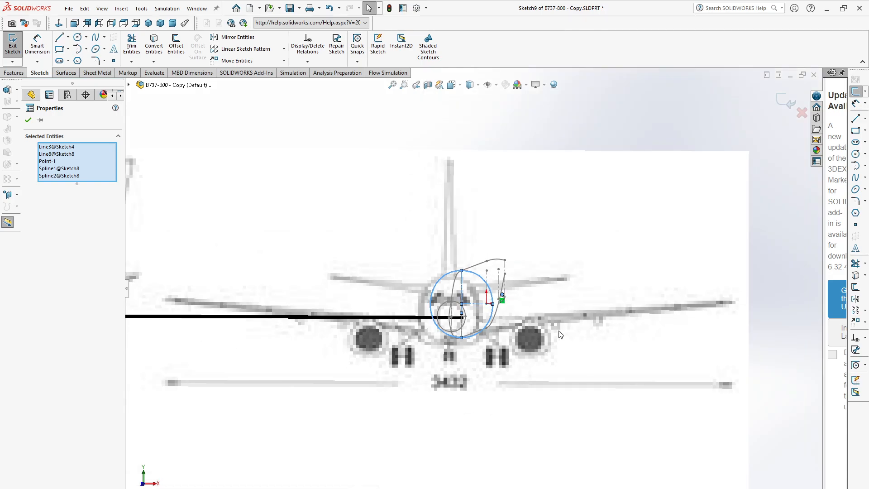
left_click(597, 246)
key("ctrl+v")
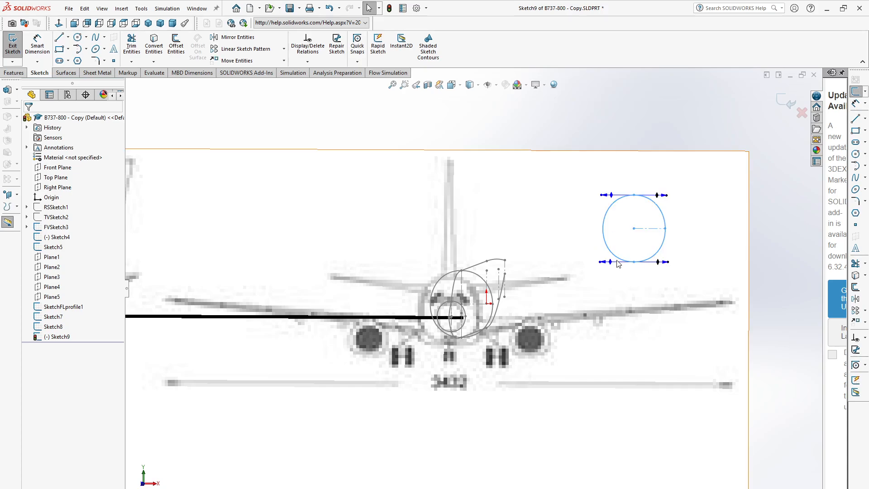
- Move the pasted cross-section with Move Entities, From/To, from its top spline point to the upper side-view profile's point at Plane3
left_click(237, 61)
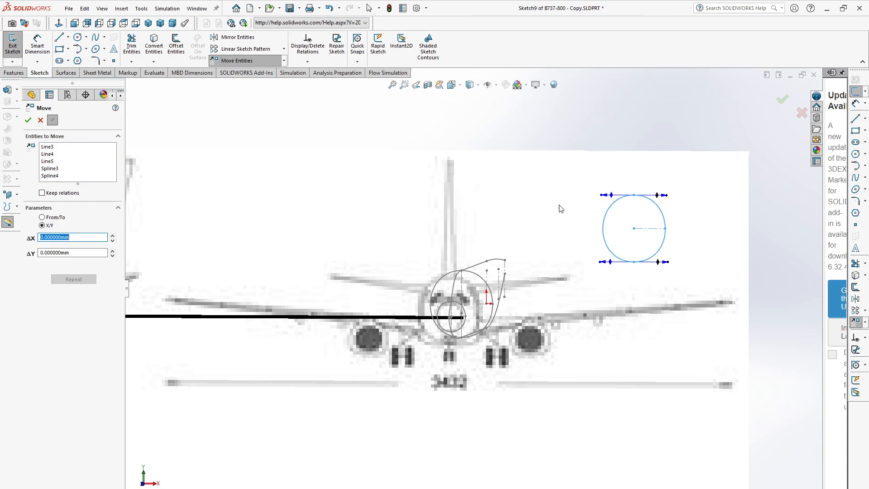
left_click(42, 218)
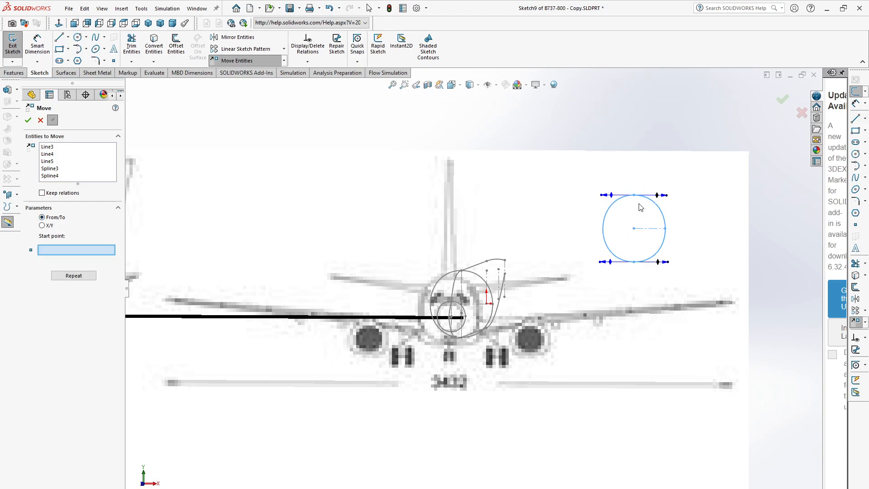
scroll(641, 207, "down", 1)
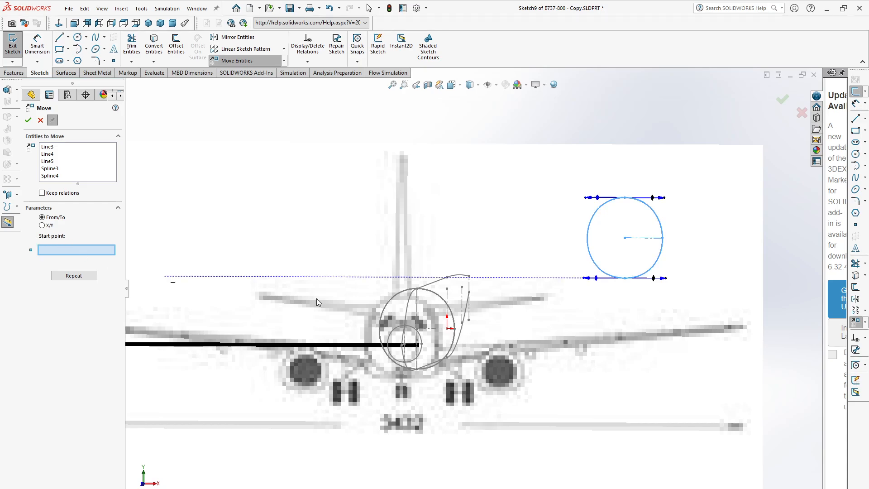
scroll(633, 210, "down", 2)
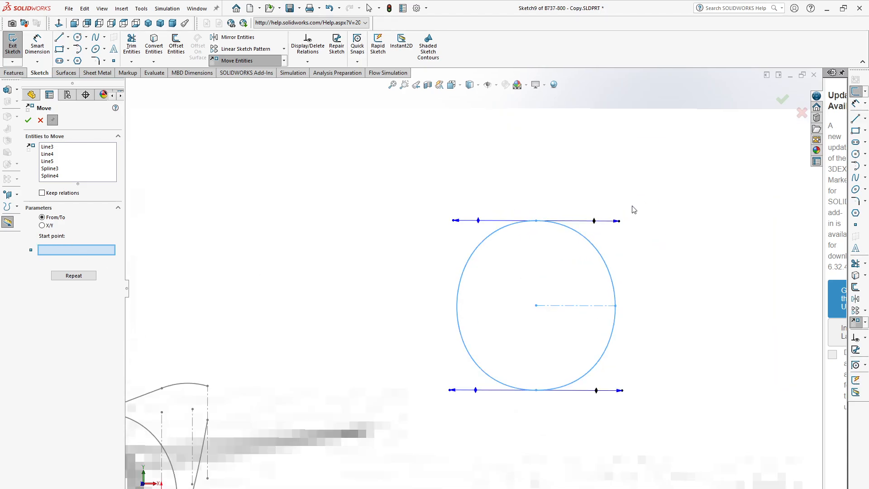
left_click(536, 220)
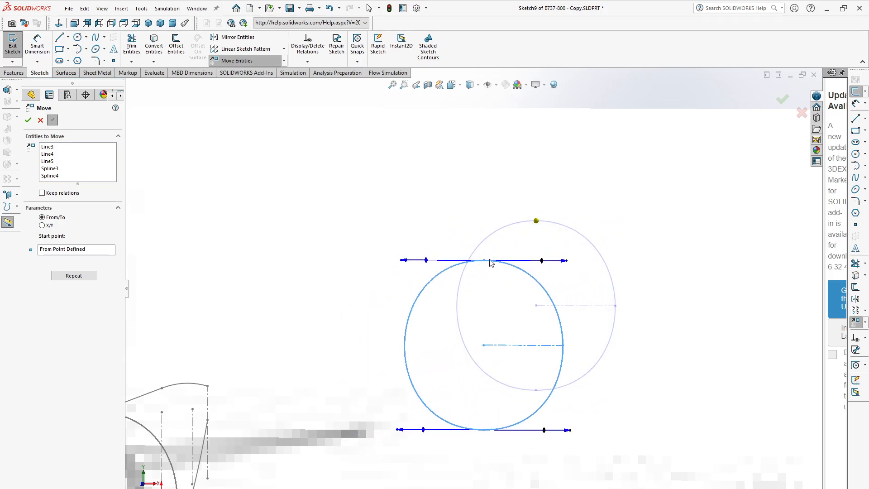
scroll(453, 272, "up", 4)
scroll(412, 352, "down", 2)
scroll(411, 352, "down", 3)
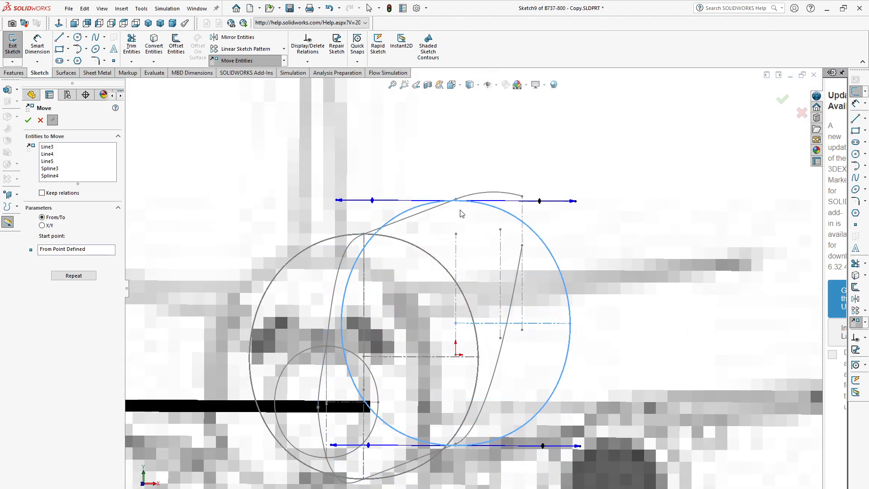
scroll(457, 204, "down", 3)
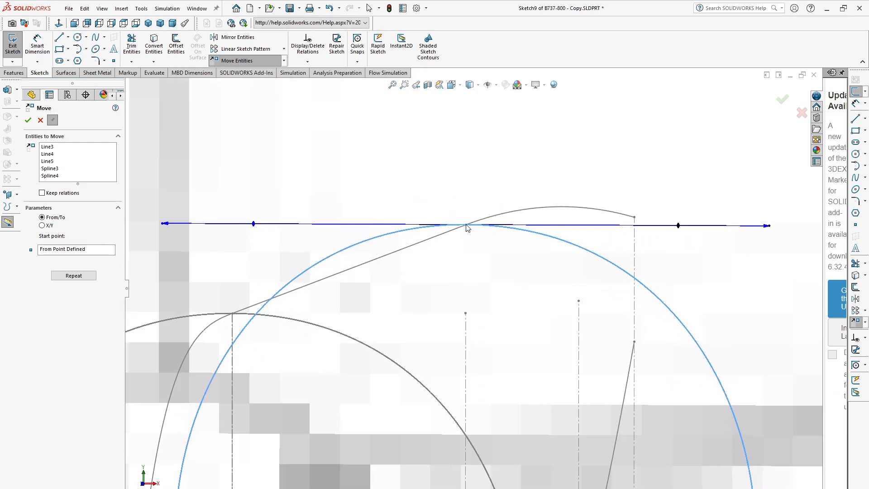
scroll(468, 235, "up", 3)
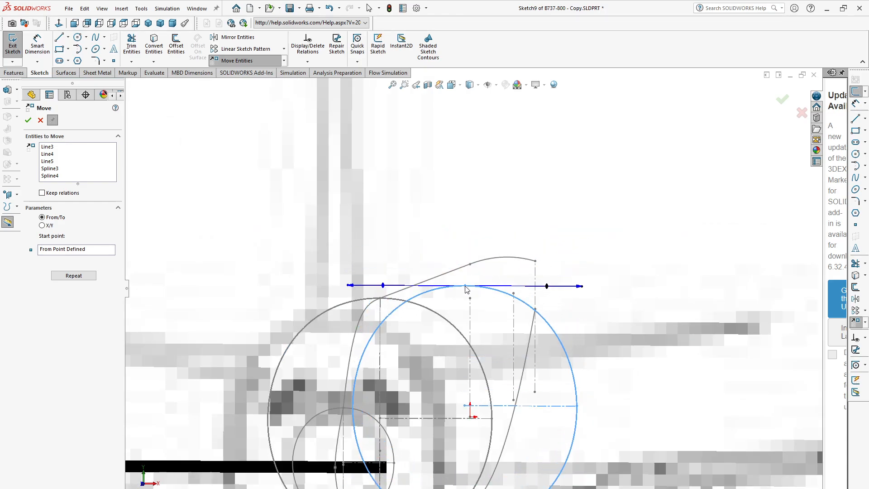
middle_click_drag(466, 286, 475, 273)
key("space")
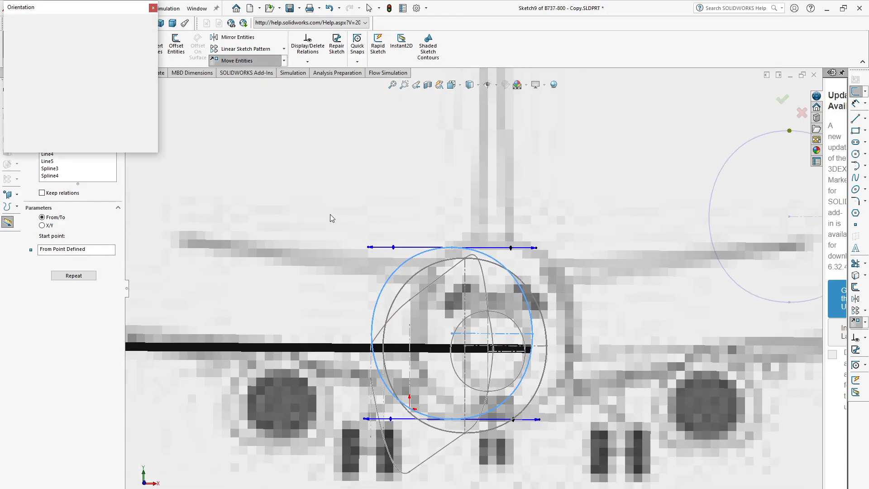
left_click(21, 49)
scroll(414, 310, "up", 10)
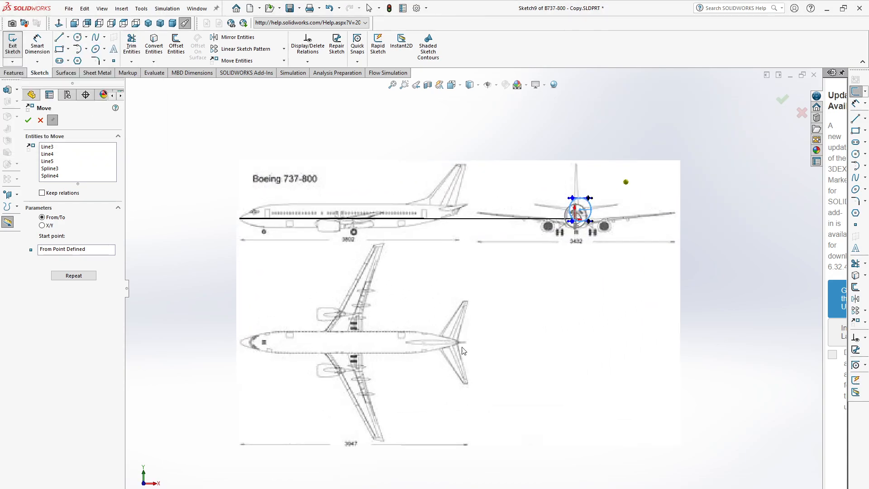
scroll(547, 252, "up", 3)
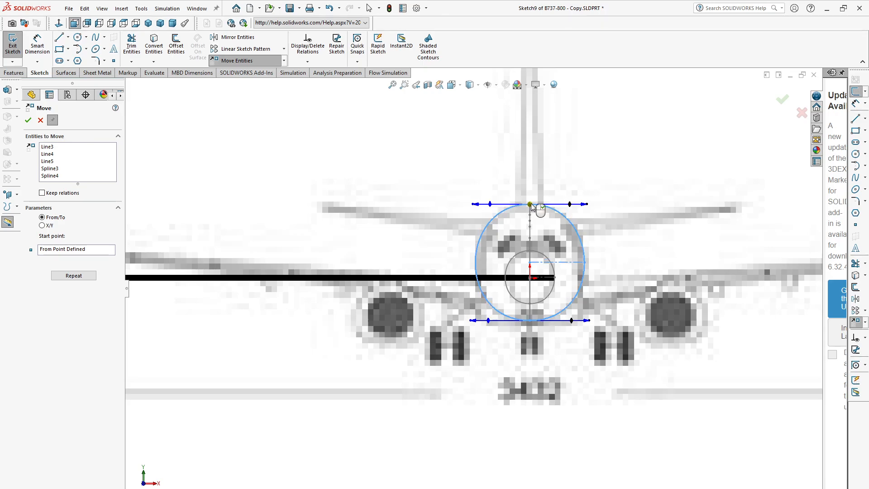
left_click(531, 205)
- Add a Pierce relation between the cross-section's top point and the upper side-view profile line of Sketch4
scroll(598, 314, "up", 3)
scroll(592, 310, "down", 2)
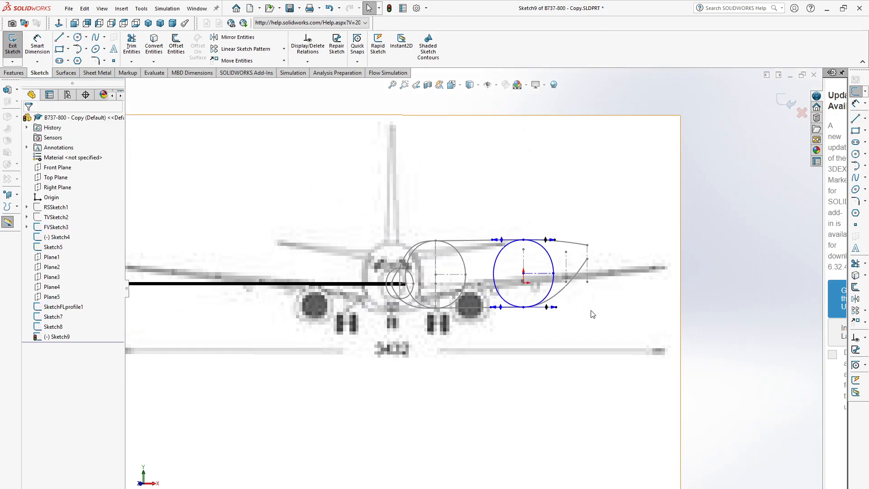
scroll(502, 310, "down", 3)
scroll(488, 248, "down", 2)
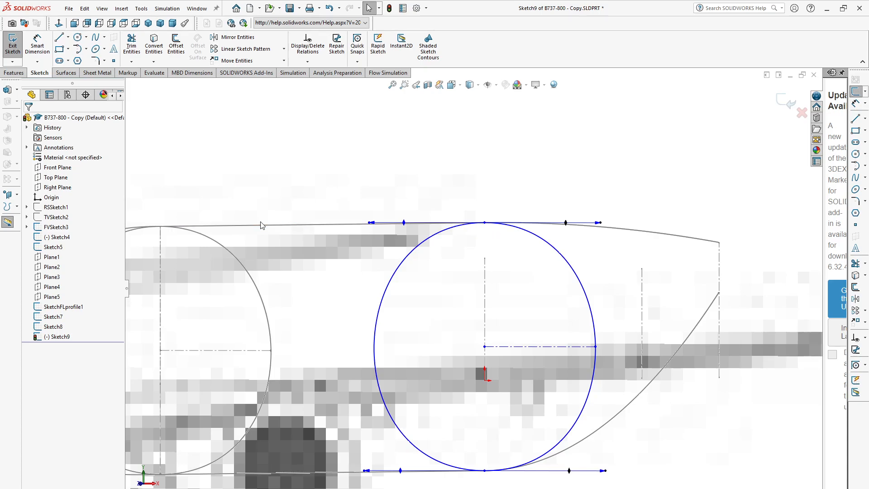
left_click(485, 222)
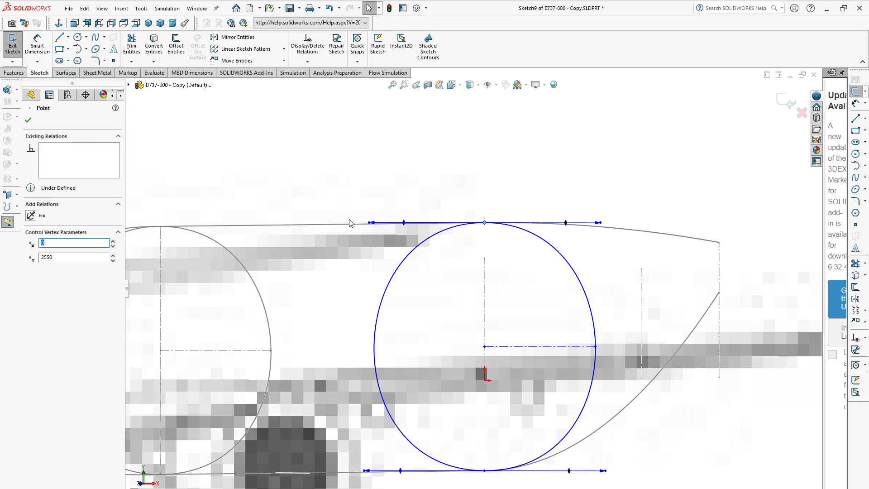
left_click(351, 224, "ctrl")
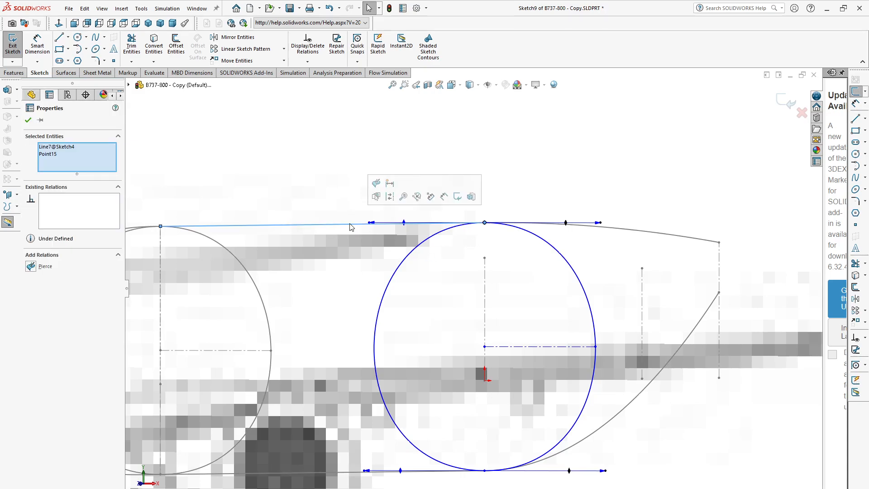
left_click(31, 266)
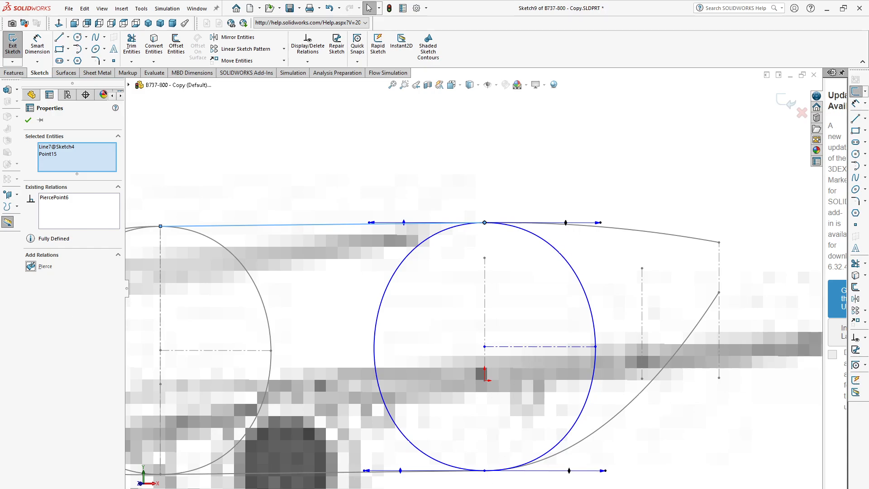
- Add a Pierce relation between the cross-section's bottom point and the lower side-view profile line of Sketch5, and exit the sketch
scroll(485, 434, "down", 4)
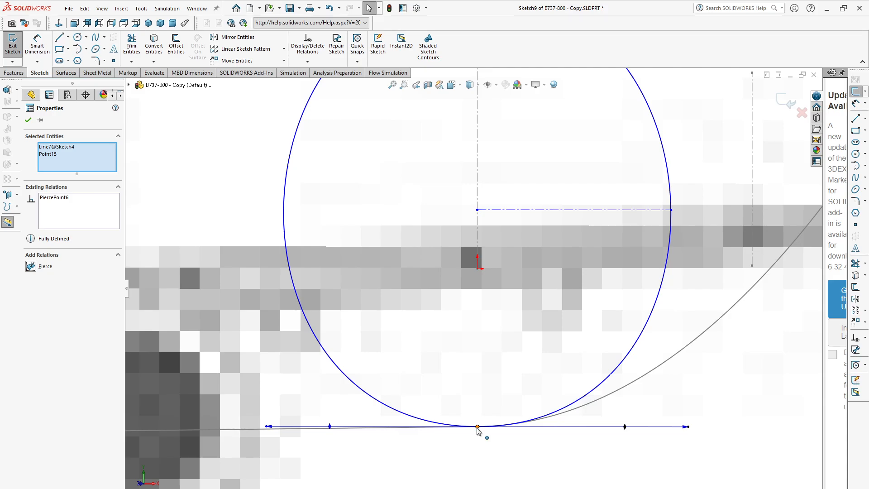
left_click(477, 427)
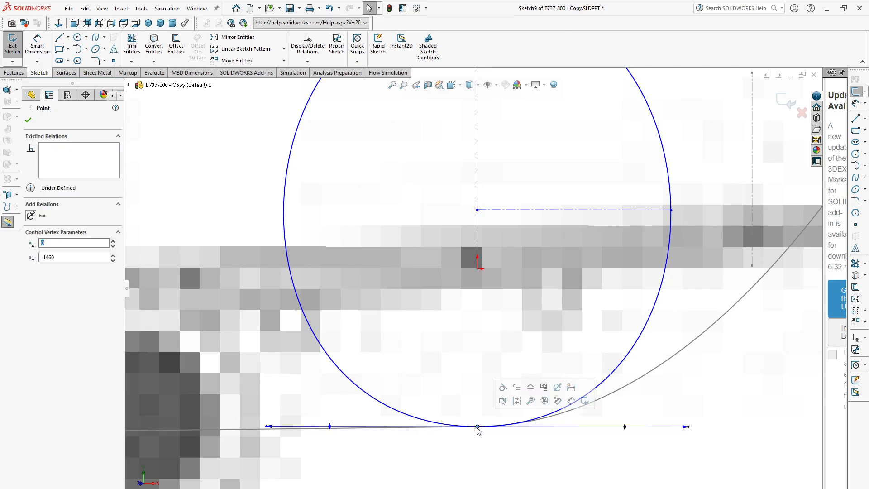
left_click(249, 430, "ctrl")
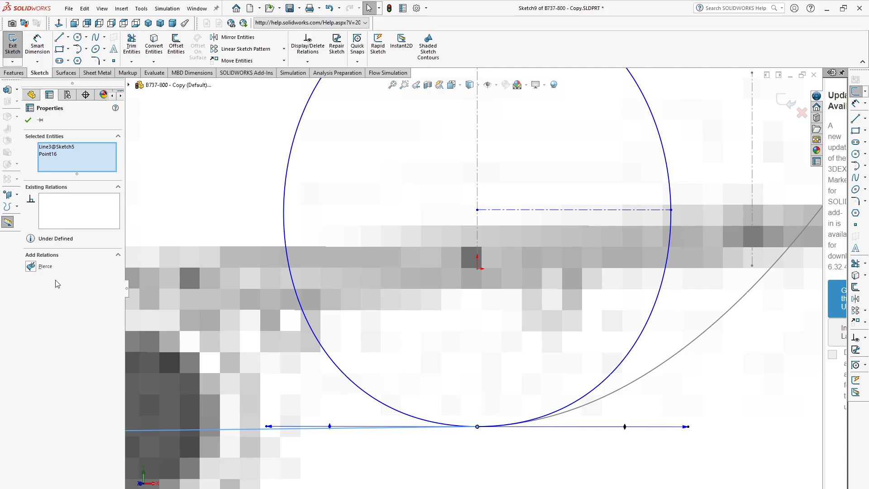
left_click(32, 268)
key("f")
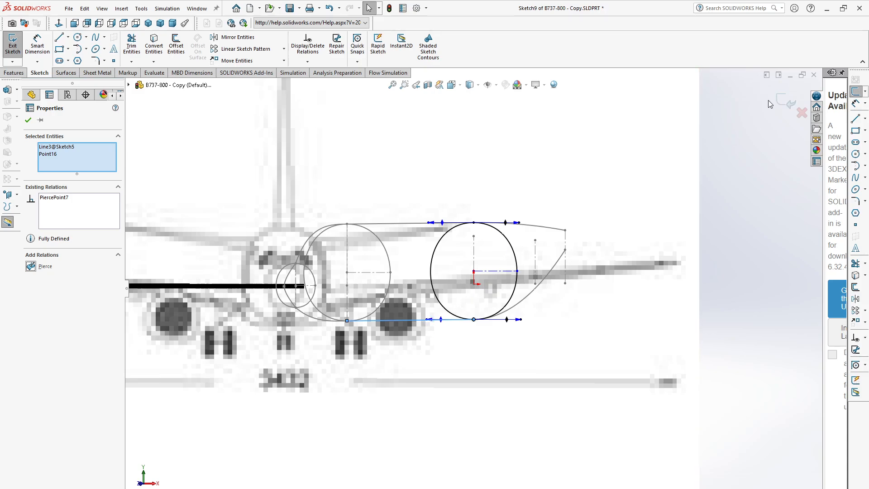
left_click(786, 102)
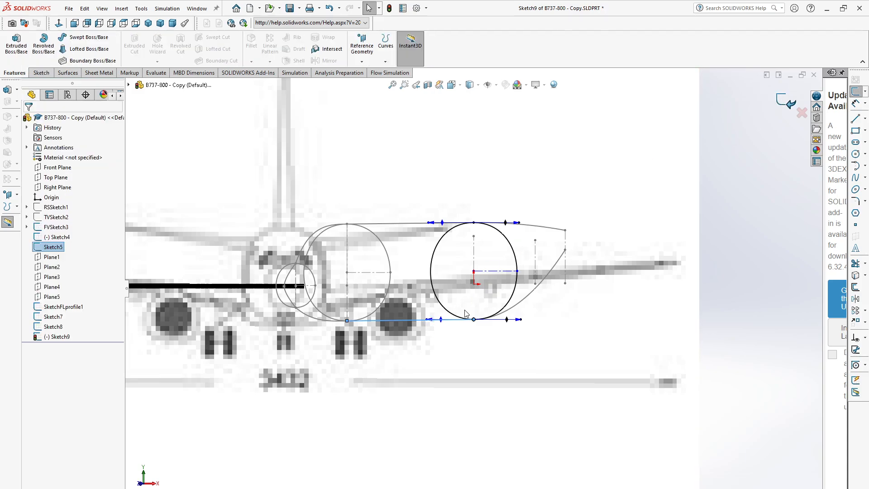
scroll(475, 316, "up", 5)
left_click(644, 392)
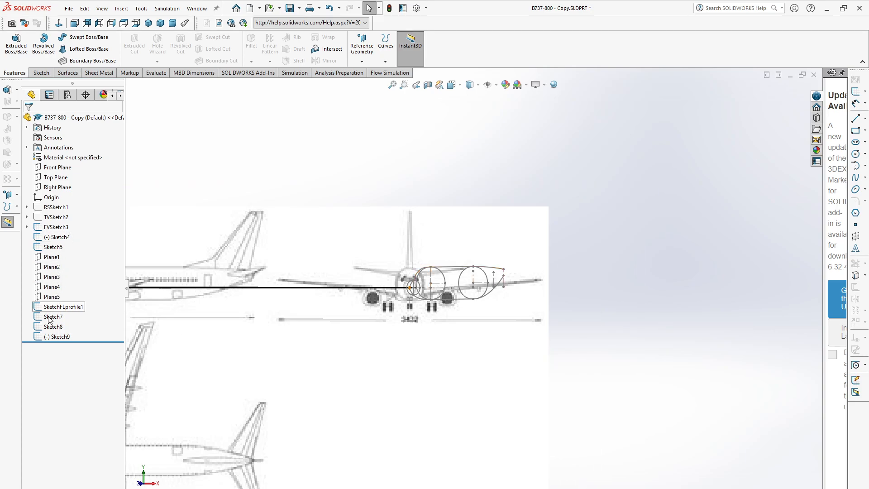
- Start a sketch on Plane4 and draw a two-point vertical spline through the fuselage centre, spanning from above to below the front-view fuselage outline
left_click(49, 287)
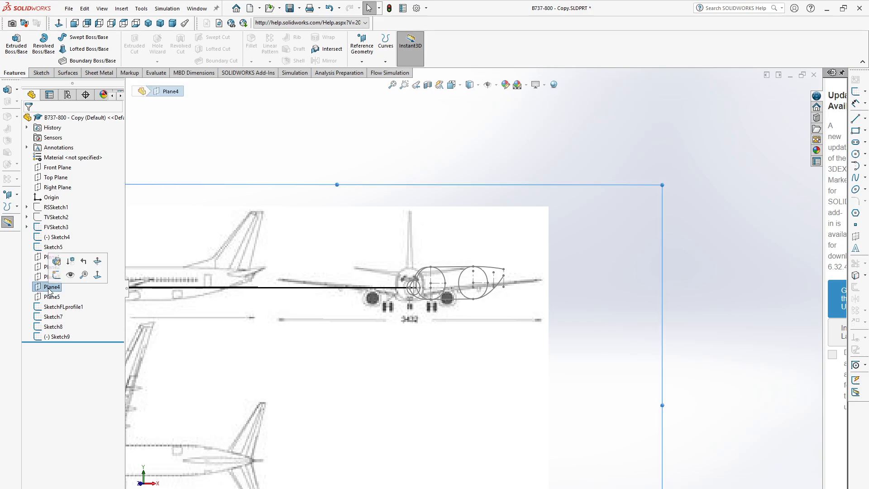
left_click(56, 275)
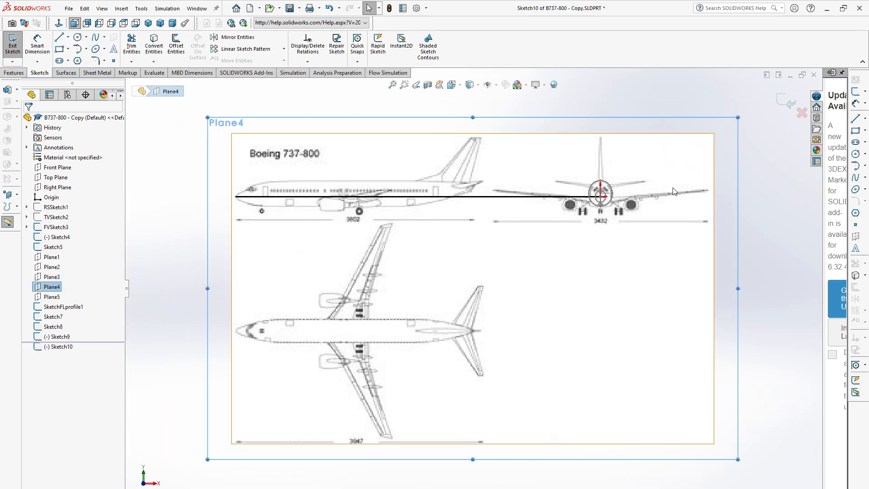
scroll(674, 191, "down", 3)
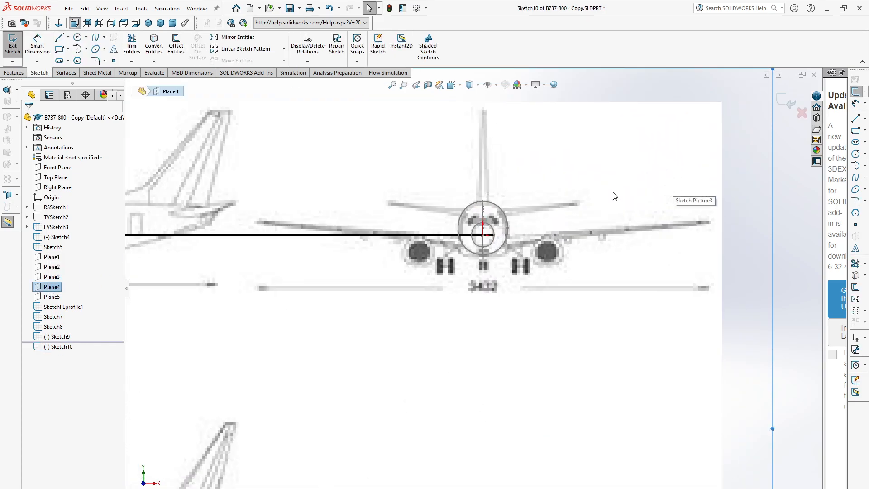
left_click(95, 37)
scroll(549, 227, "down", 3)
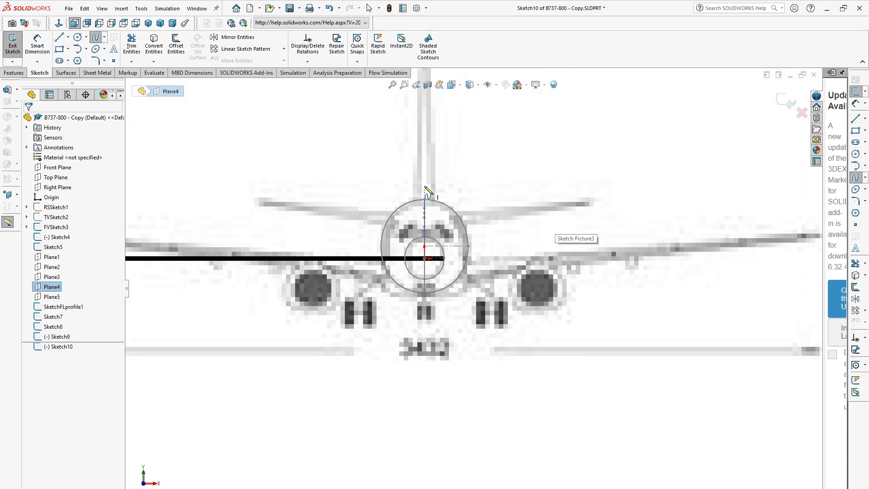
left_click(424, 186)
left_click(424, 304)
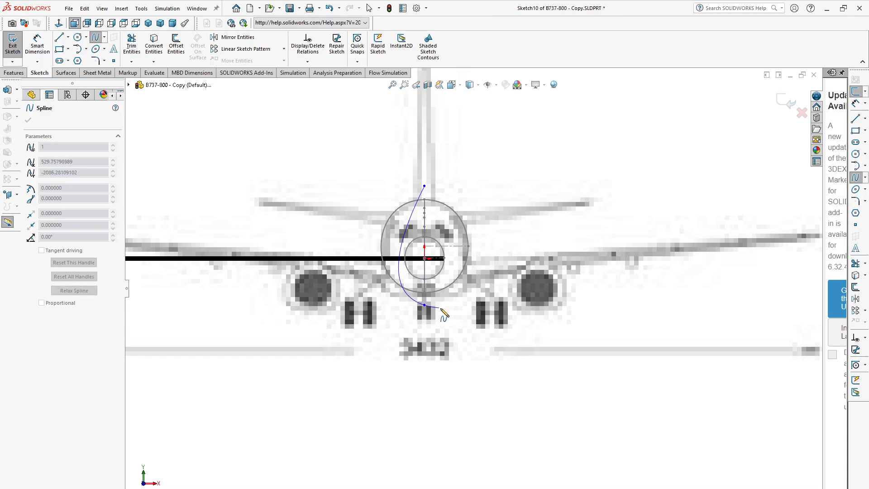
key("Escape")
- Pull the spline's upper and lower tangent handles outward to bulge it into a half cross-section on the right side of the fuselage
scroll(447, 194, "down", 2)
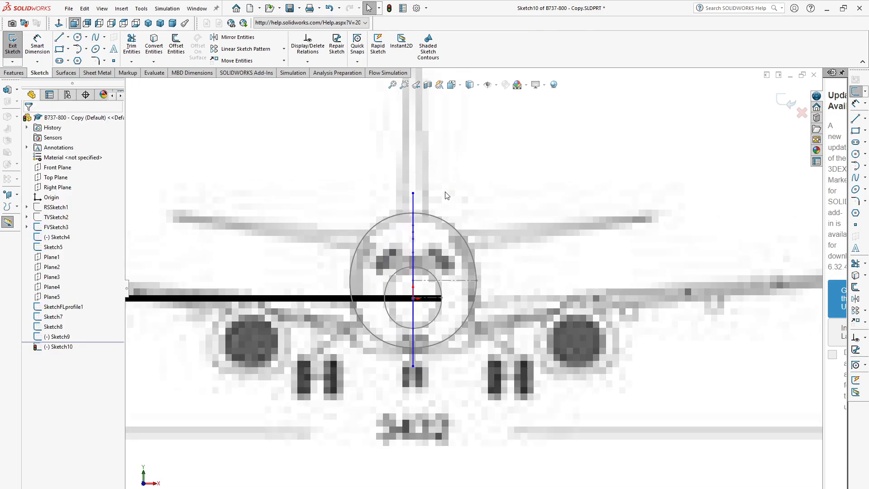
left_click(413, 207)
left_click_drag(421, 248, 483, 201)
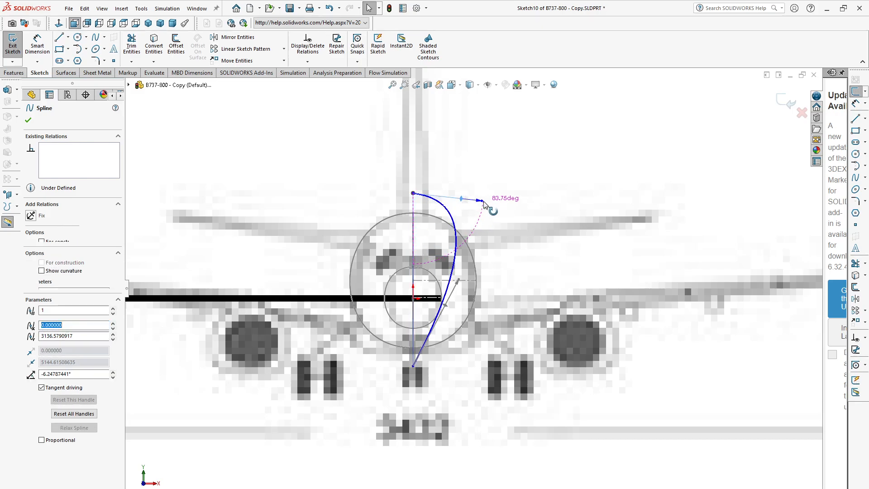
left_click_drag(446, 305, 509, 357)
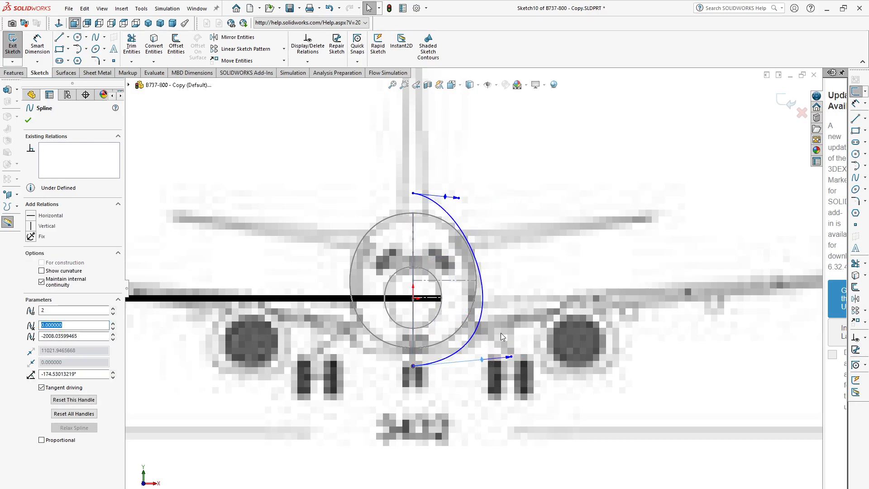
- Add a Pierce relation between the spline's top endpoint and the upper side-view profile spline of Sketch4
middle_click_drag(572, 267, 567, 276)
scroll(598, 181, "down", 2)
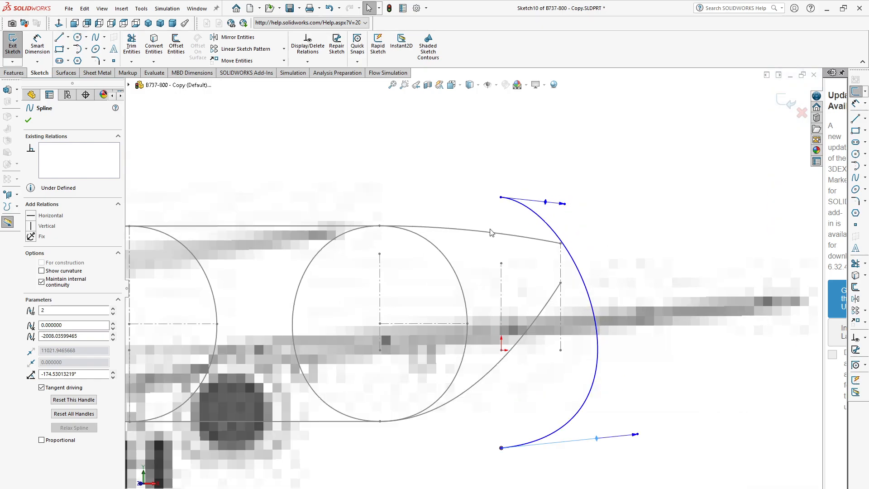
left_click(500, 198)
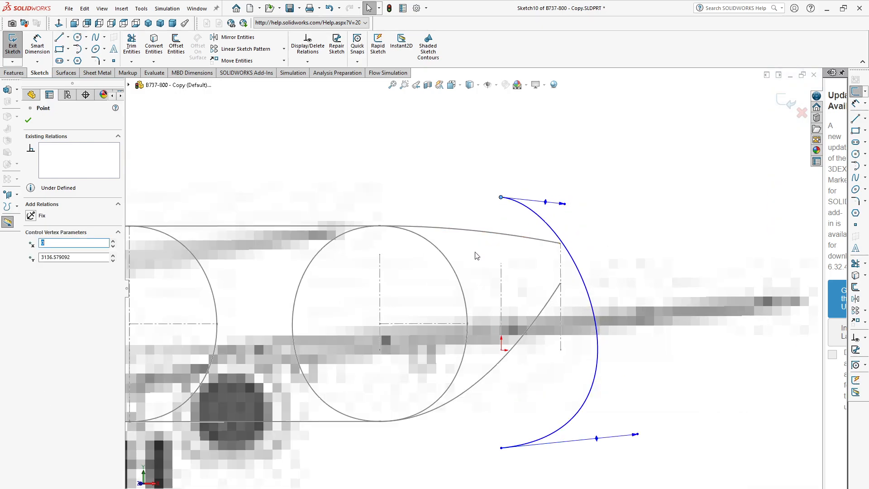
left_click(486, 237, "ctrl")
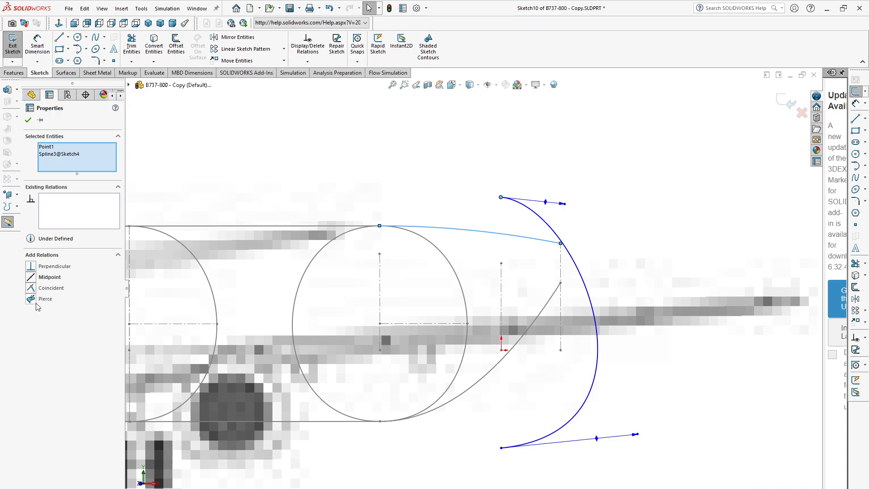
left_click(31, 300)
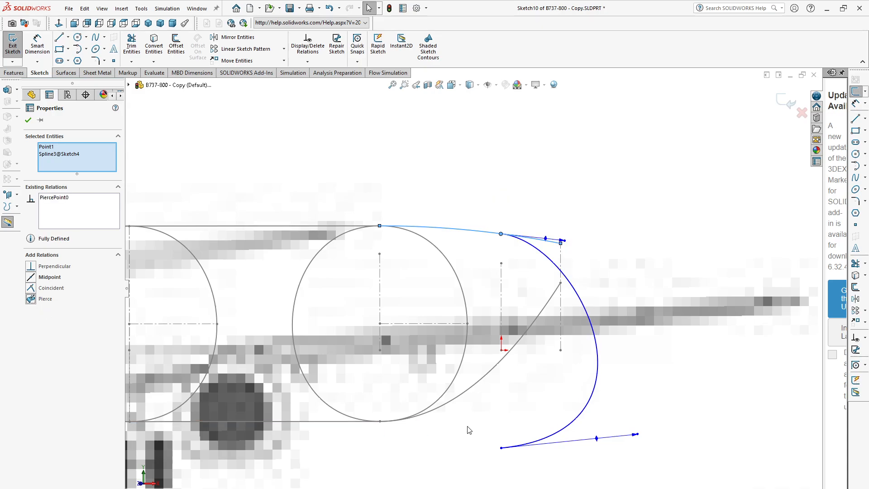
- Add a Pierce relation between the spline's bottom endpoint and the lower side-view profile spline of Sketch5
left_click(502, 449)
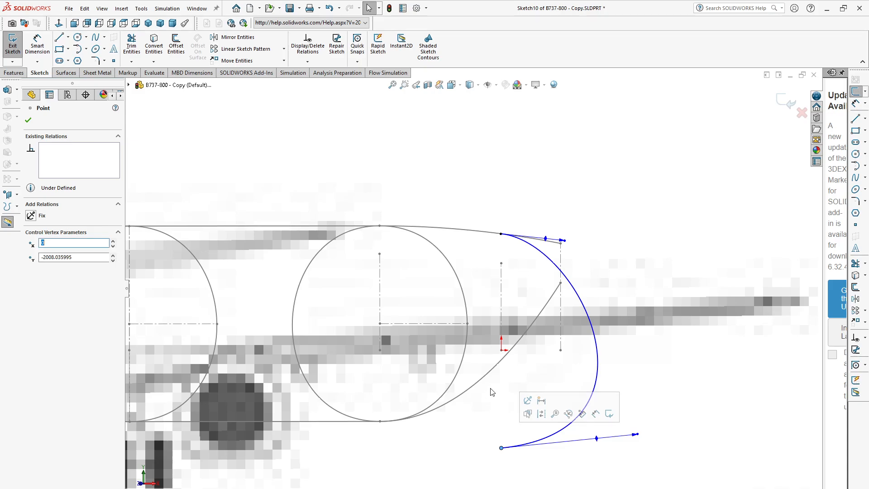
left_click(500, 367, "ctrl")
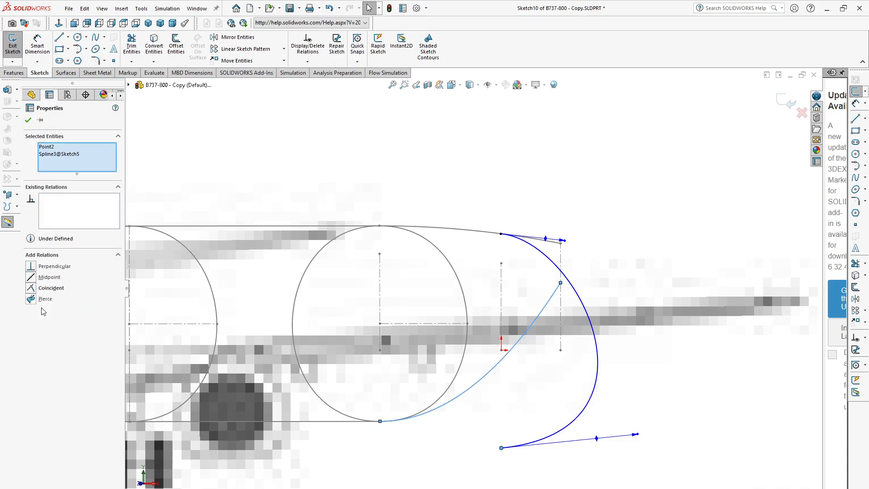
left_click(30, 299)
scroll(436, 297, "up", 4)
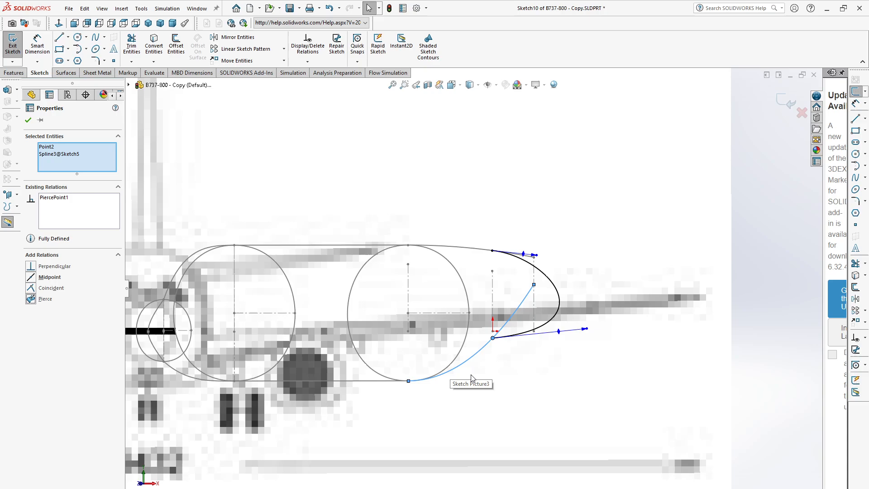
- Return to the front view and draw a vertical centerline joining the top and bottom endpoints of the pierced spline
key("space")
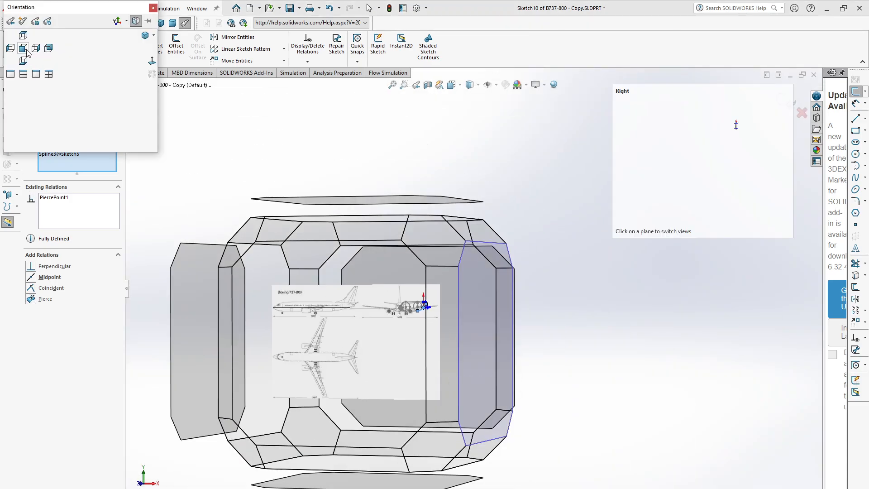
left_click(88, 131)
key("ctrl+1")
scroll(633, 204, "down", 5)
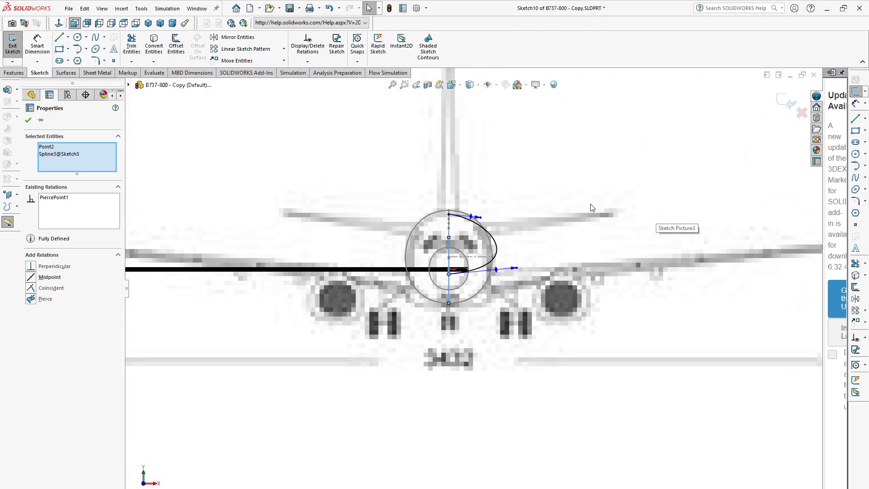
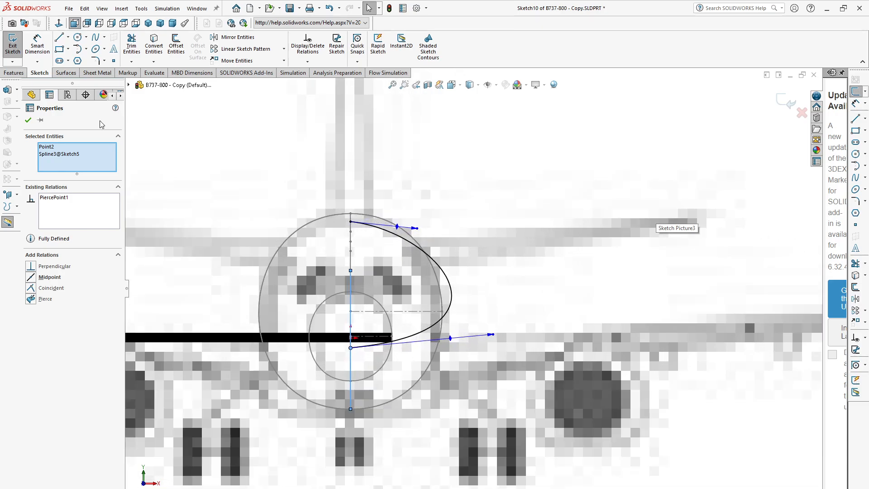
left_click(68, 37)
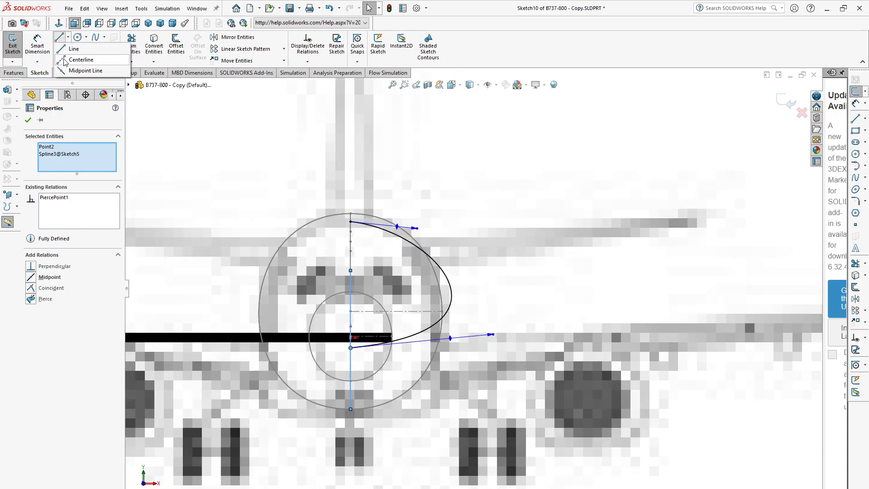
left_click(84, 60)
scroll(372, 229, "down", 2)
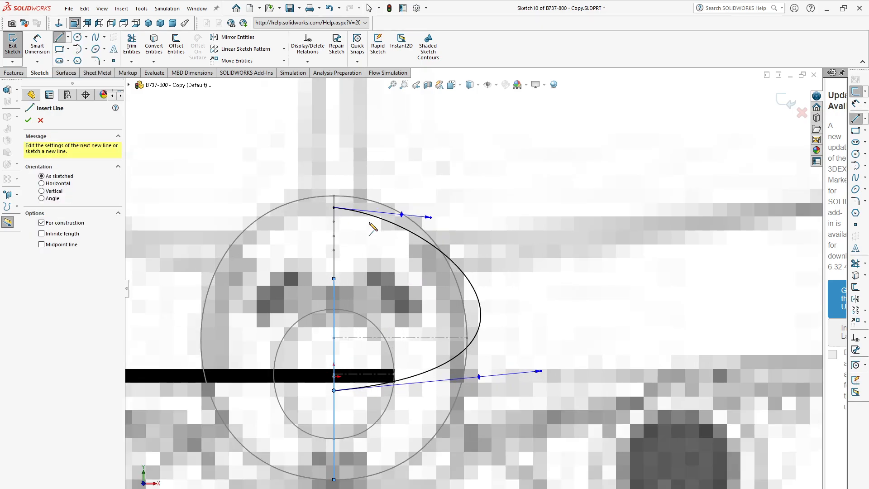
left_click(334, 208)
left_click(334, 390)
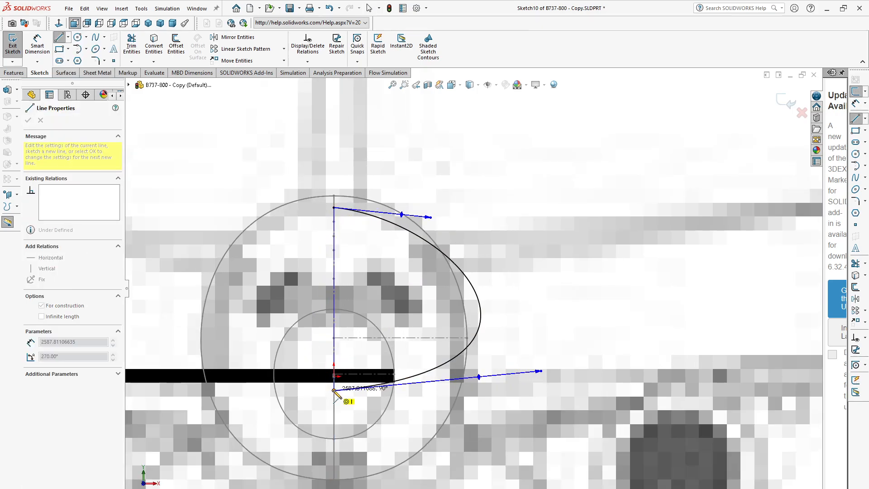
key("Escape")
- Make both end tangent handles of the spline horizontal and shorten the lower handle to a tangent weight of about 5912
scroll(398, 306, "down", 2)
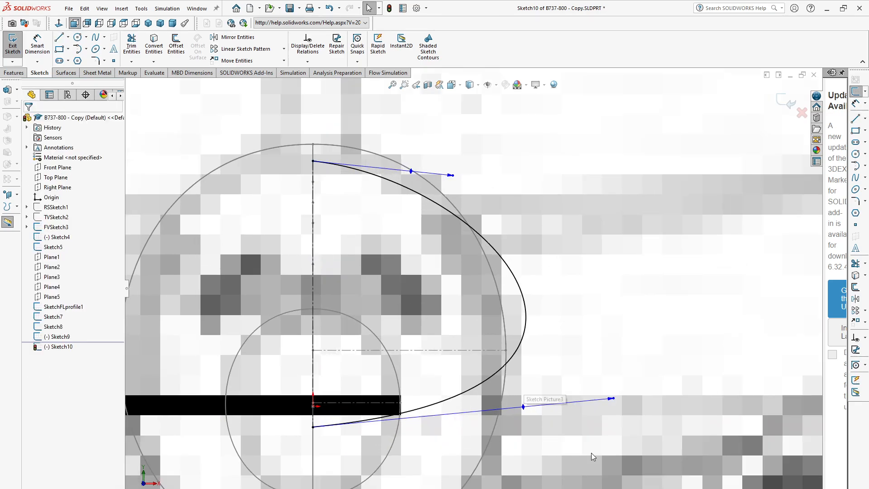
left_click_drag(522, 411, 524, 413)
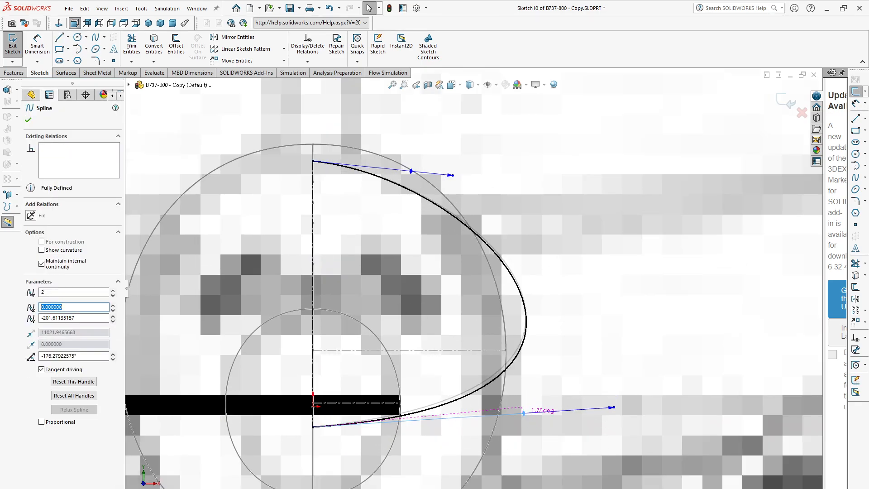
left_click(34, 216)
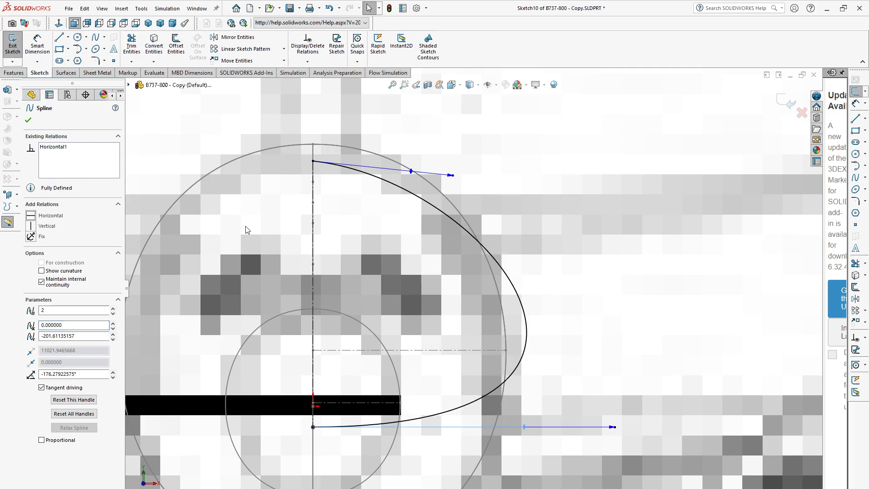
left_click(411, 172)
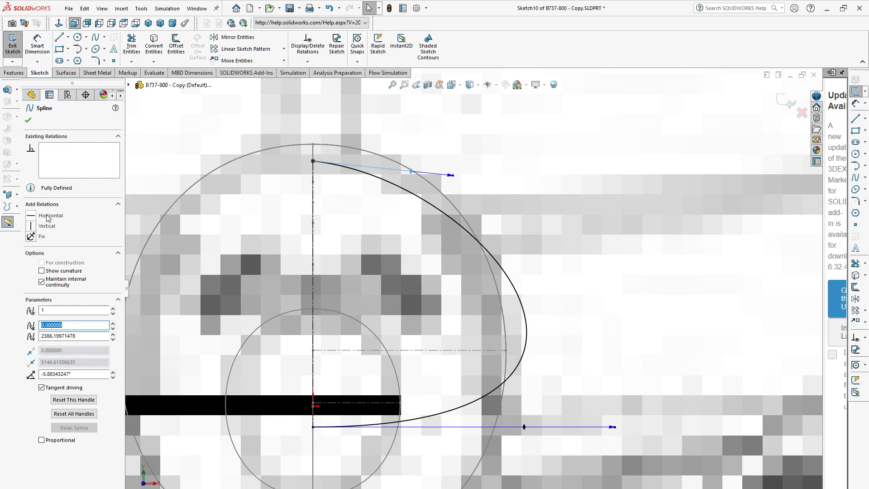
left_click(30, 218)
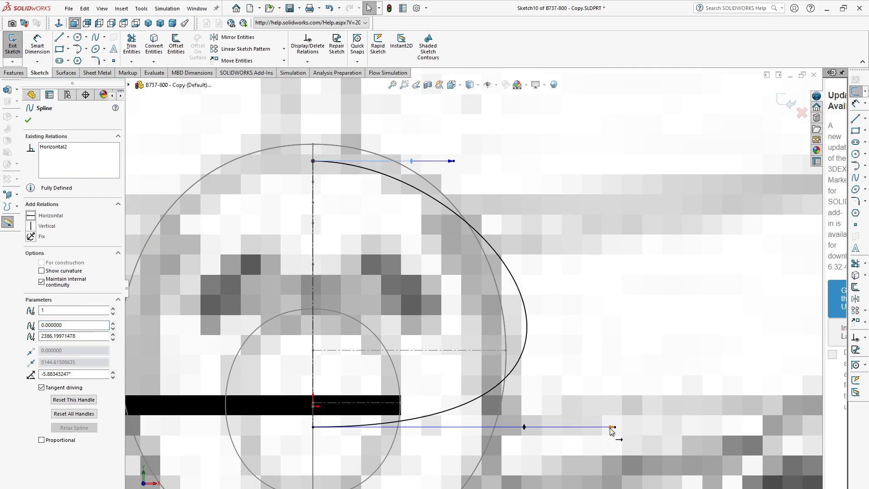
left_click_drag(607, 427, 475, 427)
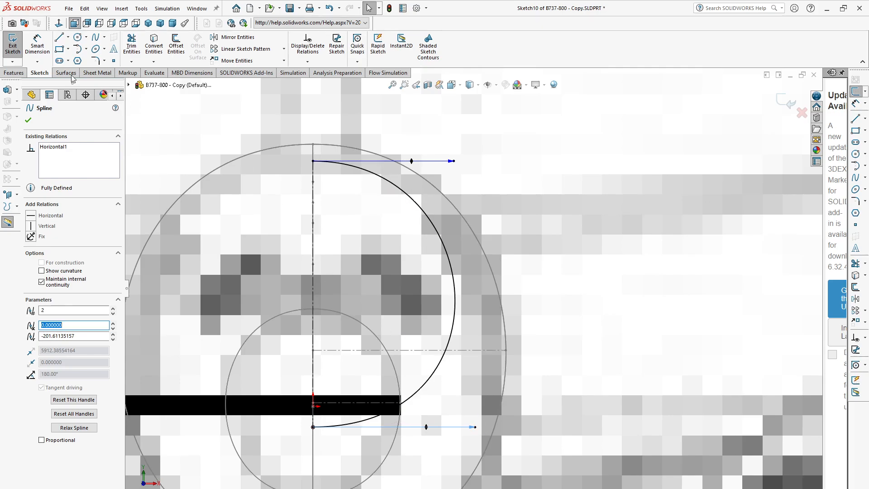
- Draw a horizontal centerline about 1384 mm long from the vertical centerline to the spline, and slightly shorten the spline's lower tangent handle
left_click(68, 37)
left_click(77, 57)
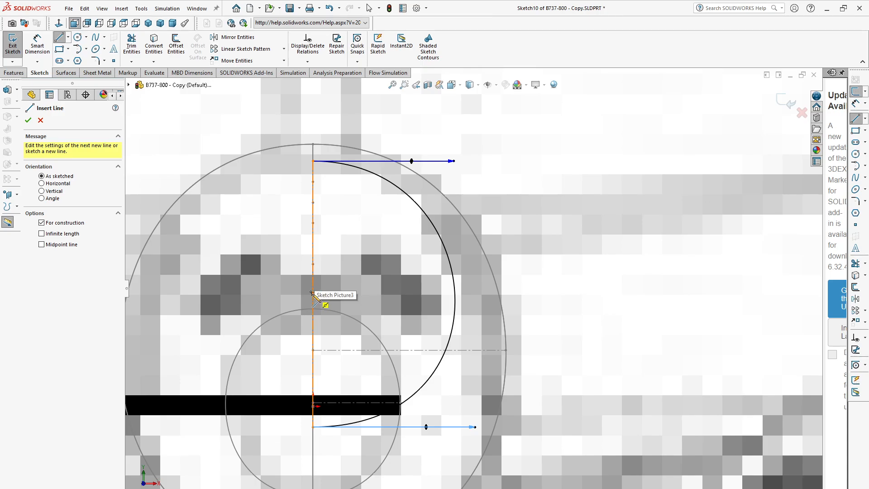
left_click(312, 294)
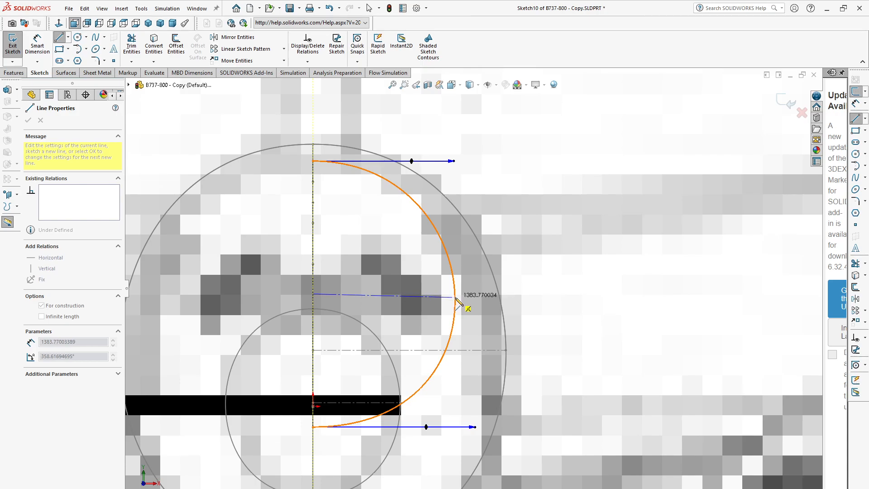
left_click(455, 294)
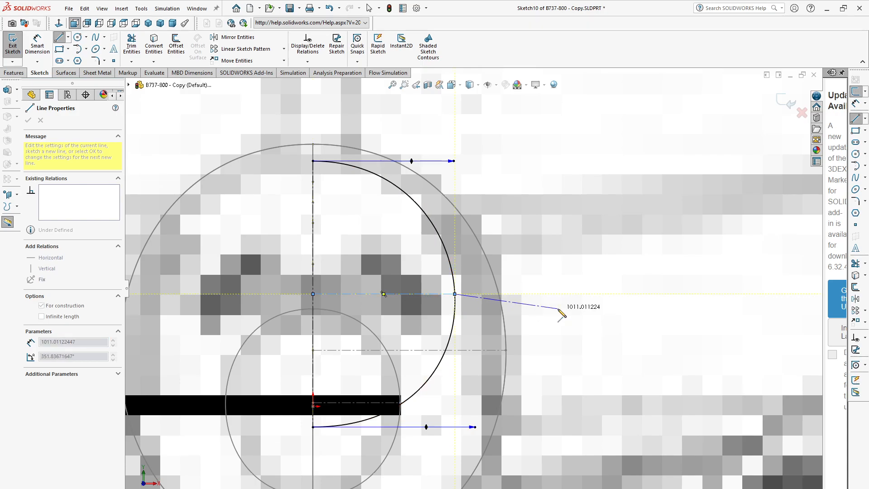
key("Escape")
key("Escape")
scroll(452, 357, "up", 3)
scroll(447, 350, "down", 1)
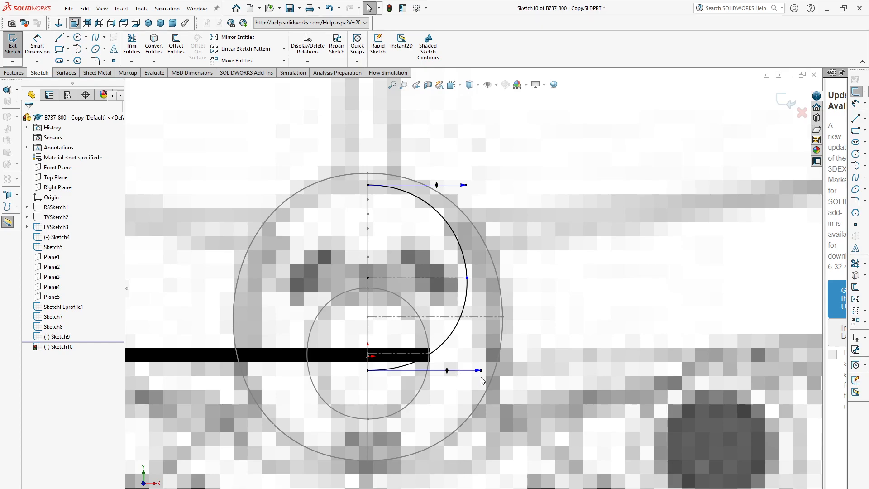
left_click_drag(477, 370, 477, 371)
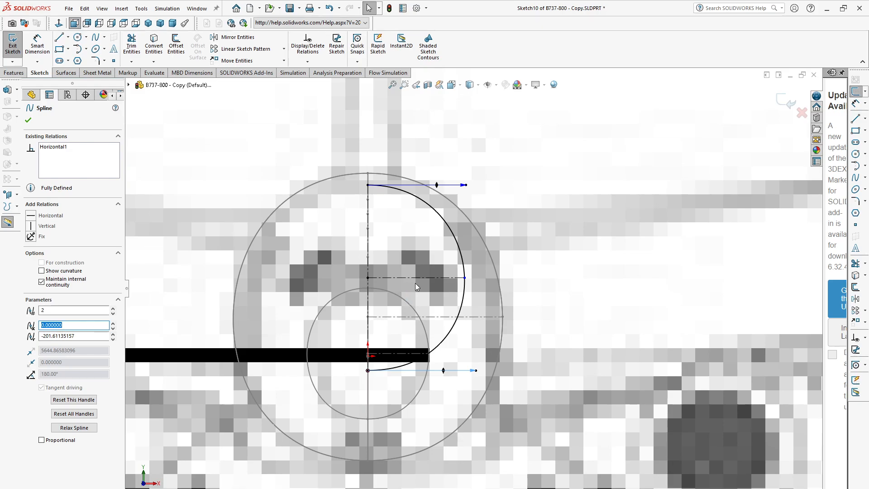
- Check the FL profile 5 drawing in the Word reference document and dimension the new horizontal centerline's length as 1160 mm
left_click(37, 43)
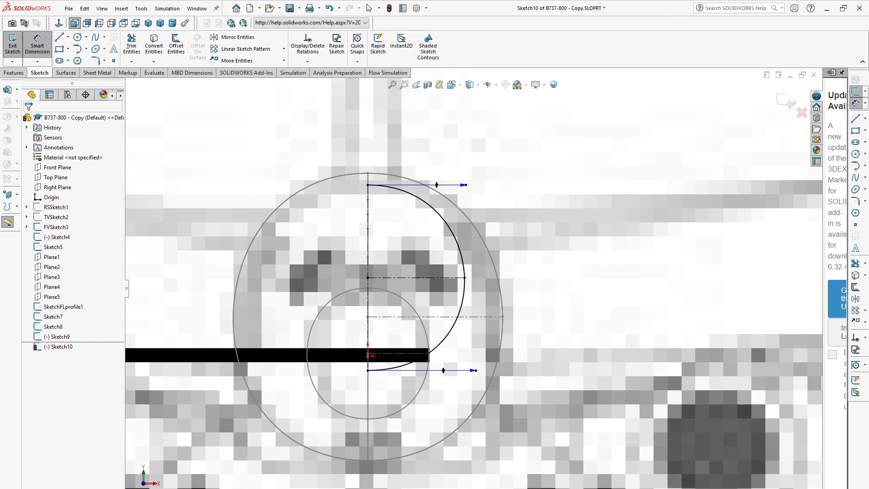
left_click(388, 466)
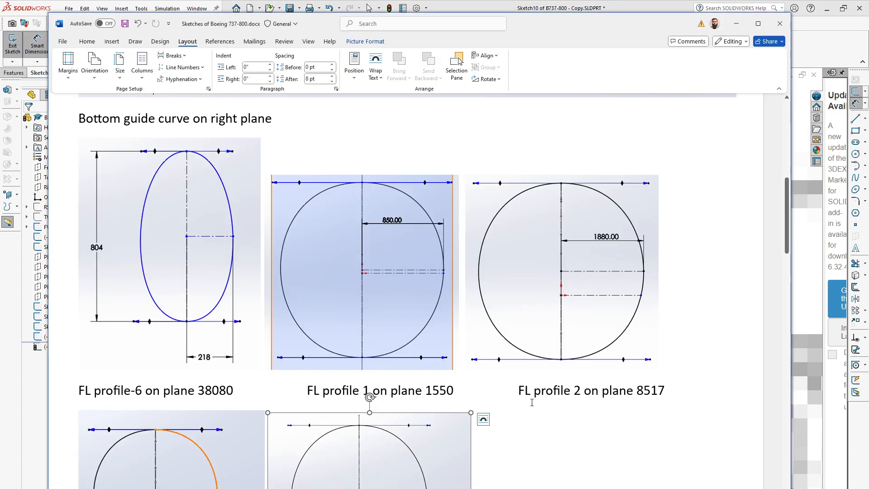
scroll(533, 400, "down", 1)
scroll(533, 400, "down", 3)
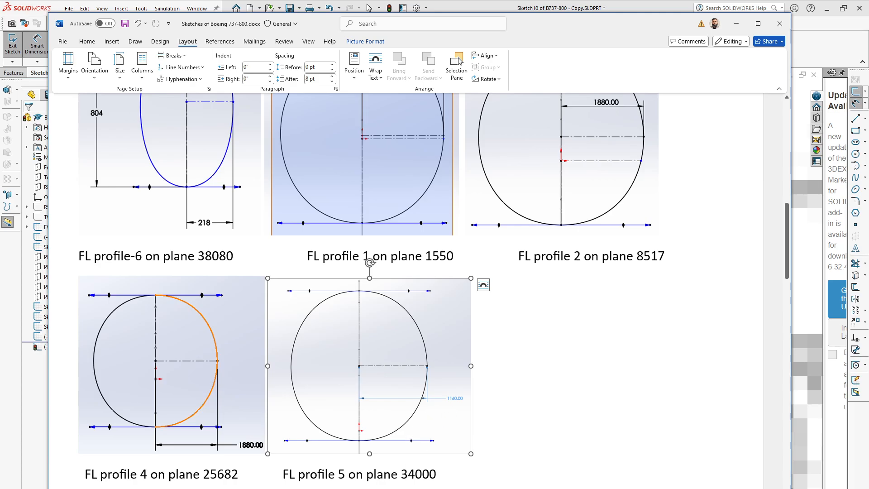
left_click(367, 464)
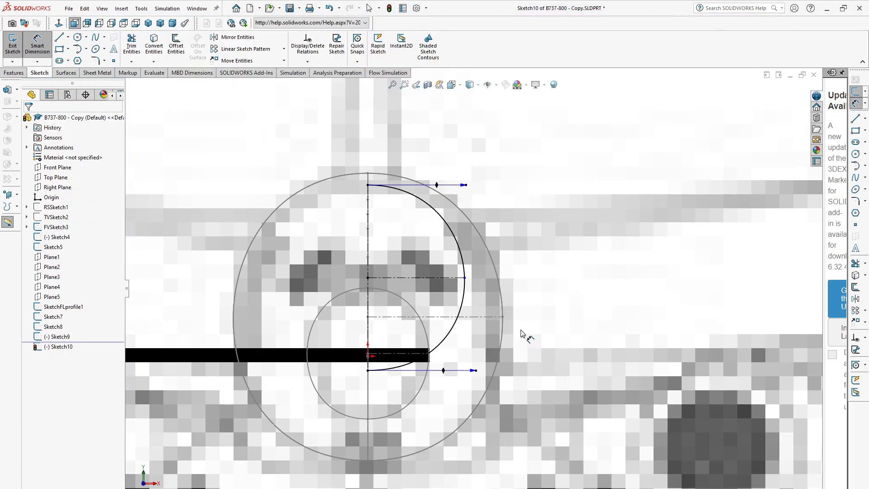
left_click(433, 277)
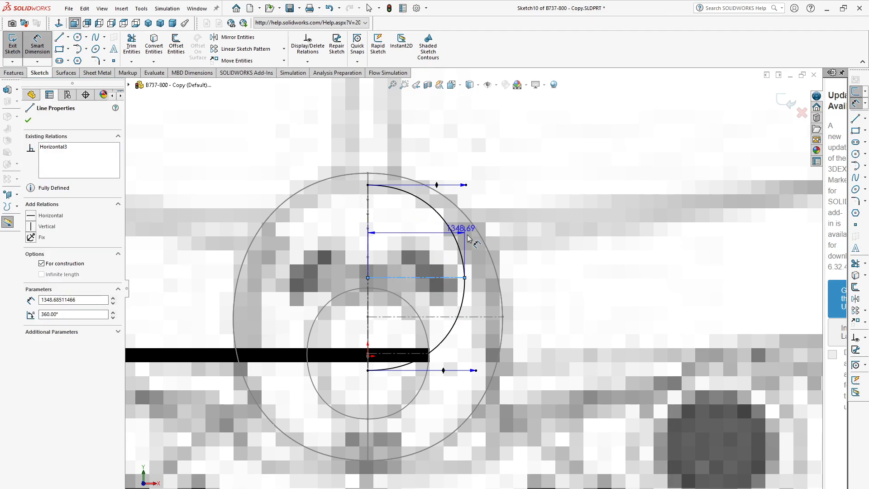
left_click(607, 239)
type("1160")
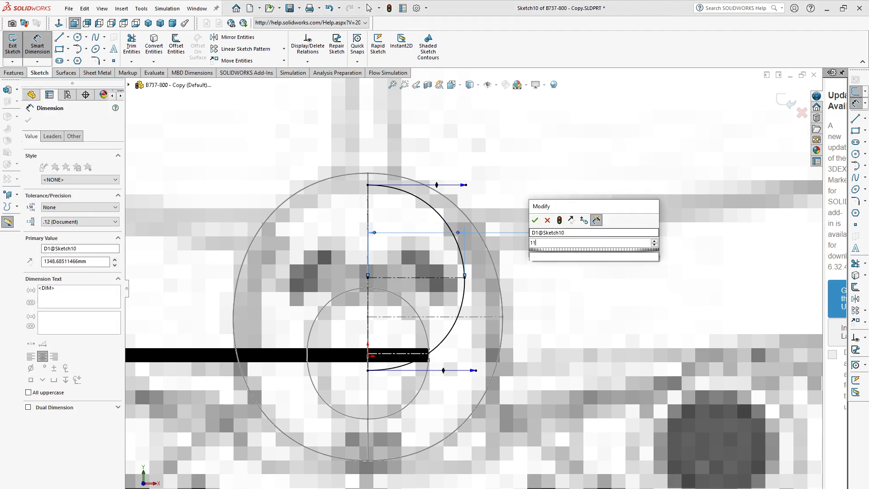
left_click(535, 220)
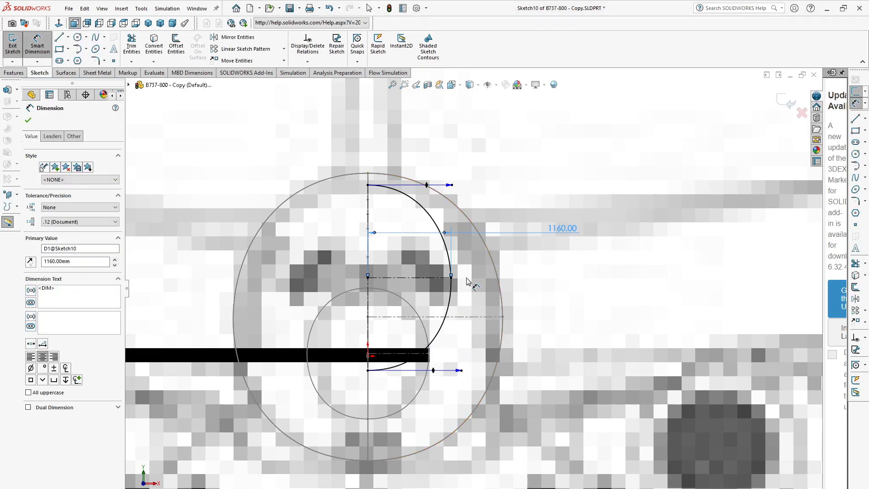
left_click(555, 159)
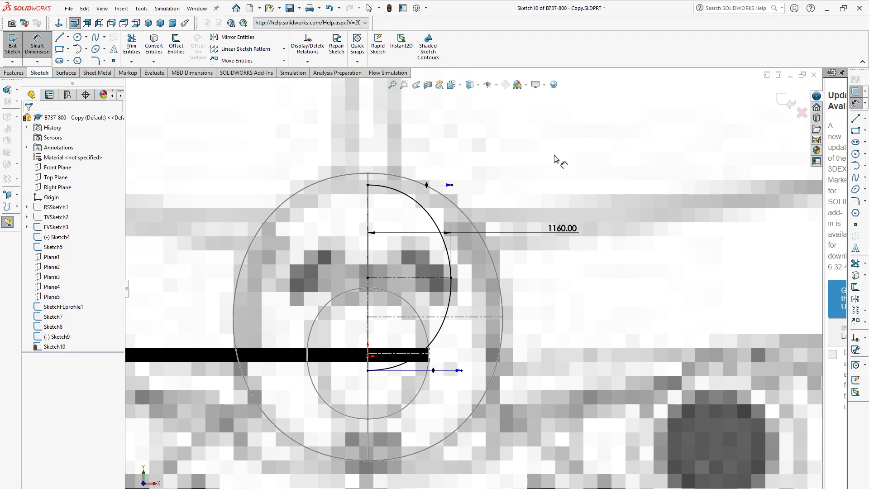
- Mirror the half-profile spline about the vertical centerline and exit the sketch
left_click(234, 37)
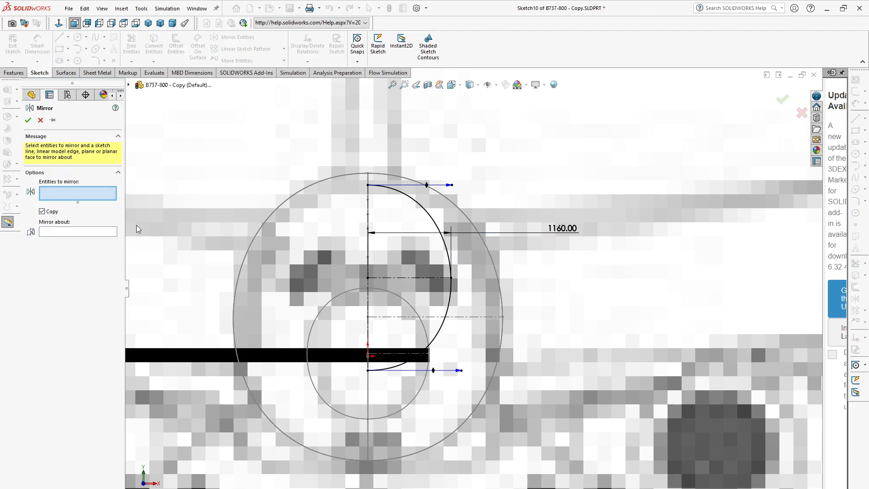
left_click(426, 229)
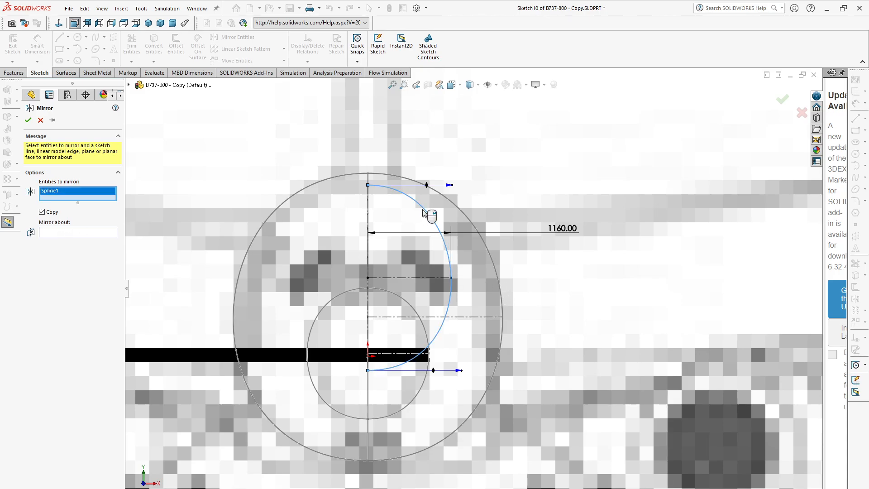
left_click(53, 232)
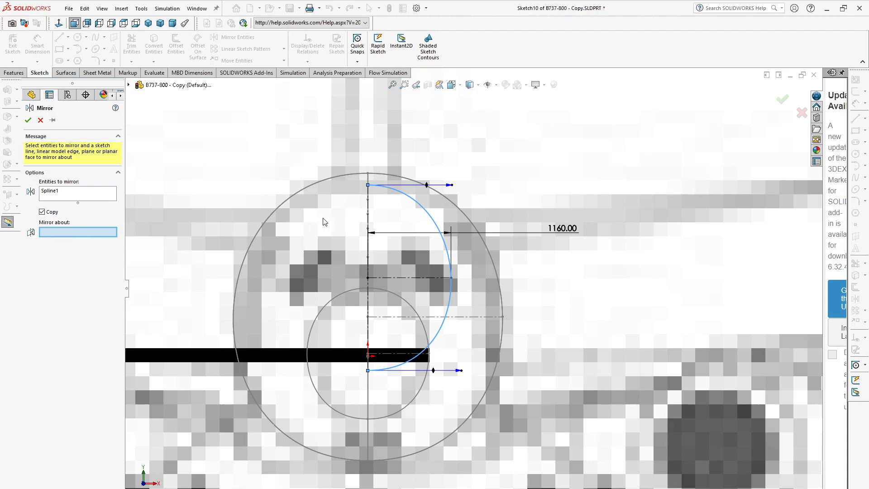
left_click(368, 208)
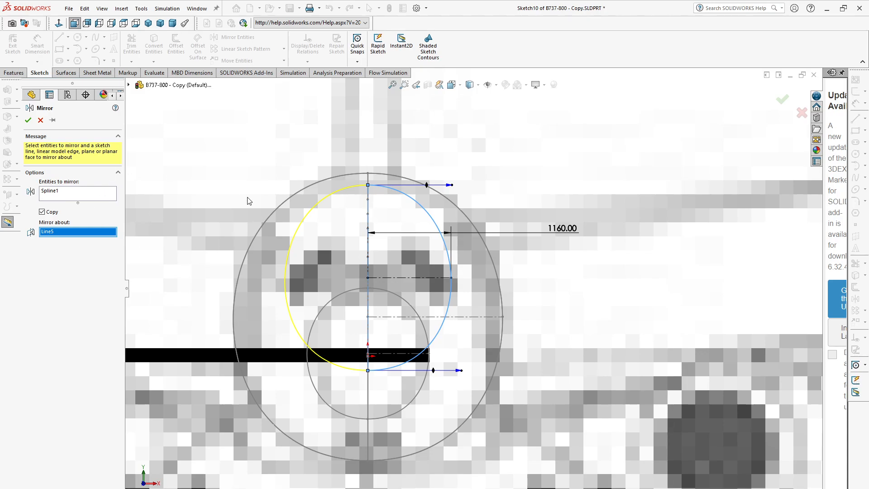
left_click(27, 121)
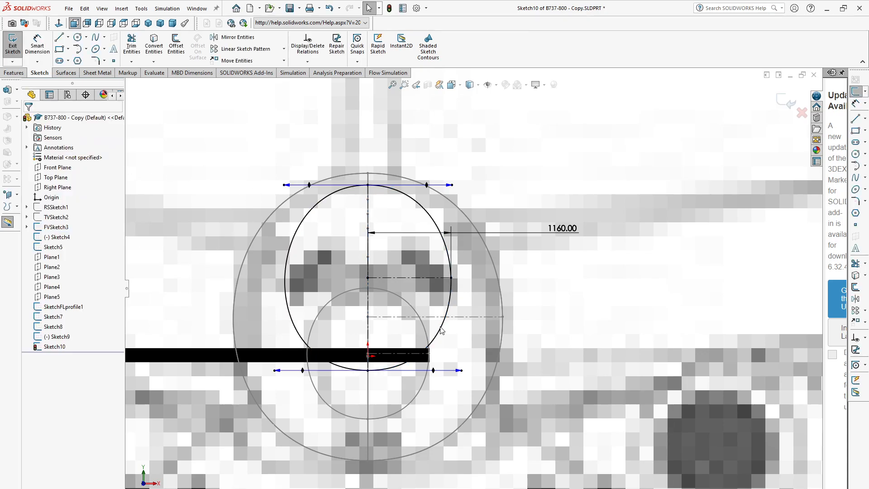
scroll(614, 301, "up", 2)
middle_click_drag(540, 329, 520, 329)
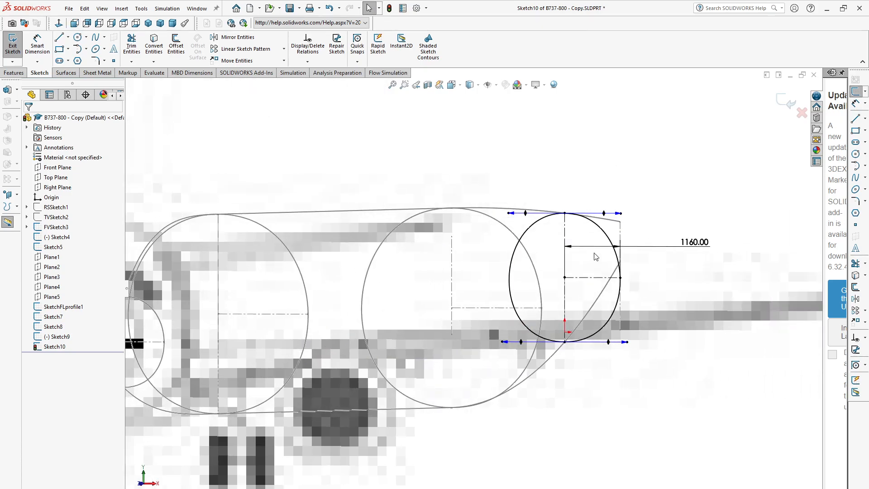
scroll(498, 290, "up", 3)
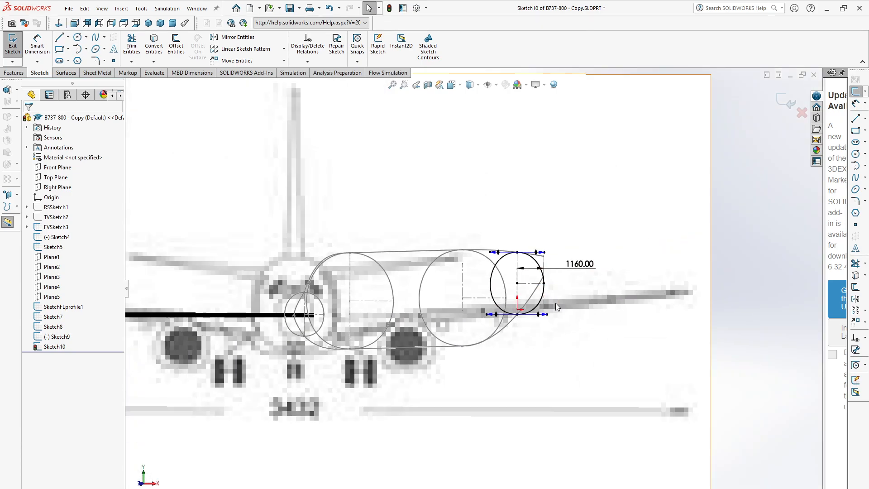
left_click(788, 104)
- Start a sketch on Plane5 and draw a vertical two-point spline from above to below the fuselage outline, about 4960 mm long
scroll(498, 348, "up", 3)
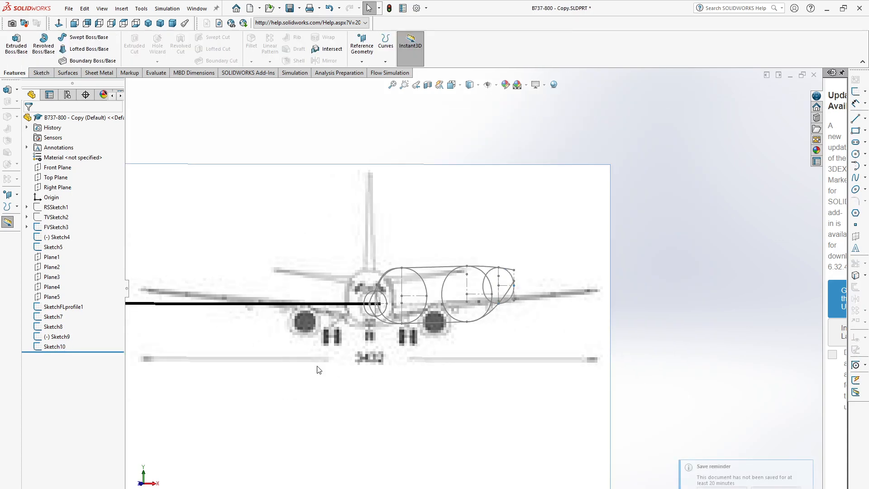
left_click(52, 297)
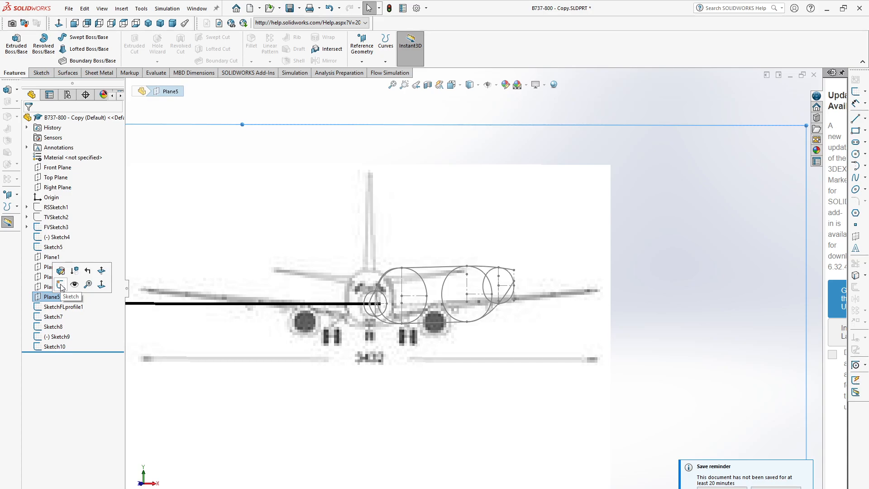
left_click(61, 285)
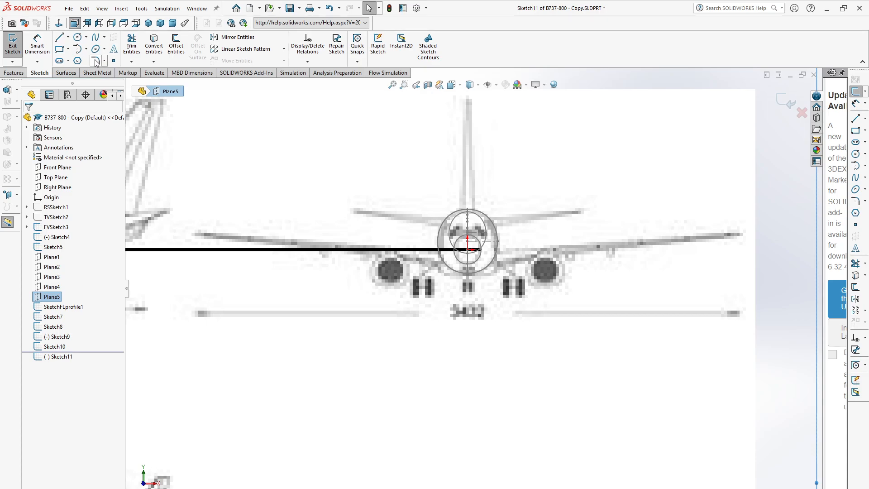
scroll(455, 229, "down", 4)
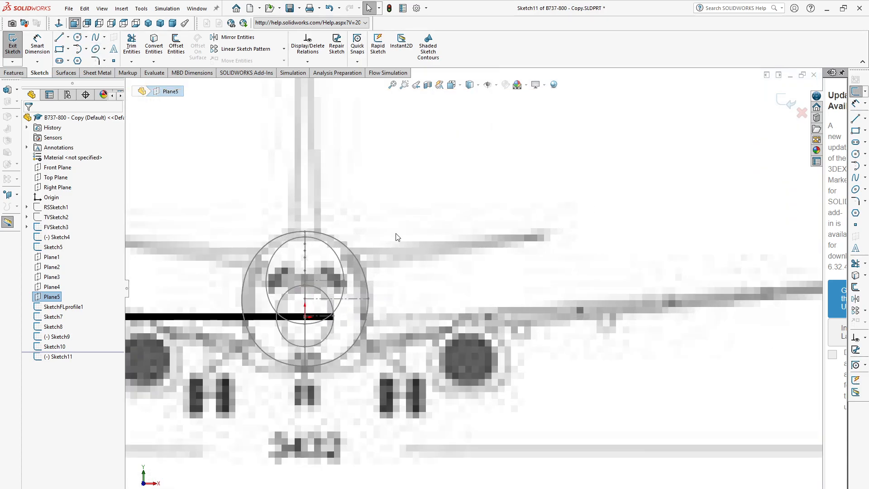
left_click(95, 37)
left_click(304, 215)
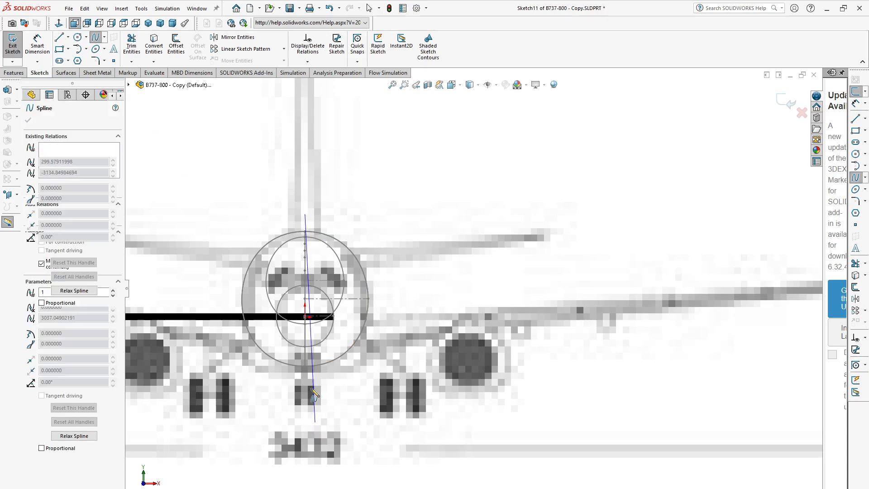
left_click(305, 380)
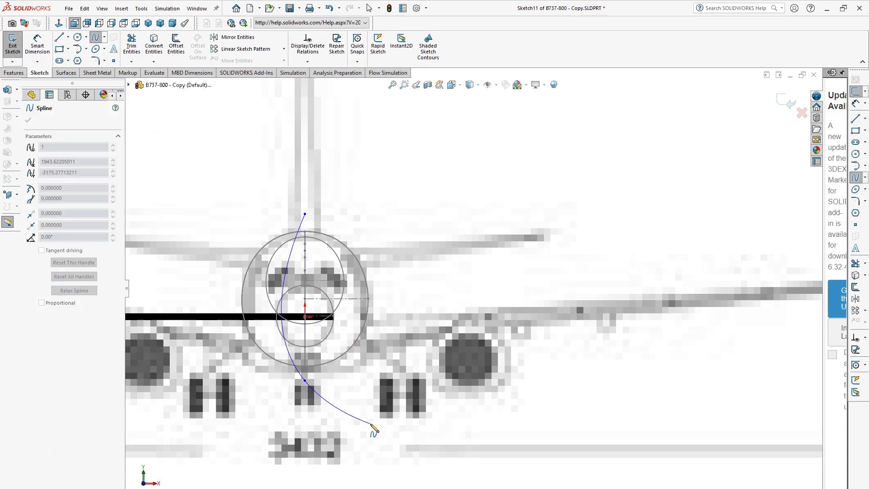
key("Escape")
- Pull the spline's upper and lower tangent handles outward to bow it into a half-profile, giving the lower handle a weight of about 10152
scroll(283, 248, "down", 2)
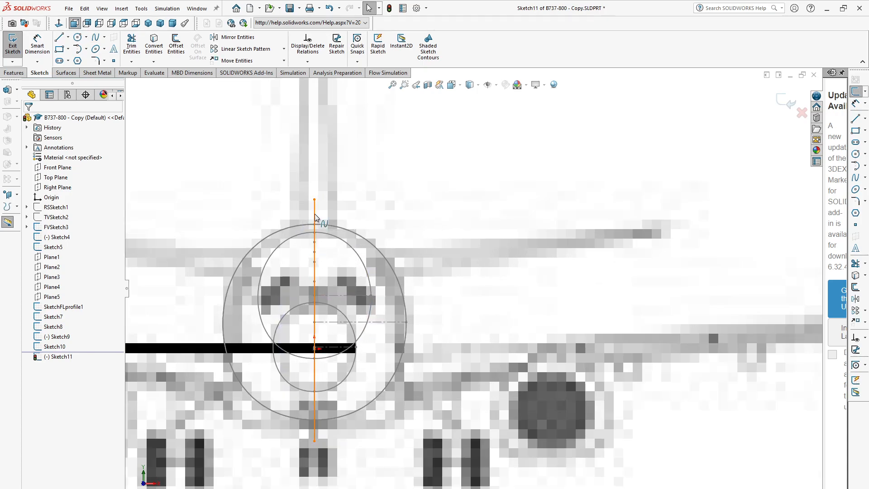
left_click(317, 243)
left_click_drag(314, 267, 380, 212)
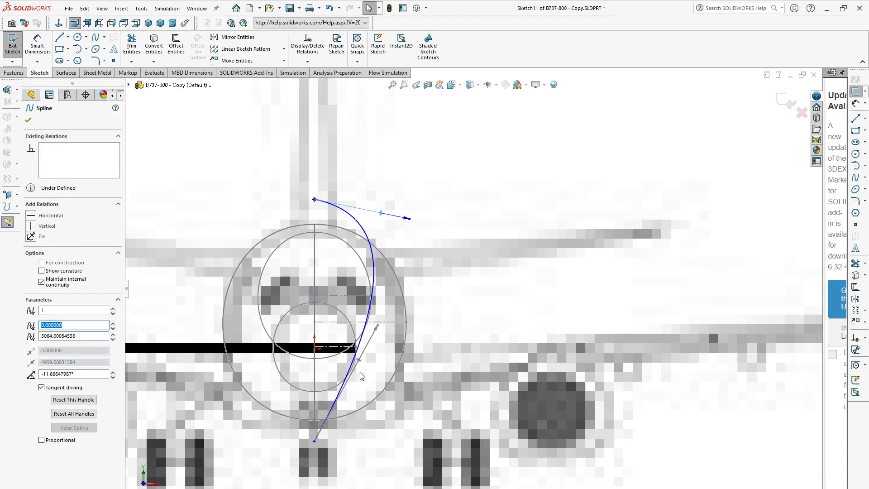
left_click_drag(359, 360, 406, 425)
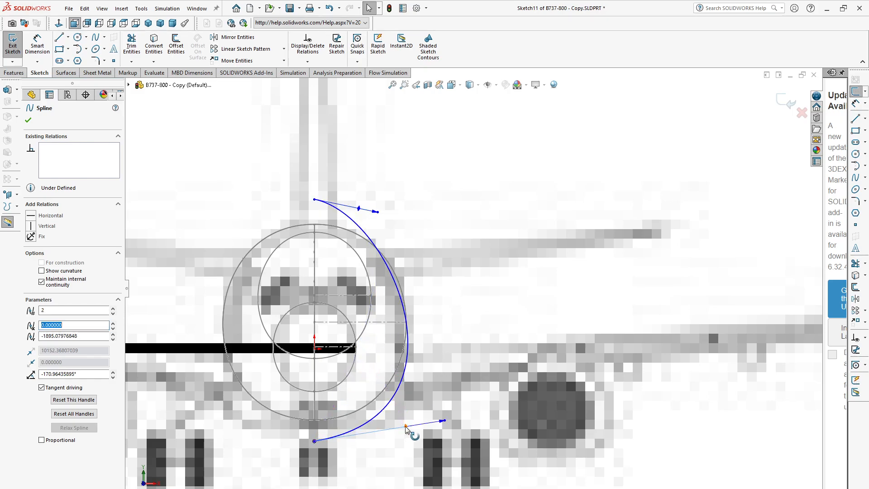
- Add a Pierce relation between the Plane5 spline's upper endpoint and the upper side-view profile spline of Sketch4
scroll(537, 368, "up", 3)
middle_click_drag(538, 368, 519, 238)
scroll(506, 194, "down", 2)
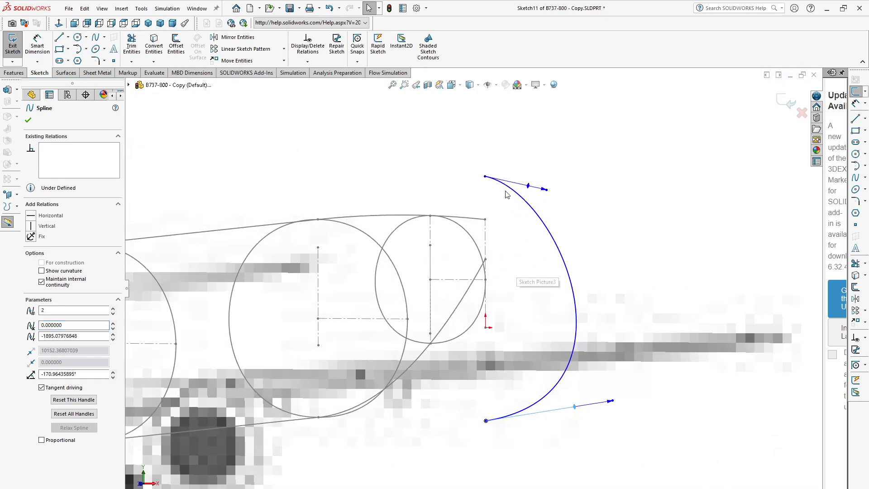
left_click(485, 176)
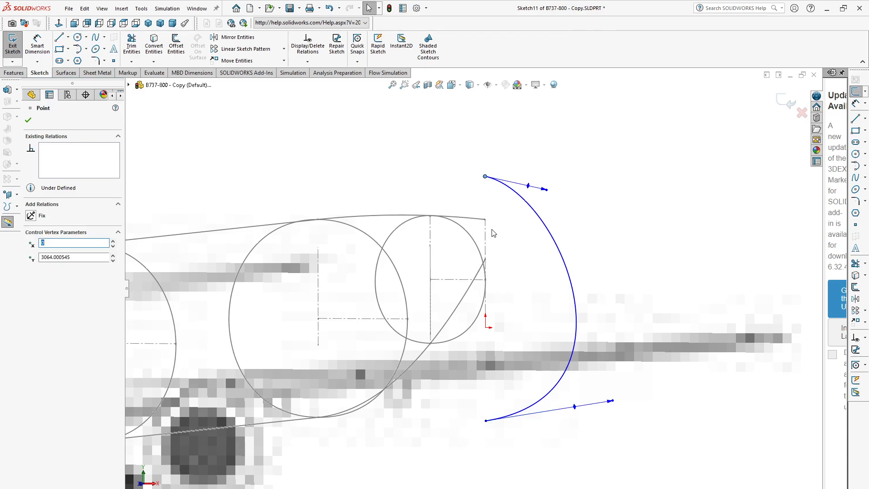
left_click(476, 222, "ctrl")
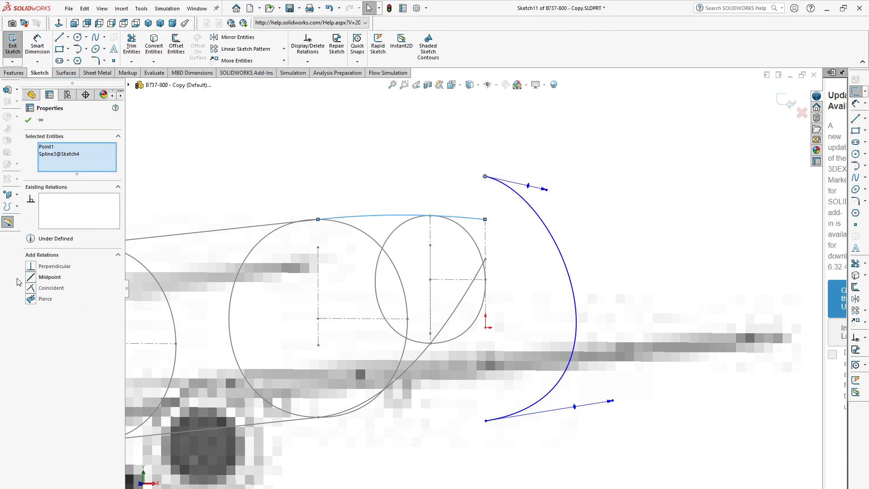
left_click(31, 300)
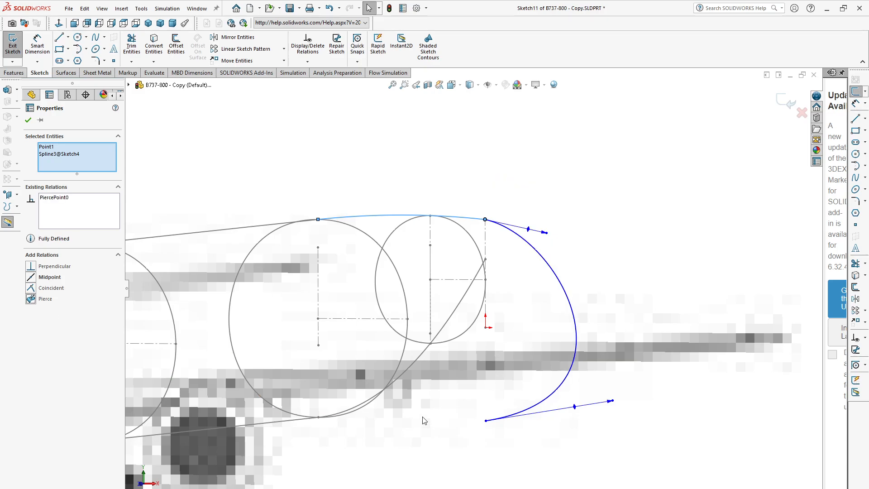
- Add a Pierce relation between the Plane5 spline's lower endpoint and the lower side-view profile spline of Sketch5
left_click(486, 421)
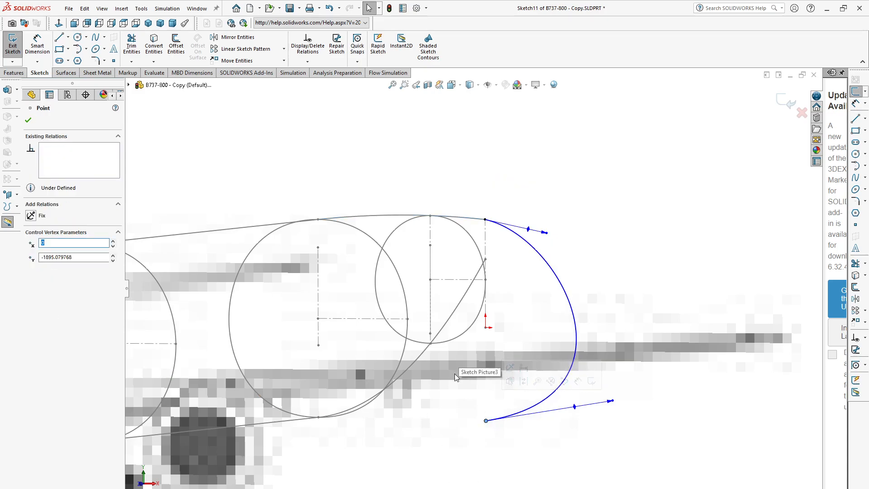
left_click(466, 292, "ctrl")
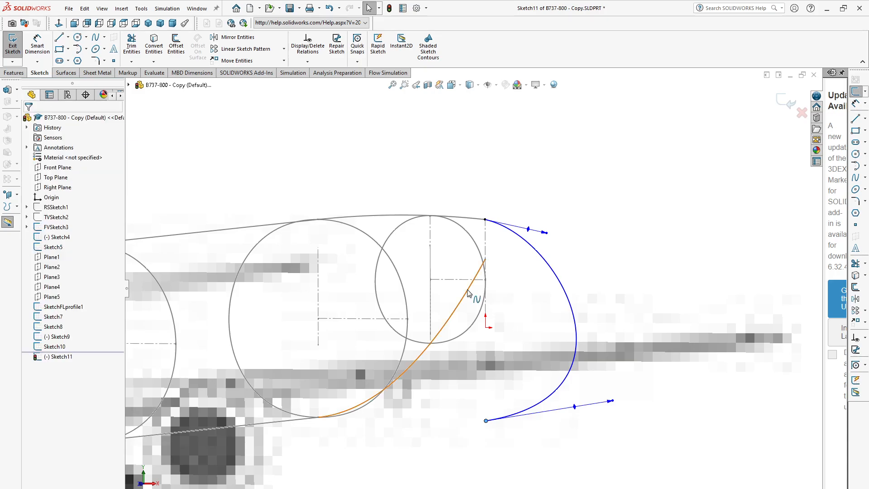
left_click(30, 299)
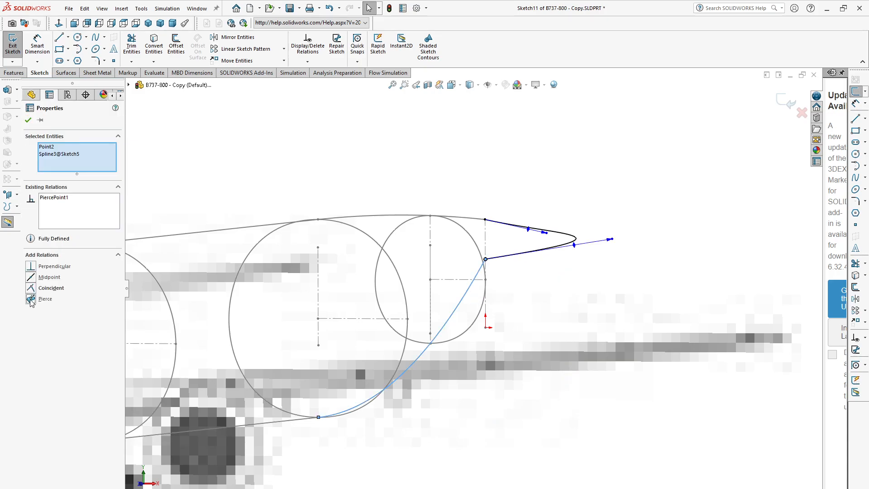
- In the front view, make both the lower and upper tangent handles of the Plane5 spline horizontal
key("space")
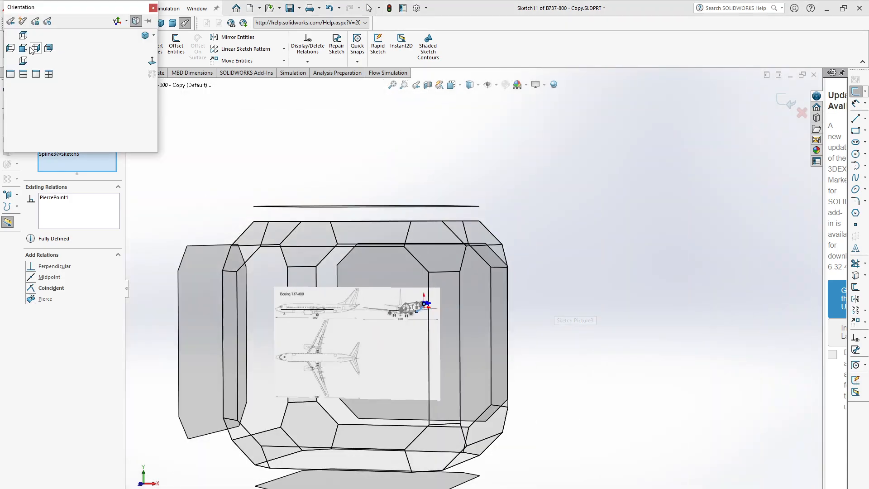
left_click(23, 49)
scroll(521, 235, "down", 10)
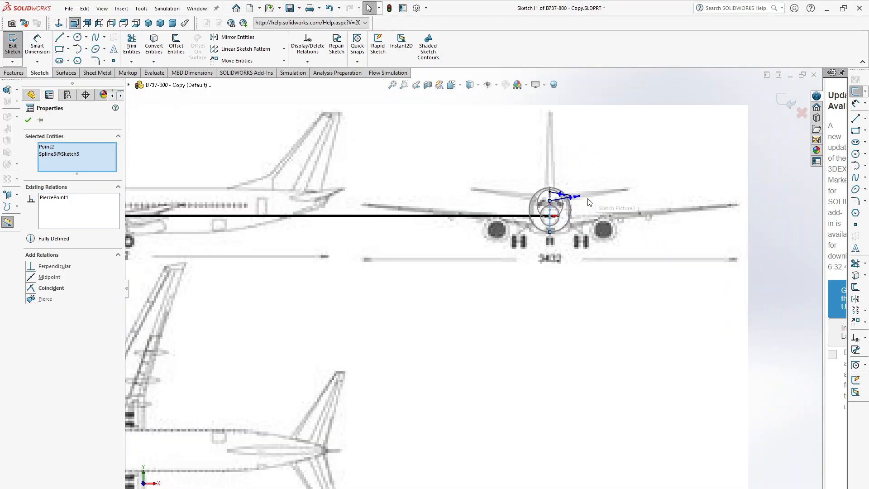
scroll(515, 231, "down", 3)
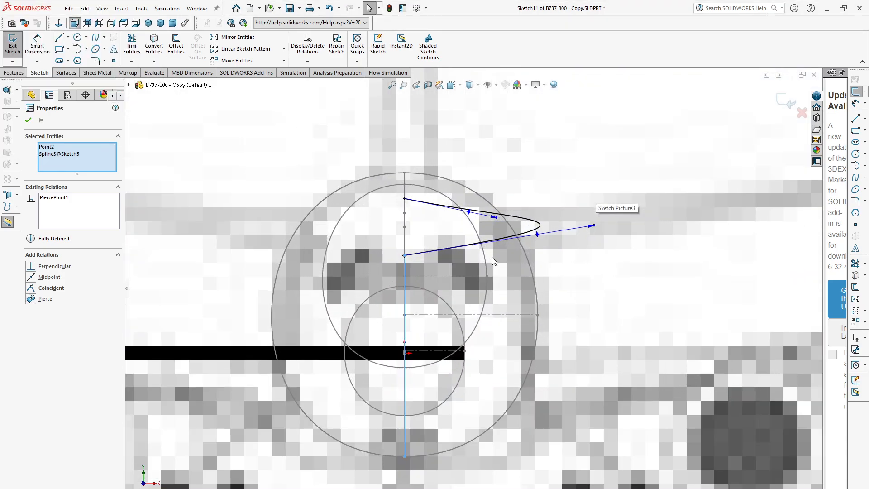
left_click(539, 235)
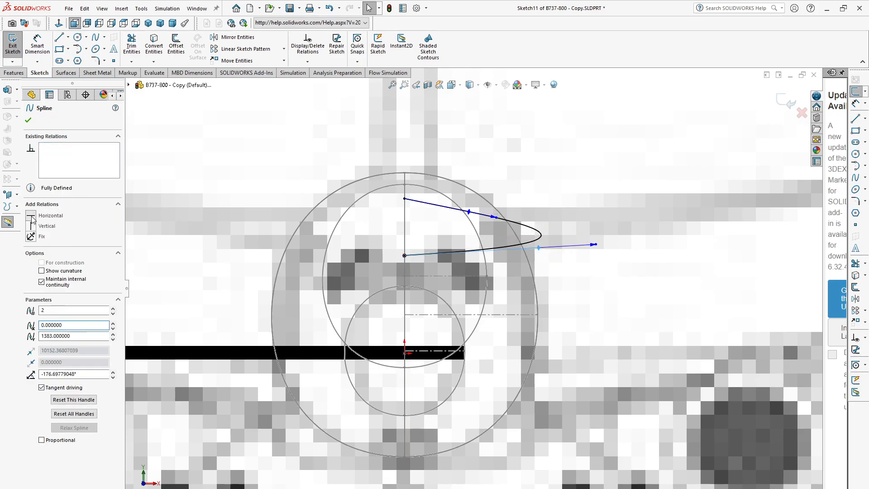
left_click(31, 216)
left_click_drag(468, 213, 473, 195)
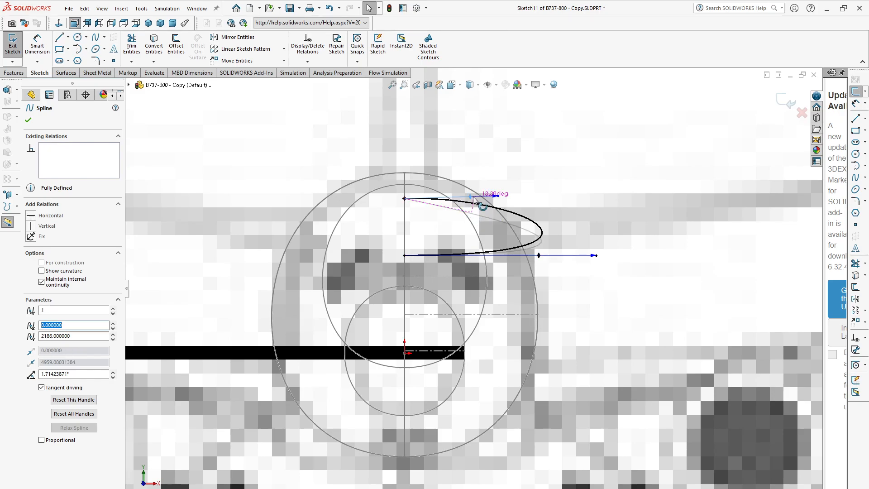
left_click(32, 216)
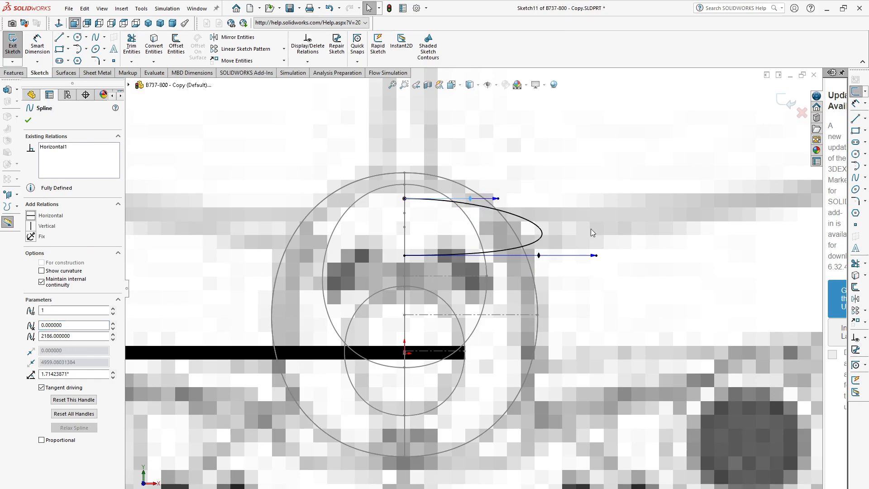
- Shorten the spline's tangent handles to weights of about 1376 at the upper end and about 944 at the lower end
left_click_drag(570, 259, 413, 255)
scroll(494, 198, "down", 3)
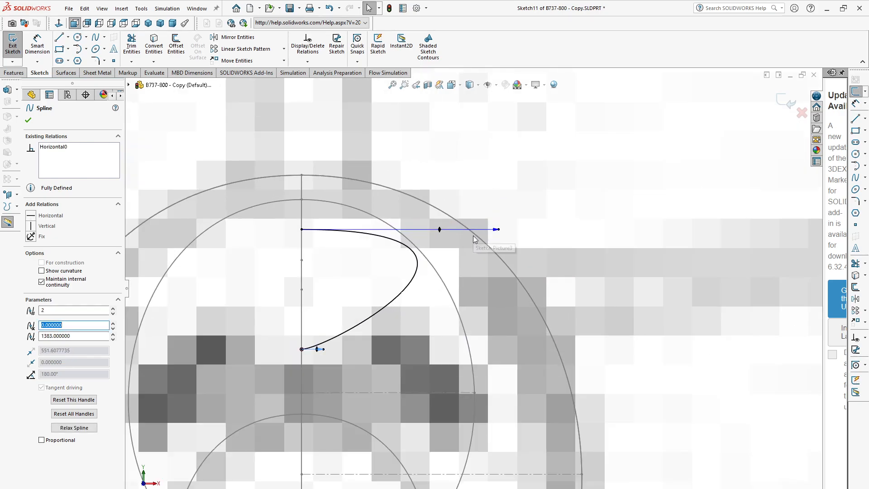
left_click_drag(495, 231, 358, 242)
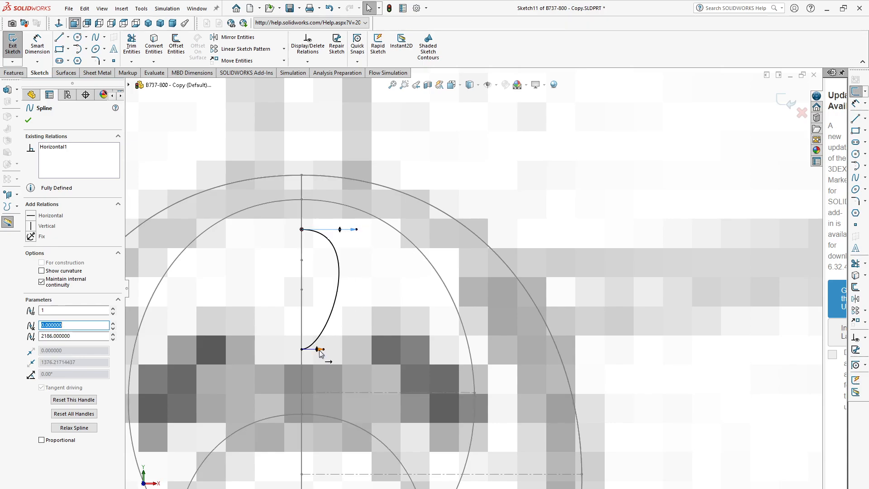
left_click_drag(322, 349, 339, 349)
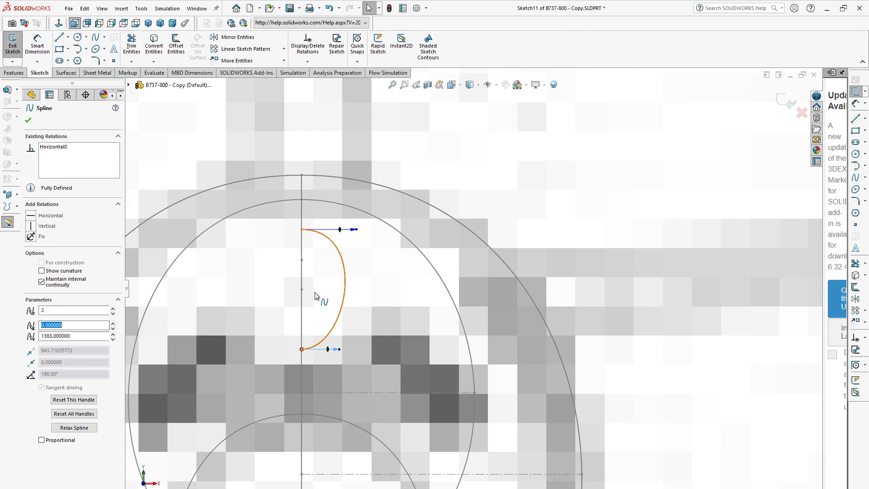
- Draw a vertical construction centerline joining the spline's upper and lower endpoints
left_click(69, 36)
left_click(84, 57)
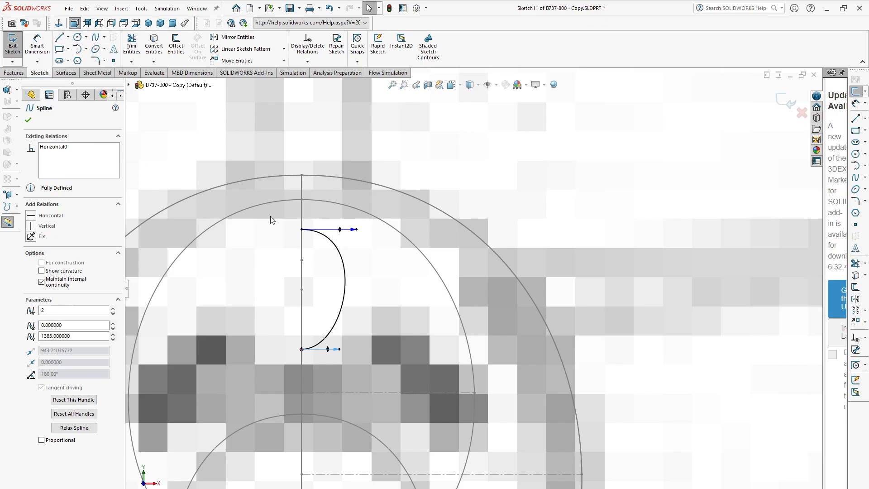
left_click(302, 230)
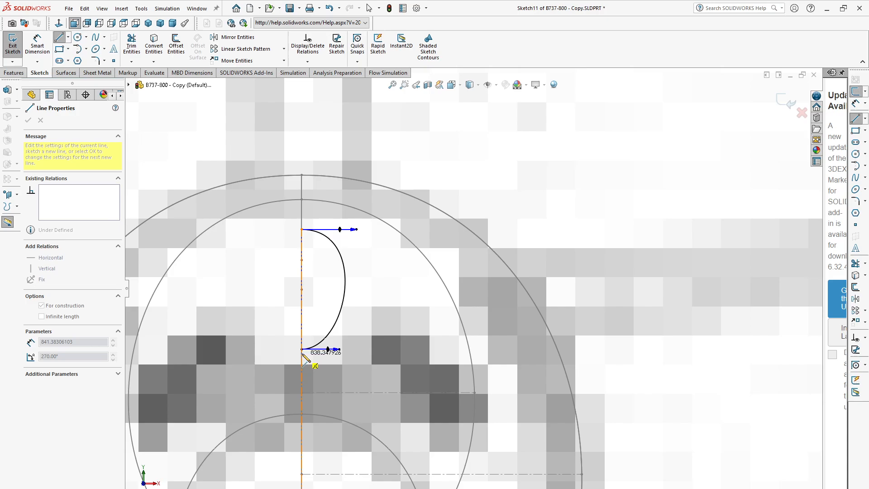
left_click(302, 349)
key("Escape")
scroll(343, 368, "up", 2)
scroll(373, 309, "down", 1)
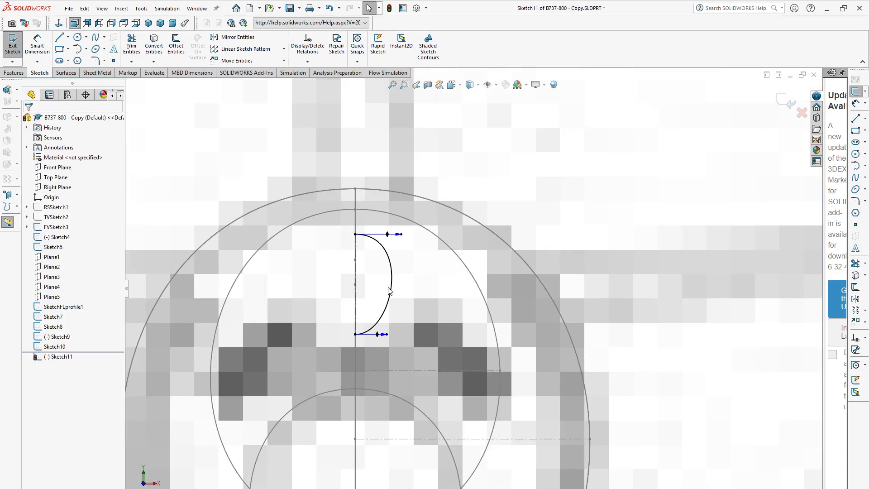
- Draw a horizontal centerline from the vertical centerline's midpoint to the spline, and shorten the upper tangent handle to a weight of about 1055
left_click(68, 37)
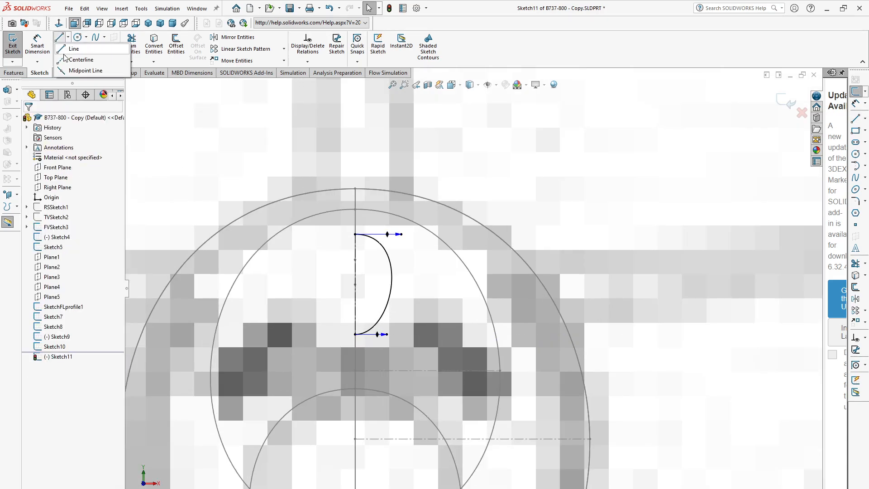
left_click(83, 49)
scroll(368, 277, "down", 3)
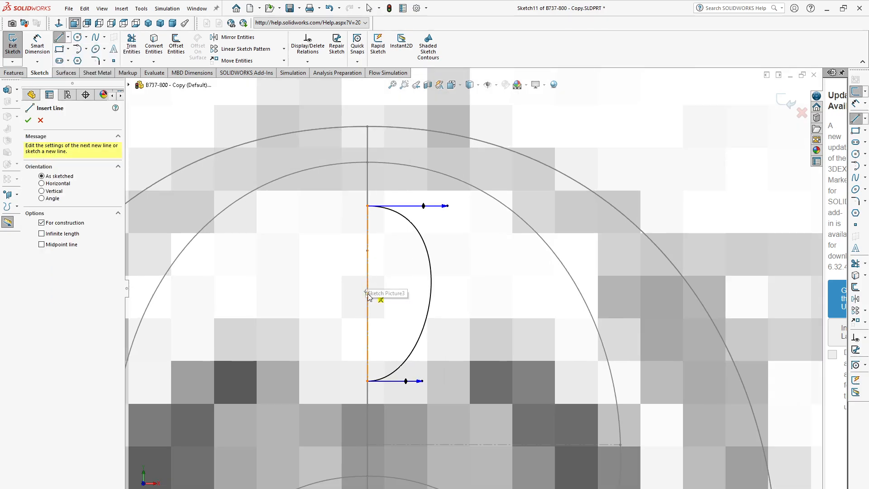
left_click(367, 294)
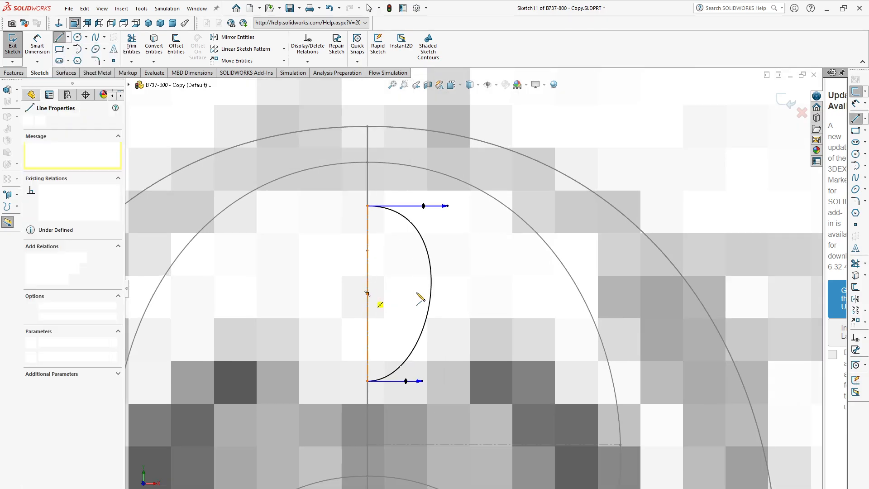
left_click(431, 293)
key("Escape")
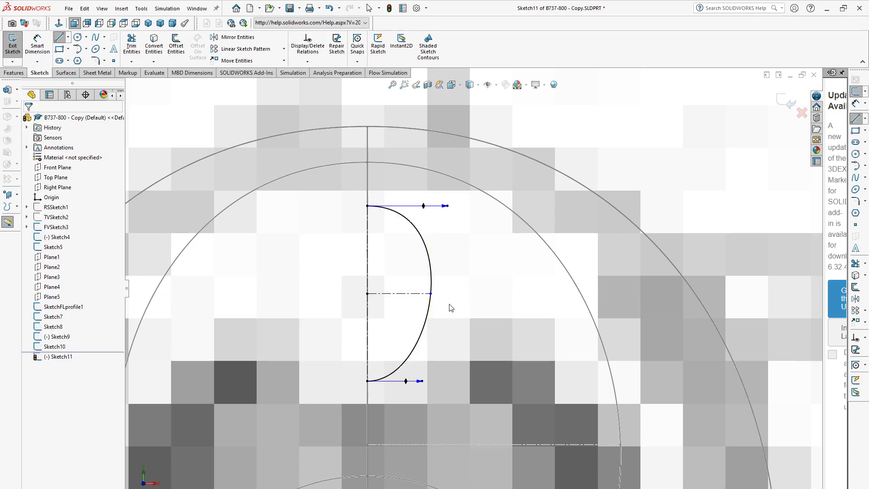
scroll(450, 305, "up", 2)
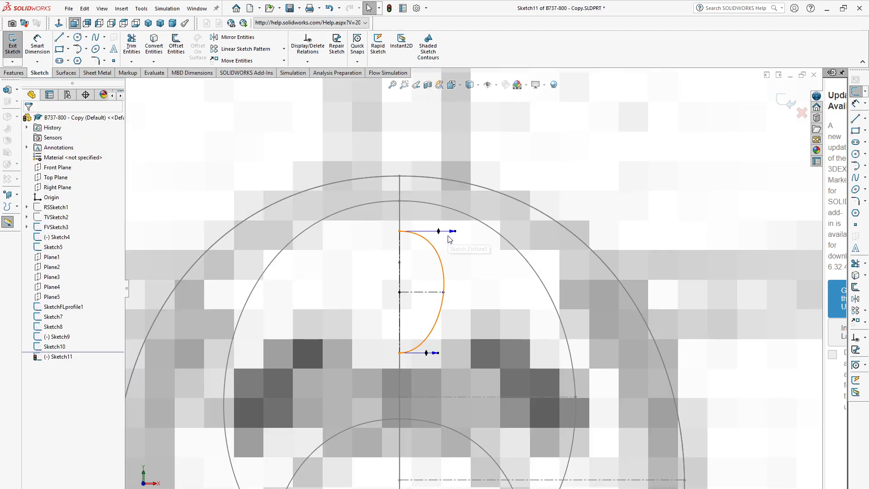
left_click_drag(455, 231, 443, 231)
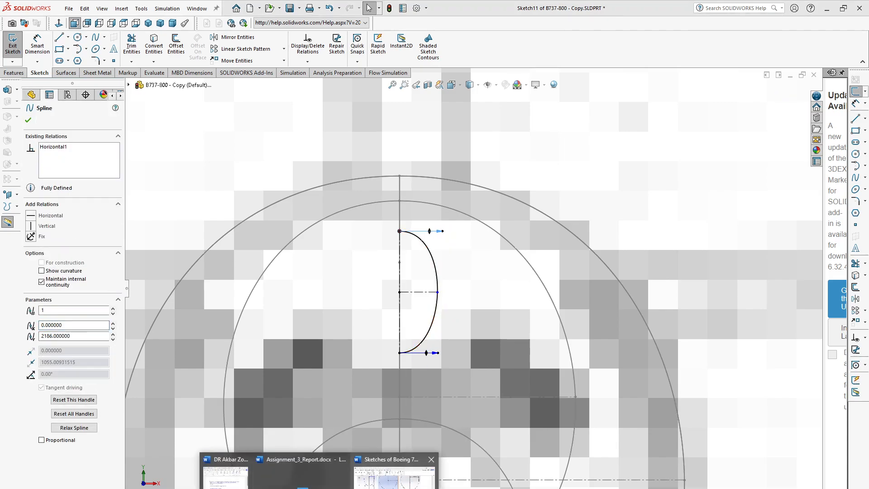
- Check the FL profile-6 half-width in the Word document of Boeing 737-800 sketches and dimension the horizontal centerline to 218 mm in SOLIDWORKS
left_click(402, 466)
scroll(390, 423, "up", 3)
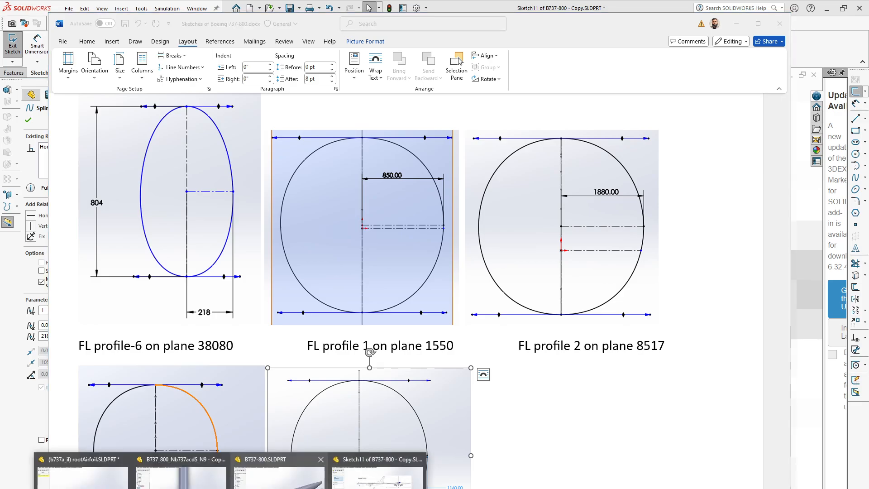
left_click(378, 473)
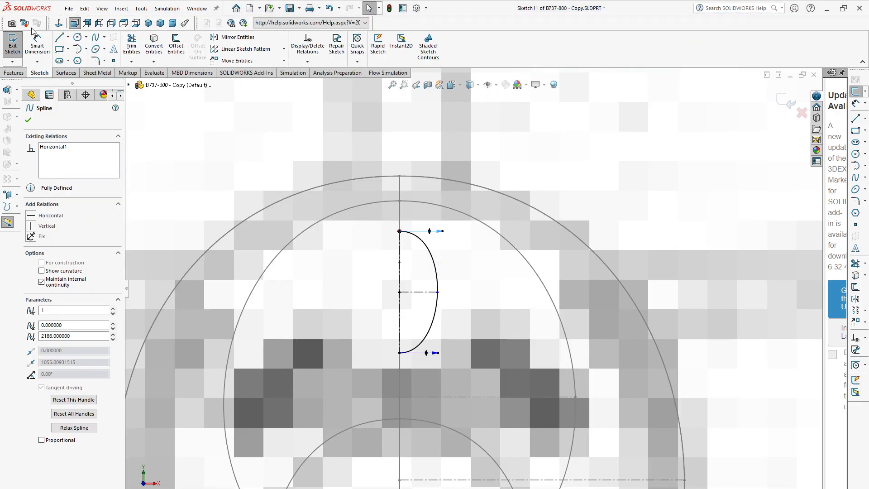
left_click(37, 43)
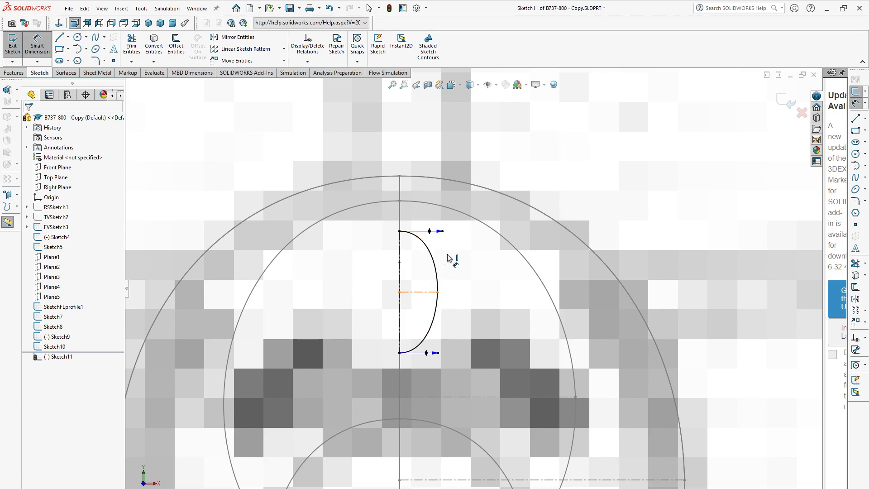
left_click(418, 292)
left_click(502, 278)
type("21")
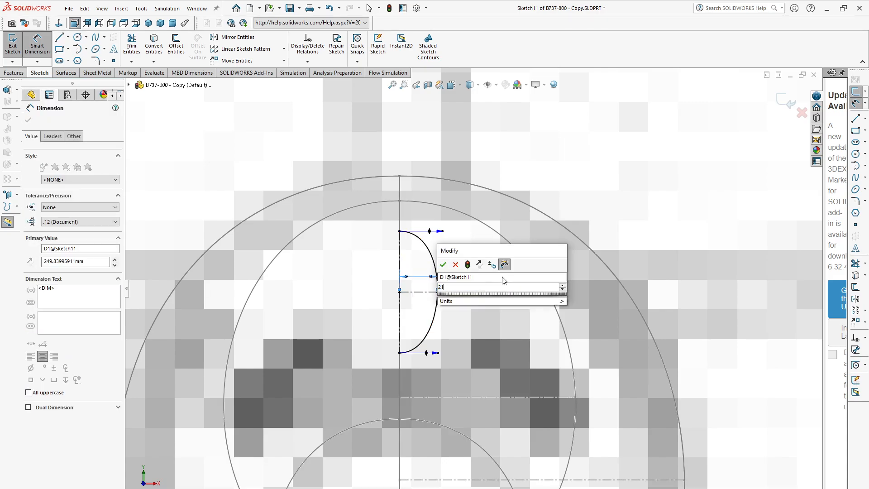
type("8")
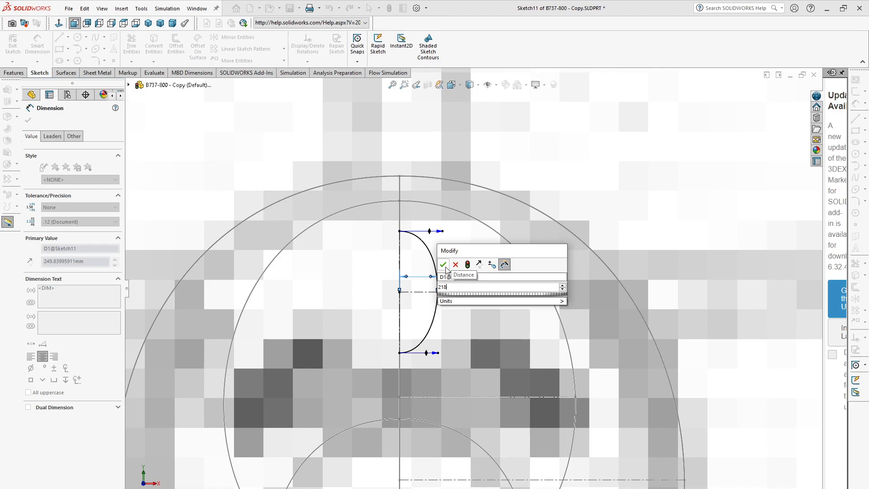
left_click(445, 267)
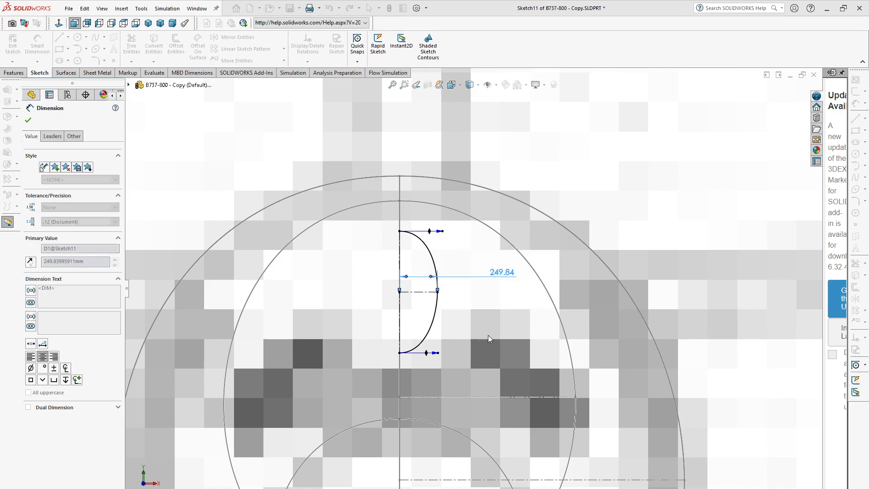
- Try to dimension the length of the spline's upper tangent handle
left_click(434, 233)
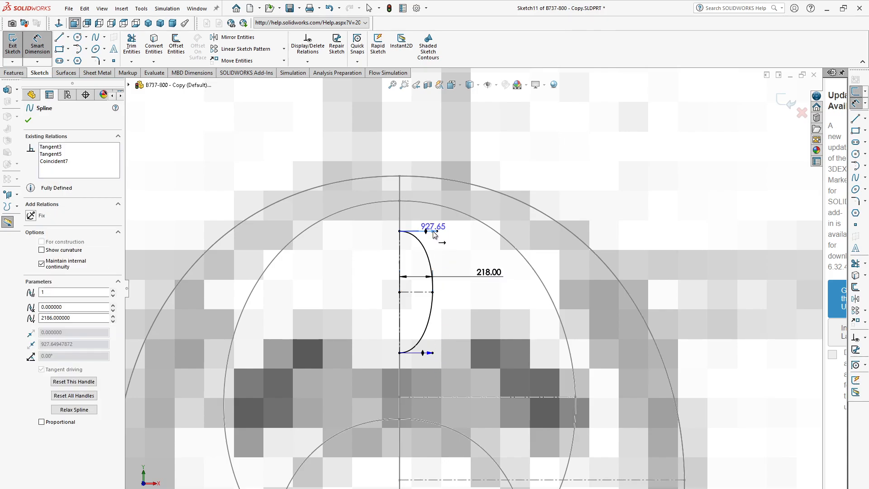
left_click(435, 240)
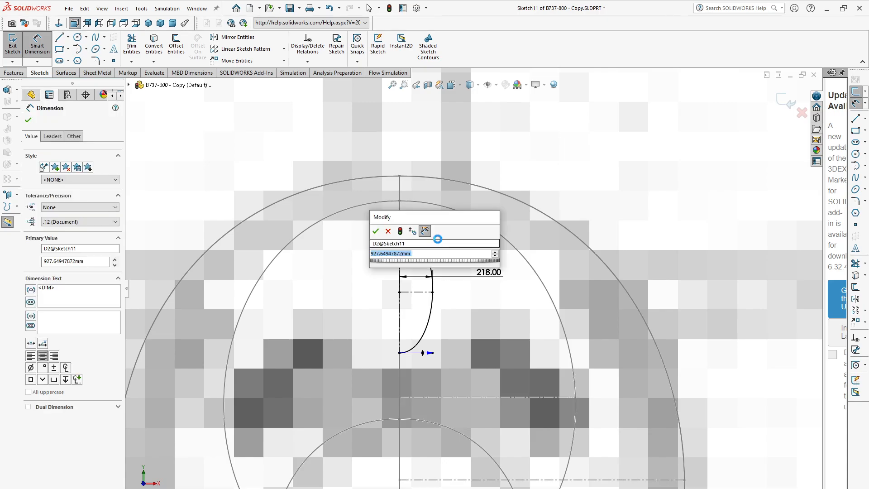
key("Escape")
key("Escape")
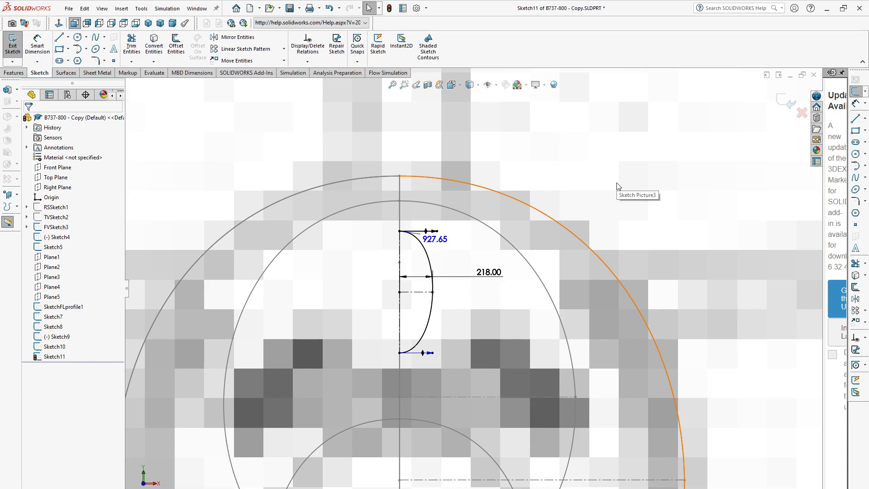
scroll(498, 332, "down", 3)
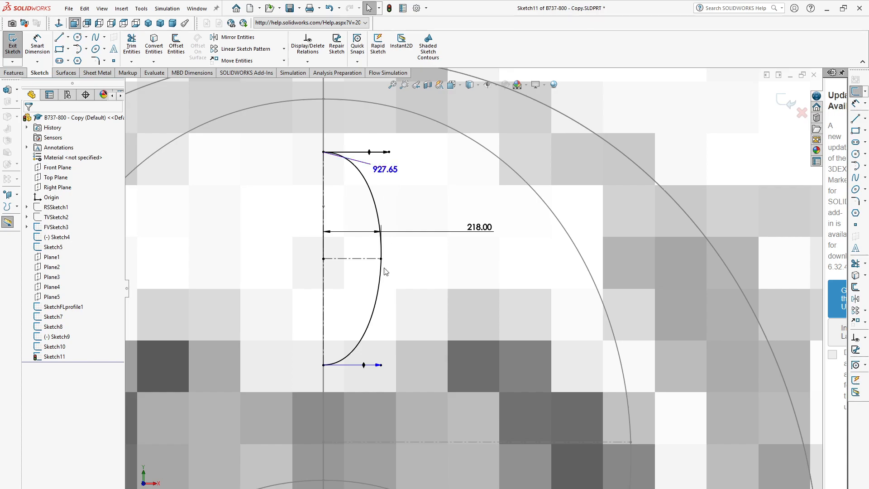
left_click(381, 365)
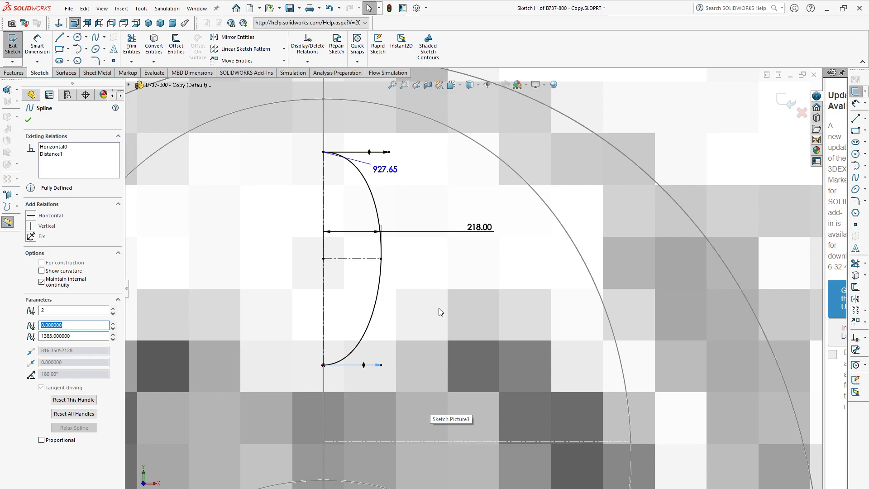
key("Escape")
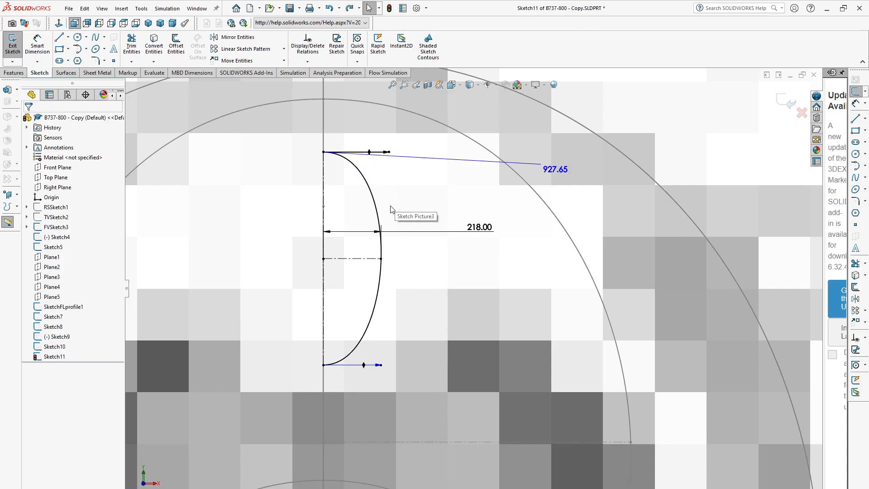
- Undo the handle dimension and the last width change, and set the horizontal centerline's dimension to 218 mm again
key("ctrl+z")
key("ctrl+z")
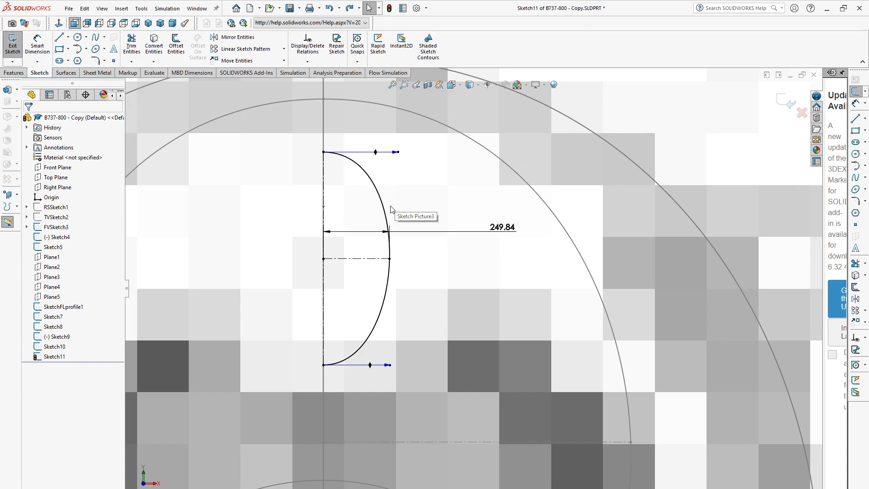
double_click(506, 228)
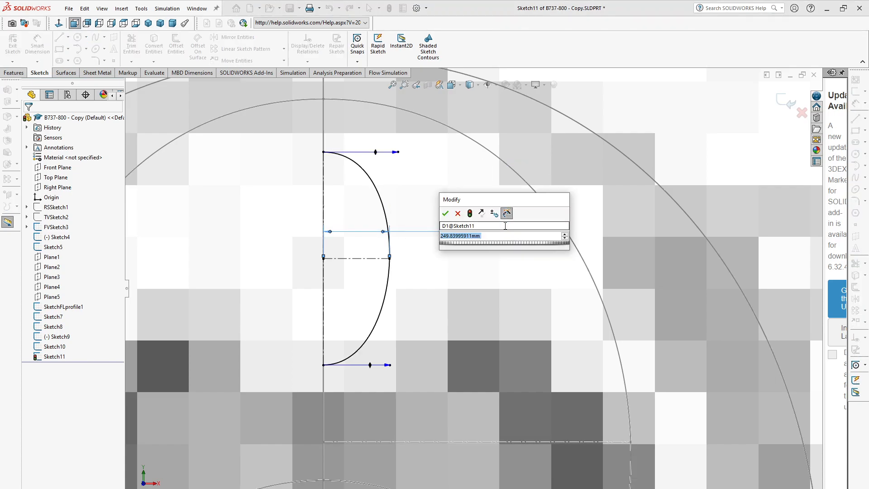
type("218")
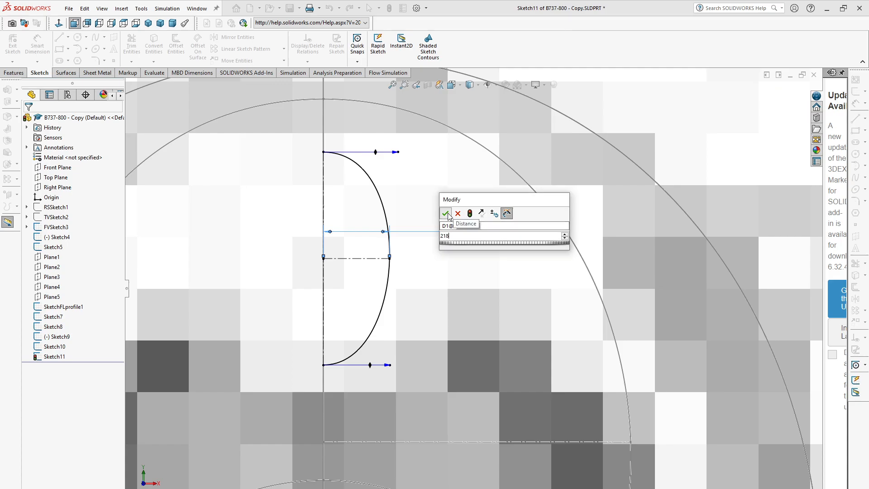
key("Return")
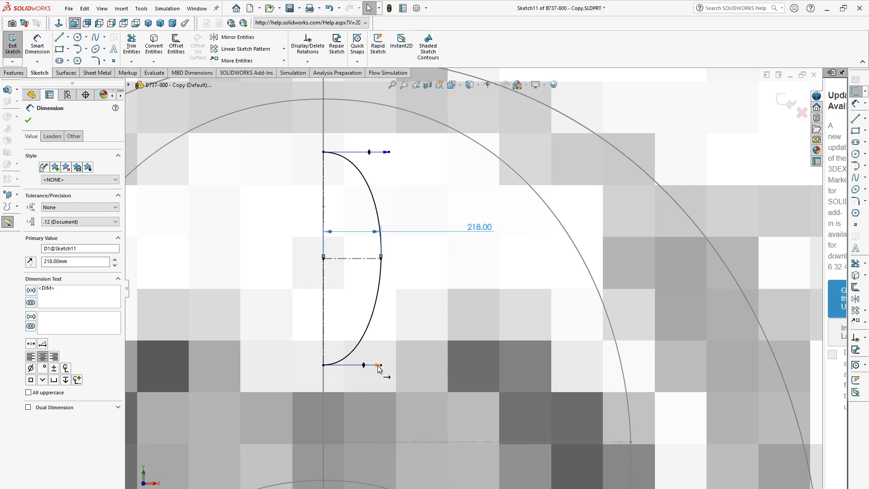
- Lengthen the spline's lower tangent handle slightly, to a weight of about 856, and clear the selection
left_click(378, 365)
left_click_drag(382, 368, 384, 368)
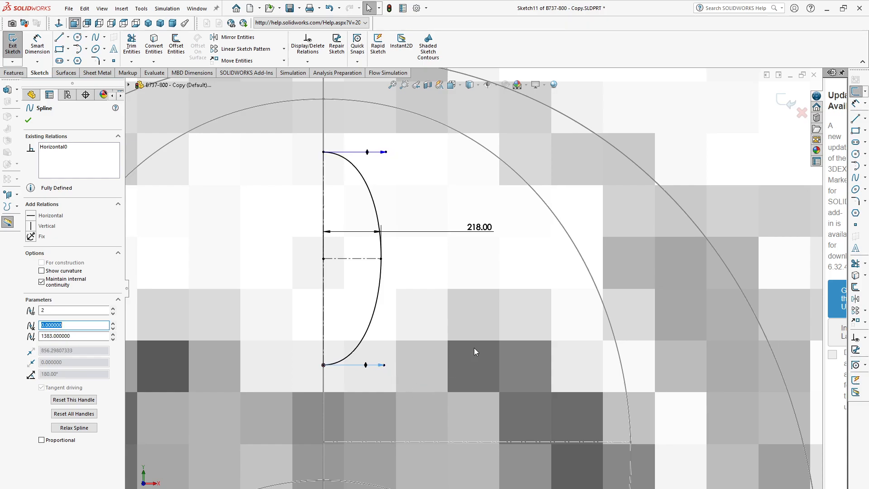
left_click(524, 300)
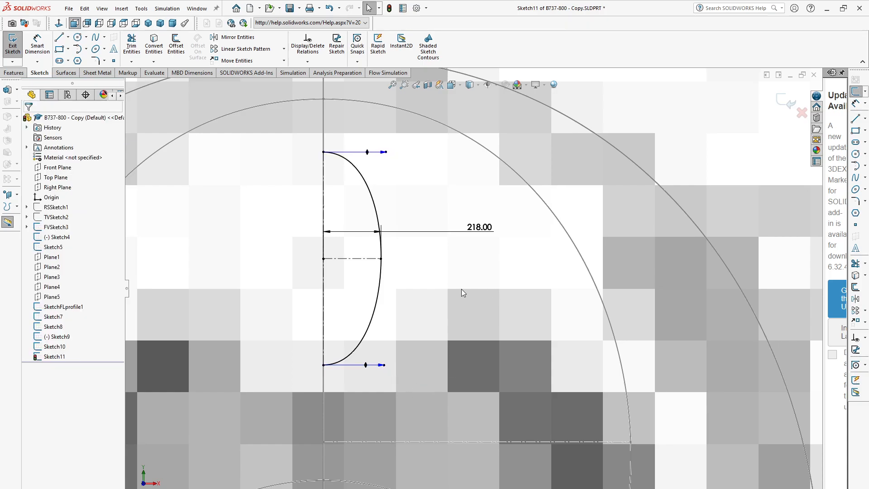
left_click(68, 37)
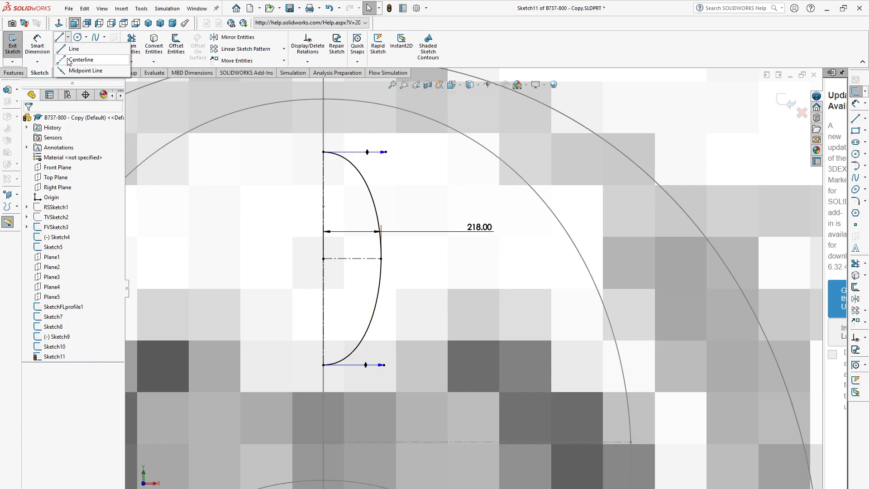
left_click(324, 152)
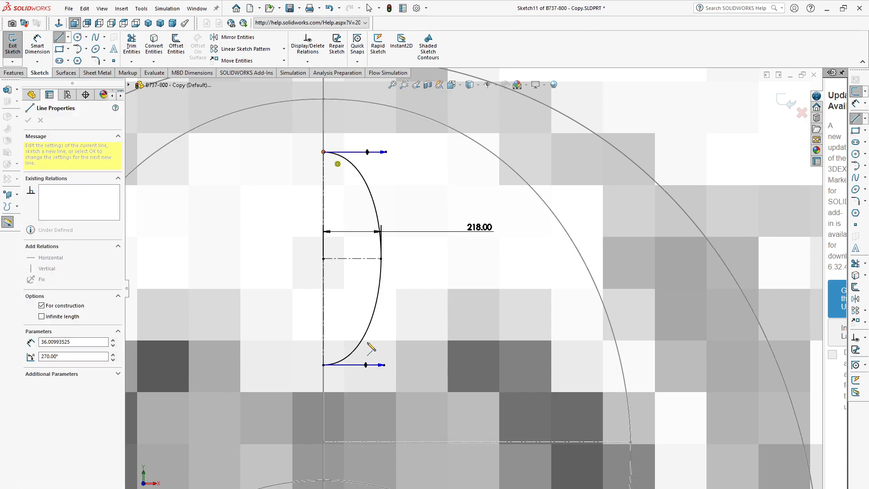
key("Escape")
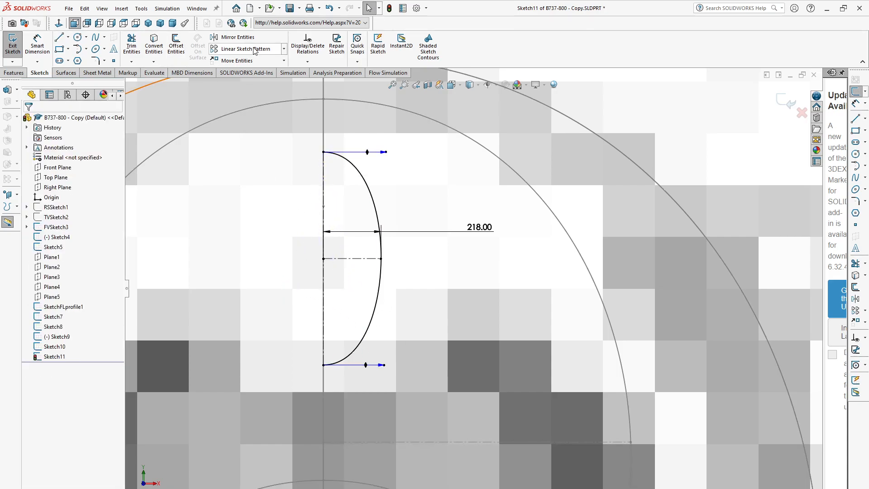
- Mirror the half-oval spline about the vertical centerline to close the tail-end profile
left_click(239, 38)
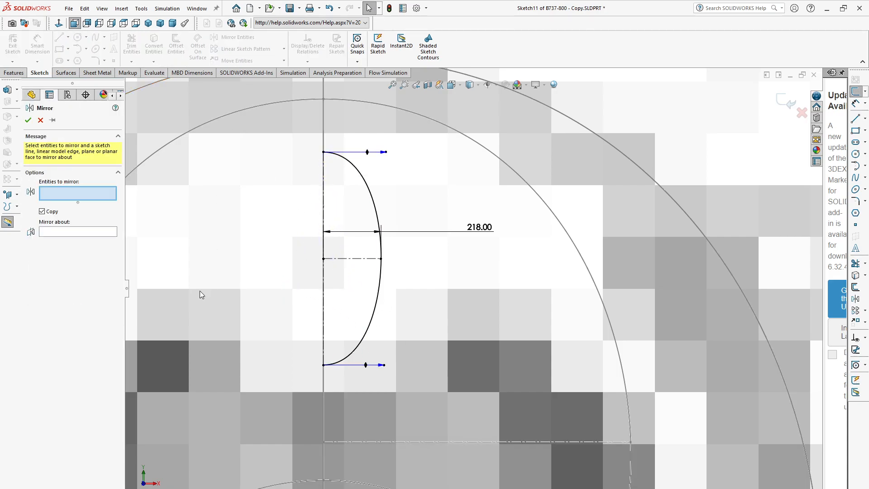
left_click(358, 172)
left_click(53, 233)
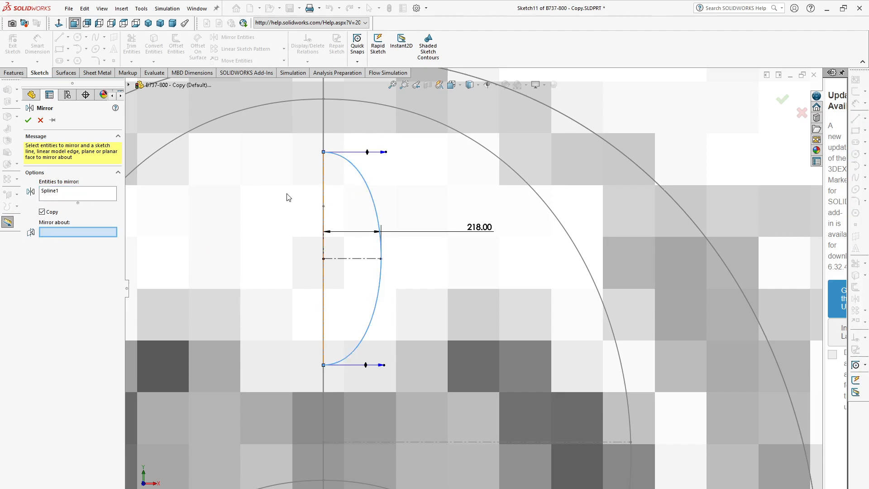
left_click(323, 176)
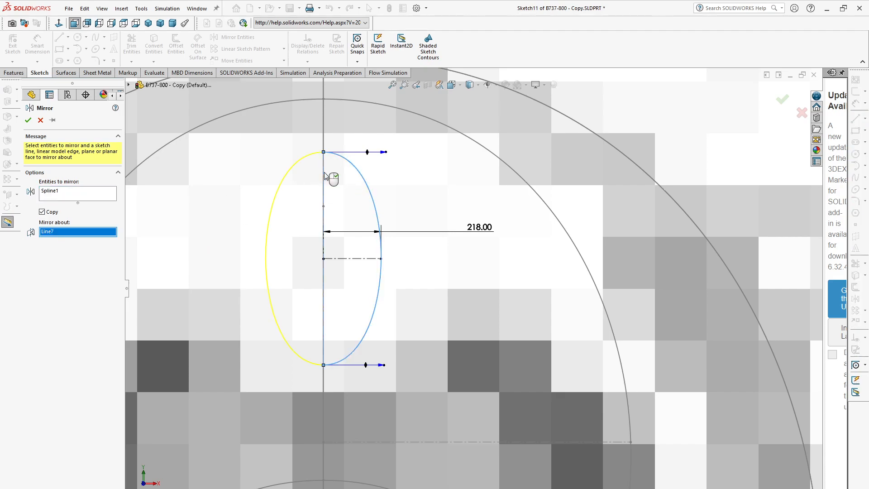
left_click(28, 120)
- Exit the tail-end profile sketch and hide the reference picture sketch FVSketch3
scroll(452, 419, "up", 5)
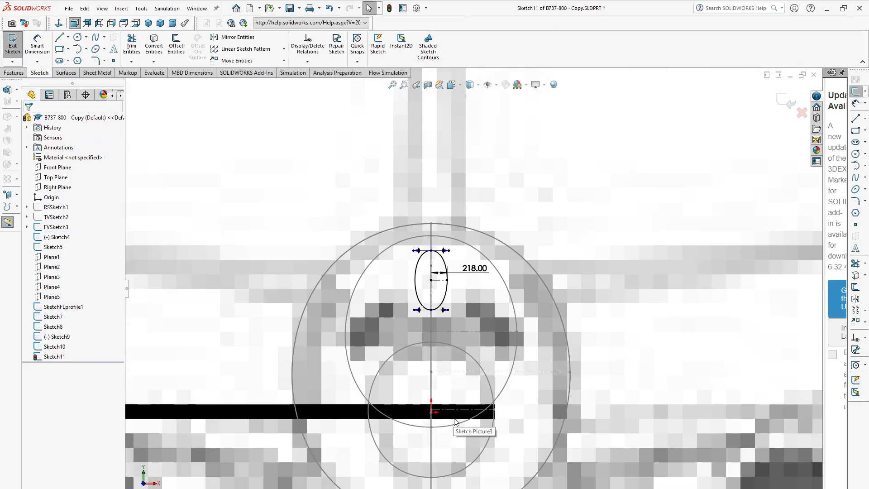
scroll(589, 398, "up", 3)
middle_click_drag(582, 387, 780, 419, "ctrl")
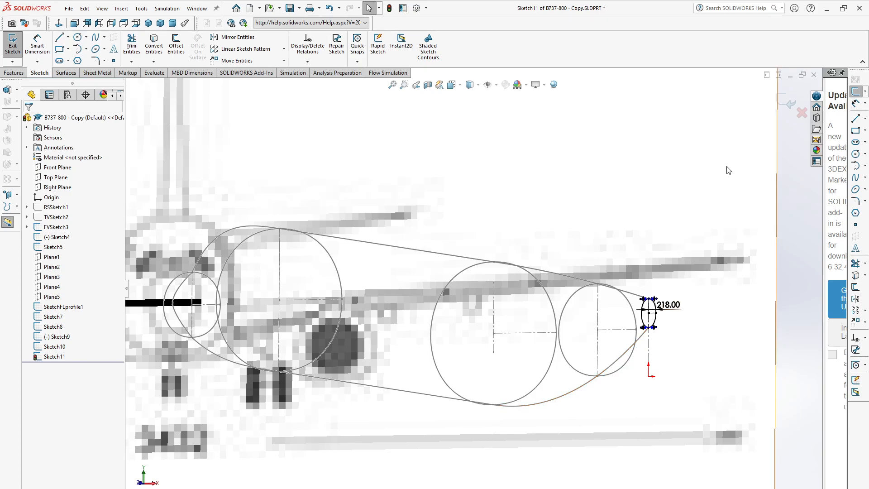
left_click(789, 104)
scroll(473, 290, "up", 4)
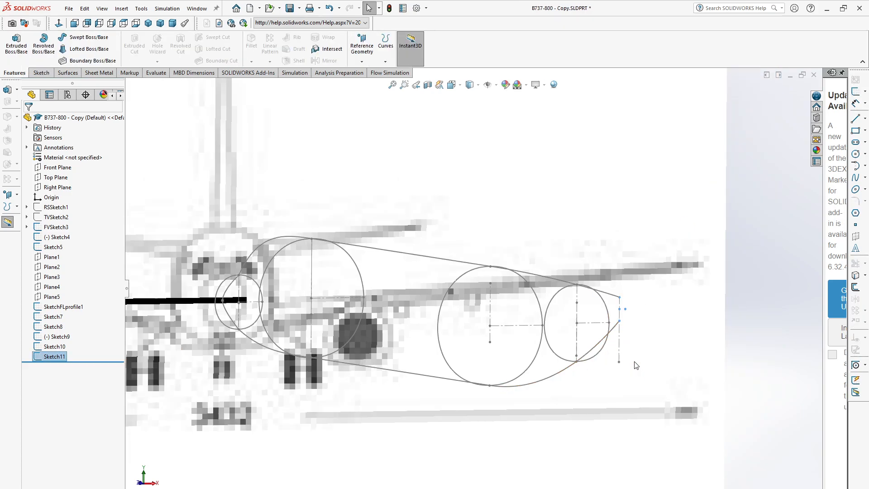
left_click(705, 368)
mouse_move(469, 379)
middle_mouse_down()
mouse_move(566, 369)
mouse_move(561, 392)
middle_mouse_up()
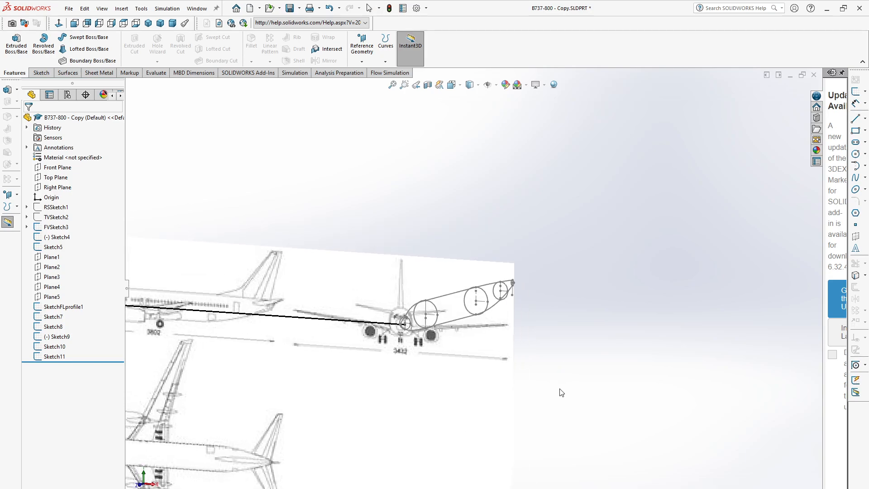
left_click(42, 228)
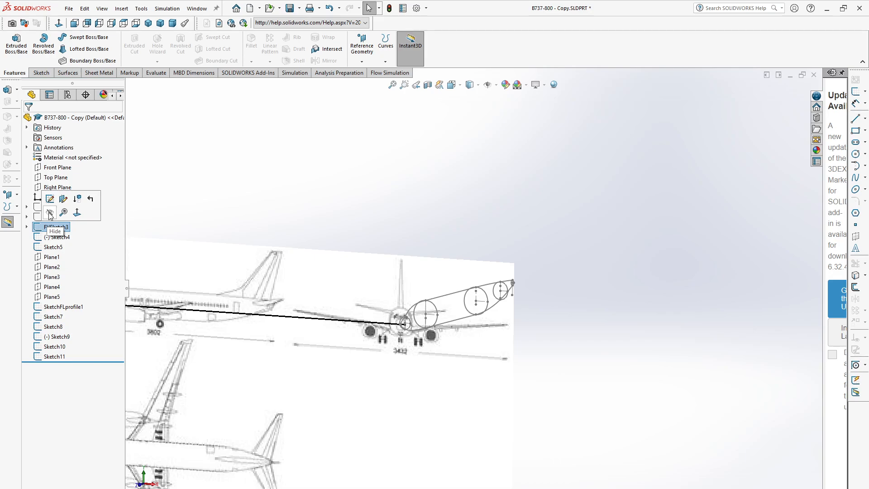
left_click(49, 211)
- Examine the fuselage outline and its cross-section profiles from several angles
middle_click_drag(447, 349, 466, 305)
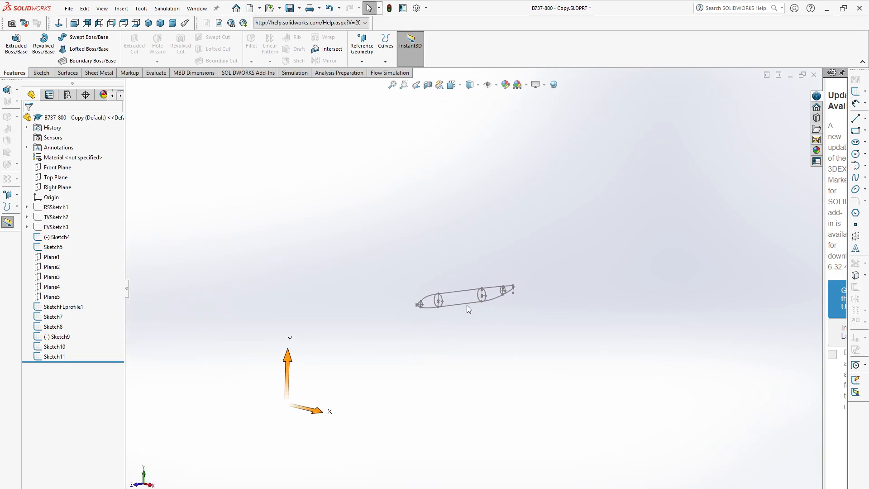
scroll(470, 299, "down", 10)
middle_click_drag(380, 391, 398, 382)
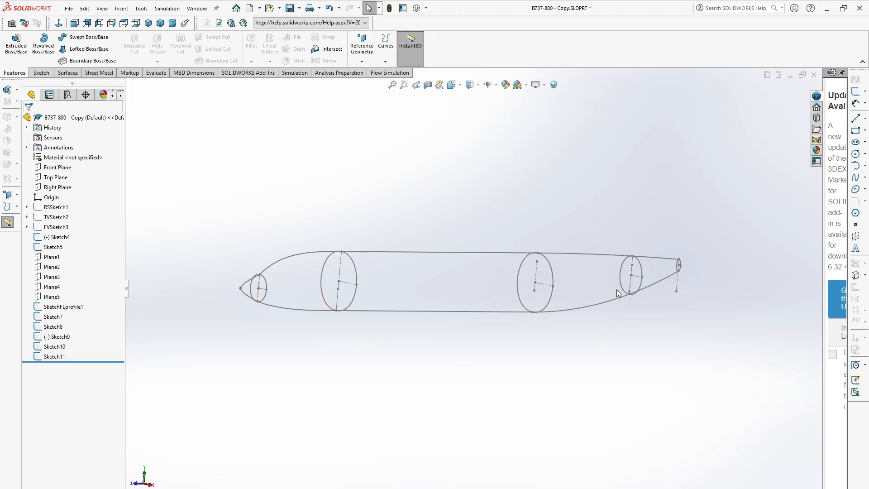
scroll(385, 439, "up", 4)
middle_click_drag(352, 361, 462, 351)
middle_click_drag(376, 380, 413, 412)
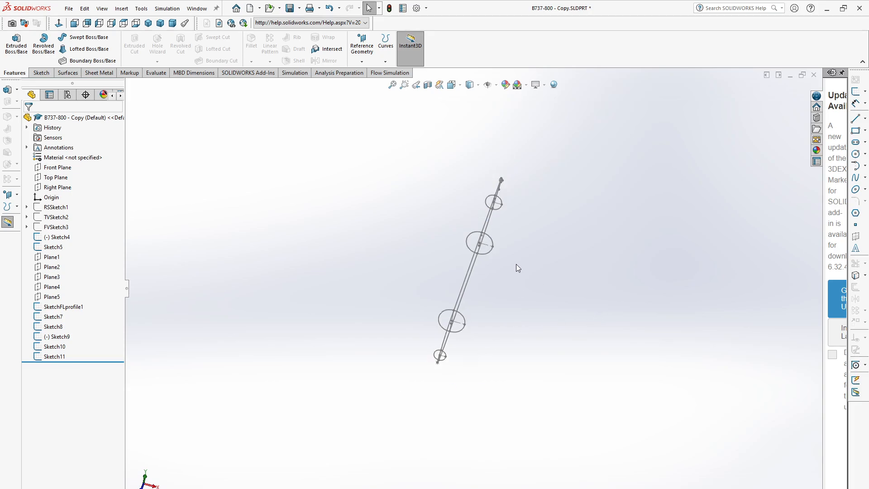
scroll(498, 304, "down", 2)
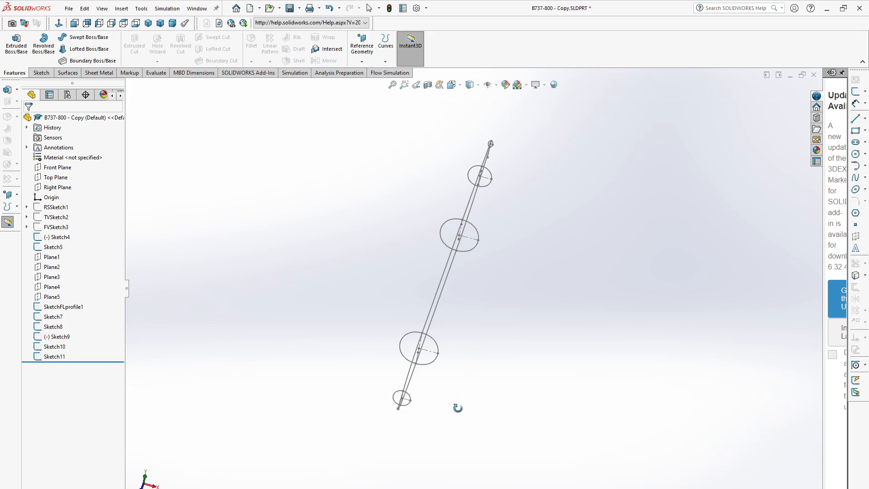
middle_click_drag(457, 406, 398, 357)
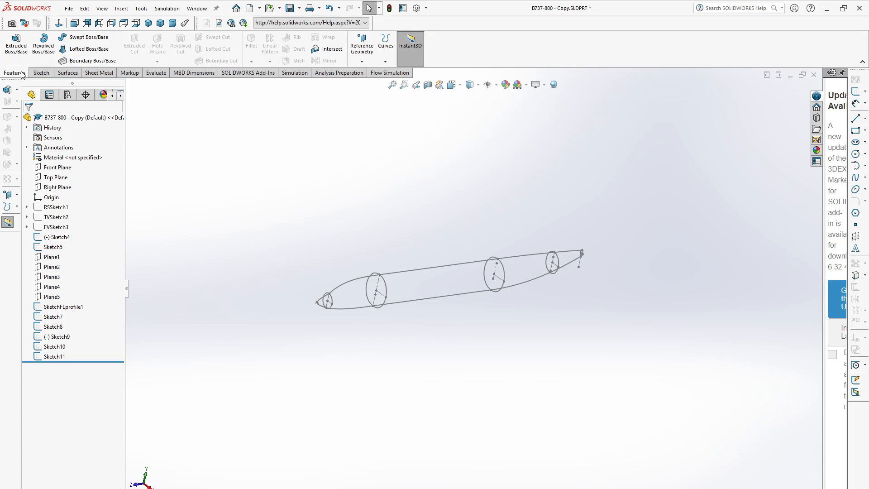
- Start a new 3D sketch and show the fuselage in the right-side view
left_click(41, 73)
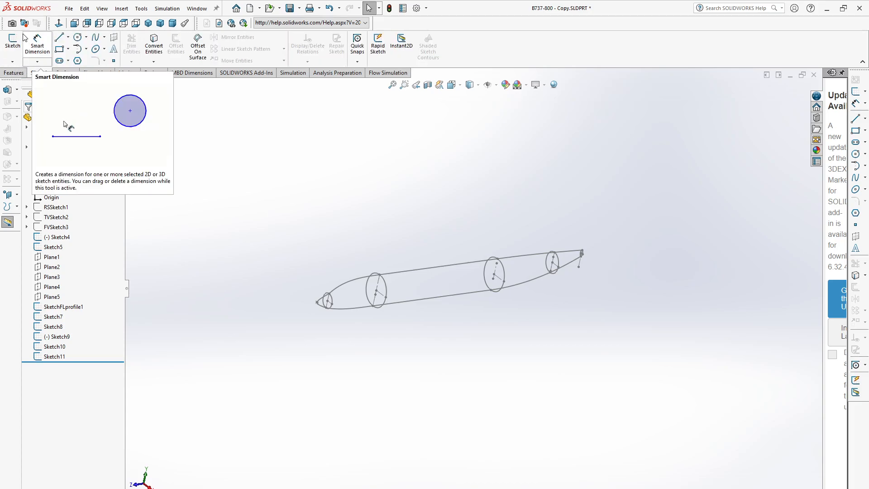
left_click(12, 61)
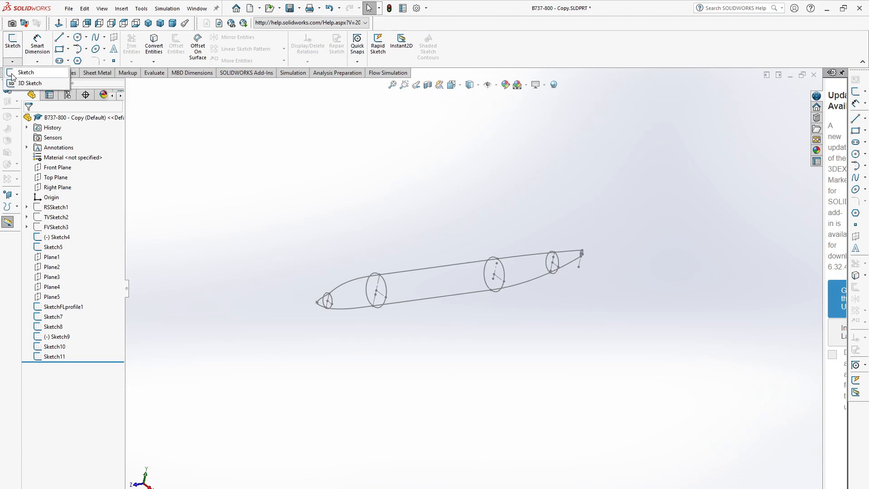
left_click(25, 85)
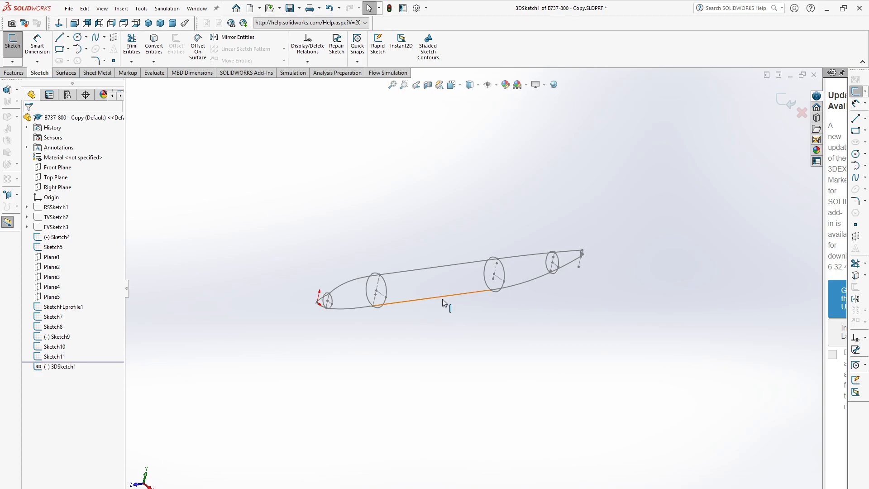
scroll(450, 298, "down", 2)
scroll(397, 338, "up", 1)
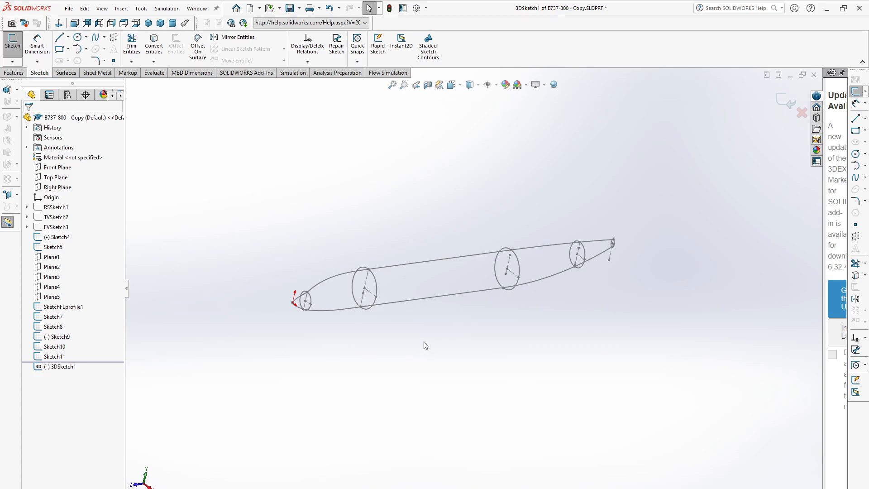
key("space")
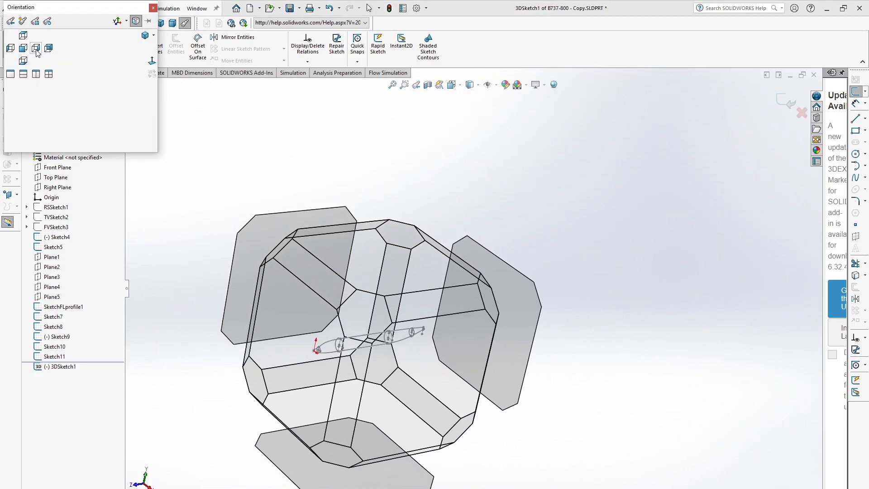
left_click(36, 49)
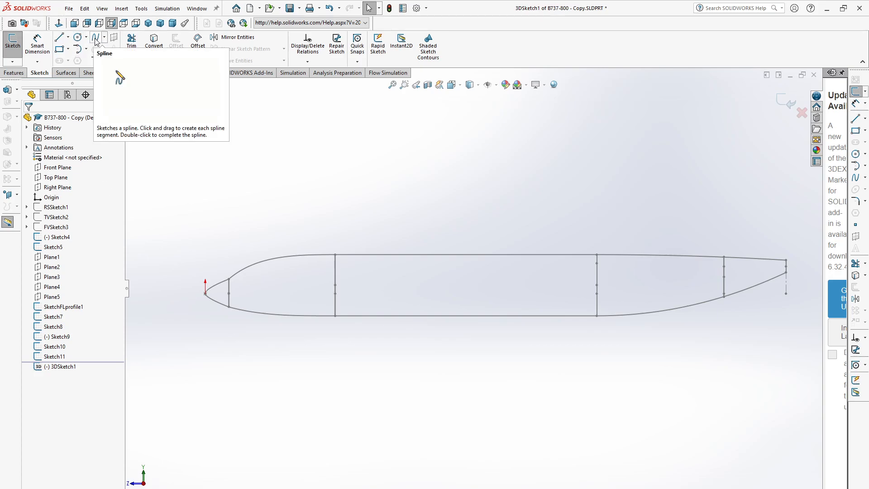
- Sketch a two-point spline from the nose tip to the side edge of the first cross-section profile behind it
scroll(272, 329, "down", 2)
middle_click_drag(244, 354, 247, 352)
scroll(230, 295, "down", 6)
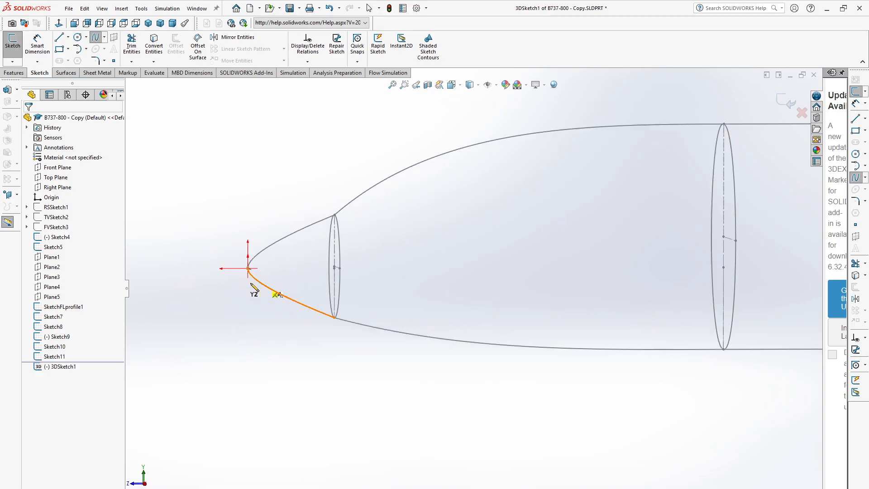
scroll(256, 276, "down", 4)
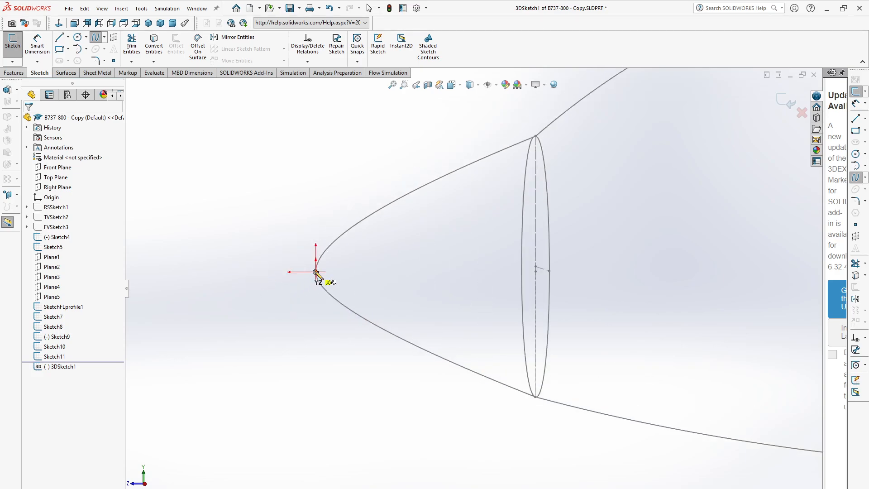
left_click(315, 271)
scroll(473, 291, "up", 6)
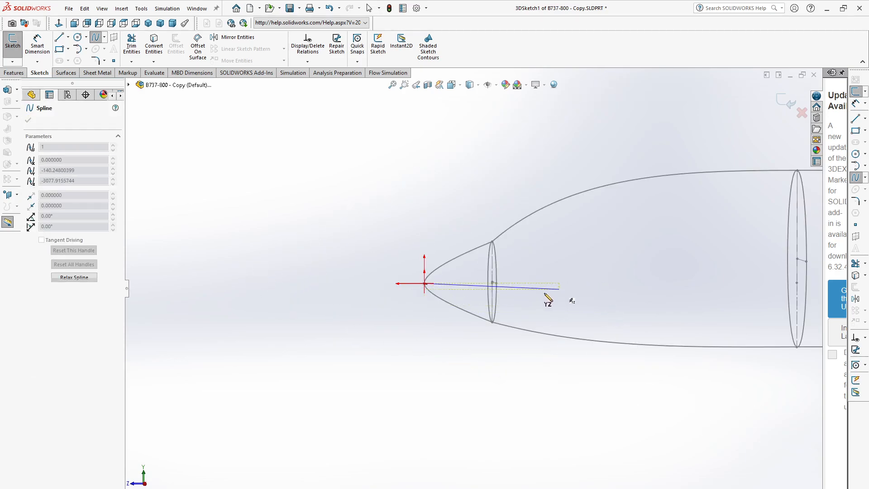
scroll(523, 301, "down", 3)
scroll(485, 300, "down", 3)
scroll(475, 266, "down", 2)
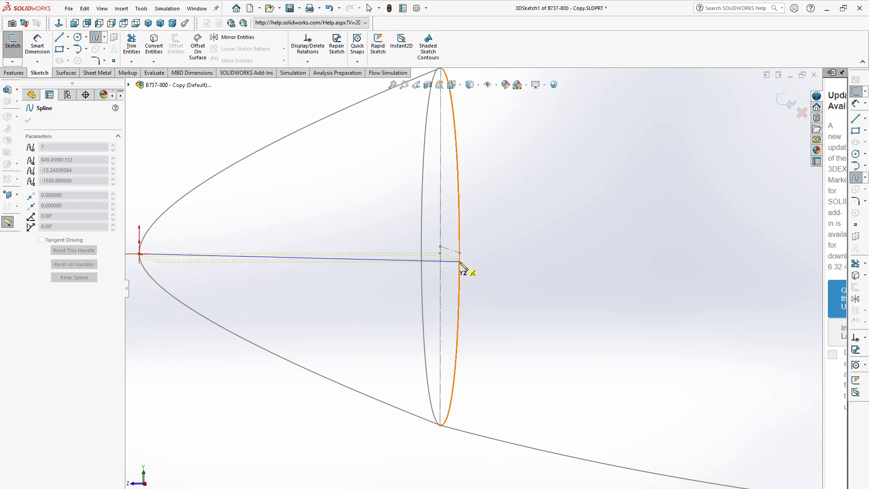
left_click(461, 262)
key("Escape")
scroll(475, 289, "up", 3)
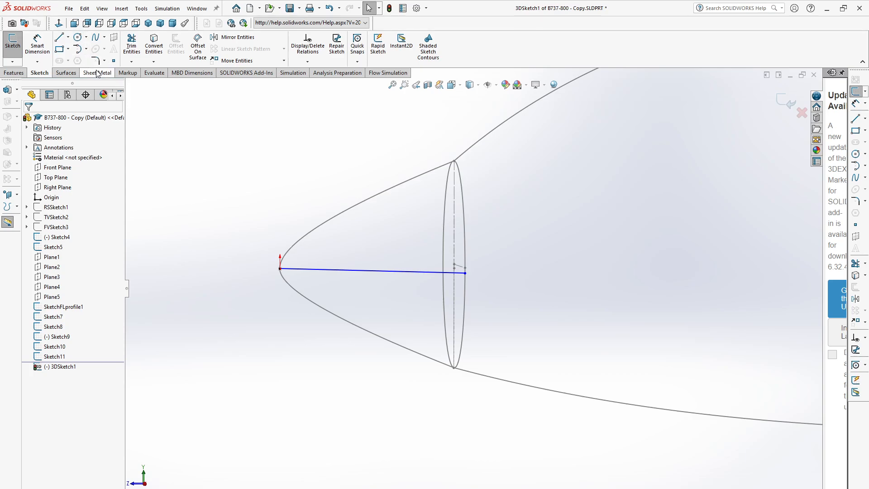
- Sketch a second spline from the first spline's rear end to the side edge of the second cross-section profile
left_click(95, 37)
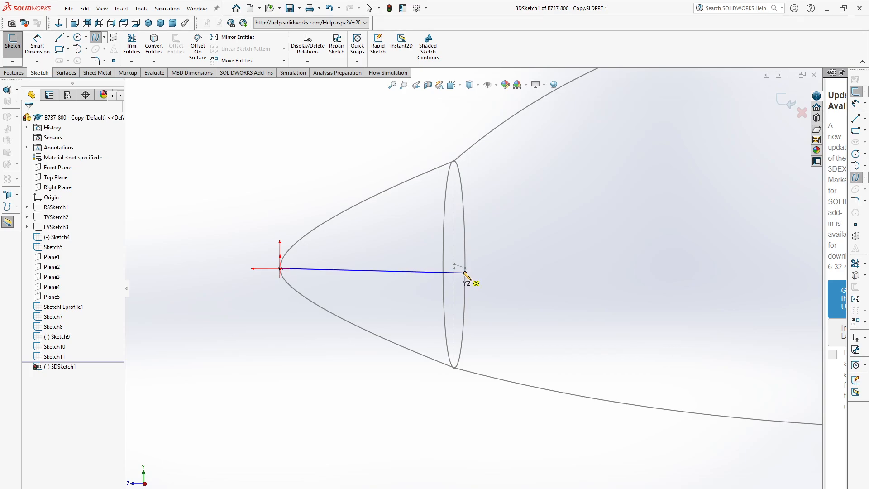
left_click(465, 273)
scroll(380, 324, "up", 10)
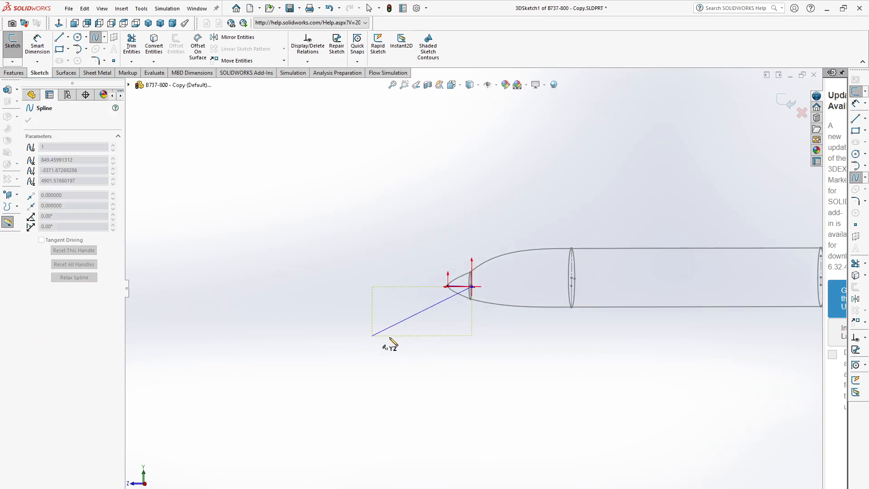
scroll(697, 310, "down", 4)
scroll(521, 267, "down", 2)
scroll(317, 246, "down", 3)
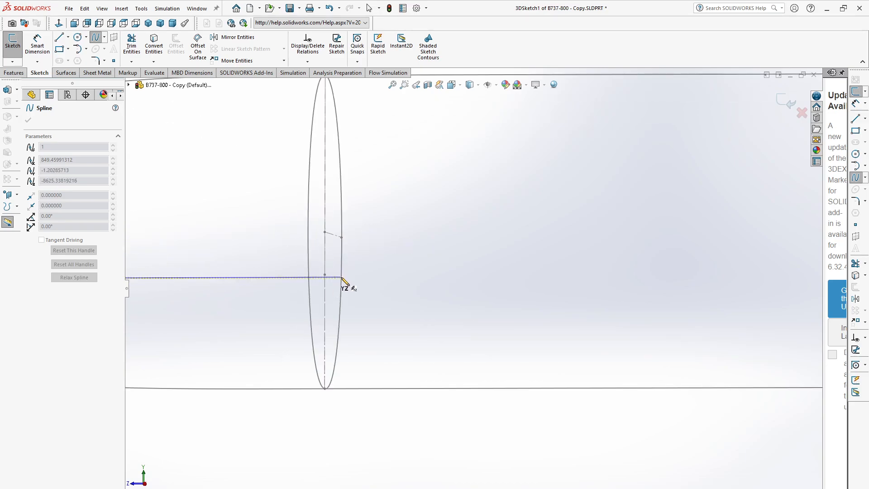
key("Escape")
scroll(427, 291, "up", 8)
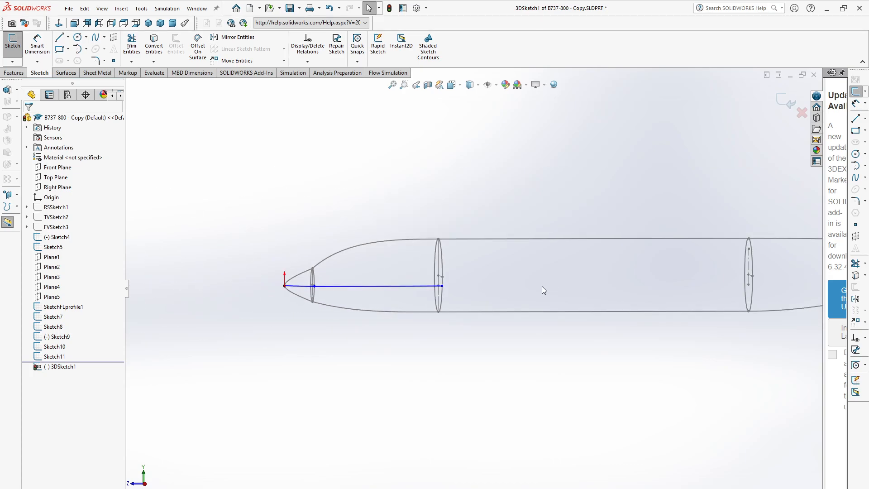
- Draw a straight line about 17183 long from the second spline's rear end to the side edge of the third cross-section profile
left_click(59, 38)
scroll(466, 301, "down", 5)
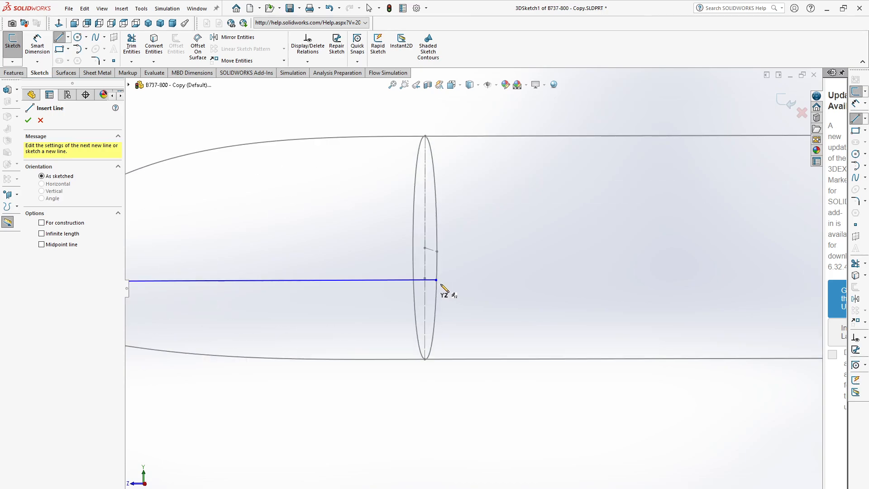
left_click(436, 281)
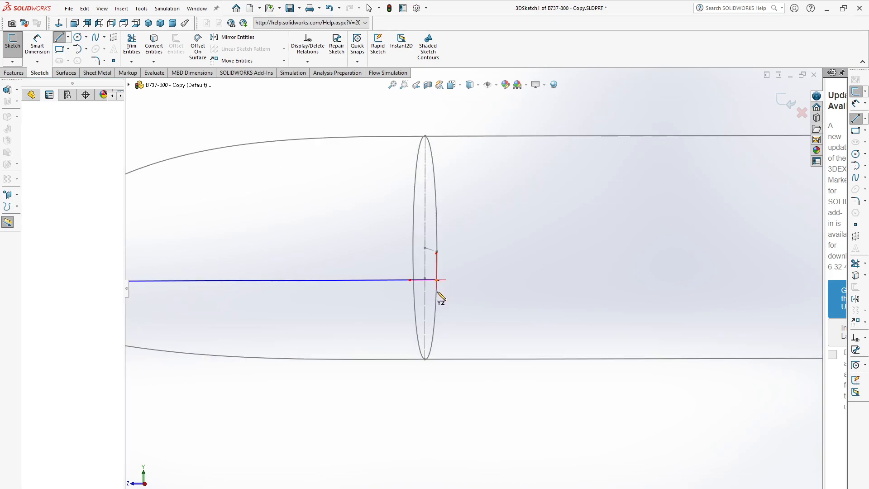
scroll(441, 326, "up", 8)
scroll(602, 326, "down", 5)
scroll(394, 281, "down", 6)
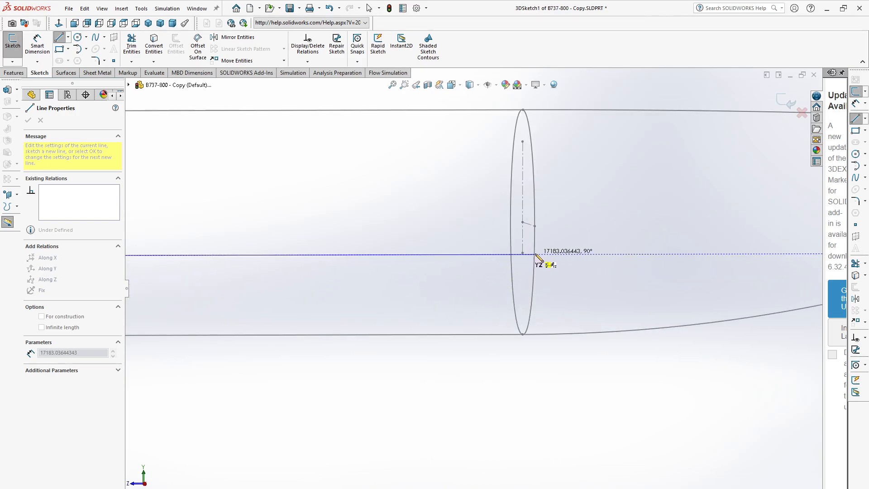
left_click(535, 254)
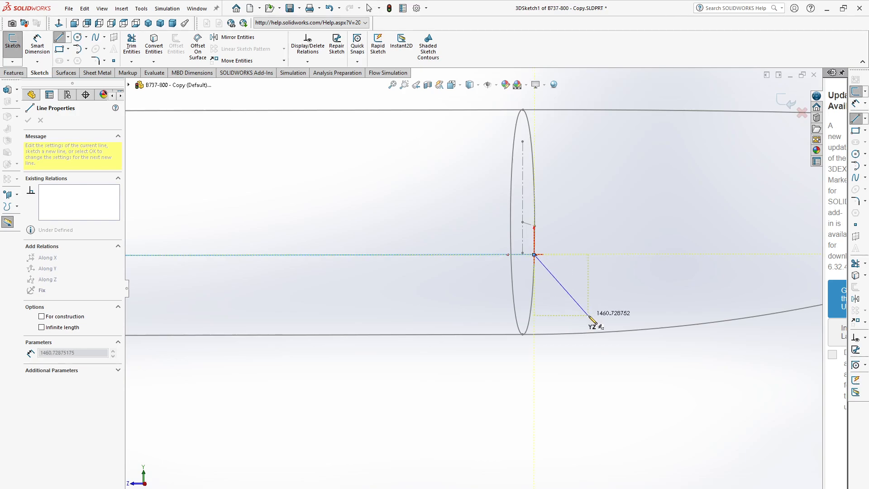
- Sketch a two-point spline from the straight line's rear end to the side edge of the fourth cross-section profile
key("Escape")
key("Escape")
scroll(580, 332, "up", 4)
scroll(580, 332, "up", 4)
scroll(656, 243, "down", 3)
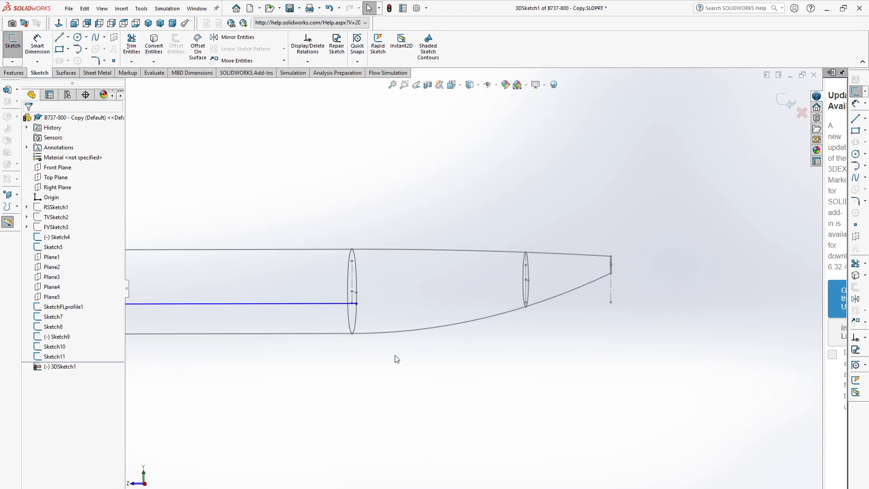
left_click(96, 37)
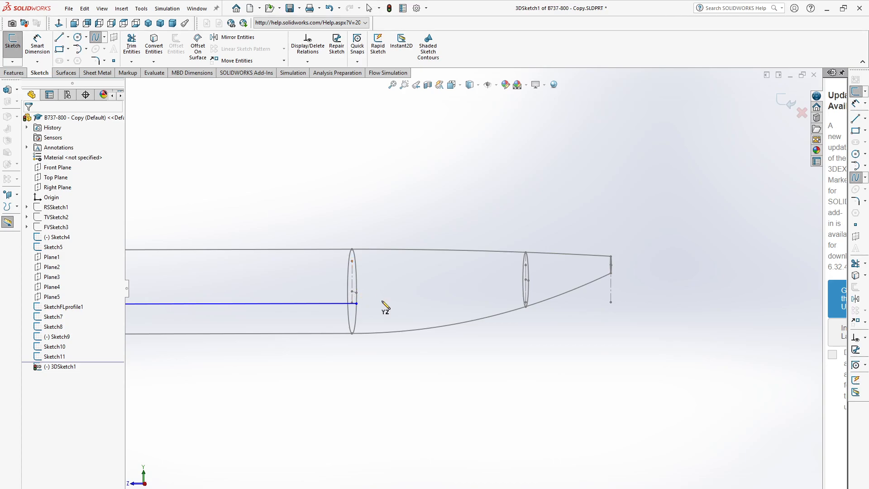
scroll(378, 310, "down", 3)
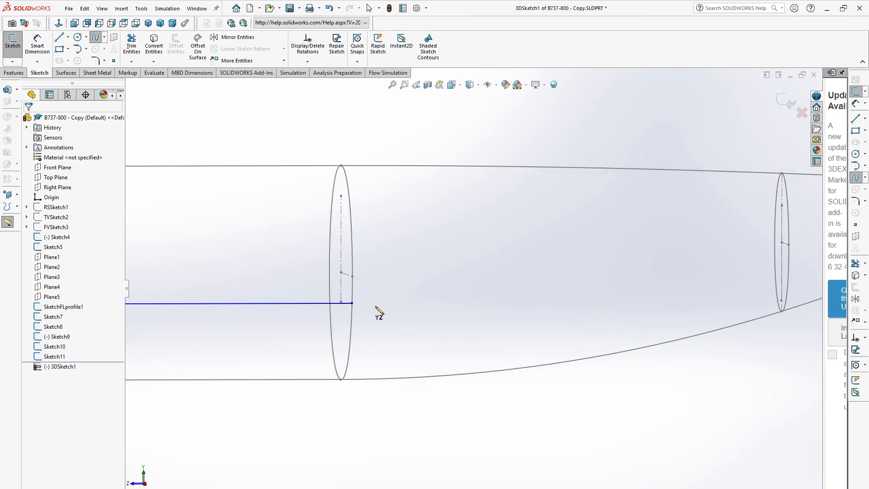
left_click(352, 303)
scroll(509, 320, "up", 3)
scroll(603, 301, "down", 4)
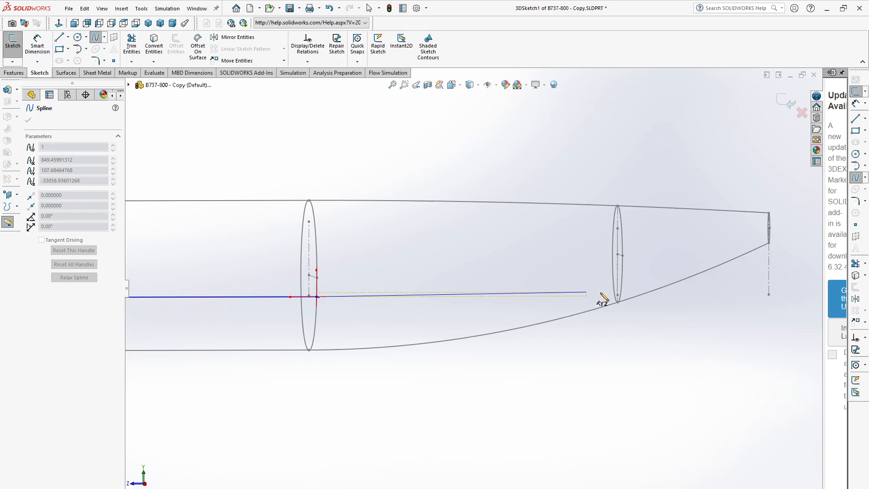
scroll(588, 241, "down", 3)
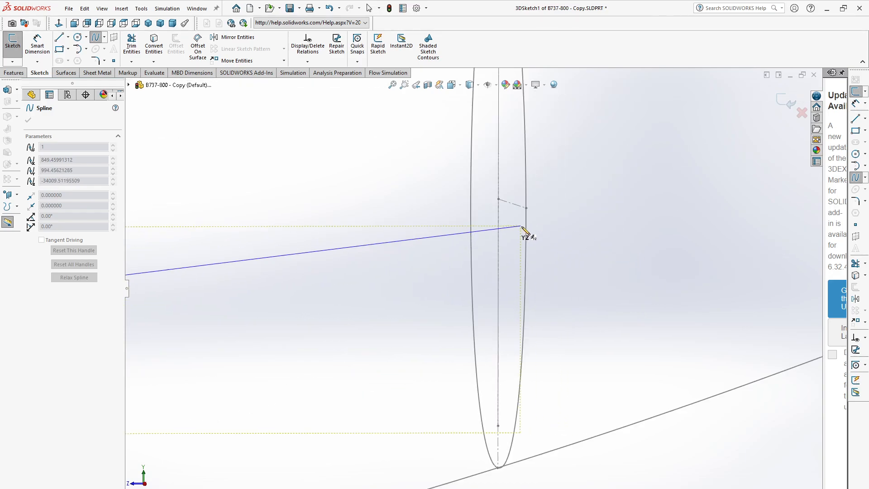
scroll(543, 244, "up", 3)
key("Escape")
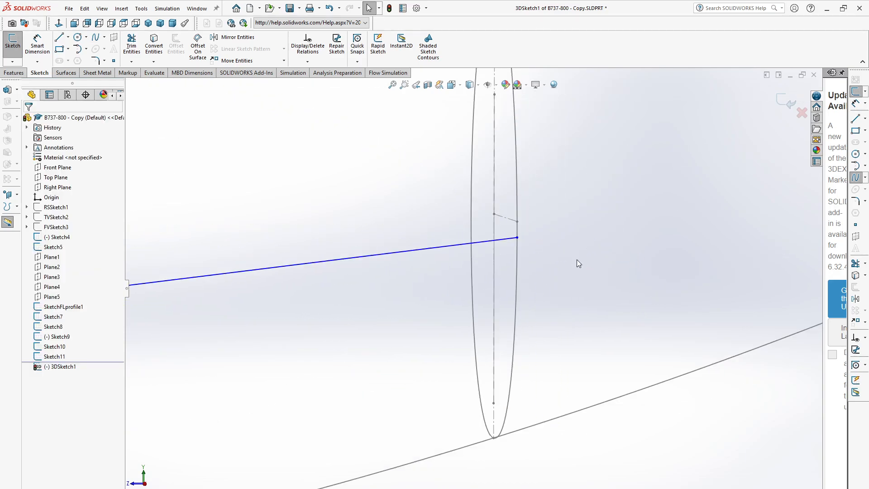
- Sketch another two-point spline from the fourth profile's side edge to the side edge of the small tail-end profile
scroll(577, 259, "up", 3)
left_click(97, 38)
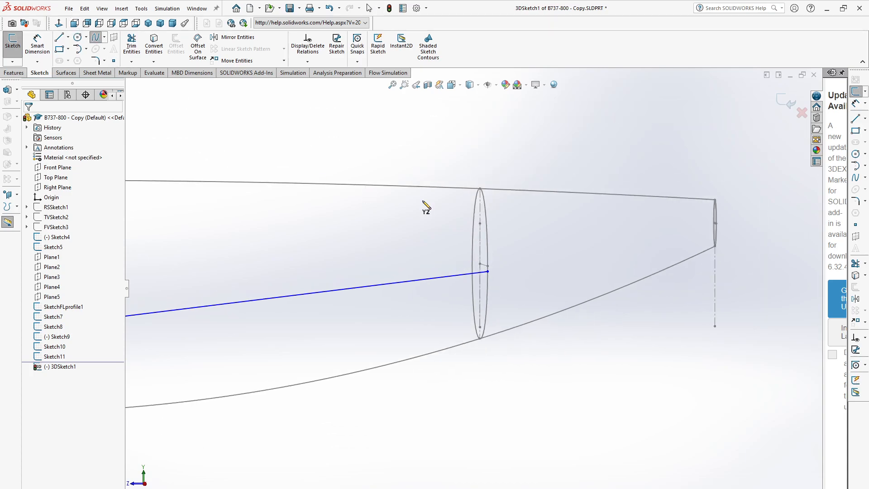
scroll(505, 264, "down", 3)
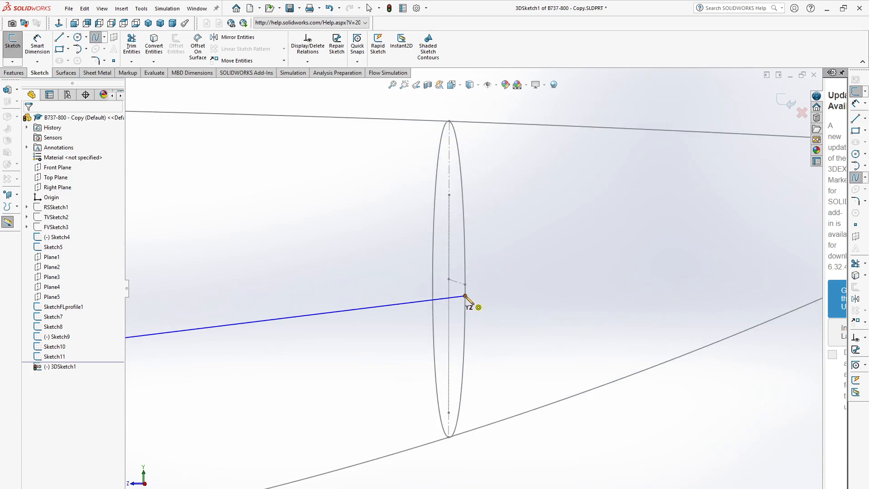
left_click(465, 296)
scroll(494, 297, "up", 3)
scroll(669, 296, "up", 2)
scroll(674, 260, "down", 4)
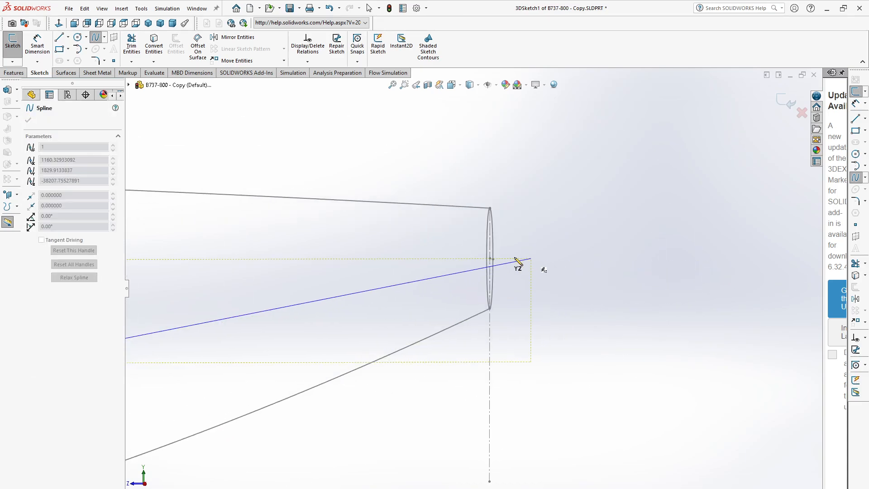
scroll(516, 259, "down", 3)
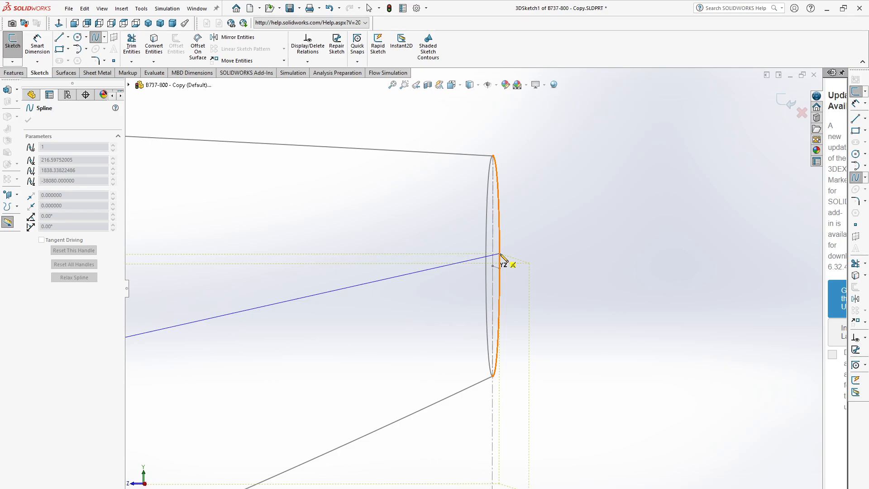
left_click(500, 255)
key("Escape")
scroll(482, 235, "up", 3)
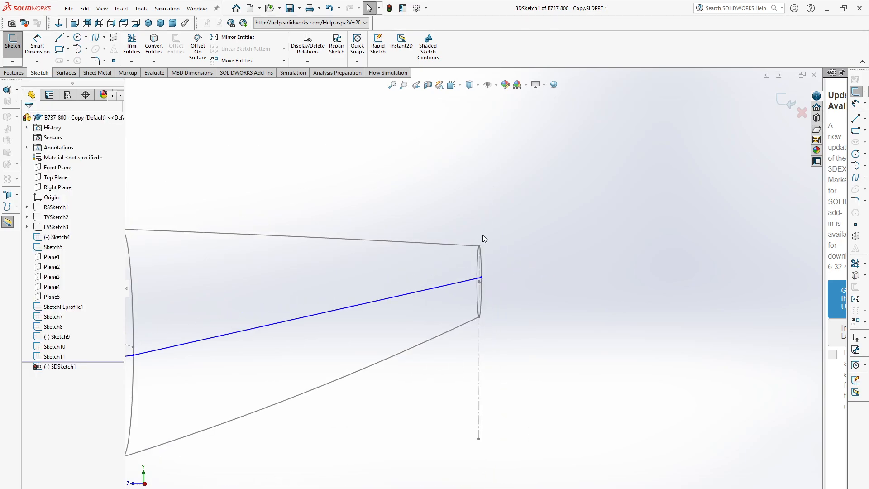
- Examine the chain of side guide curves from nose to tail in the right-side view
scroll(482, 234, "up", 5)
scroll(400, 309, "down", 5)
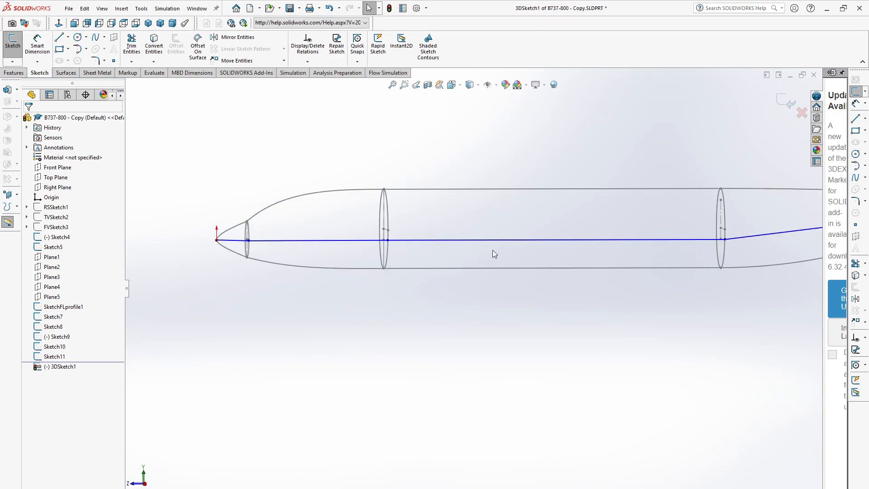
scroll(375, 289, "up", 4)
scroll(407, 276, "down", 4)
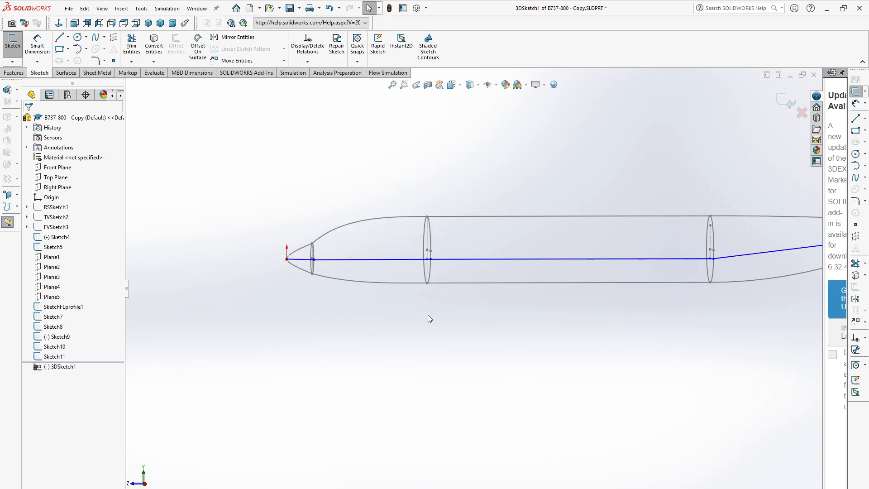
key("space")
left_click(37, 54)
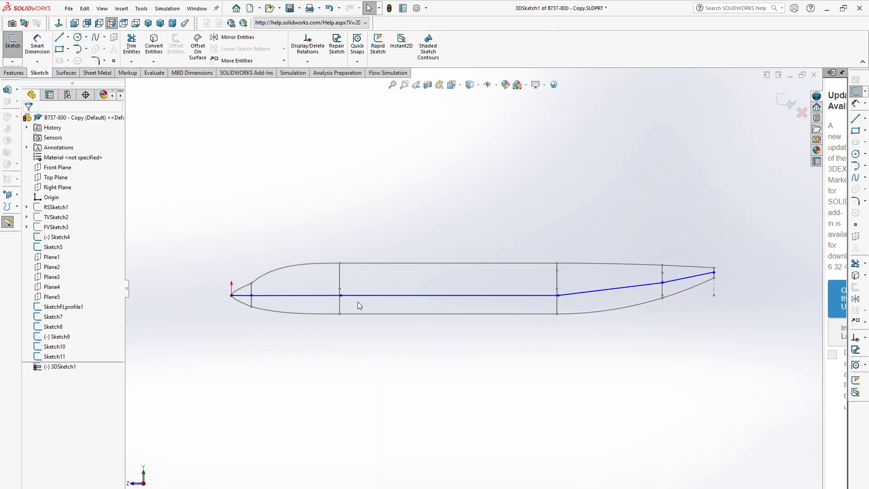
scroll(358, 302, "down", 2)
scroll(326, 307, "up", 4)
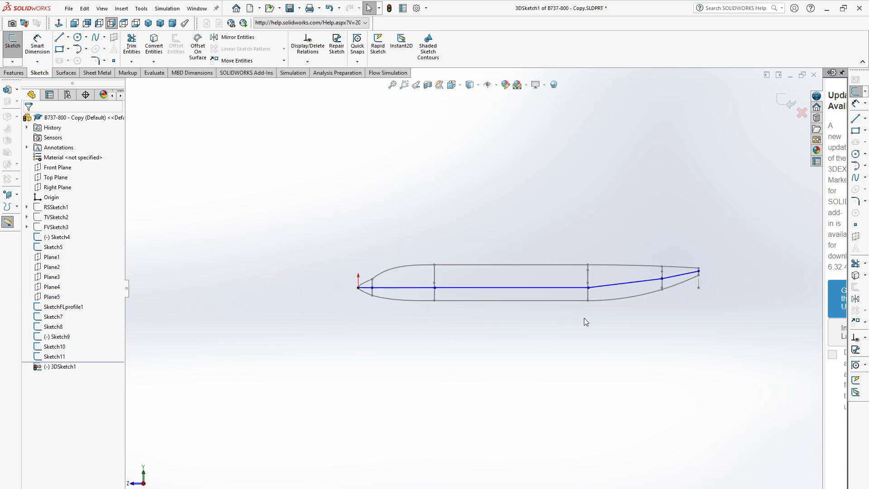
scroll(648, 304, "down", 2)
- Switch to the top view and show TVSketch2 with its aircraft blueprint image
key("space")
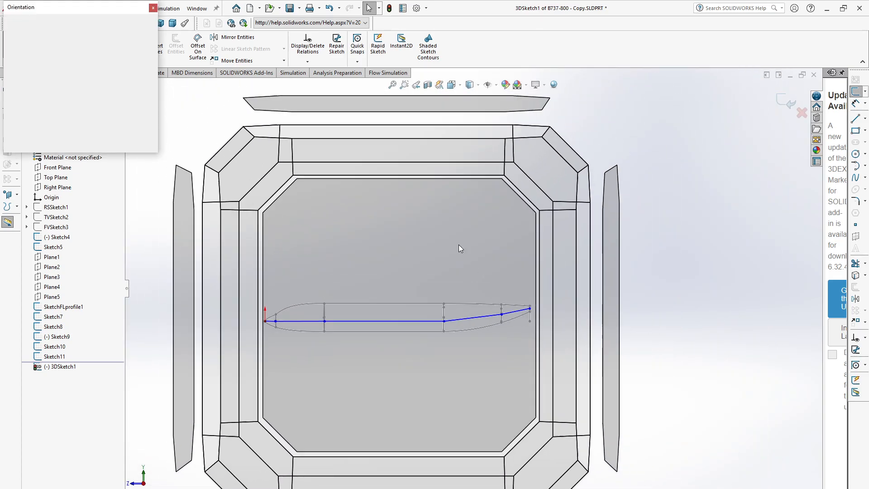
left_click(24, 36)
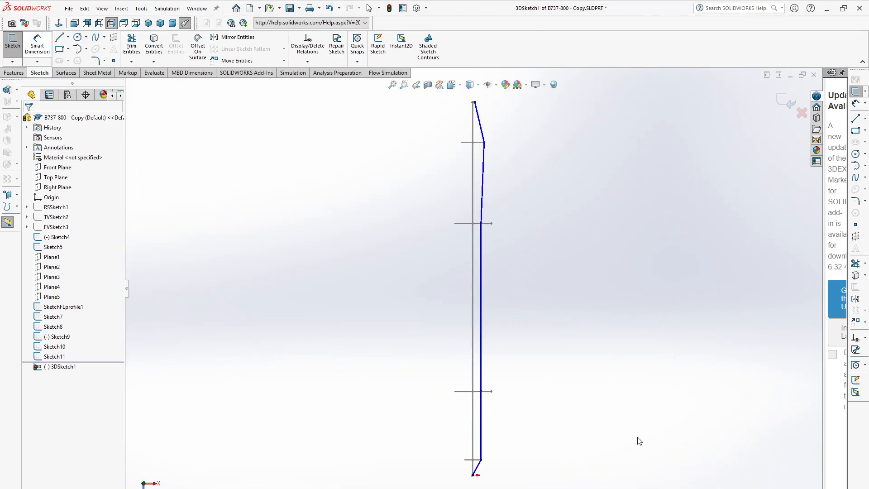
scroll(471, 477, "up", 1)
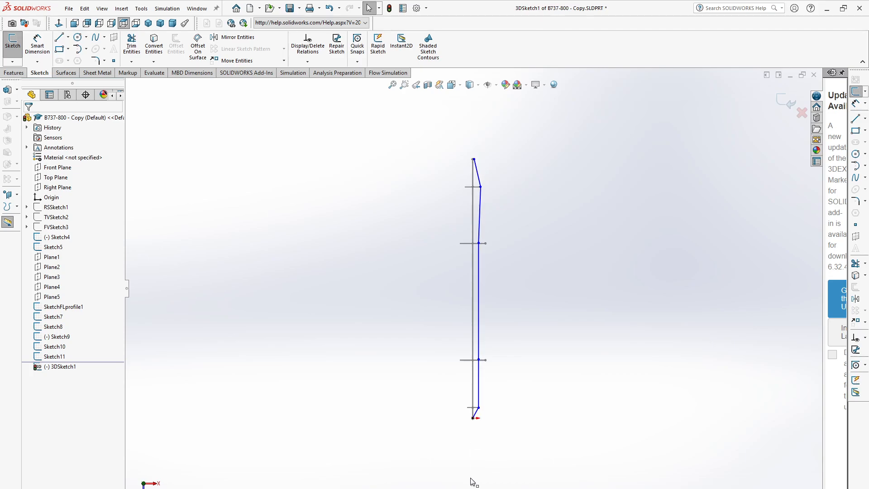
scroll(471, 446, "down", 4)
scroll(459, 337, "down", 3)
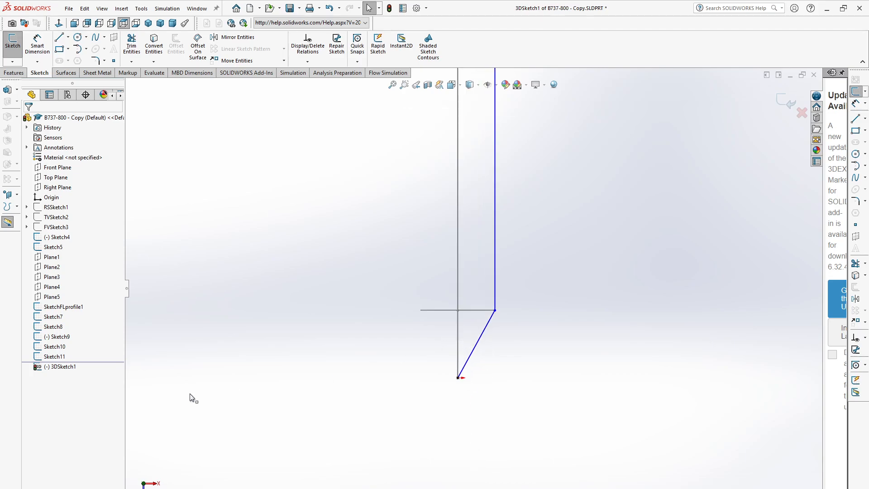
left_click(41, 218)
left_click(49, 204)
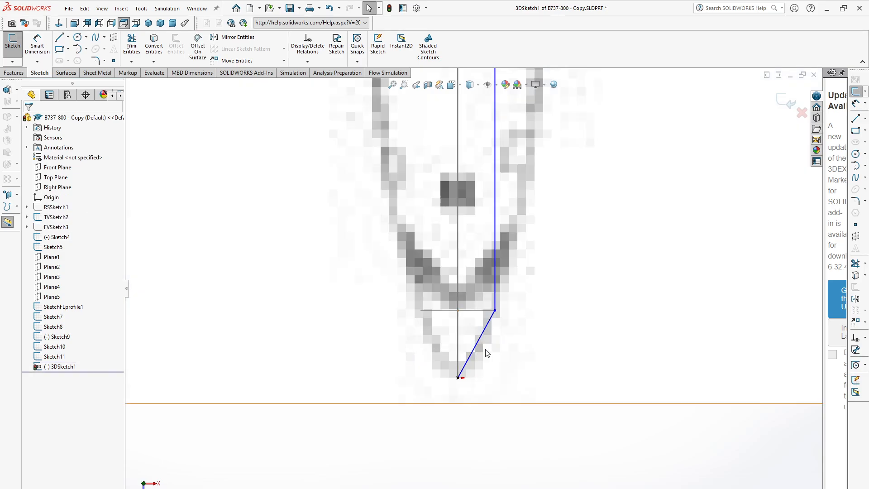
- Move the guide curve's joint on the second cross-section profile outward along the ellipse to its widest side point, at about X 1835
mouse_move(487, 352)
middle_mouse_down()
mouse_move(482, 271)
mouse_move(481, 295)
middle_mouse_up()
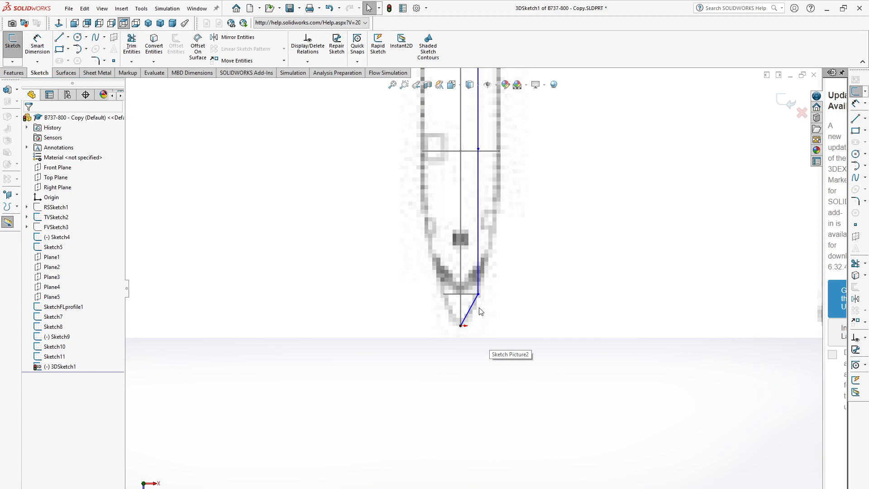
scroll(479, 190, "up", 7)
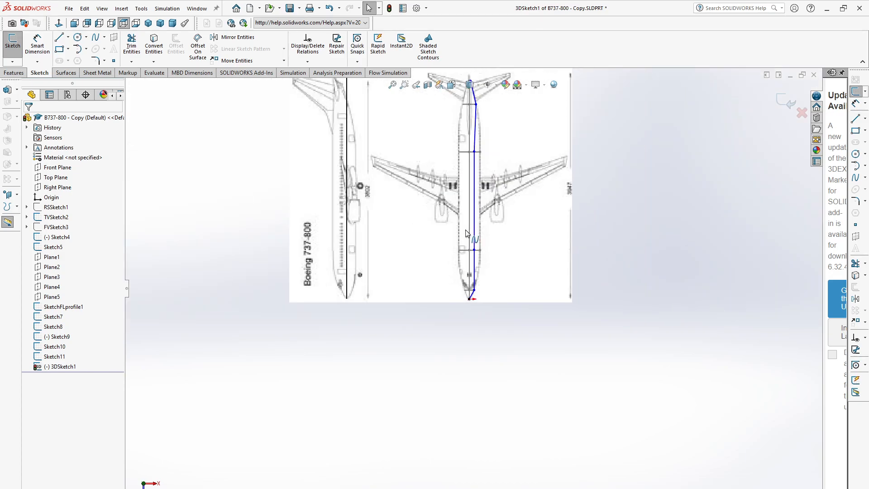
scroll(467, 233, "down", 3)
mouse_move(520, 310)
middle_mouse_down()
mouse_move(510, 246)
mouse_move(516, 223)
middle_mouse_up()
scroll(505, 207, "down", 4)
scroll(506, 206, "down", 3)
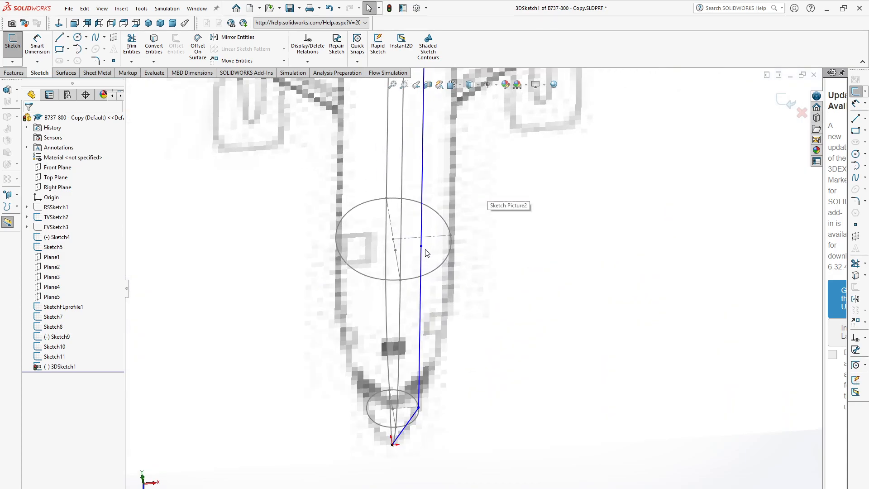
scroll(476, 304, "up", 3)
mouse_move(475, 305)
middle_mouse_down()
mouse_move(455, 287)
mouse_move(457, 306)
middle_mouse_up()
scroll(344, 288, "down", 3)
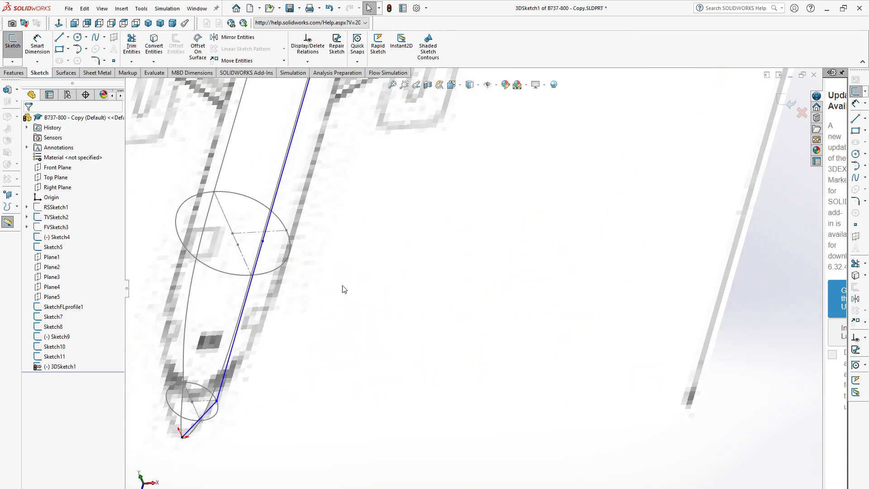
scroll(343, 286, "up", 2)
middle_click_drag(330, 295, 342, 296)
scroll(414, 272, "down", 3)
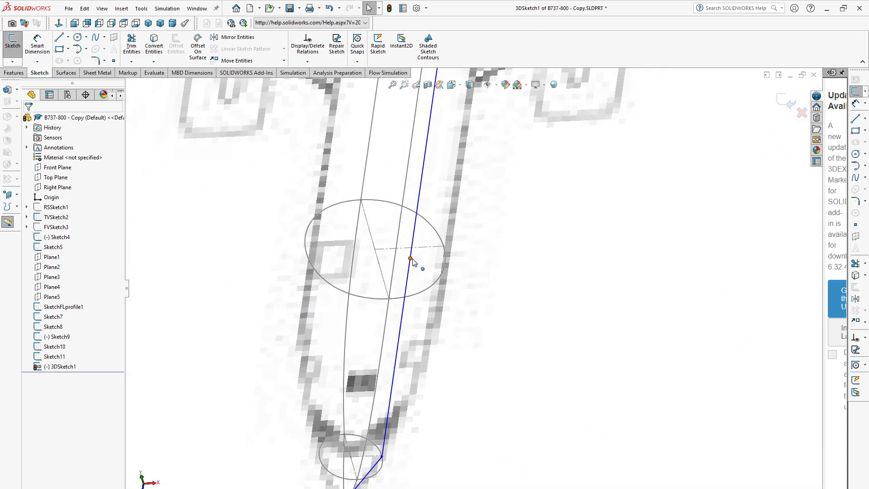
mouse_move(410, 258)
left_mouse_down()
mouse_move(413, 250)
mouse_move(445, 257)
left_mouse_up()
scroll(448, 319, "up", 4)
scroll(471, 245, "down", 4)
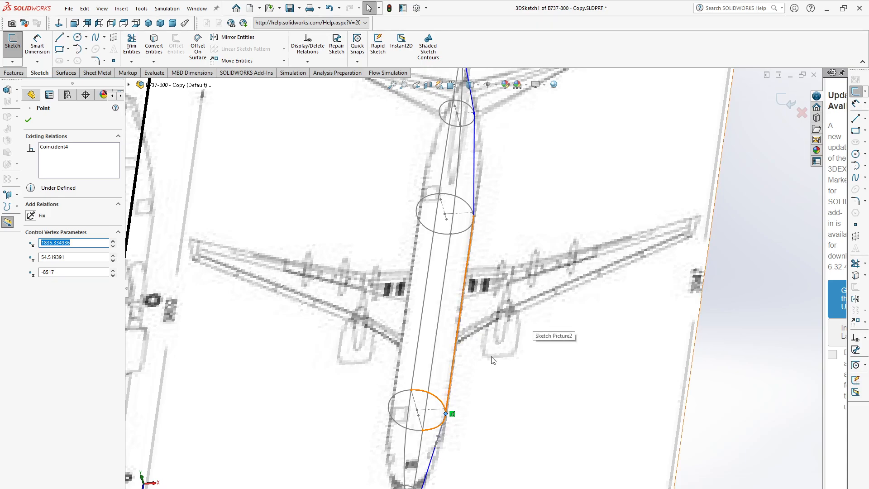
- In the top view, curve the first spline with its nose-tip tangent handle to follow the blueprint's rounded nose outline
key("space")
left_click(27, 38)
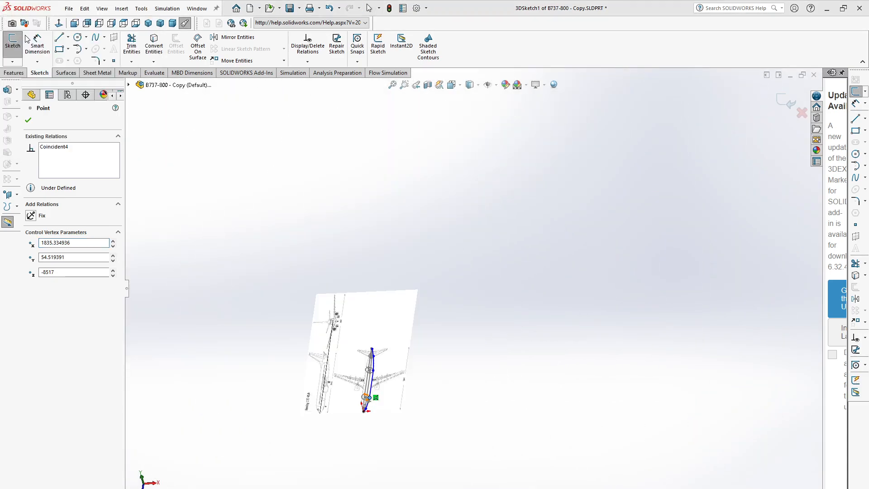
scroll(497, 446, "down", 5)
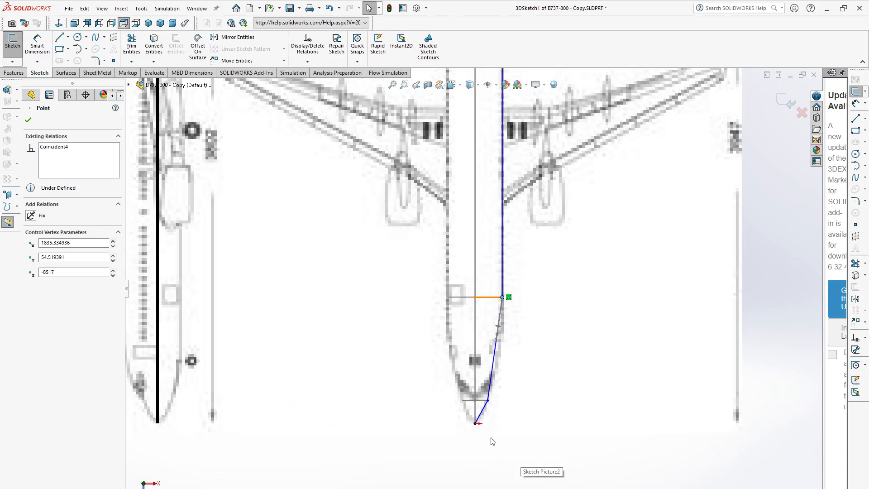
scroll(493, 442, "down", 5)
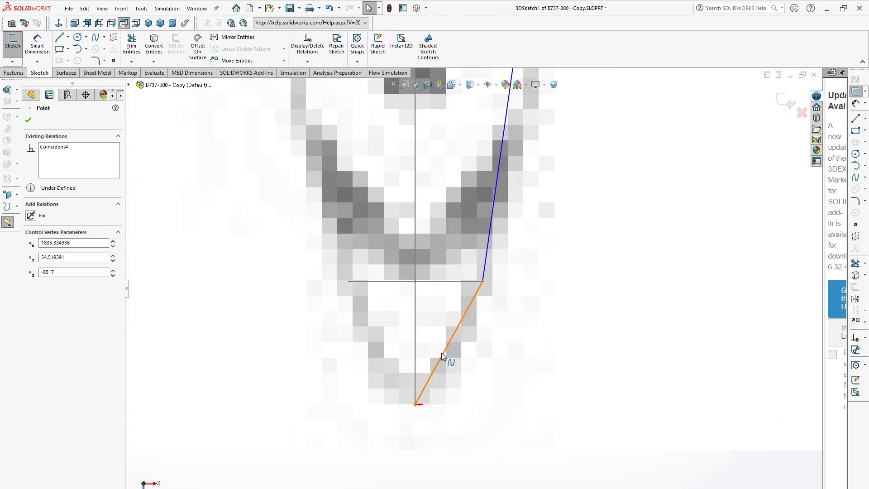
left_click(443, 358)
left_click_drag(434, 375, 451, 409)
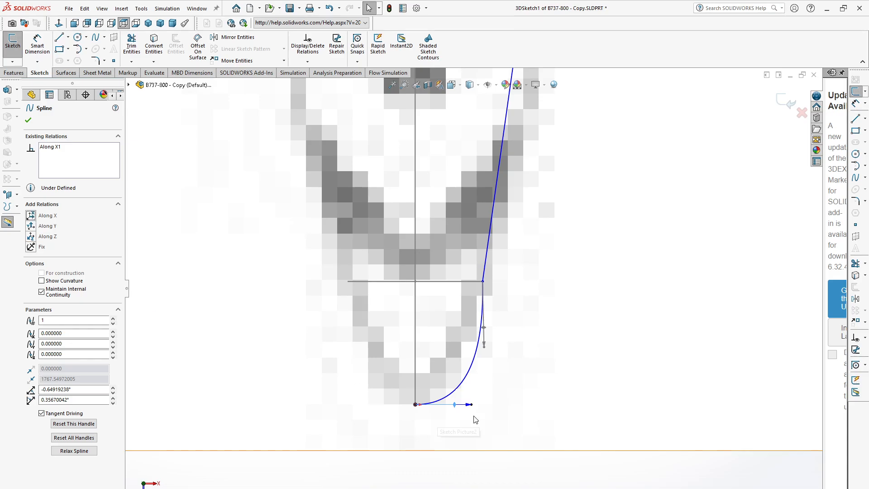
scroll(475, 420, "down", 2)
left_click_drag(467, 386, 410, 387)
scroll(412, 399, "up", 6)
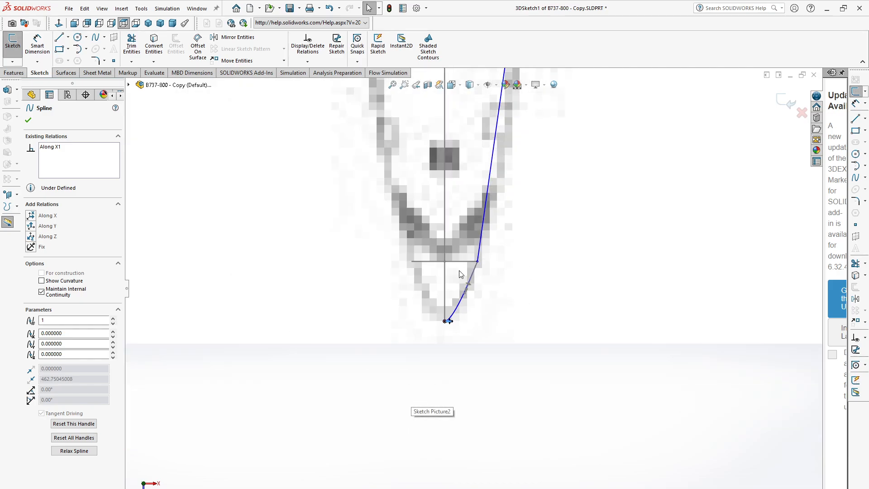
- Adjust the second spline's front tangent handle and the nose spline's rear tangent handle to match the blueprint's nose outline
scroll(497, 190, "down", 2)
left_click(482, 198)
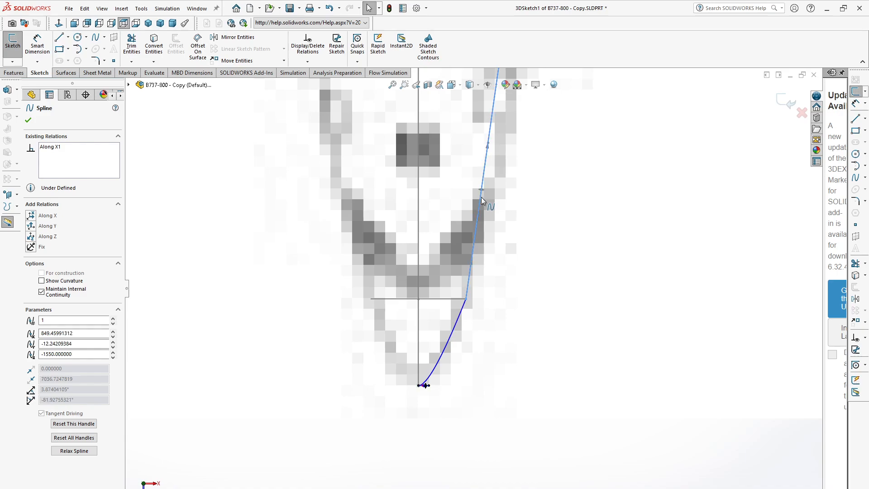
left_click_drag(482, 192, 496, 196)
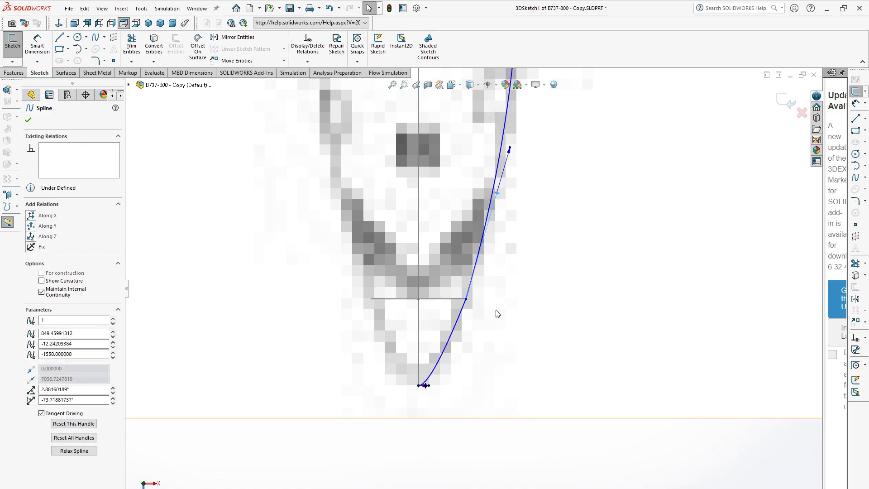
left_click(450, 333)
left_click(454, 332)
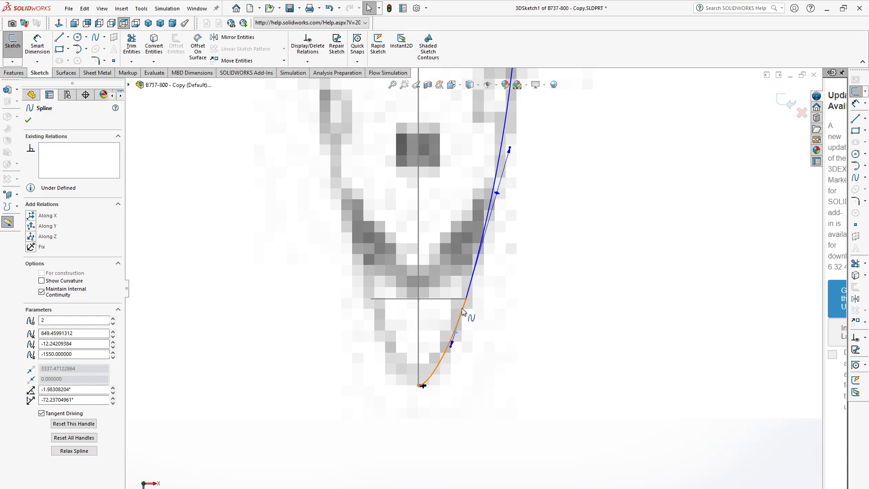
scroll(471, 294, "up", 5)
scroll(480, 195, "down", 3)
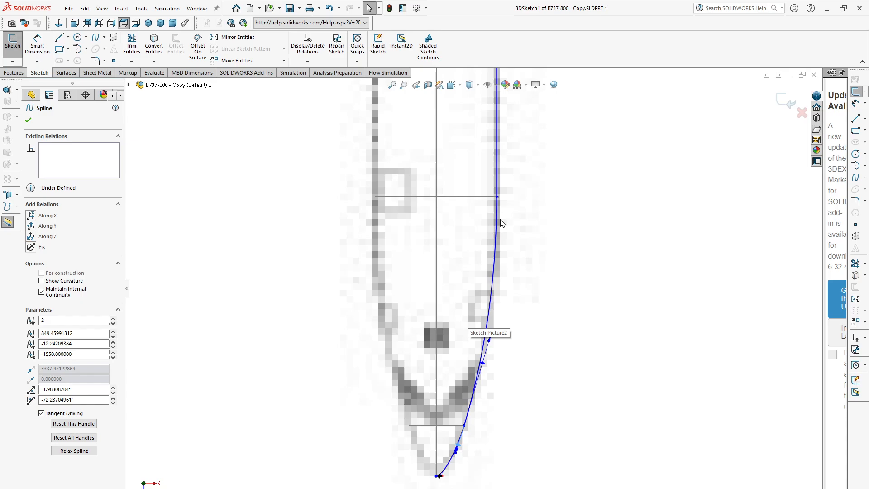
- Add a tangent relation between the second nose spline and the straight mid-fuselage line of the side guide curve
left_click(499, 240)
scroll(514, 213, "down", 3)
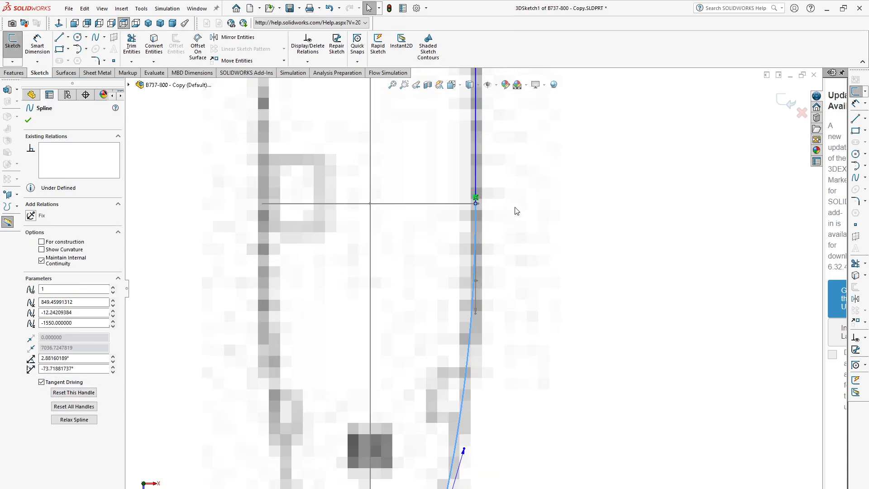
left_click(476, 149)
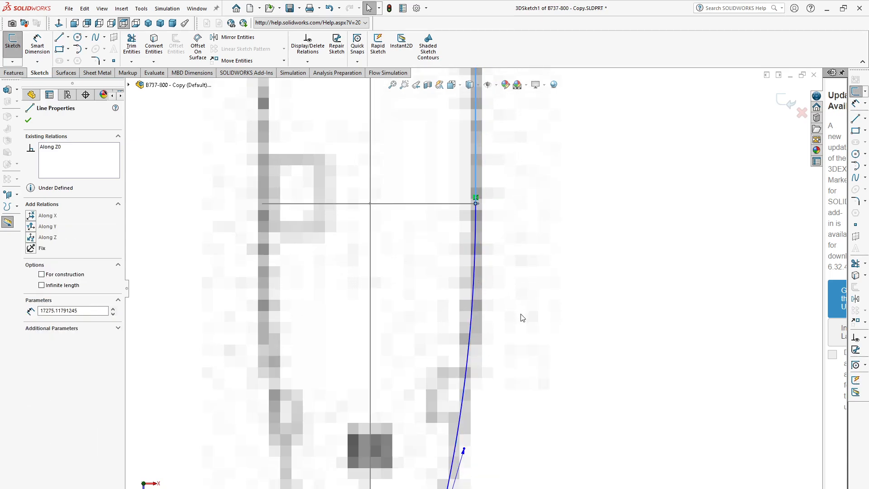
left_click(471, 308, "ctrl")
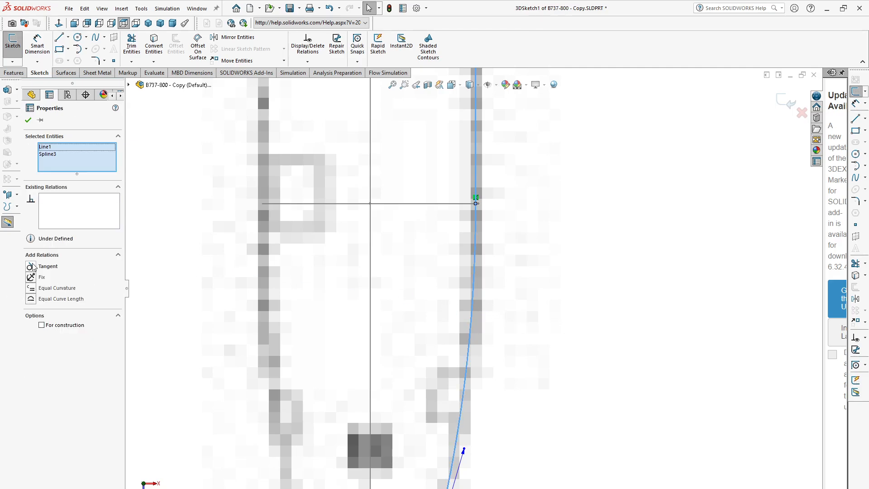
left_click(33, 266)
- Add a tangent relation between the rear end of the straight mid-fuselage line and the adjoining tail spline
scroll(510, 281, "up", 3)
scroll(469, 294, "up", 2)
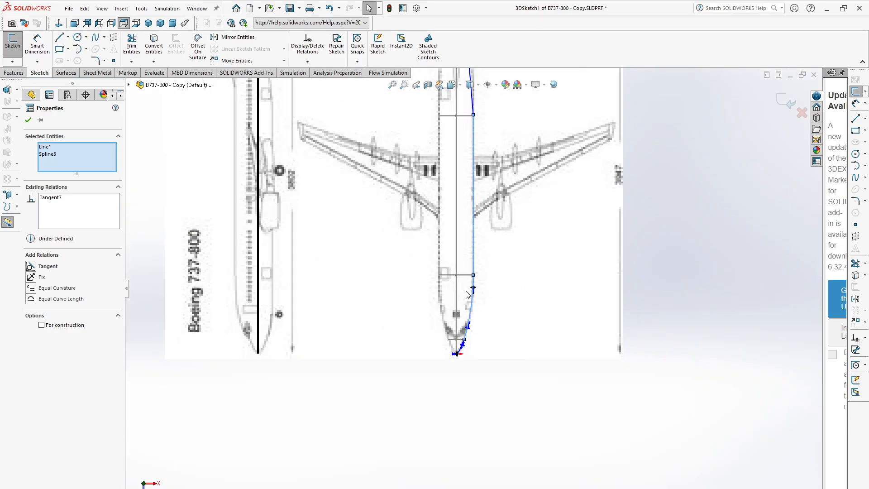
scroll(468, 294, "up", 3)
scroll(474, 132, "down", 5)
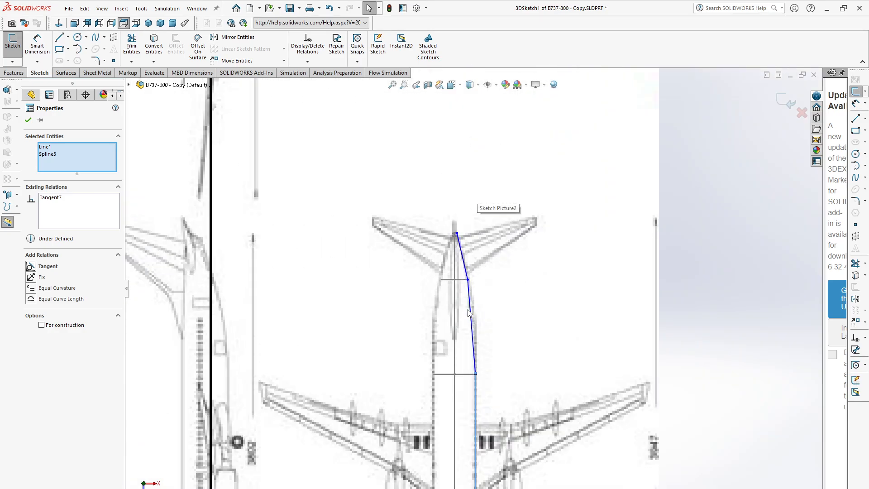
scroll(467, 297, "down", 1)
scroll(468, 297, "up", 2)
scroll(479, 346, "down", 3)
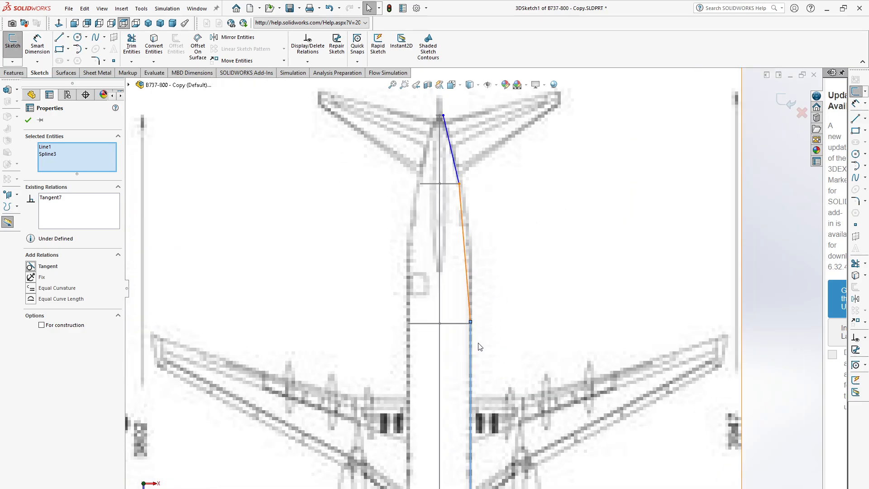
scroll(480, 347, "up", 3)
scroll(471, 345, "down", 3)
left_click(497, 310)
left_click(468, 290)
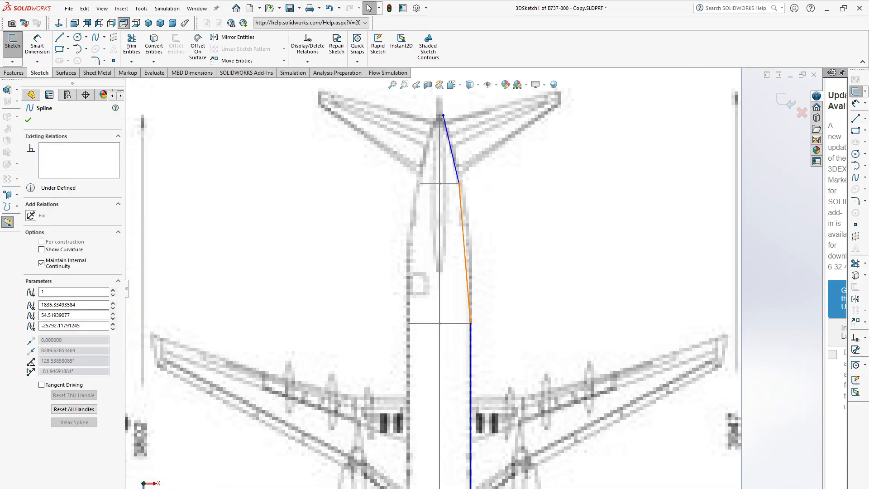
left_click(471, 347, "ctrl")
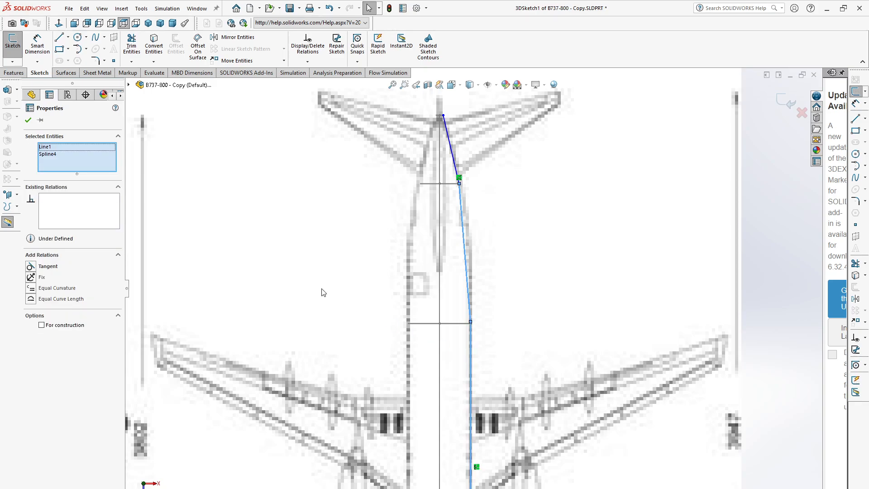
left_click(30, 267)
- In the top view, adjust both tail splines' tangent handles at their shared joint to follow the blueprint's tapering tail outline
scroll(475, 195, "down", 3)
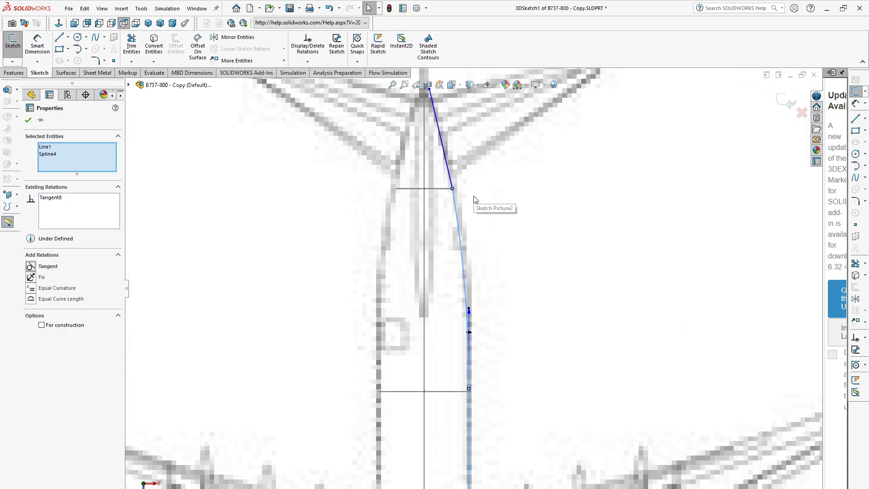
scroll(475, 199, "up", 5)
scroll(469, 279, "down", 3)
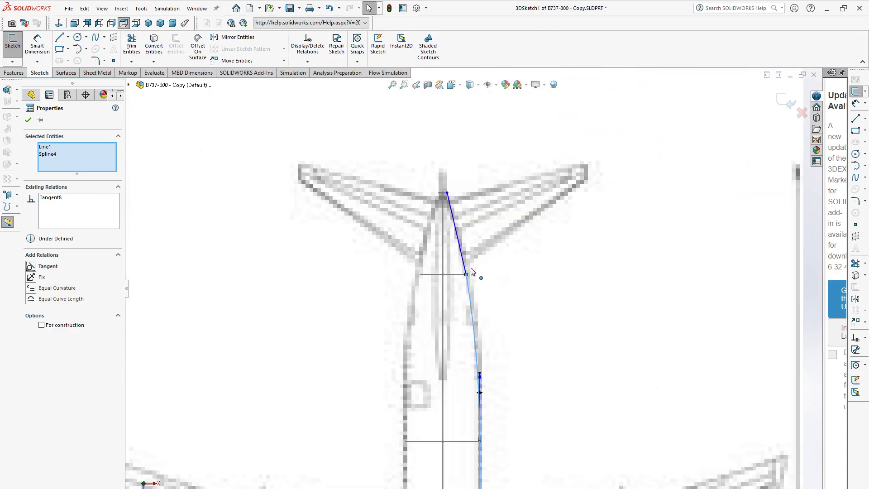
left_click(463, 251)
scroll(481, 283, "down", 5)
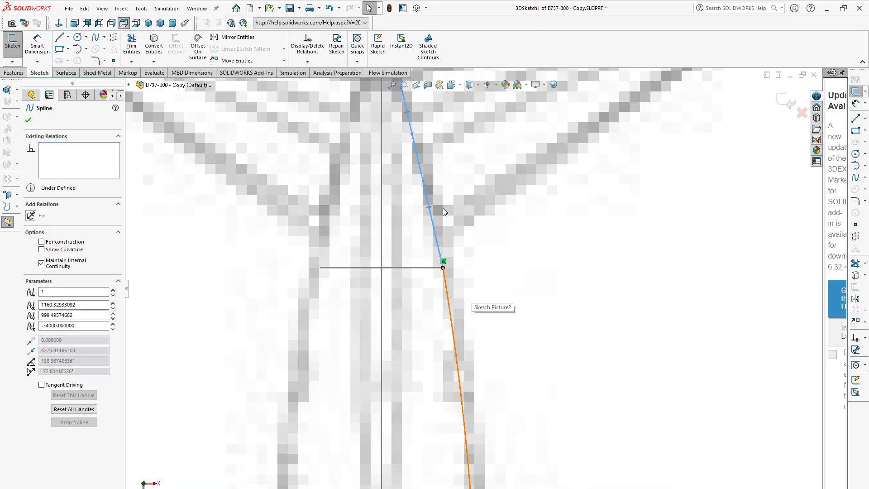
left_click_drag(443, 261, 431, 207)
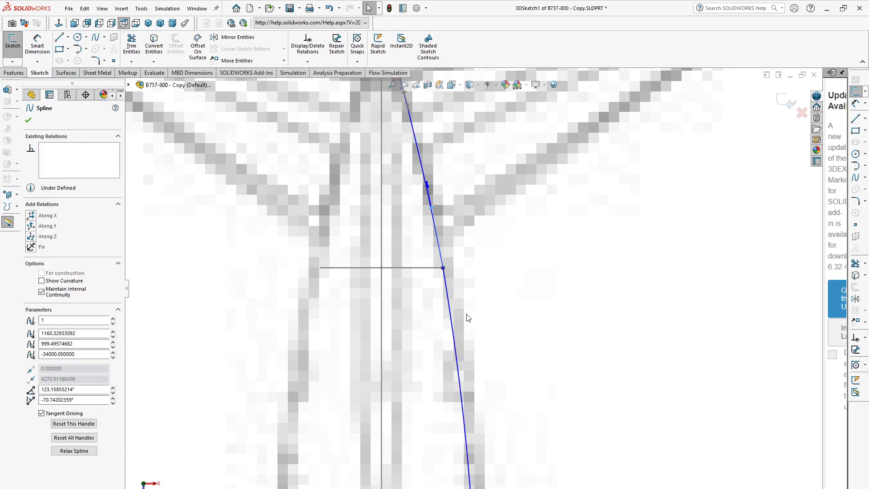
left_click(453, 324)
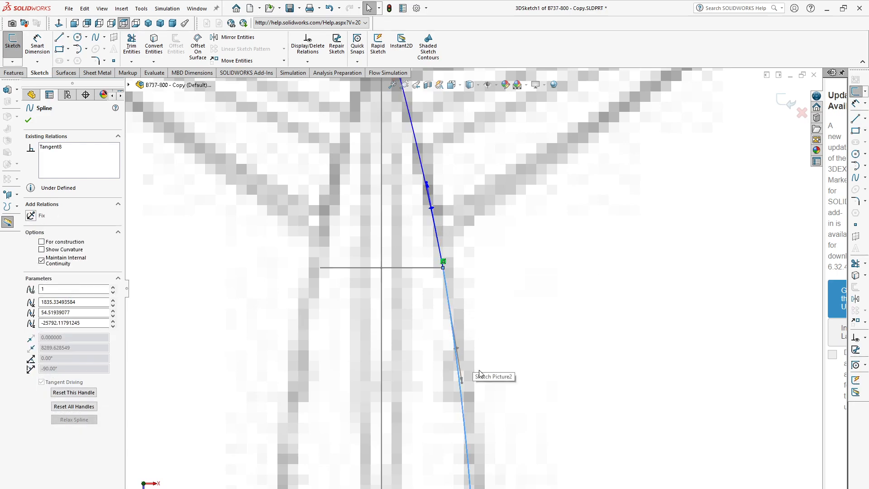
left_click_drag(456, 348, 457, 348)
scroll(516, 388, "up", 10)
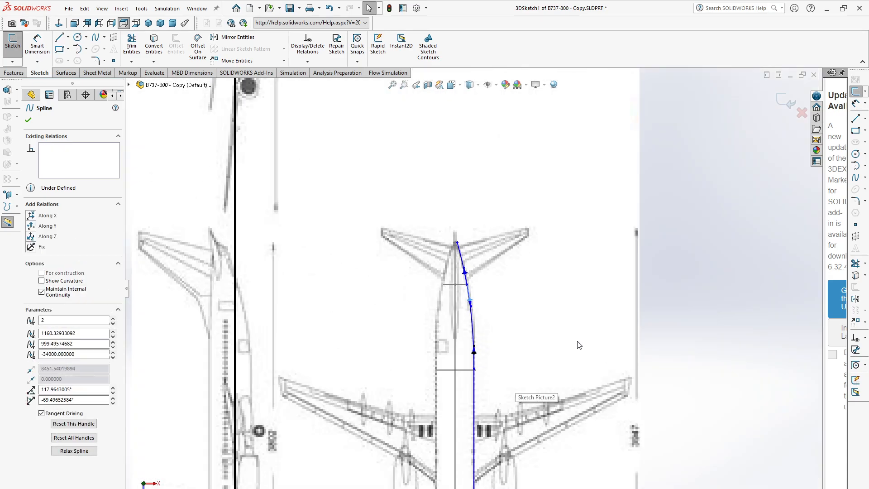
- In the right side view, align the tangent handles on both sides of the tail splines' joint for a smooth transition
scroll(481, 345, "down", 15)
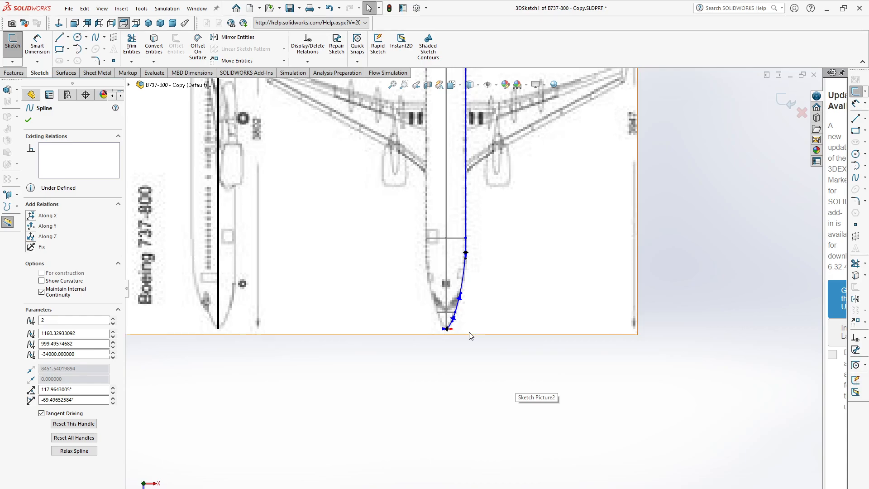
scroll(453, 323, "down", 3)
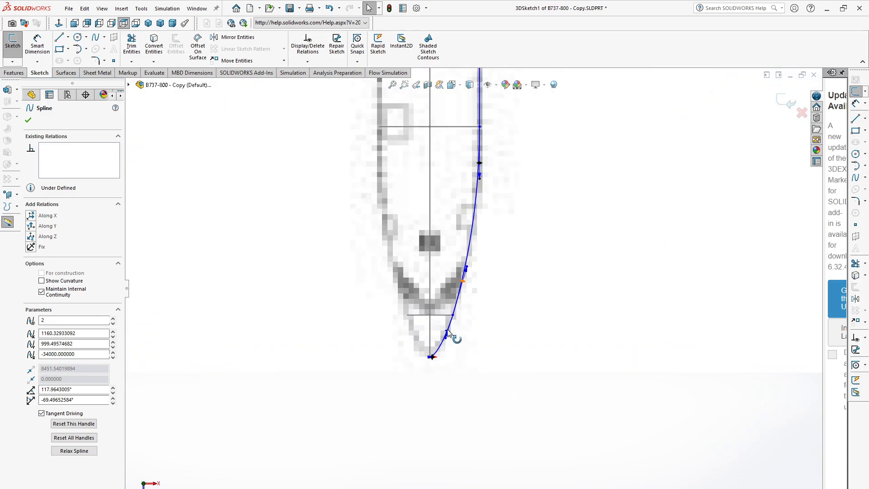
scroll(489, 336, "up", 10)
key("space")
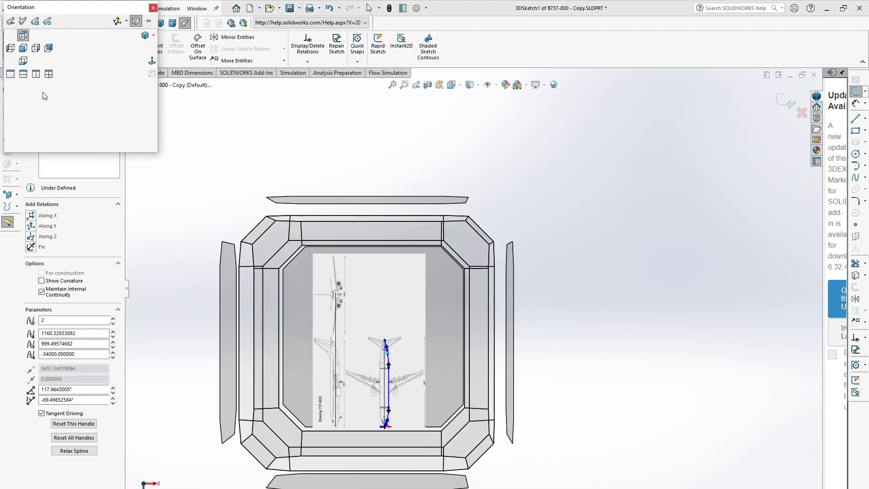
left_click(40, 48)
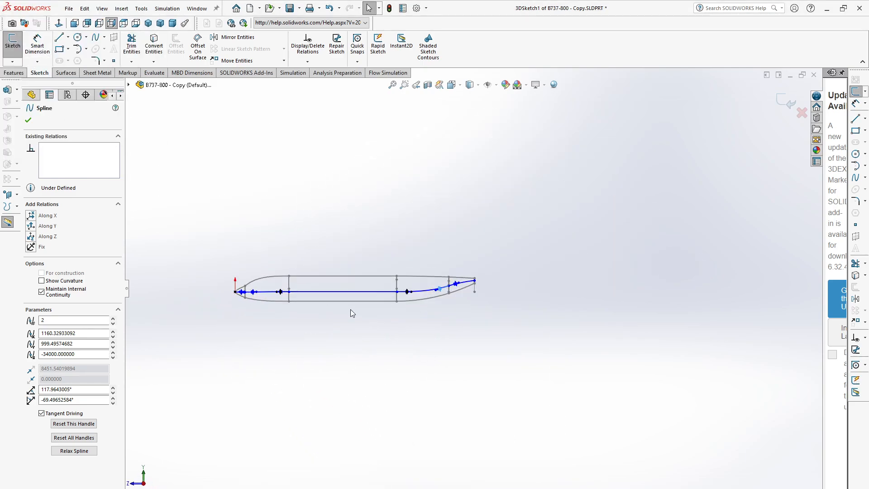
scroll(468, 295, "down", 5)
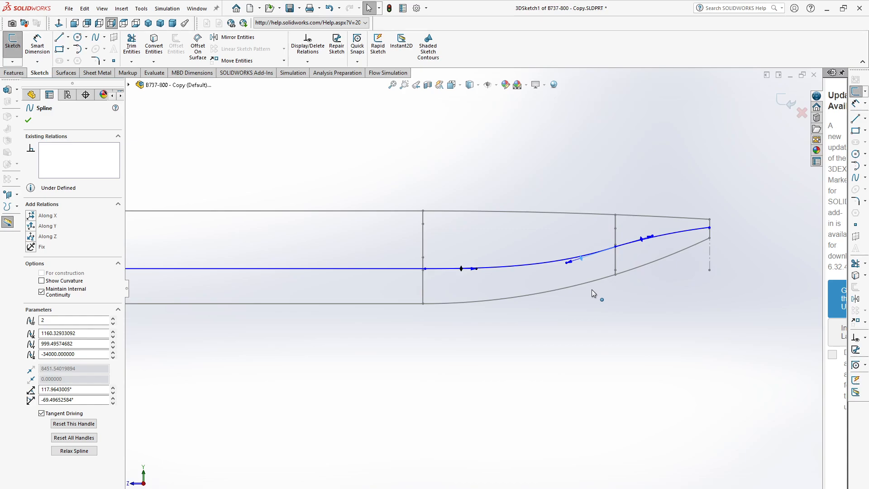
scroll(627, 253, "down", 1)
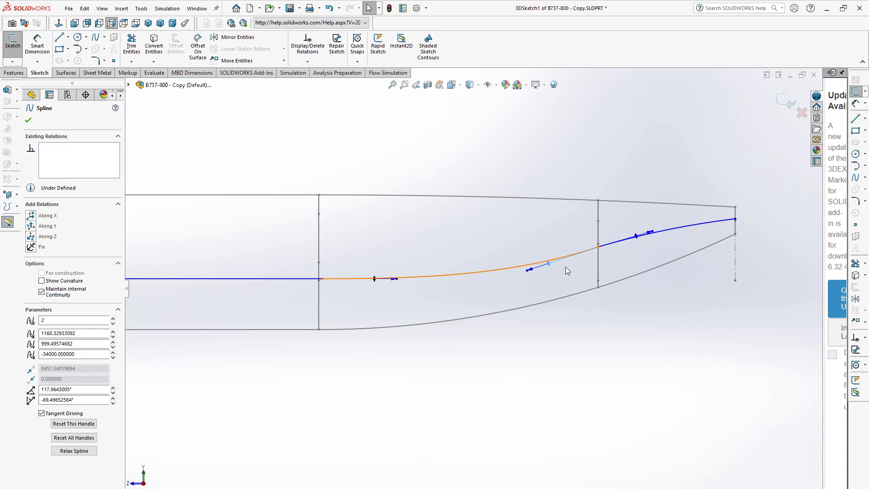
left_click_drag(548, 262, 548, 261)
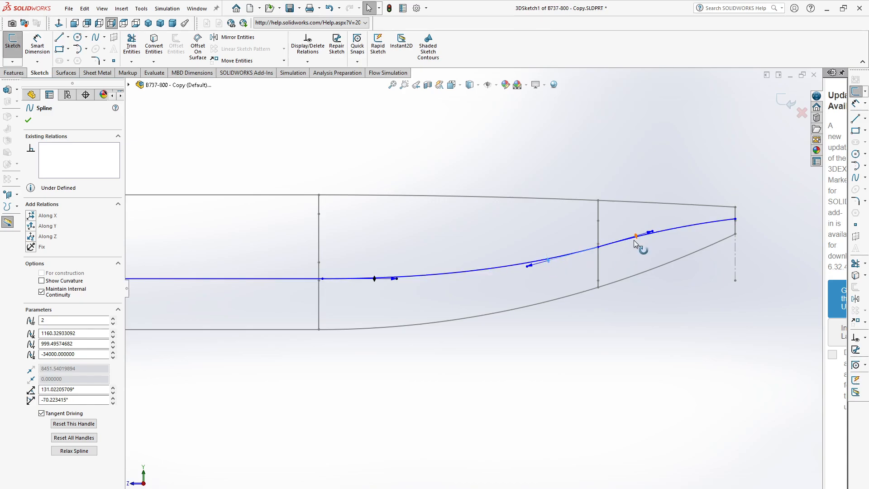
left_click_drag(636, 235, 637, 239)
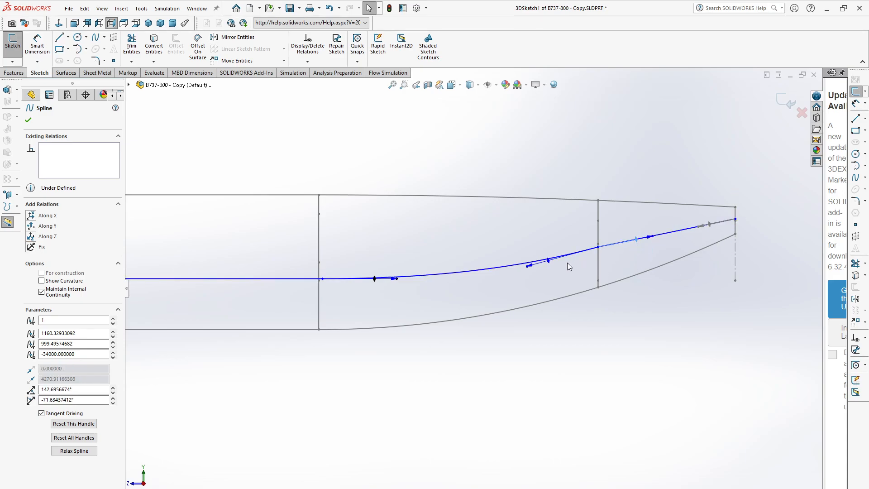
left_click_drag(549, 260, 548, 259)
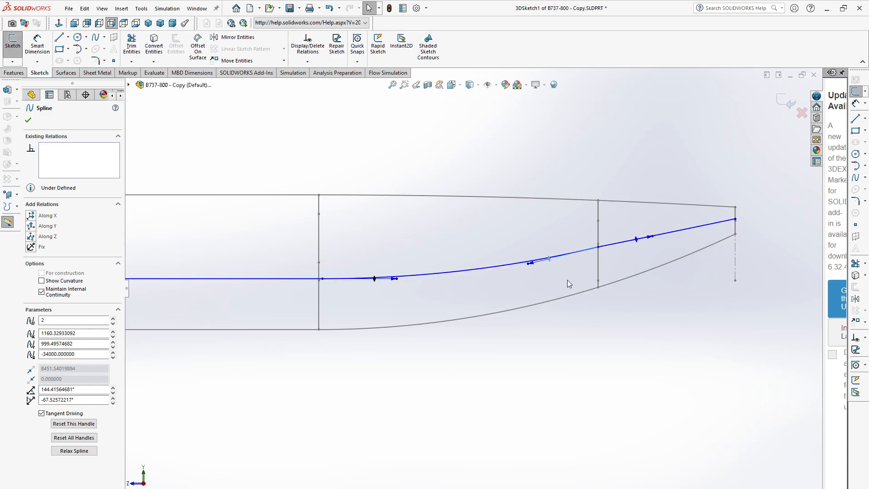
- Try to move the tail splines' joint down along the tail cross-section ellipse, and undo each move
scroll(602, 252, "down", 5)
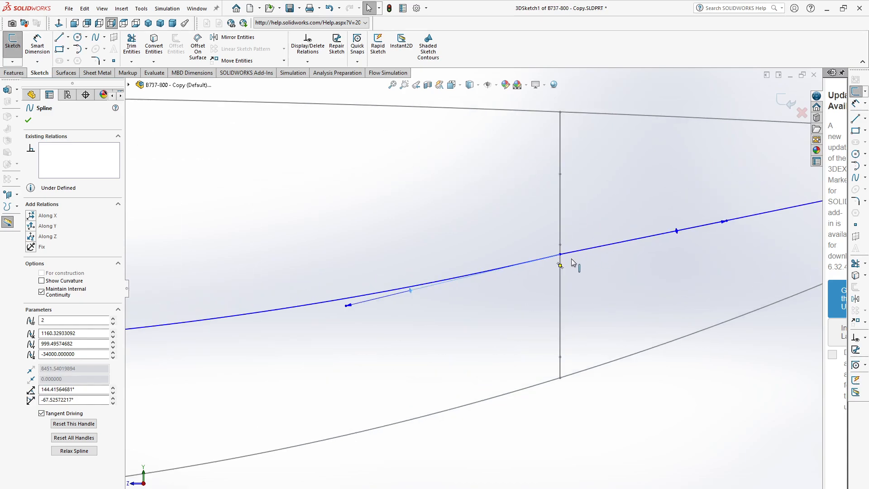
left_click_drag(560, 254, 560, 378)
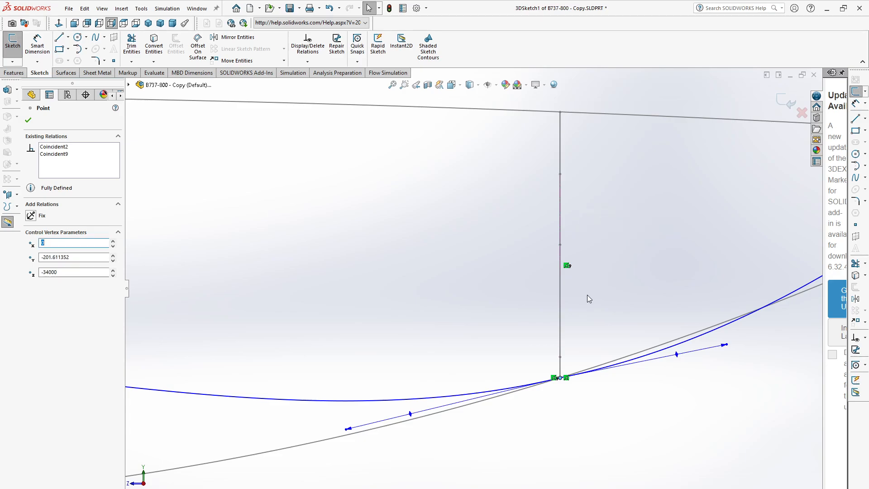
left_click(570, 361)
key("ctrl+z")
scroll(564, 267, "down", 6)
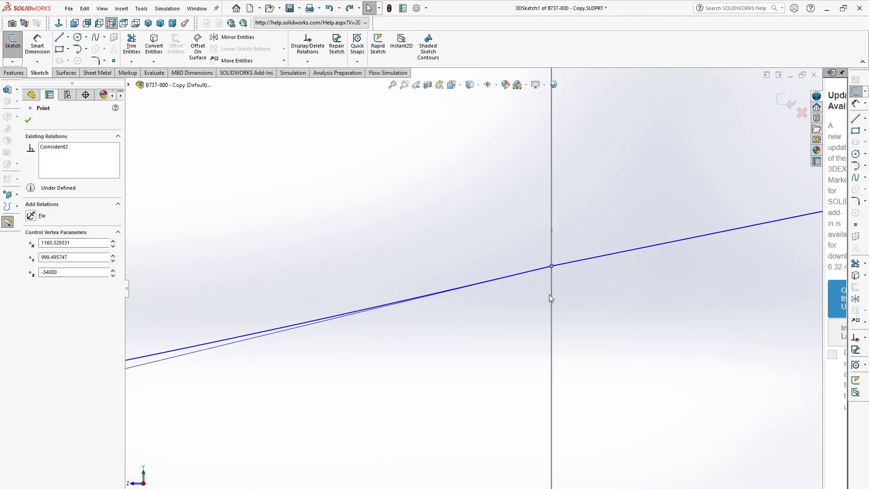
left_click_drag(551, 265, 558, 291)
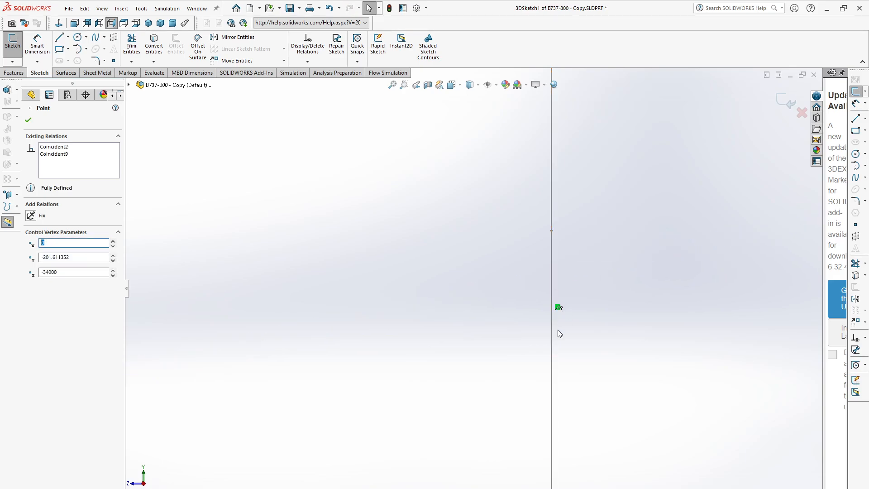
key("ctrl+z")
- Inspect the guide curve in 3D, then compare it with the blueprint's tail and nose outlines in the top view
scroll(546, 276, "up", 4)
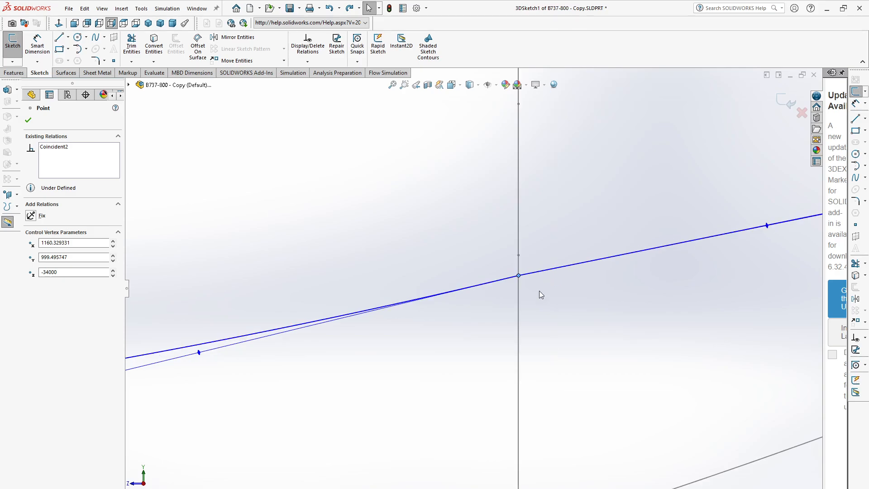
scroll(413, 342, "up", 3)
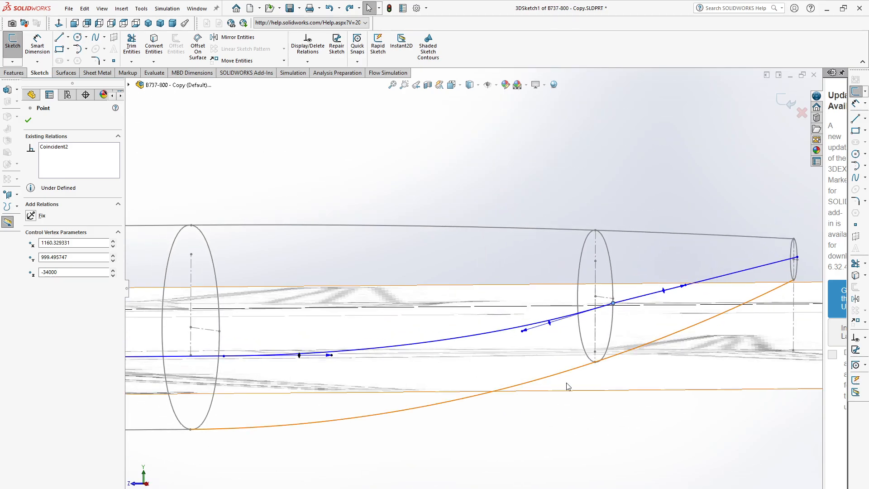
scroll(568, 386, "up", 5)
scroll(478, 391, "up", 3)
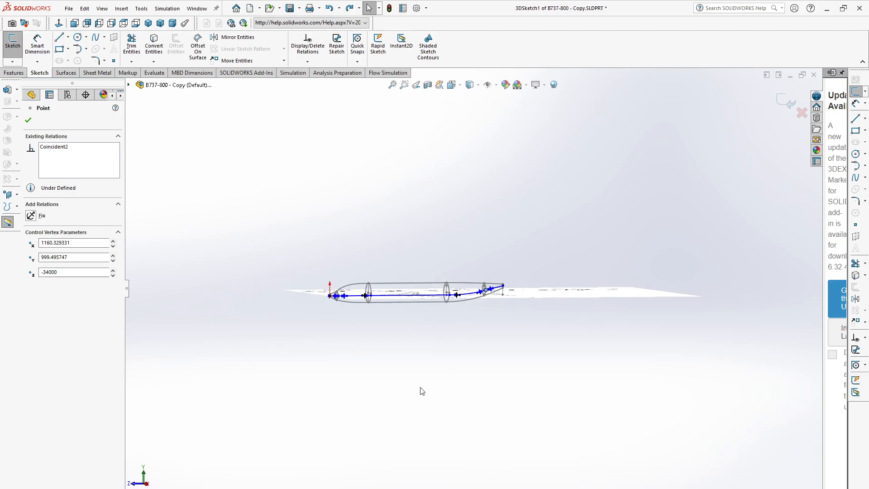
key("space")
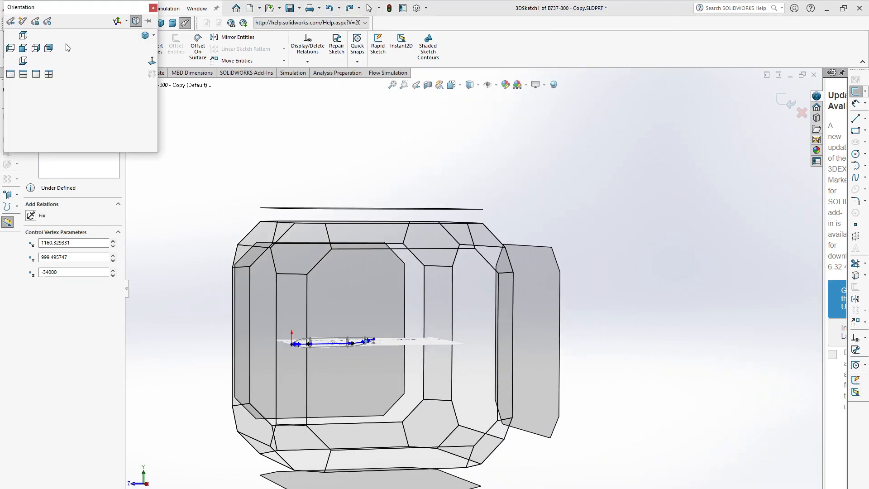
left_click(23, 36)
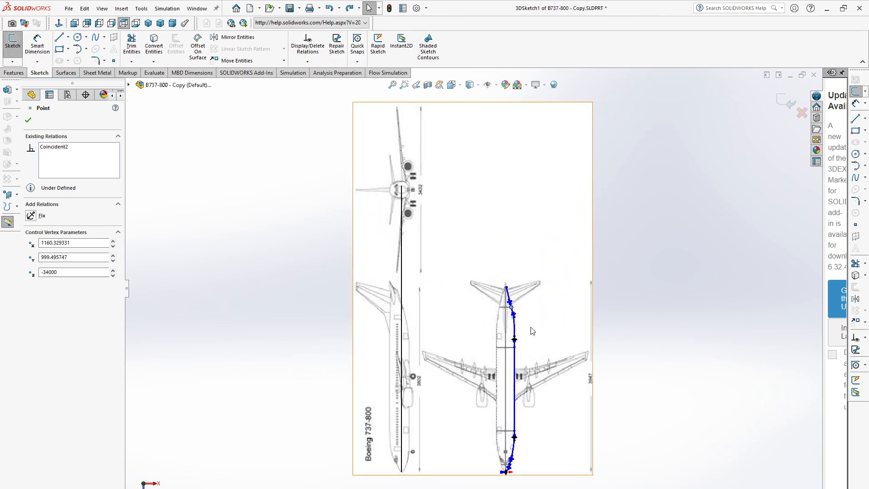
scroll(496, 264, "down", 5)
scroll(491, 245, "down", 2)
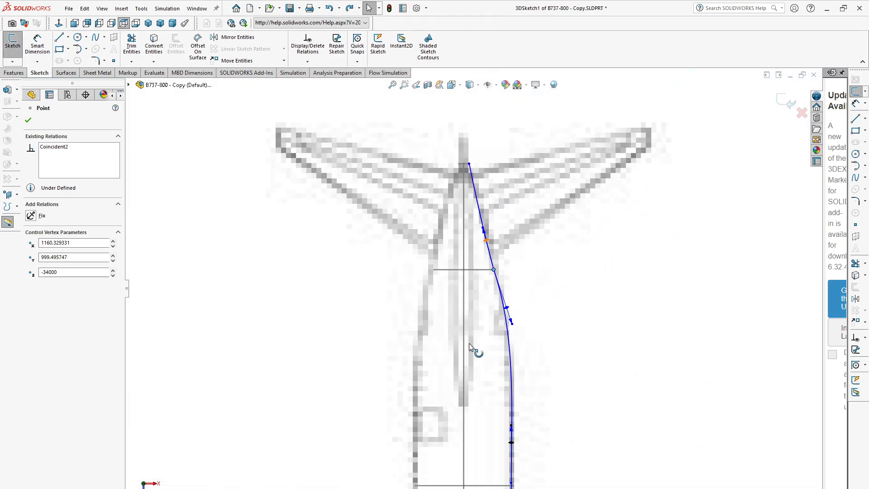
scroll(468, 343, "up", 6)
scroll(465, 404, "up", 2)
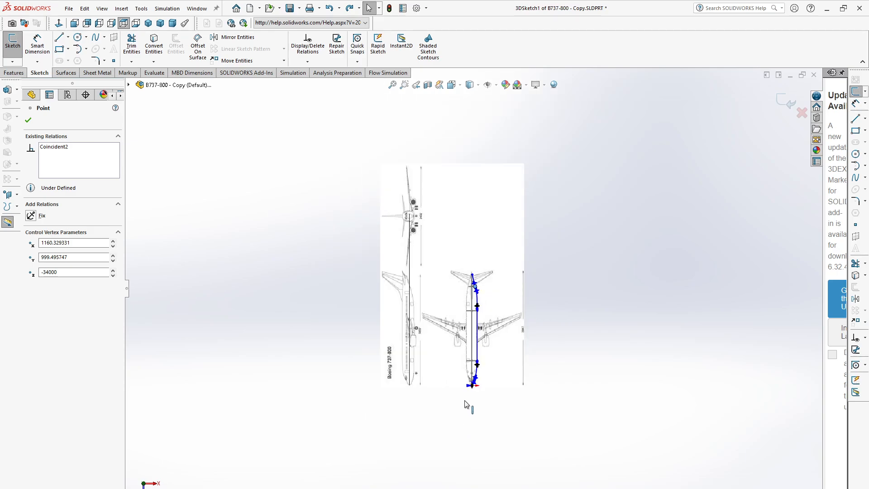
scroll(465, 404, "down", 6)
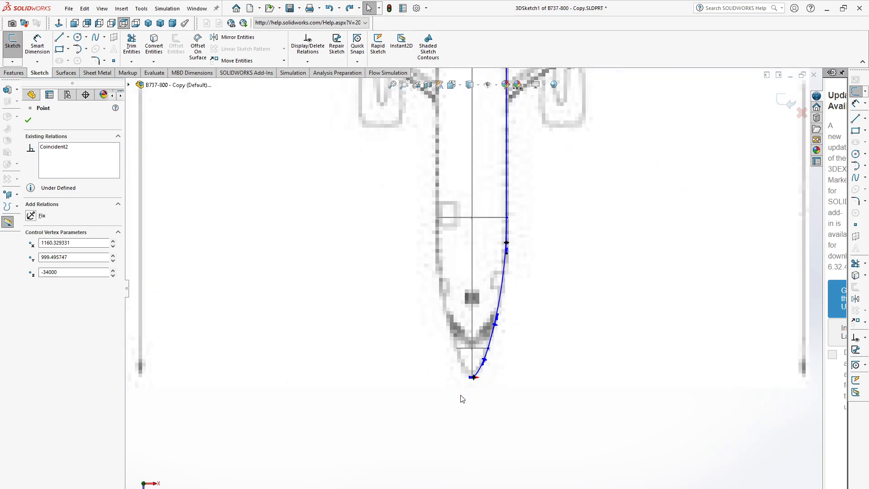
- Exit the finished 3D sketch of the first side guide curve and clear its selection
scroll(483, 298, "up", 5)
scroll(490, 177, "up", 3)
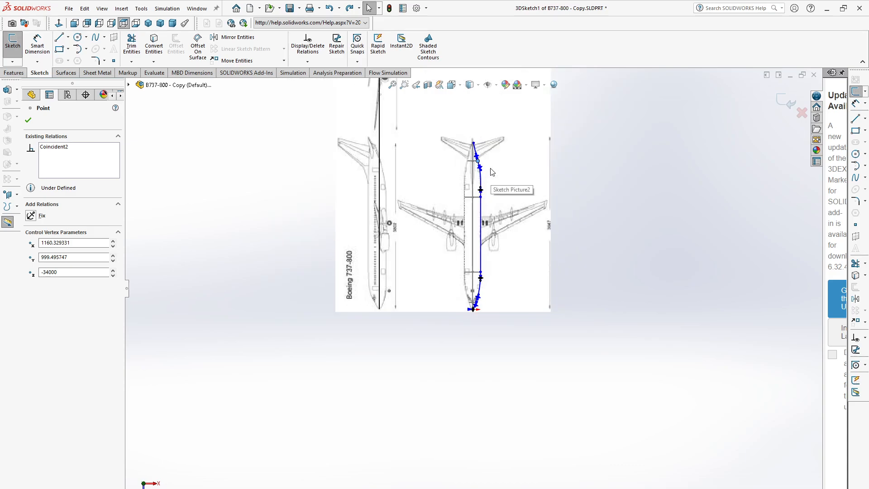
scroll(493, 179, "down", 3)
scroll(511, 291, "up", 3)
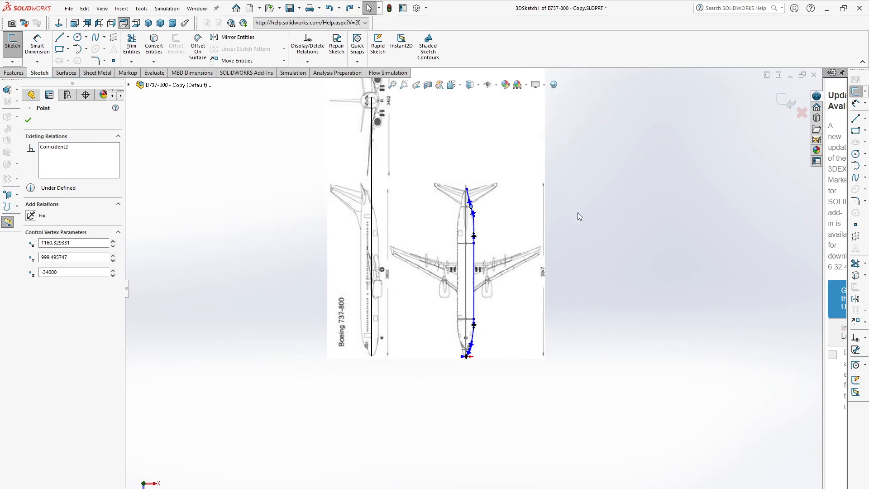
left_click(786, 101)
scroll(483, 337, "up", 2)
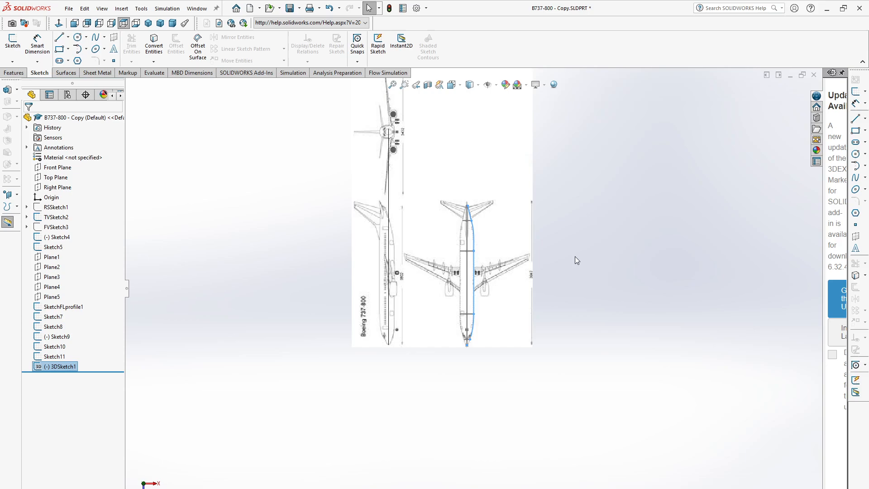
scroll(471, 286, "up", 3)
left_click(425, 366)
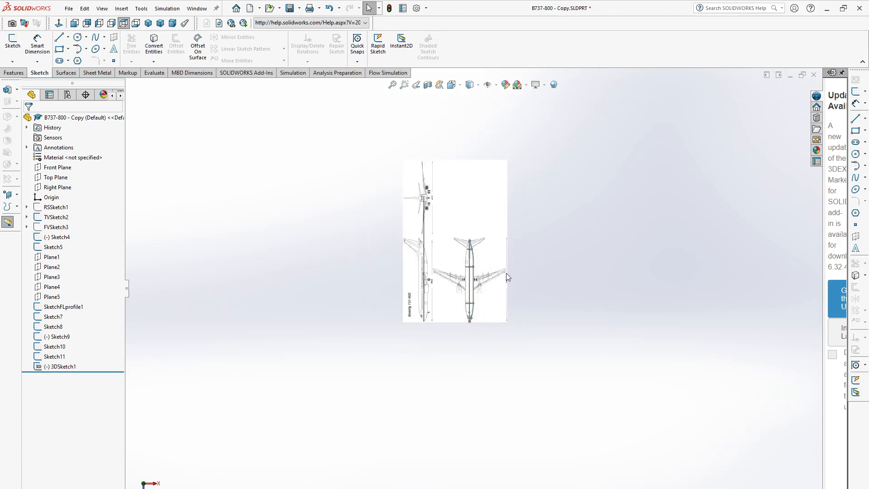
scroll(505, 271, "down", 2)
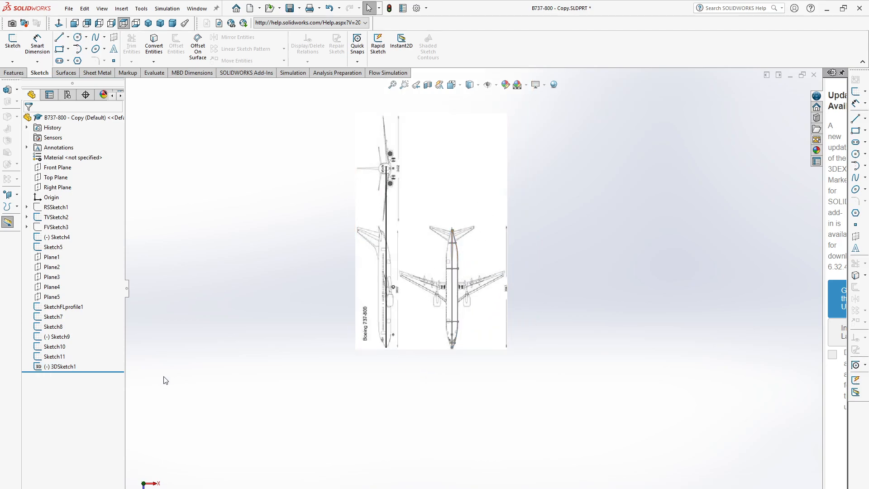
- Start a second 3D sketch for the opposite side's guide curve and orient the model to the left view
left_click(12, 61)
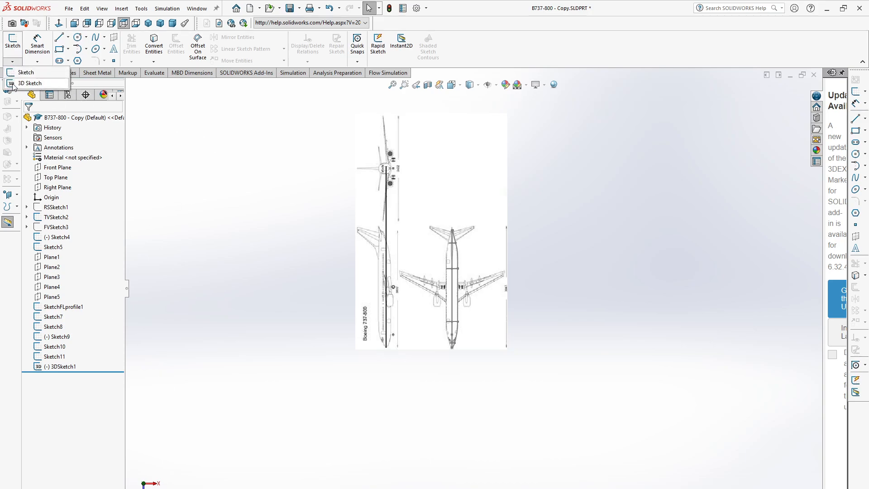
left_click(27, 83)
scroll(474, 327, "down", 3)
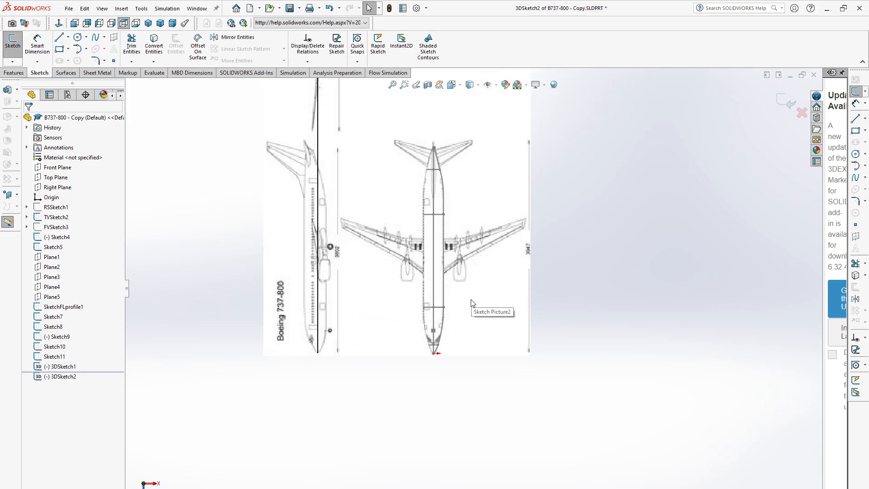
scroll(472, 302, "up", 4)
mouse_move(392, 376)
middle_mouse_down()
mouse_move(420, 346)
mouse_move(484, 313)
mouse_move(523, 394)
mouse_move(483, 402)
mouse_move(519, 339)
mouse_move(518, 349)
middle_mouse_up()
key("space")
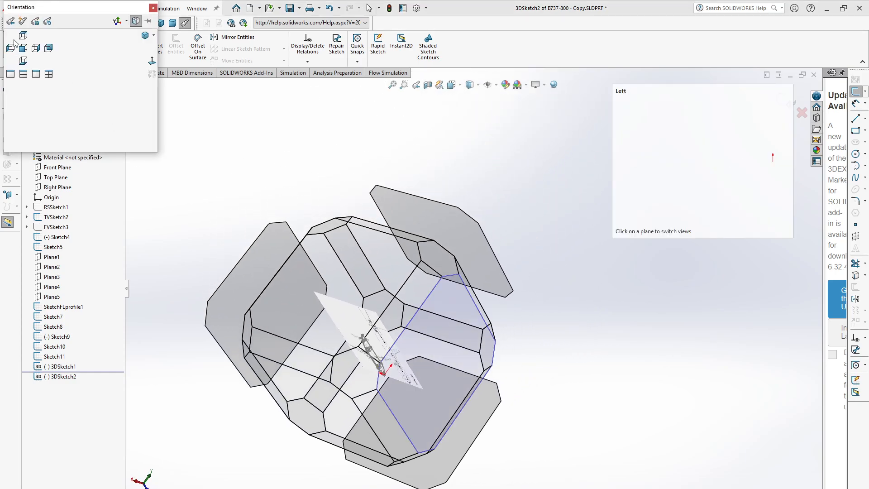
left_click(36, 47)
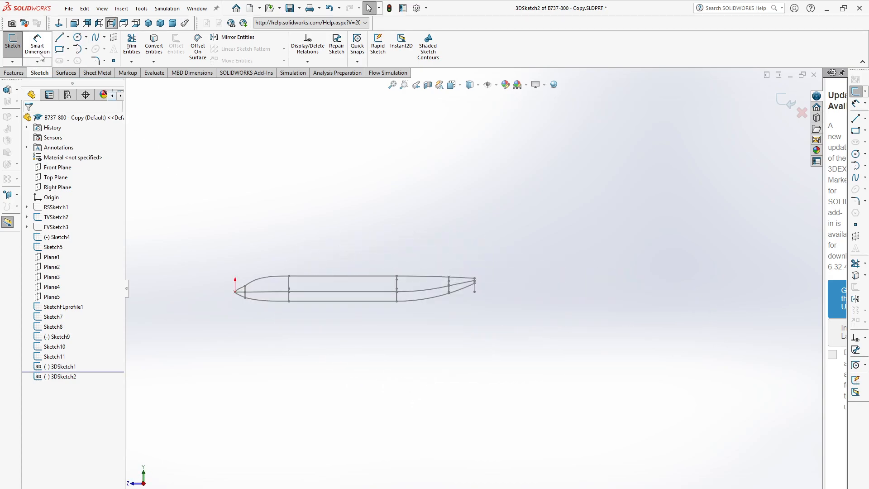
key("space")
left_click(11, 47)
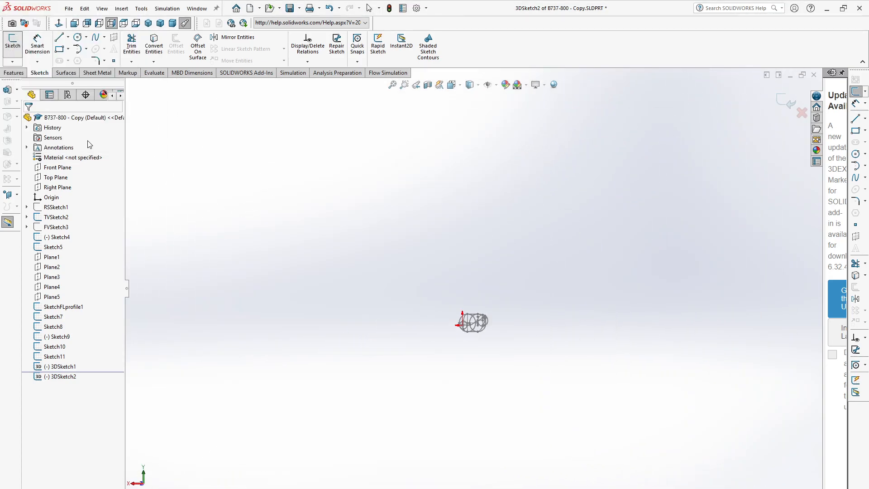
scroll(752, 368, "down", 10)
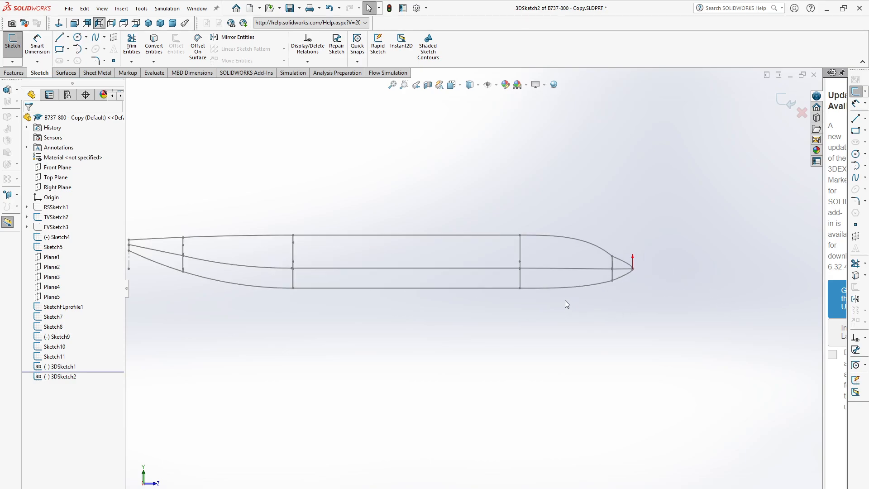
- Sketch a spline from the nose tip at the origin to the near side of the small nose cross-section ellipse
left_click(96, 37)
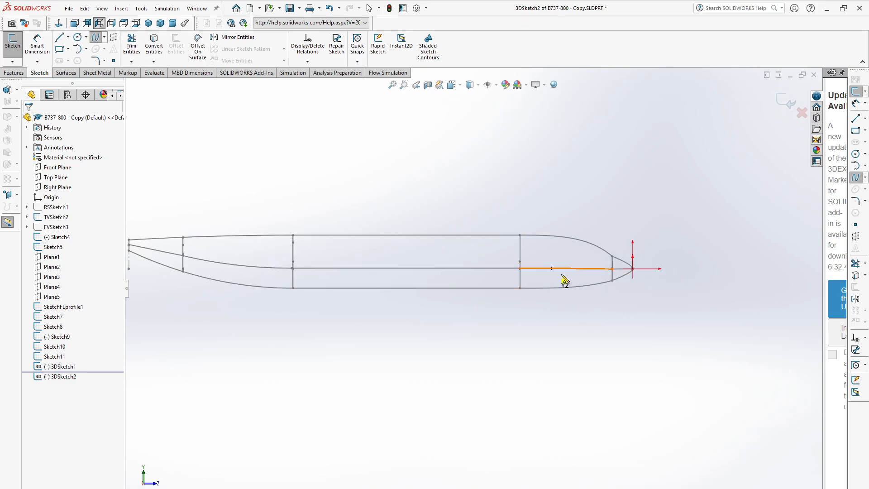
scroll(651, 295, "down", 3)
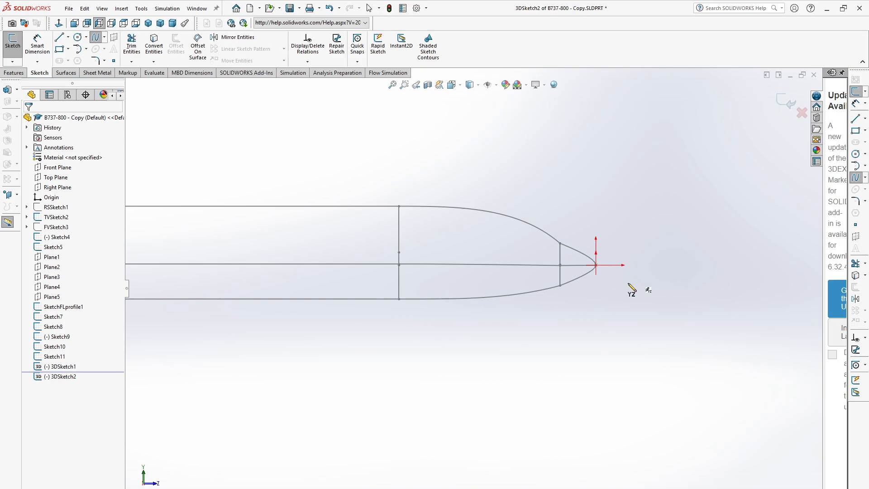
left_click(596, 265)
middle_click_drag(554, 337, 543, 343)
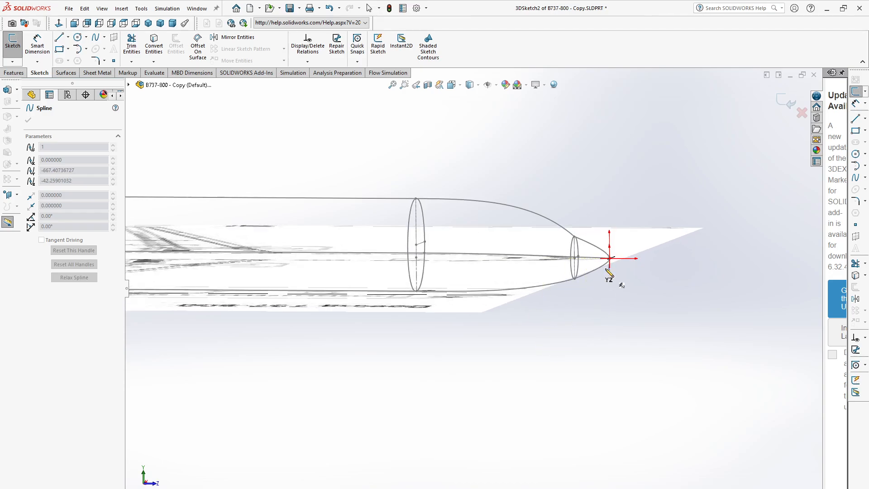
scroll(606, 274, "down", 5)
scroll(538, 272, "down", 2)
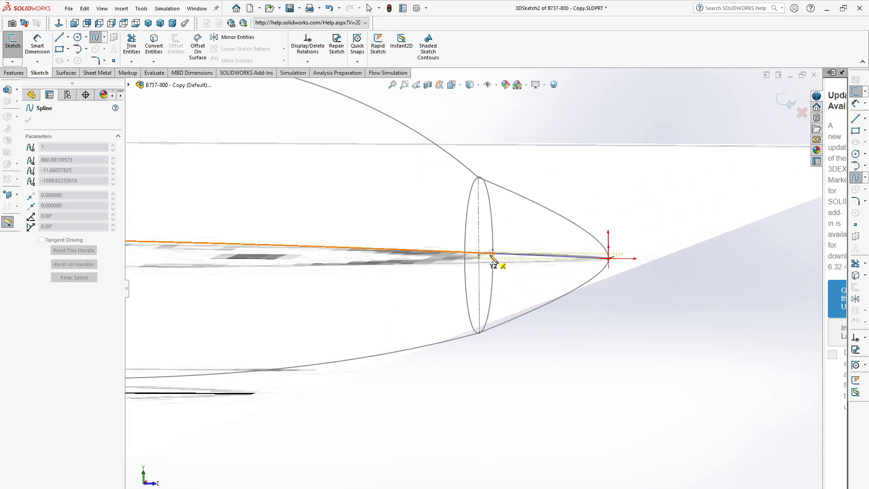
left_click(465, 262)
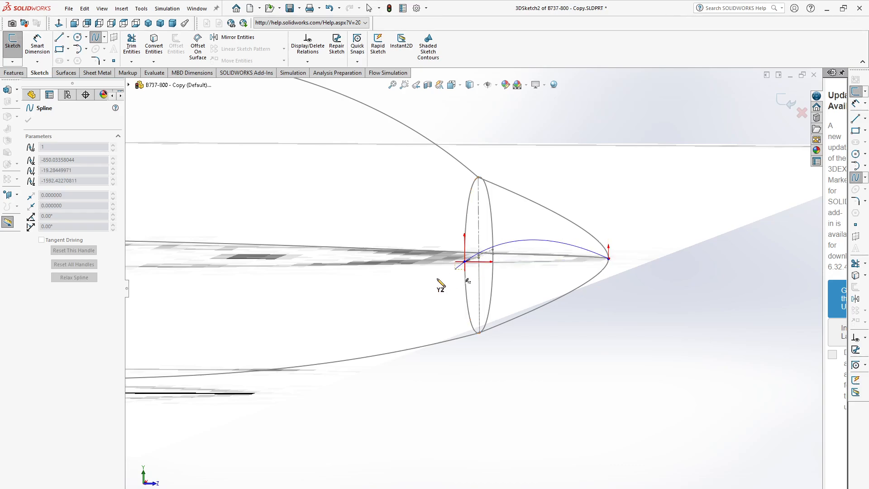
key("Escape")
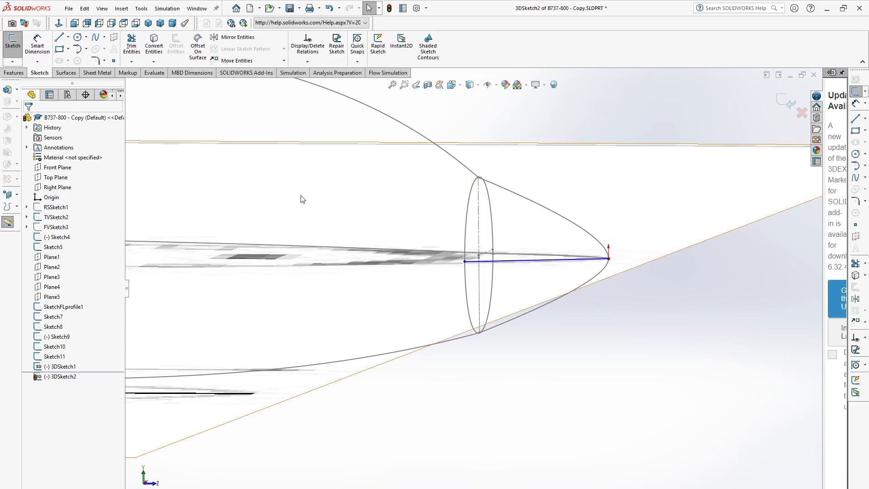
- Sketch a second spline from the nose ellipse point to the near side of the forward fuselage cross-section ellipse
left_click(95, 39)
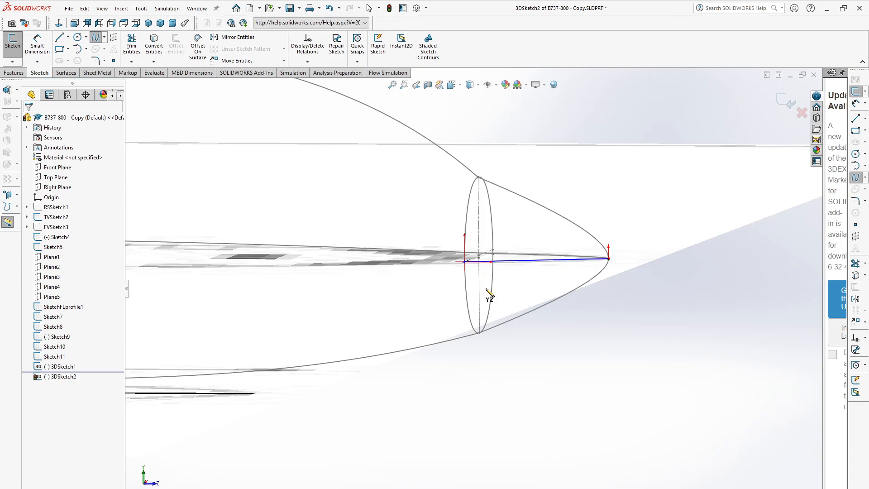
scroll(486, 296, "up", 5)
scroll(440, 276, "down", 5)
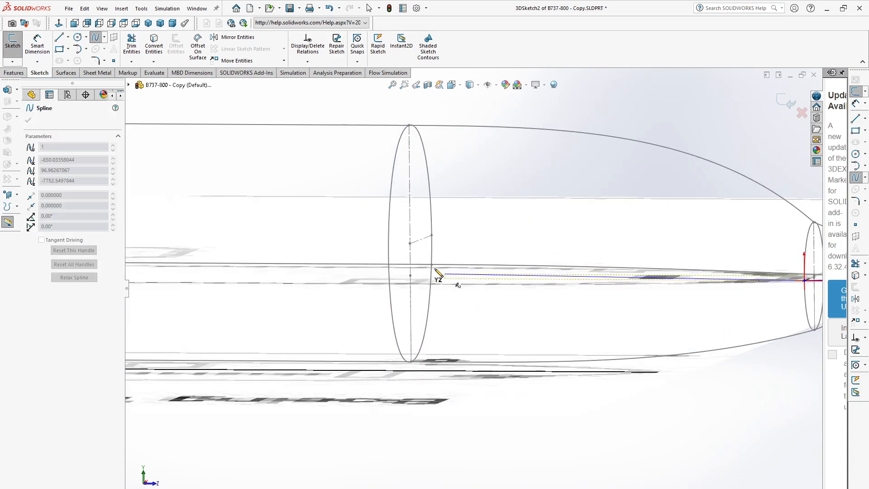
left_click(389, 271)
key("Escape")
- Draw a straight line from the second spline's endpoint to the near side of the rear fuselage cross-section ellipse
scroll(435, 289, "up", 5)
scroll(445, 276, "down", 6)
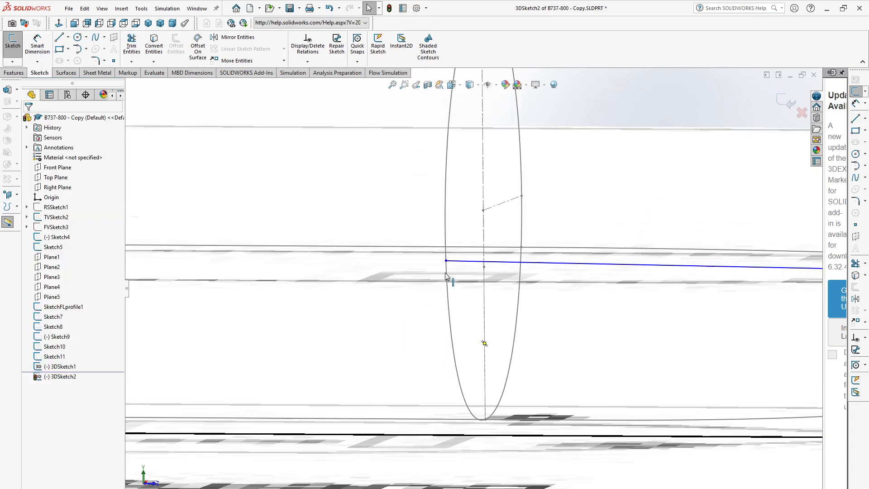
left_click(60, 37)
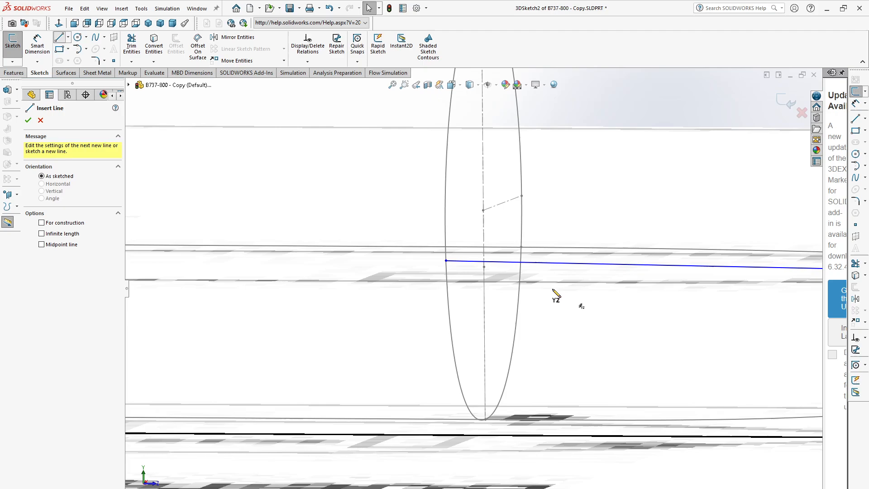
left_click(447, 261)
scroll(533, 287, "up", 4)
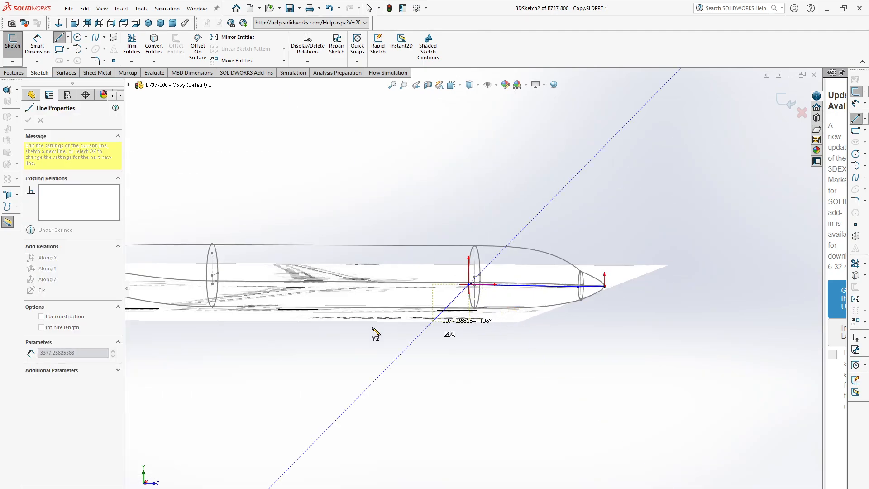
scroll(242, 285, "down", 5)
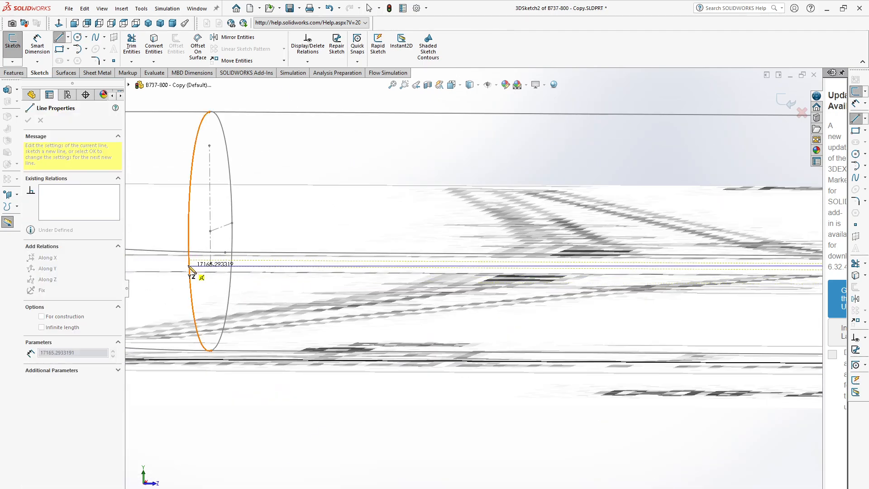
left_click(189, 260)
scroll(357, 310, "up", 4)
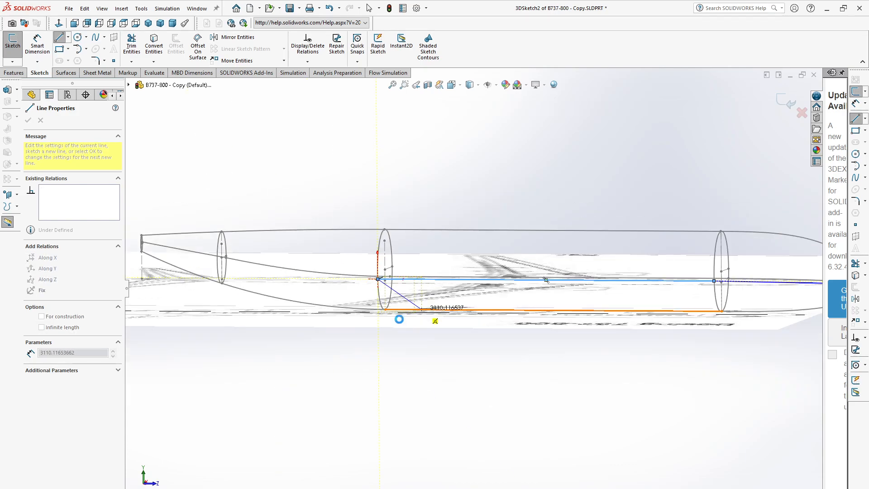
key("Escape")
- Sketch a spline from the line's rear endpoint to the near side of the tail cross-section ellipse
scroll(408, 244, "down", 4)
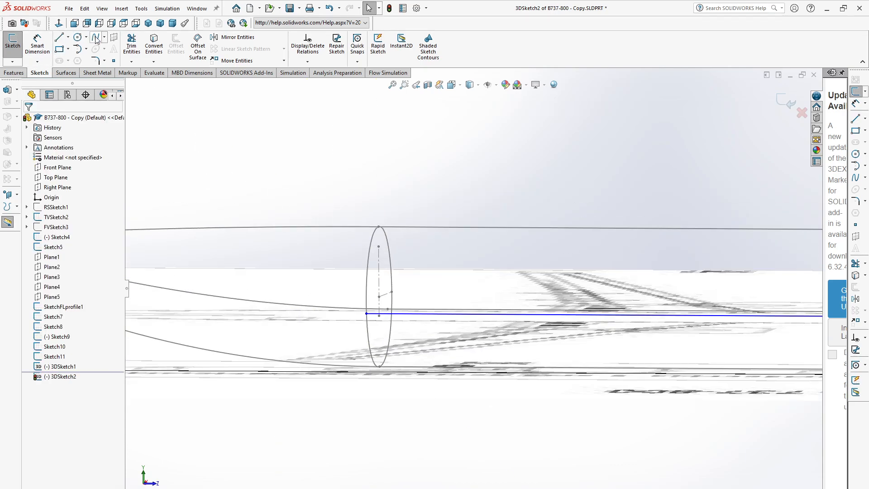
left_click(96, 40)
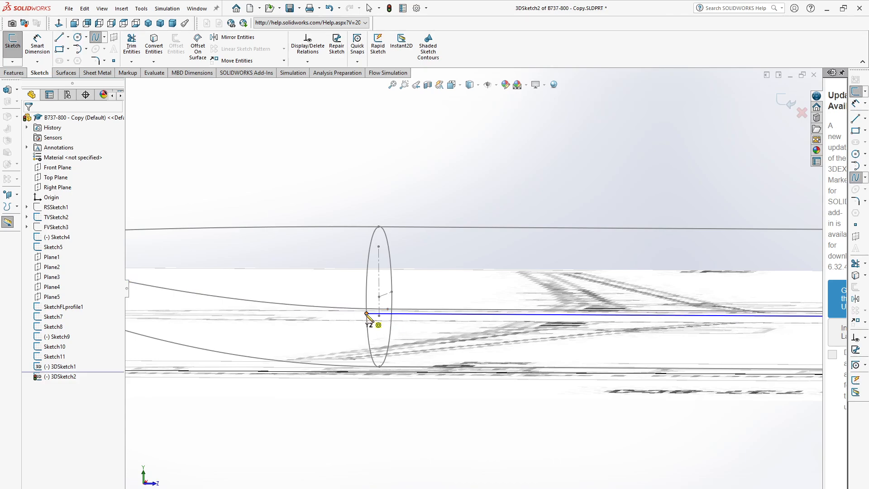
left_click(367, 314)
scroll(423, 345, "up", 4)
scroll(453, 246, "down", 5)
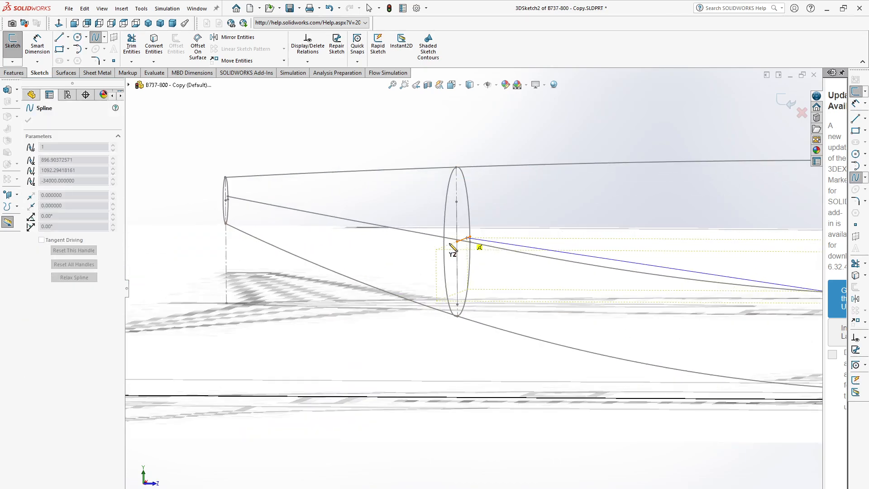
left_click(443, 240)
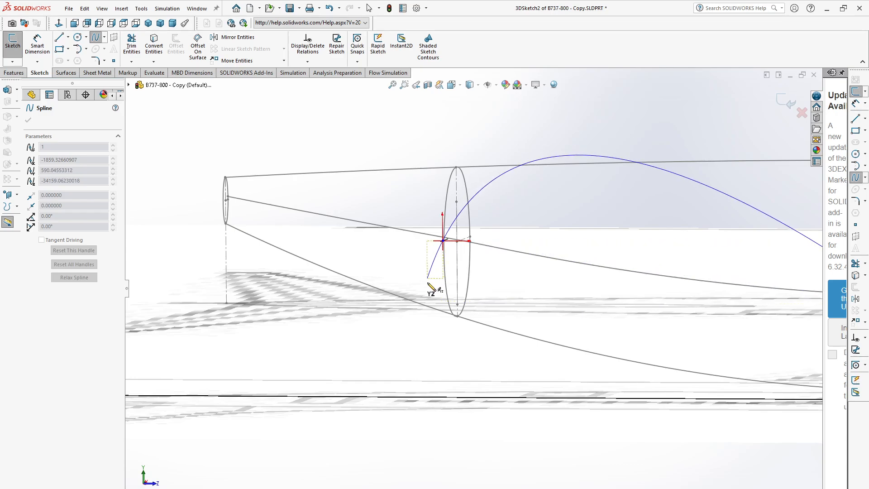
key("Escape")
- Move the tail spline's loose endpoint onto the tail cross-section ellipse so that it is coincident with the curve
scroll(509, 216, "down", 1)
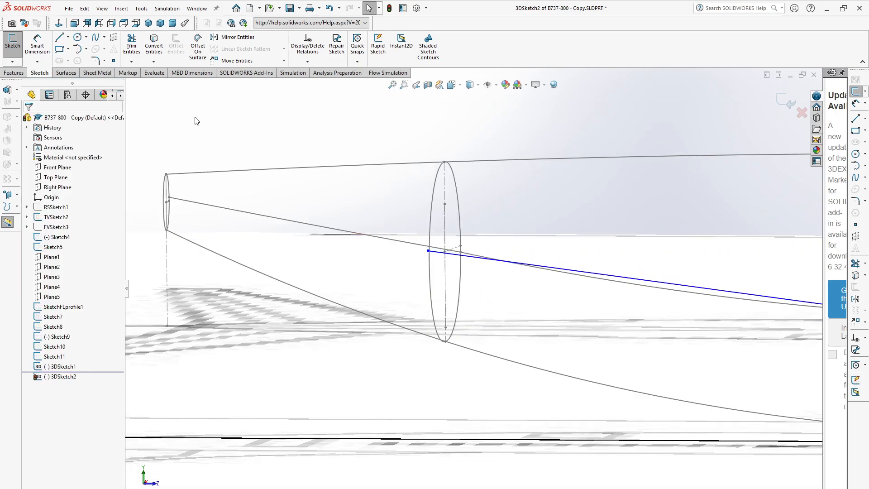
left_click(95, 39)
scroll(442, 262, "down", 3)
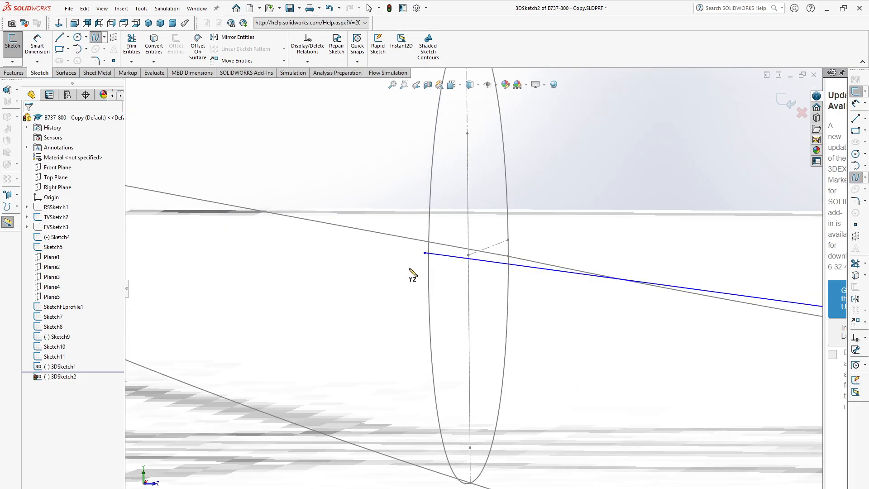
key("Escape")
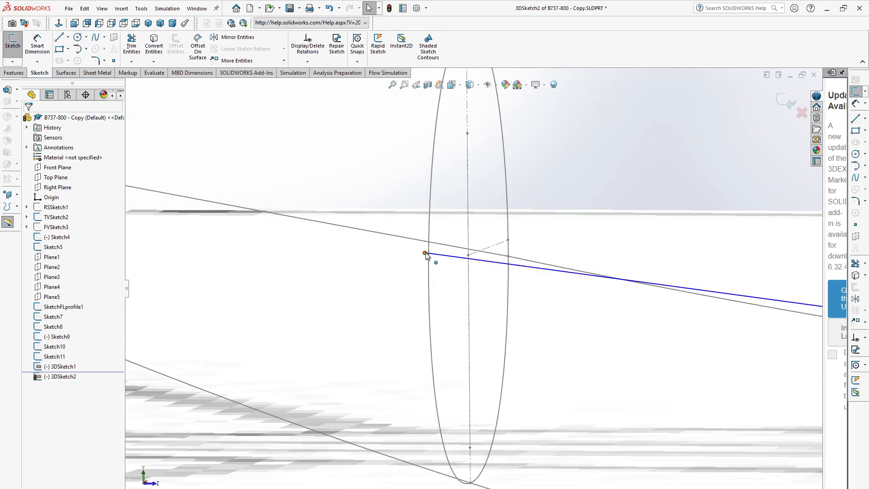
left_click_drag(426, 253, 428, 252)
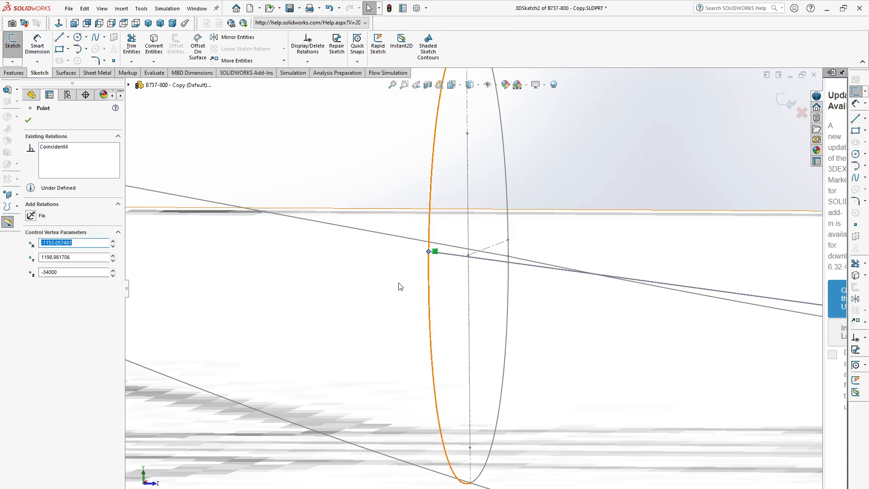
- Sketch the last spline from the tail ellipse point to the near side of the small ellipse at the tail end
left_click(429, 251)
scroll(391, 302, "up", 3)
scroll(309, 232, "up", 3)
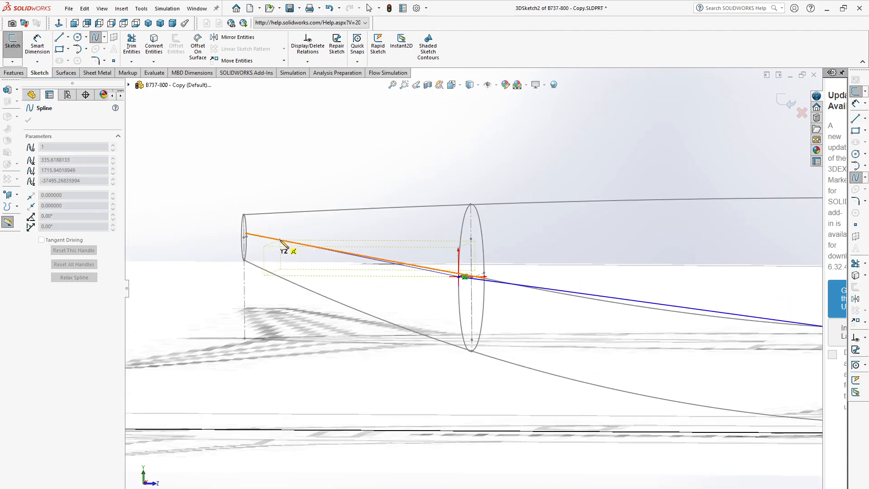
scroll(273, 240, "down", 6)
left_click(274, 244)
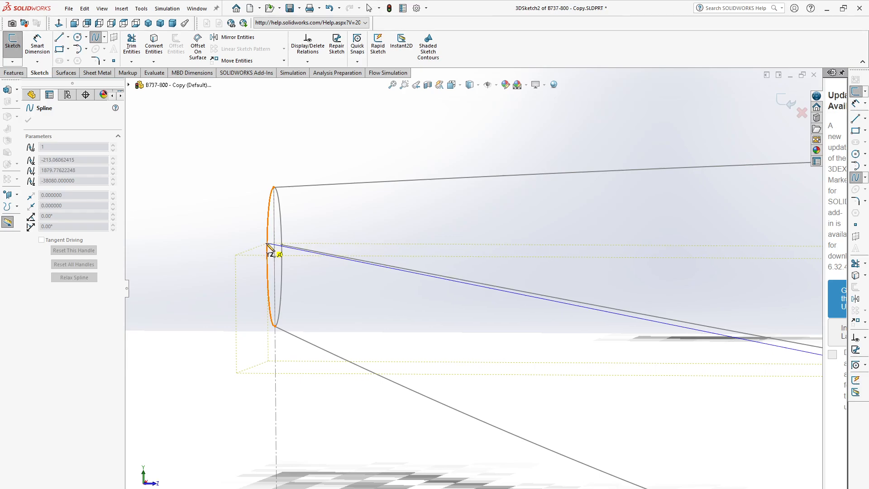
key("Escape")
scroll(351, 300, "up", 5)
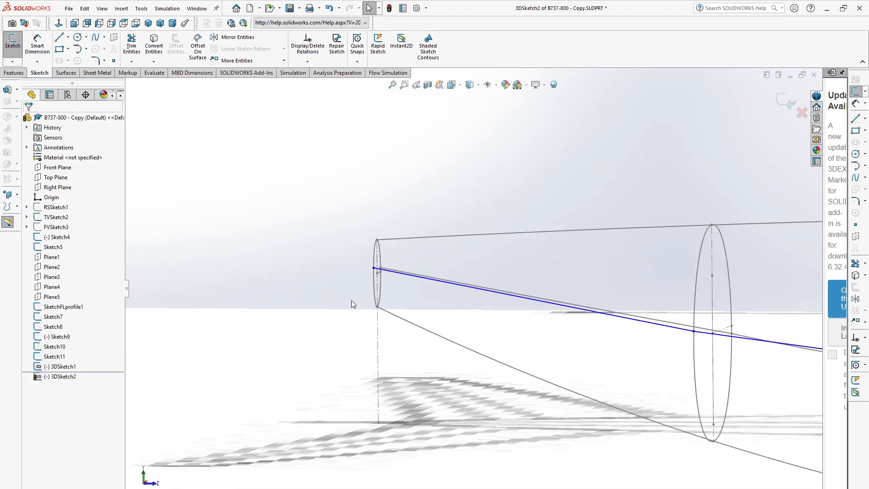
- Move the joint of the second spline and straight line down the front fuselage ellipse to the opposite guide curve's height, about Y 69
scroll(362, 307, "up", 3)
key("space")
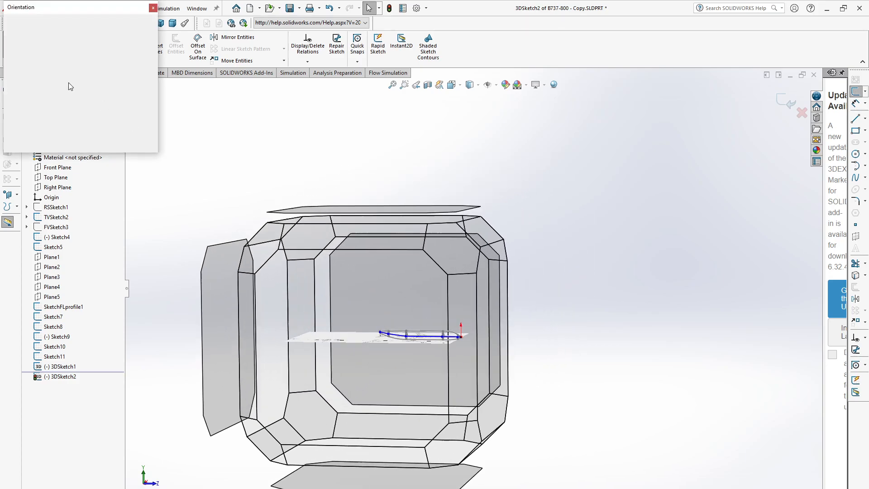
left_click(36, 48)
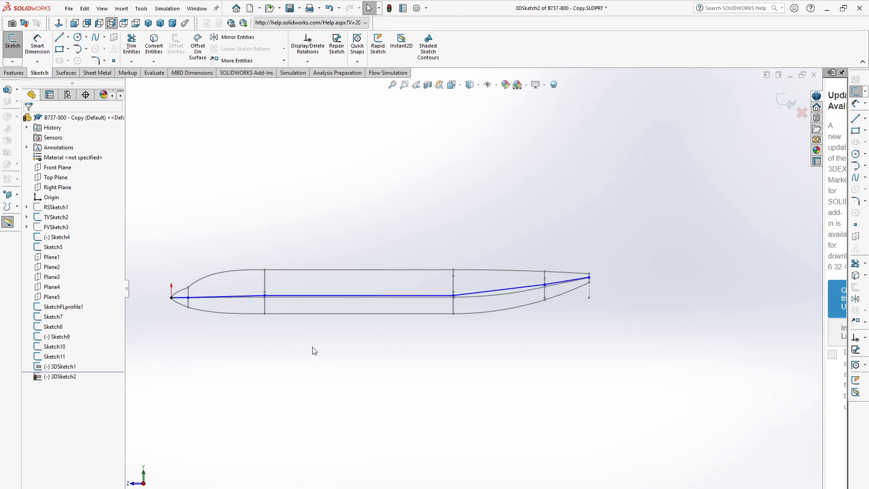
key("space")
left_click(10, 48)
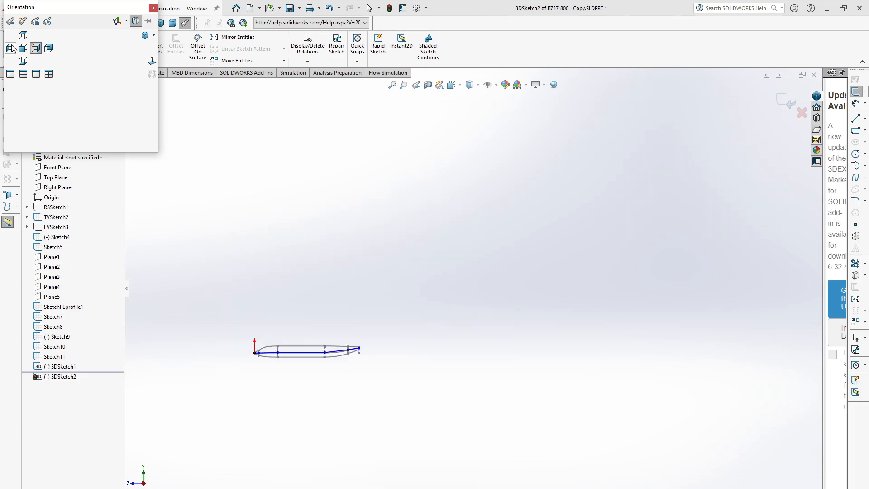
scroll(677, 314, "down", 7)
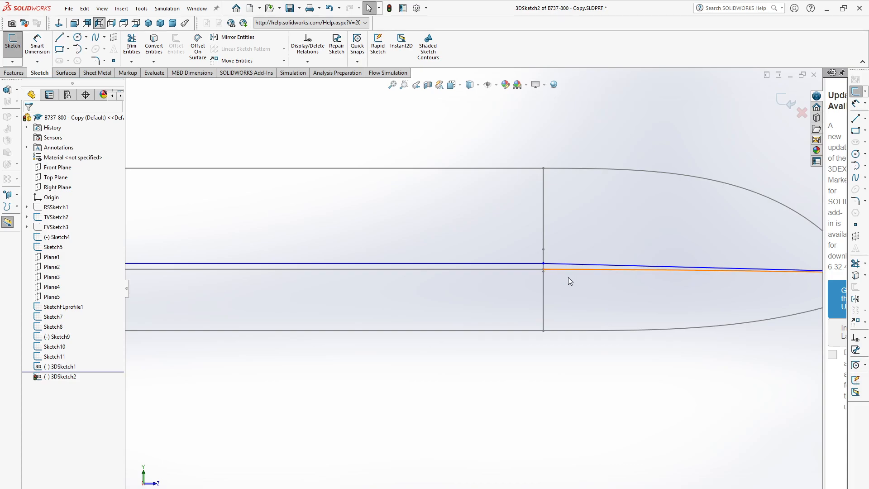
left_click(543, 263)
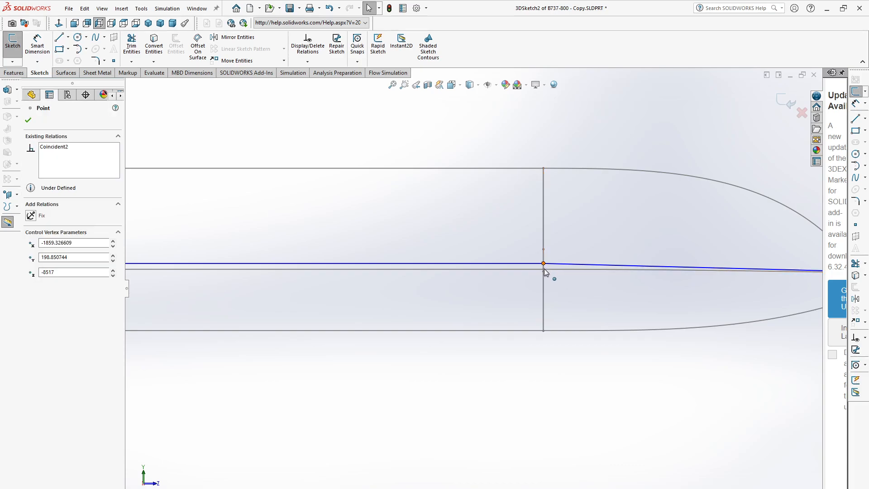
left_click_drag(545, 271, 544, 269)
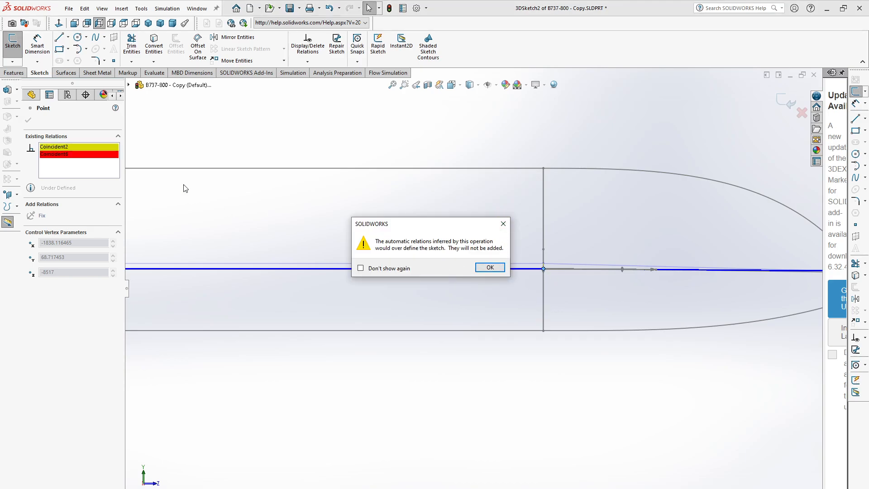
left_click(490, 267)
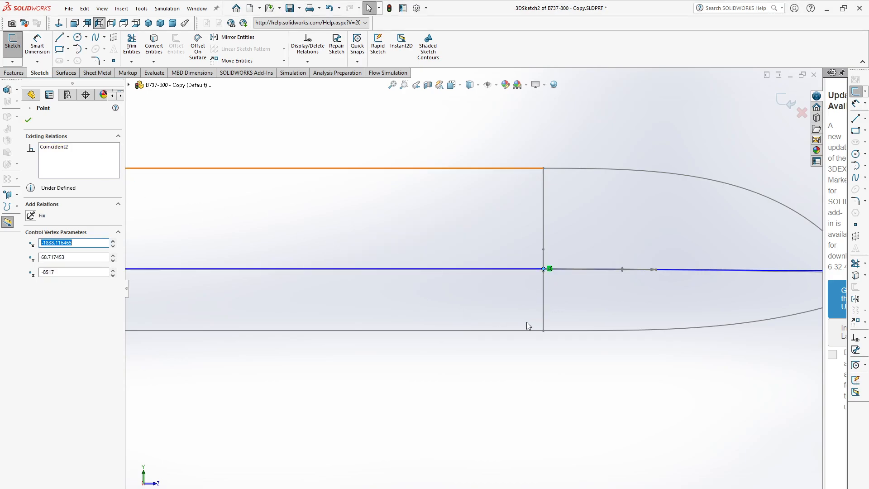
- Move the spline joint on the tail cross-section ellipse down to the opposite guide curve's height, at about Y 1029
middle_click_drag(527, 324, 454, 308)
key("space")
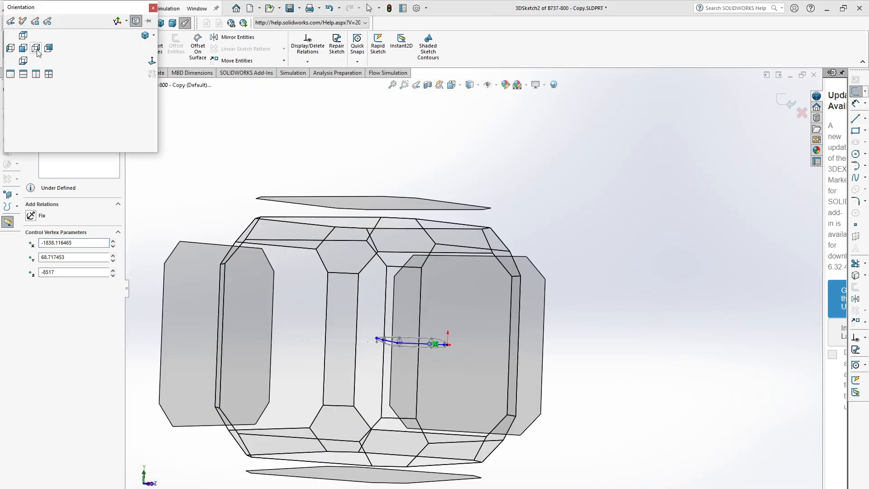
left_click(36, 48)
key("space")
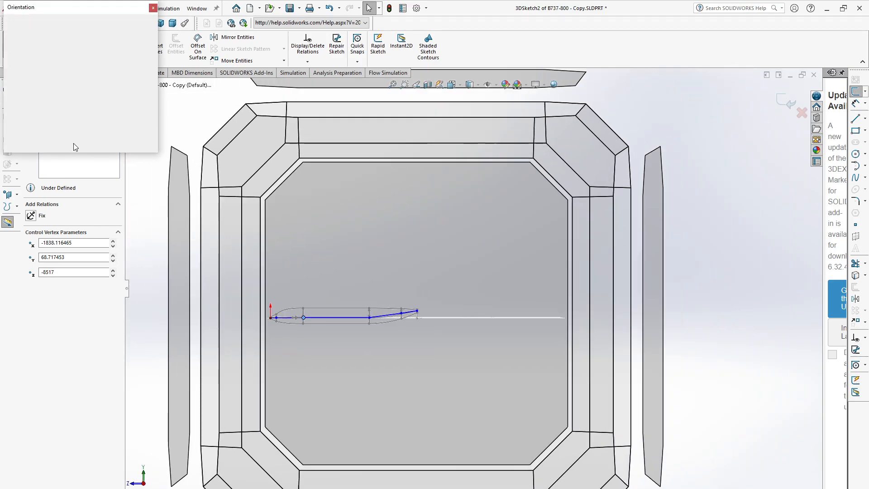
left_click(10, 48)
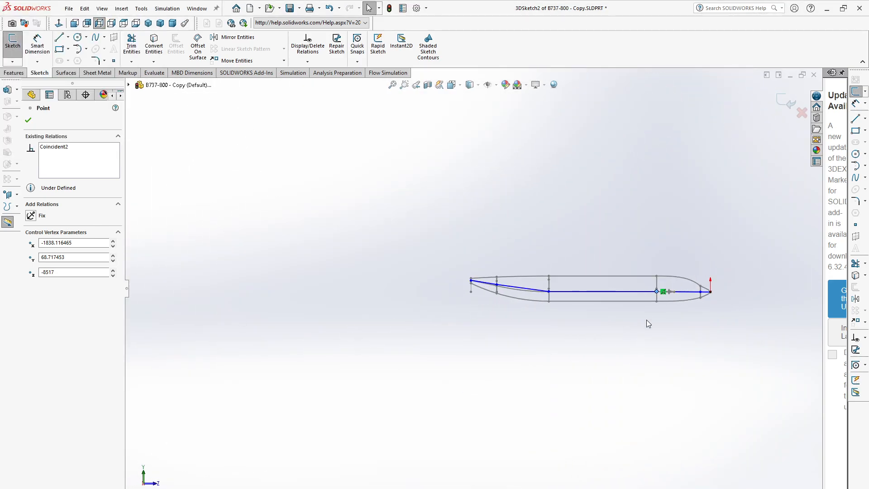
scroll(655, 297, "down", 3)
scroll(367, 288, "down", 9)
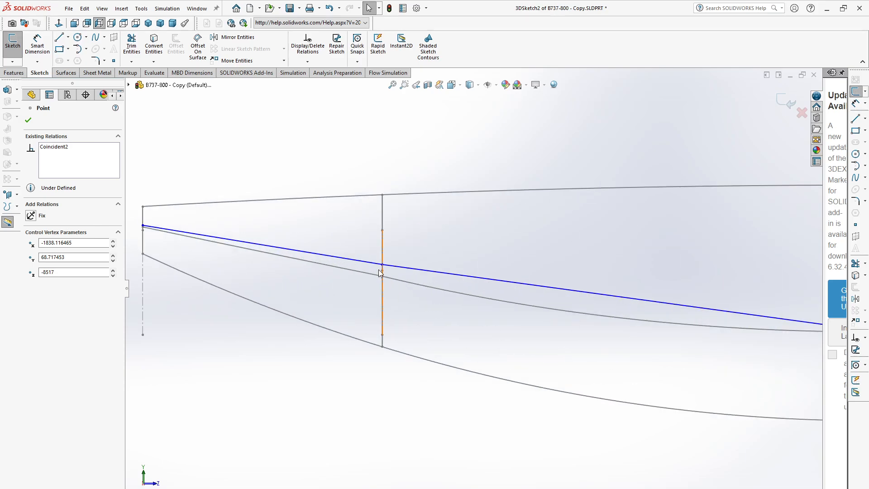
left_click_drag(382, 264, 383, 275)
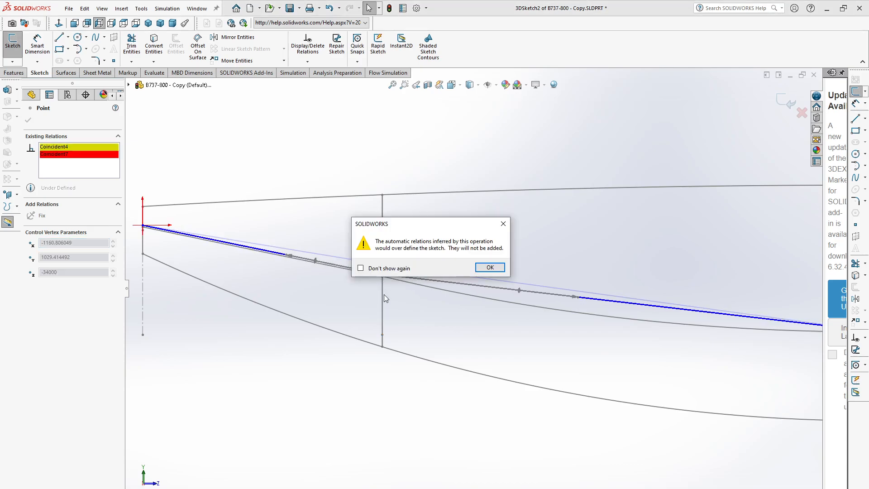
left_click(489, 268)
- Bend the rear fuselage spline downward with its tangent handle at the tail ellipse so that it follows the opposite guide curve in side view
scroll(642, 325, "up", 5)
scroll(549, 294, "down", 2)
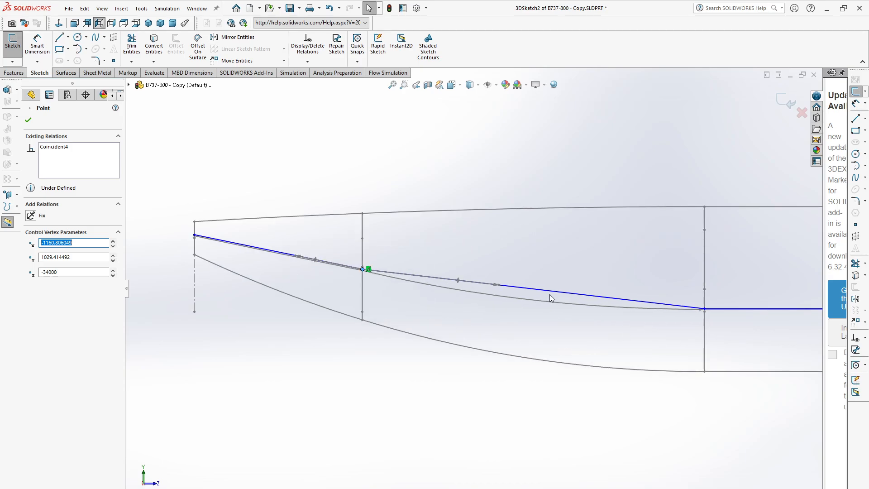
left_click(551, 292)
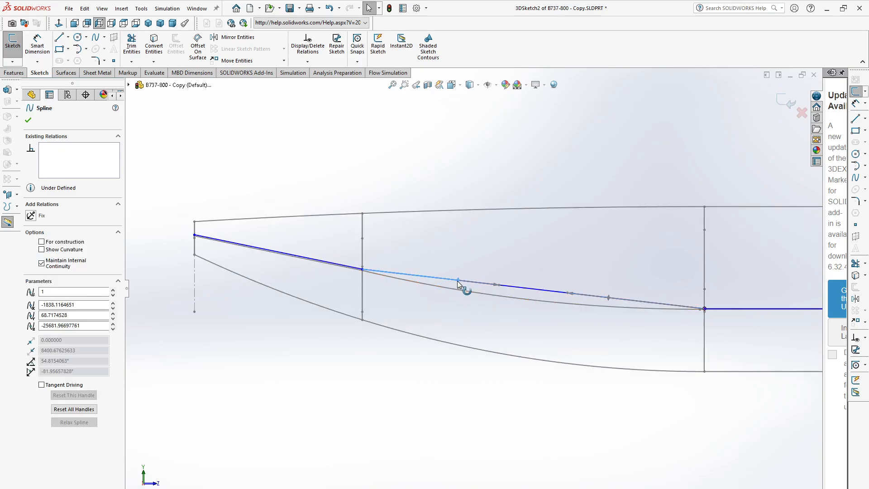
left_click_drag(457, 281, 455, 289)
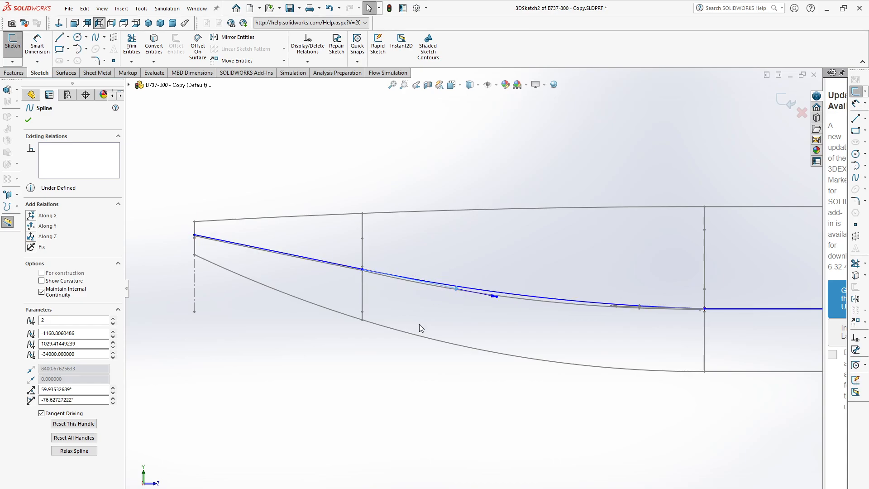
scroll(620, 315, "down", 2)
scroll(421, 312, "up", 5)
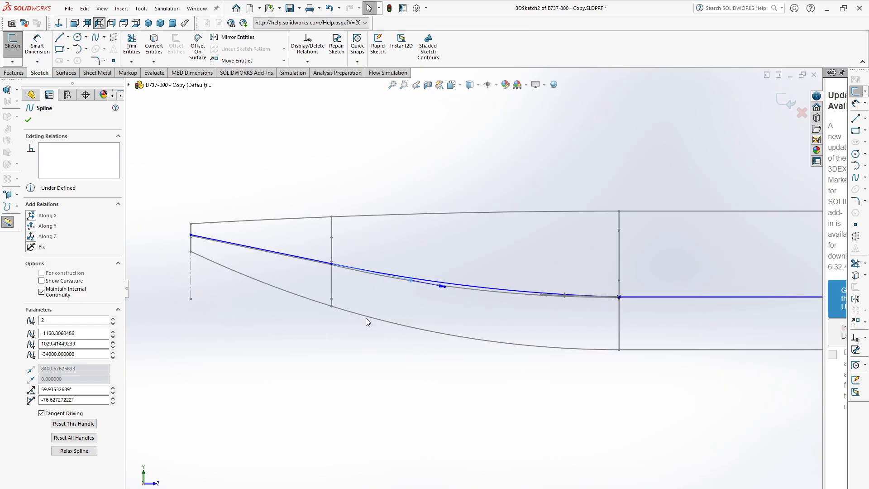
- Bend the nose spline outward in top view with its tangent handle at the nose tip to follow the blueprint outline
scroll(498, 340, "up", 3)
key("space")
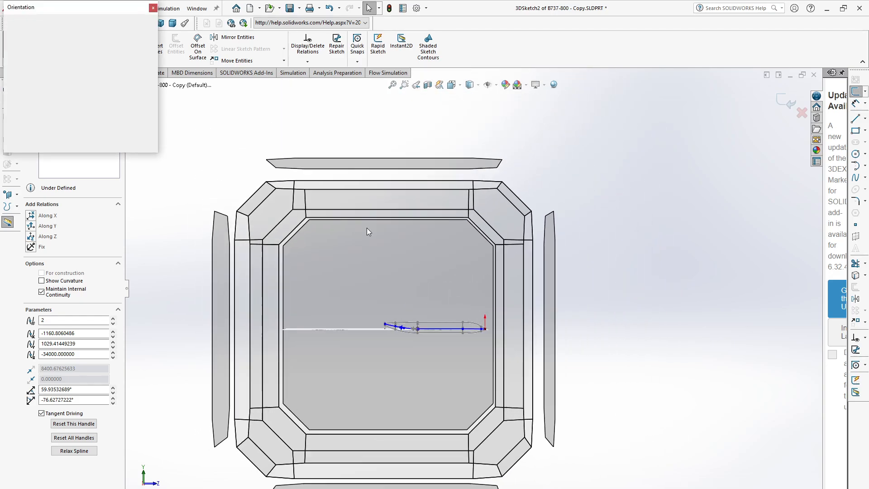
left_click(26, 35)
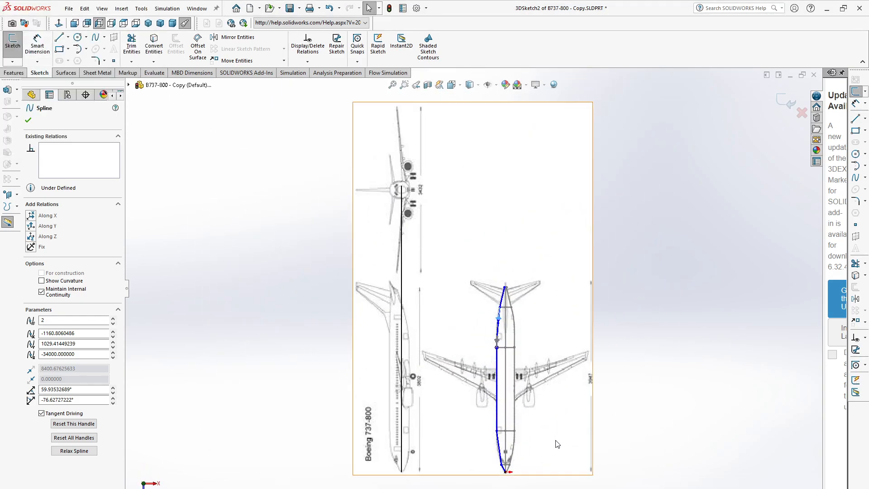
scroll(501, 327, "down", 10)
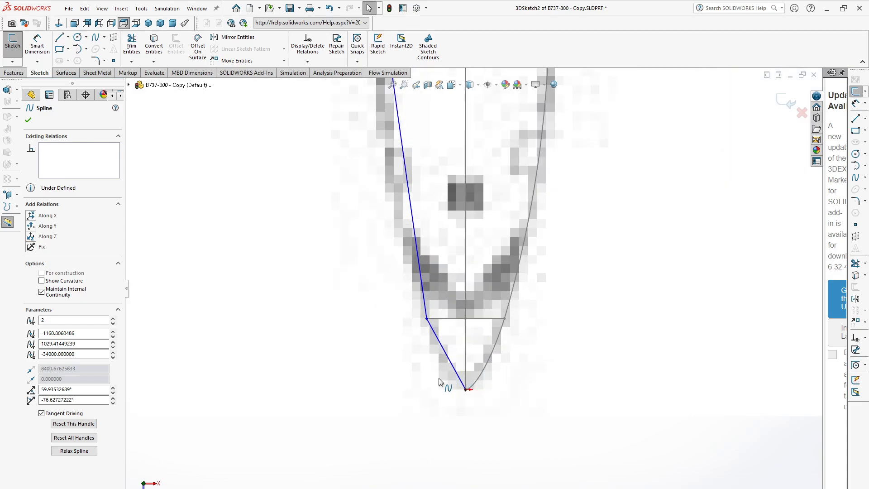
left_click(460, 348)
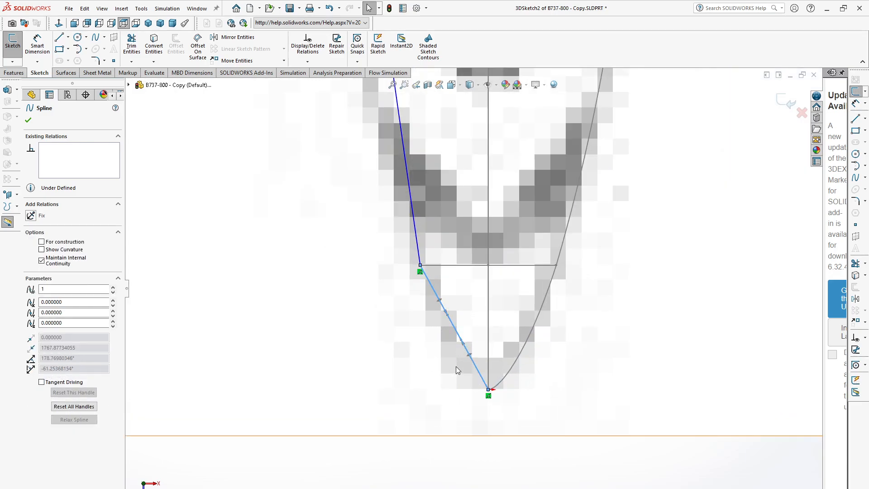
left_click_drag(467, 356, 470, 388)
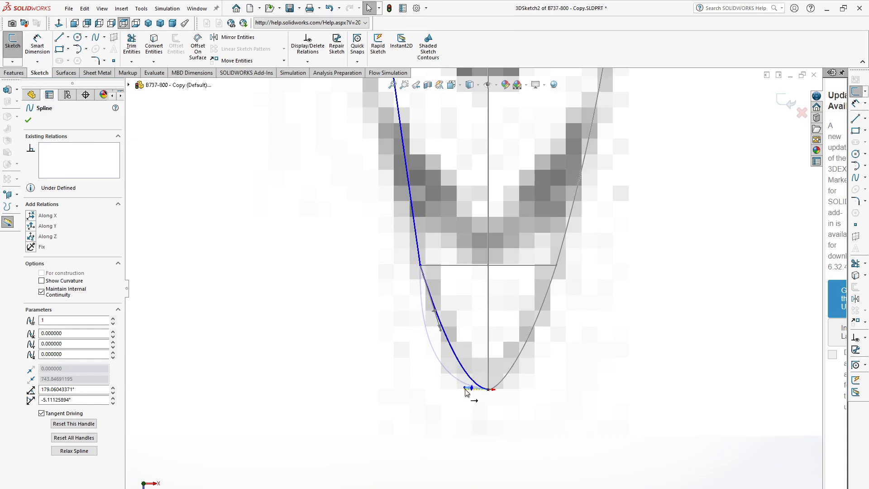
- Make the nose spline tangent to the opposite guide curve's nose spline and shorten its nose-tip handle to about 566
scroll(500, 385, "down", 3)
left_click(496, 372)
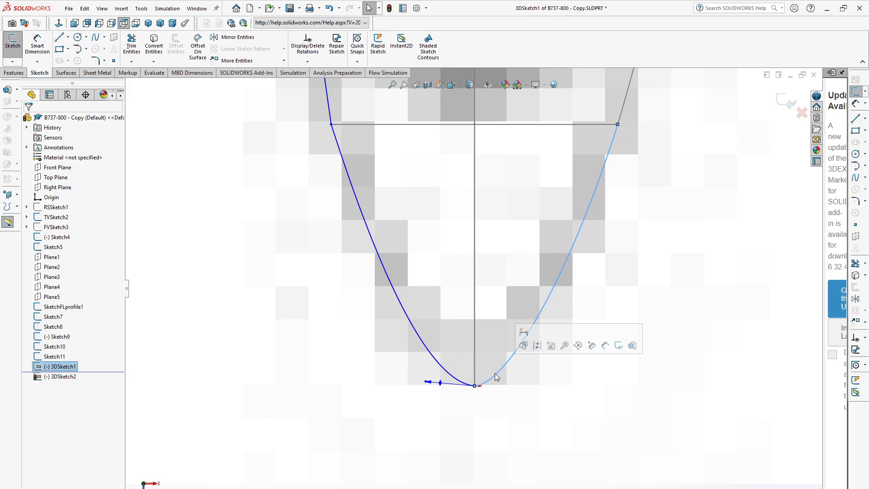
left_click(436, 362, "ctrl")
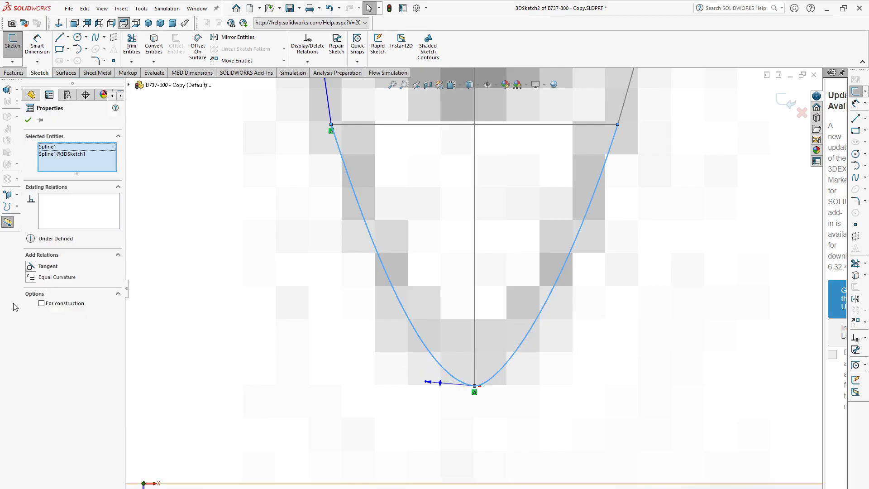
left_click(31, 267)
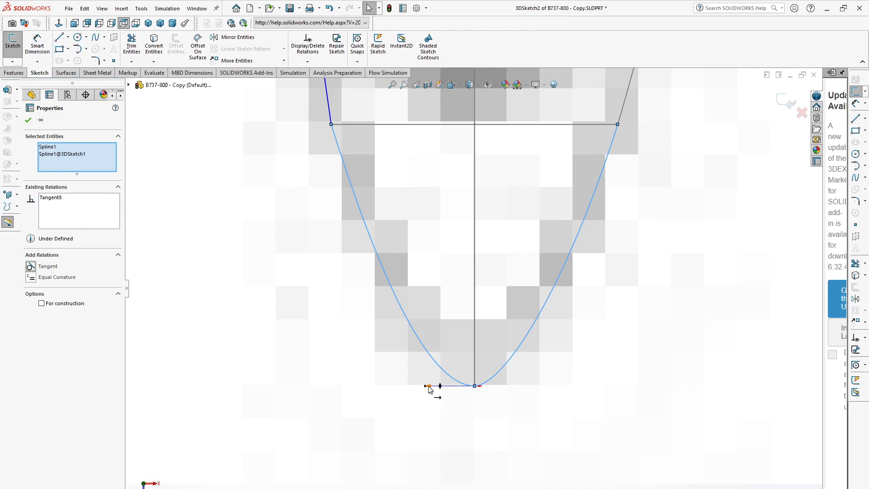
left_click_drag(429, 386, 436, 386)
- Angle the second spline's front tangent handle outward toward the blueprint outline and shorten it to about 2646
scroll(432, 399, "up", 4)
scroll(473, 247, "up", 3)
scroll(450, 193, "down", 3)
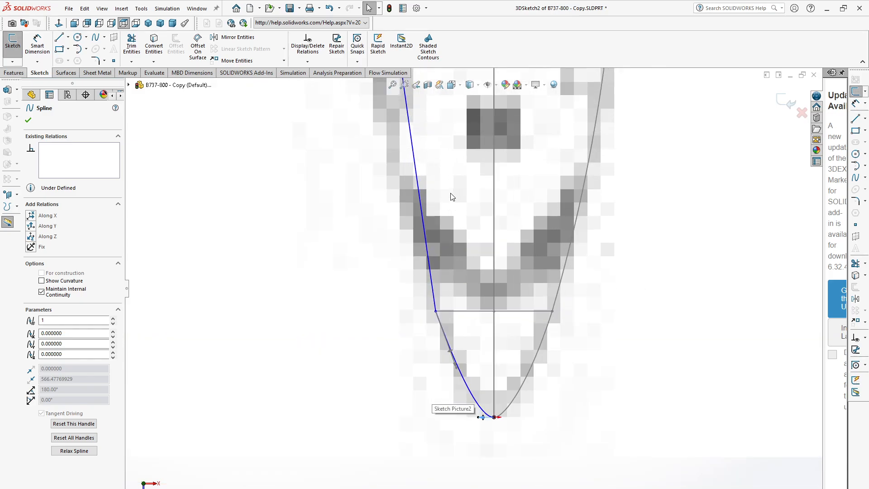
left_click(419, 208)
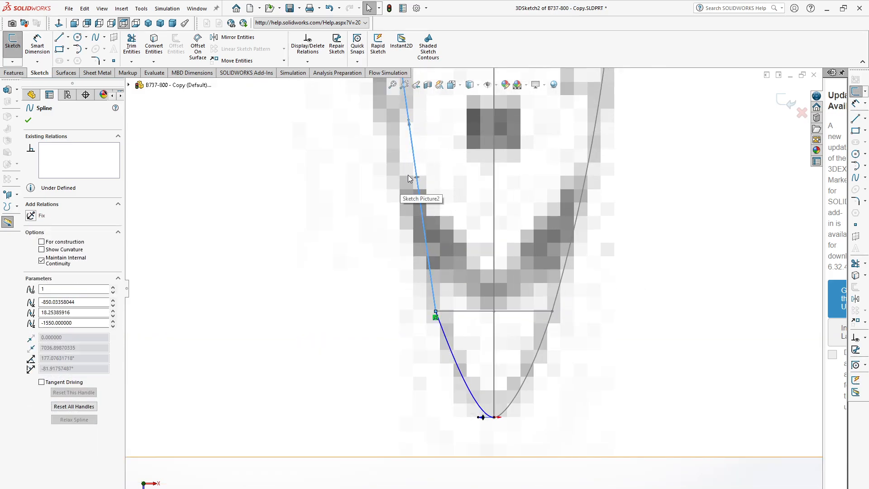
left_click_drag(412, 176, 407, 178)
scroll(417, 242, "up", 3)
scroll(443, 179, "down", 3)
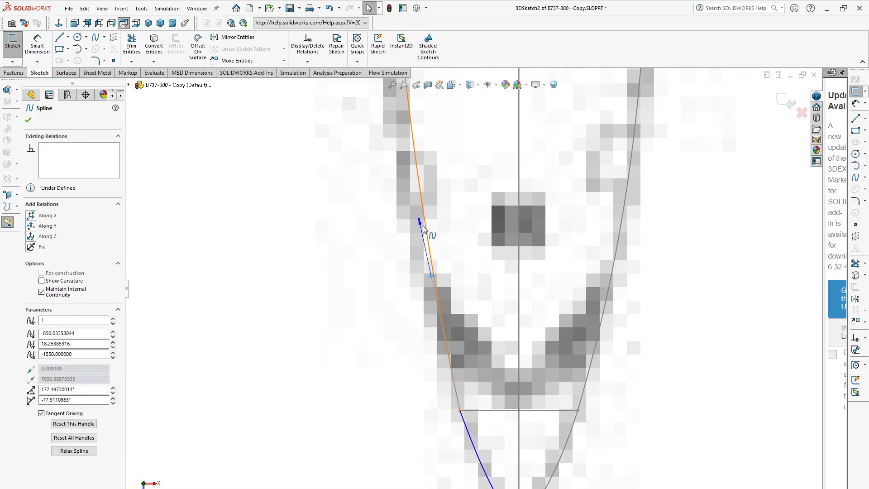
left_click_drag(418, 223, 435, 336)
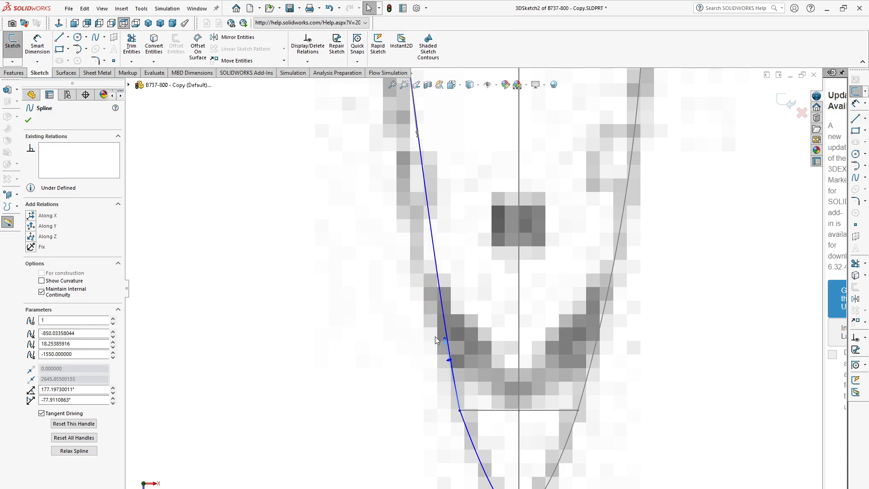
- Rotate the second spline's front tangent handle further outward, to about -68.3°, to fit the curve to the blueprint's nose outline
left_click(443, 320)
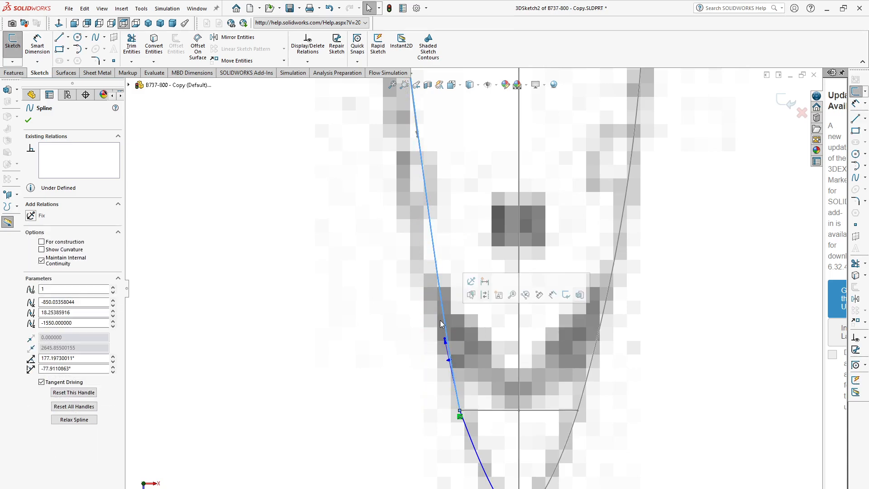
left_click(416, 325)
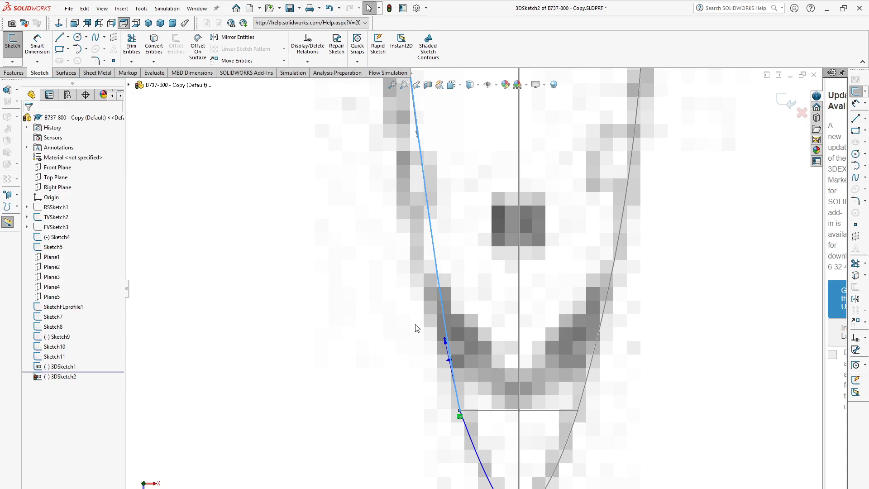
left_click(441, 310)
left_click_drag(449, 360, 446, 360)
scroll(465, 419, "up", 3)
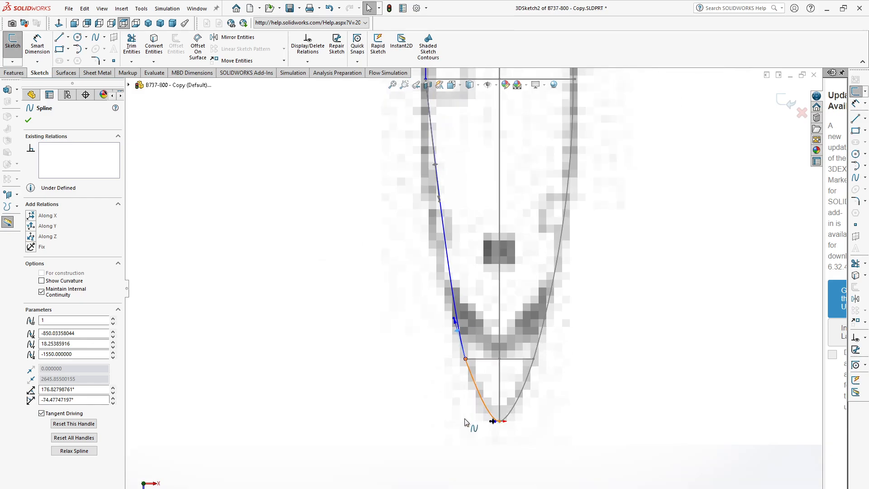
left_click(478, 381)
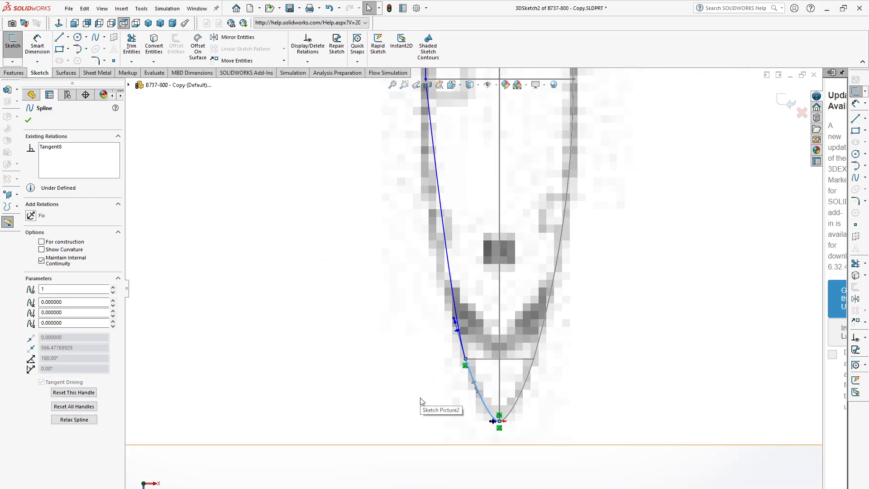
left_click_drag(451, 330, 453, 332)
scroll(448, 393, "up", 4)
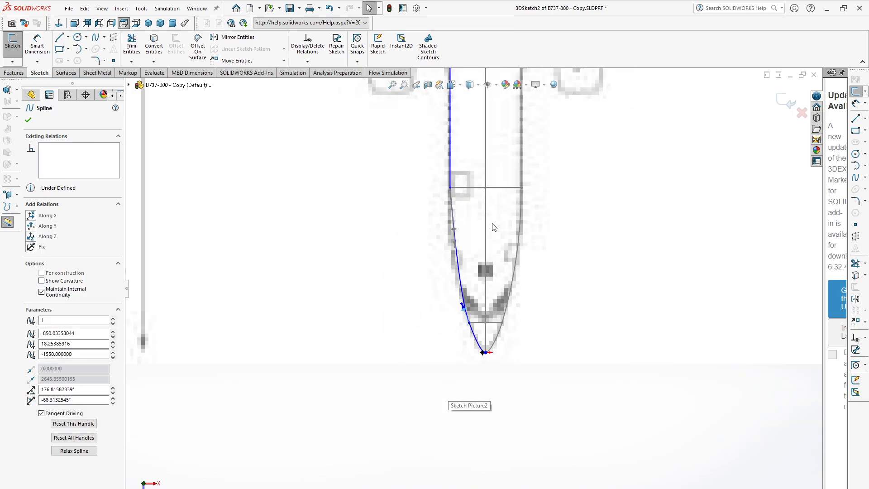
- Make the front fuselage spline tangent to the straight mid-fuselage line of the second guide curve
scroll(492, 131, "down", 3)
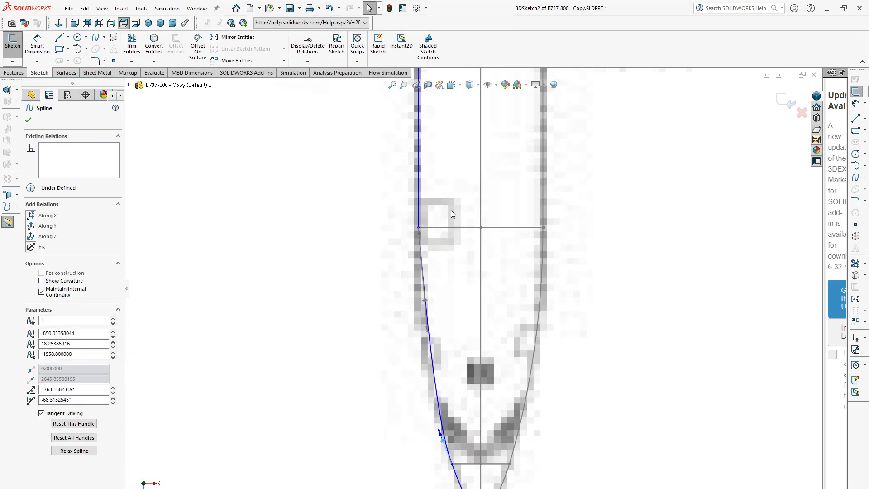
left_click(418, 175)
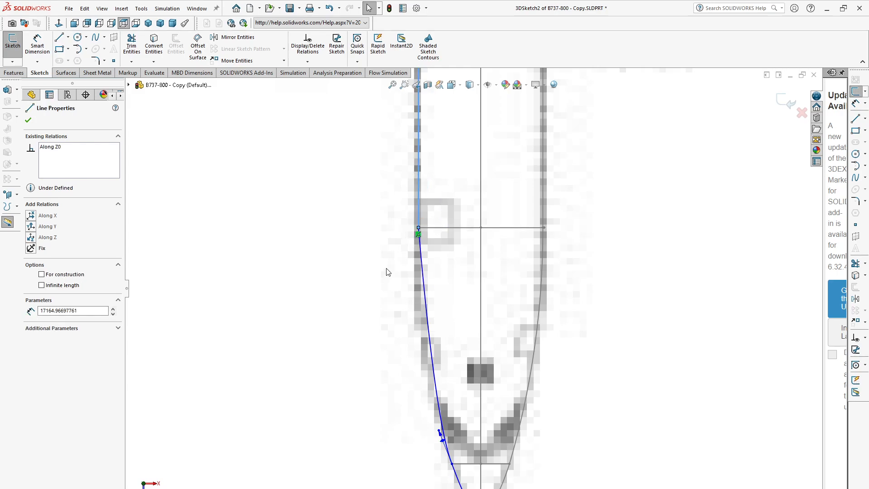
left_click(423, 270, "ctrl")
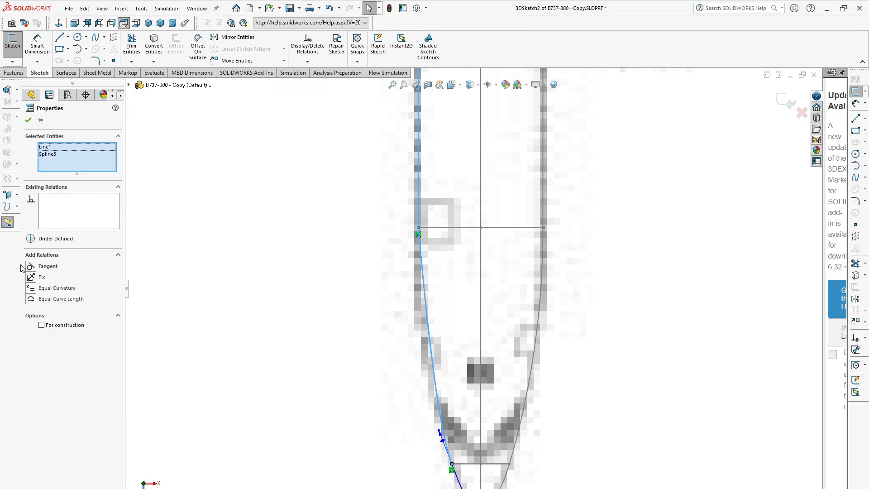
left_click(36, 268)
scroll(434, 323, "up", 3)
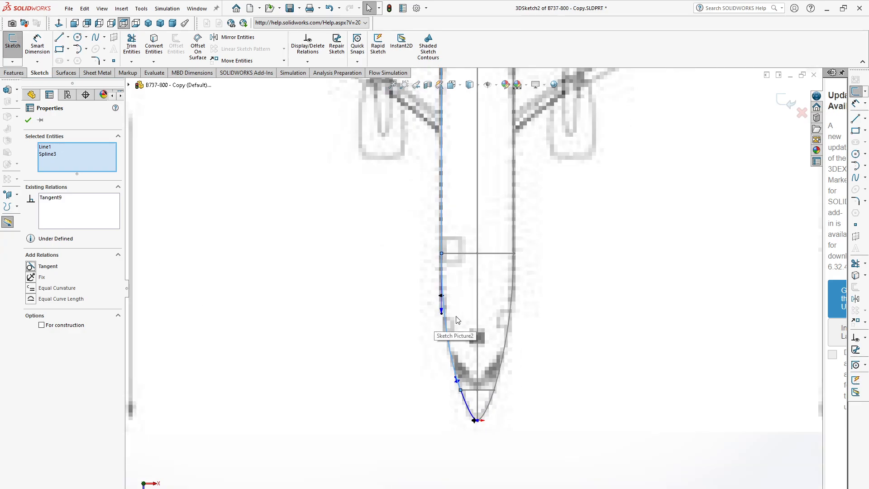
scroll(489, 317, "up", 3)
- Bend the tail-tip spline outward in top view with its handle at the rear cross-section, angled to about -72.3°, to follow the blueprint
scroll(469, 148, "down", 6)
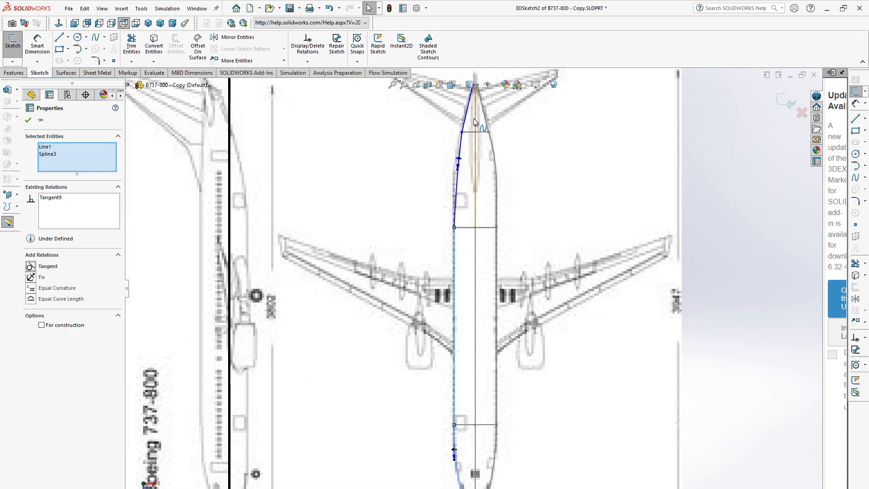
scroll(457, 162, "down", 3)
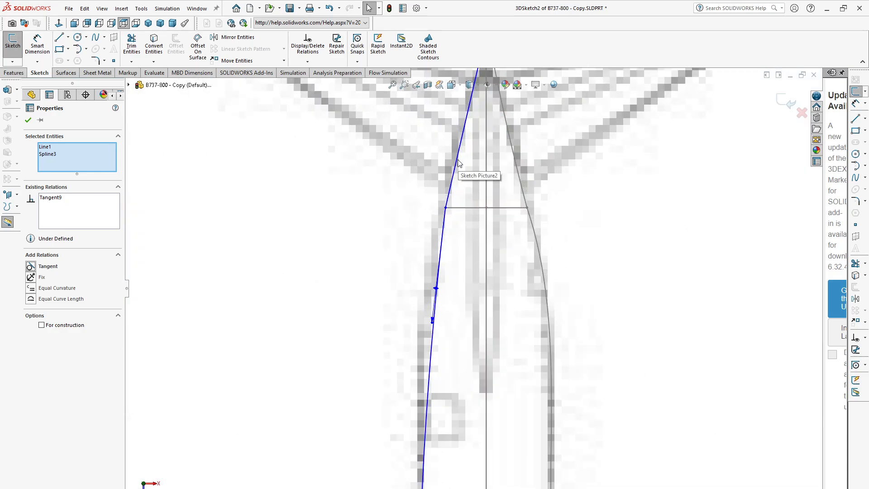
left_click(458, 163)
left_click_drag(455, 169, 452, 172)
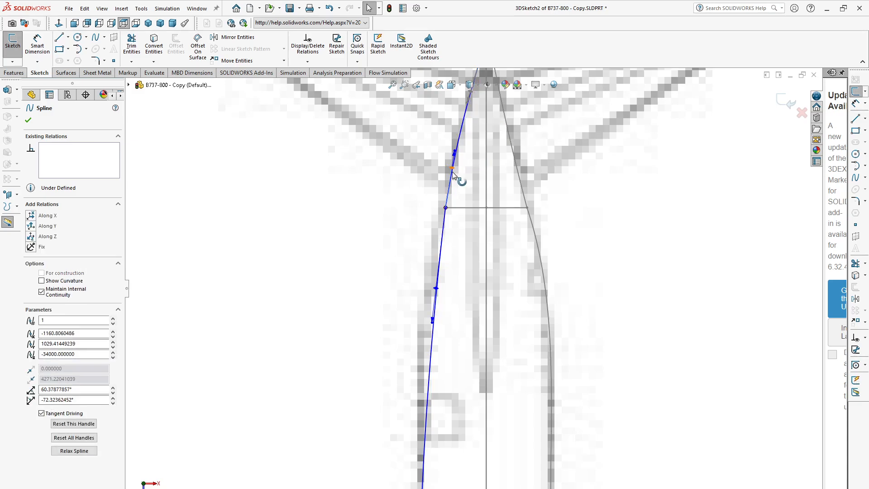
scroll(460, 190, "up", 2)
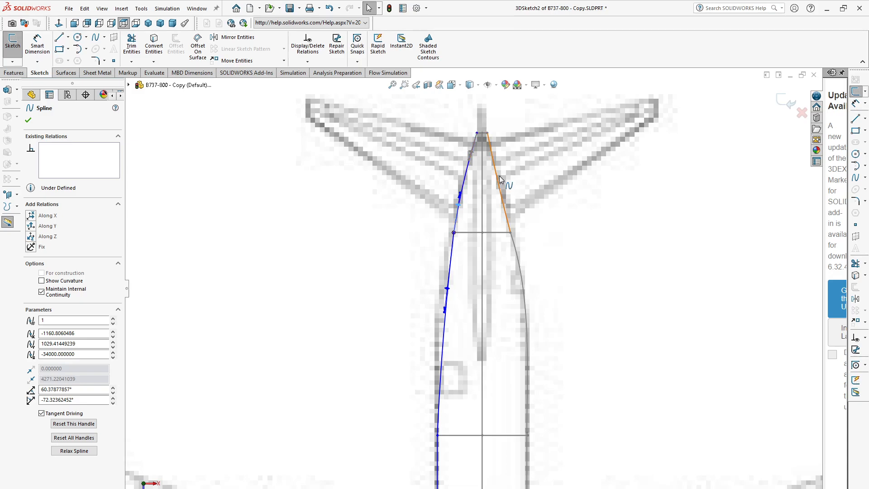
scroll(460, 273, "down", 2)
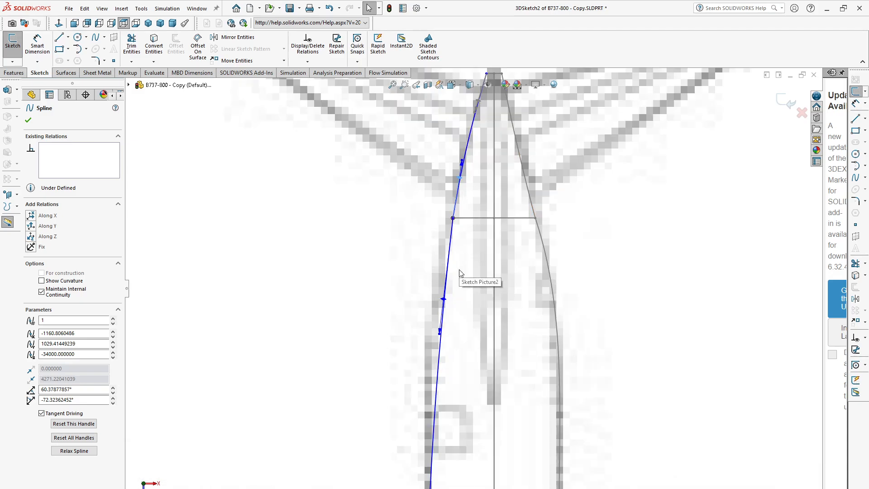
scroll(459, 271, "up", 2)
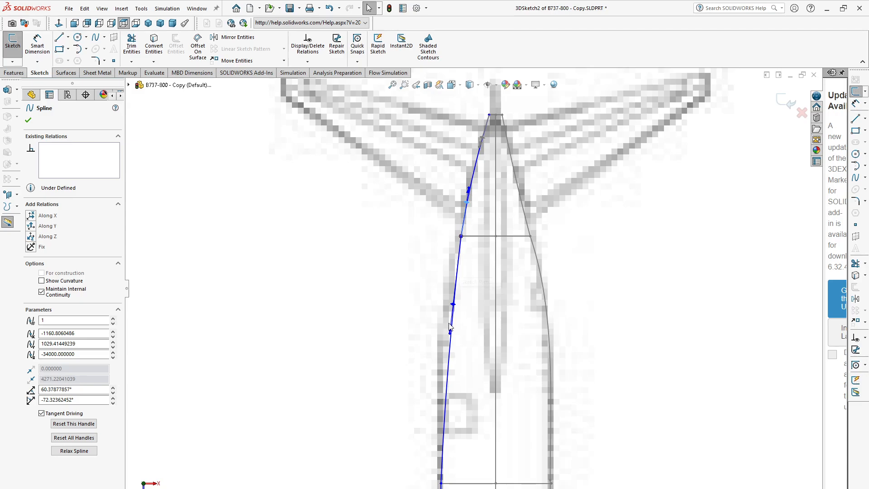
- Rotate the rear fuselage spline's tangent handle at the same cross-section to about -71.9° to fit the blueprint outline
left_click_drag(453, 305, 452, 304)
scroll(472, 290, "up", 2)
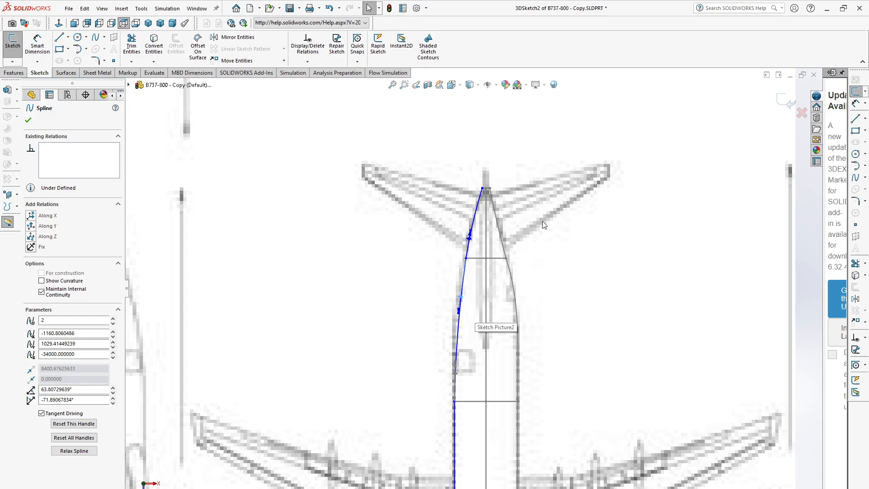
scroll(509, 236, "down", 3)
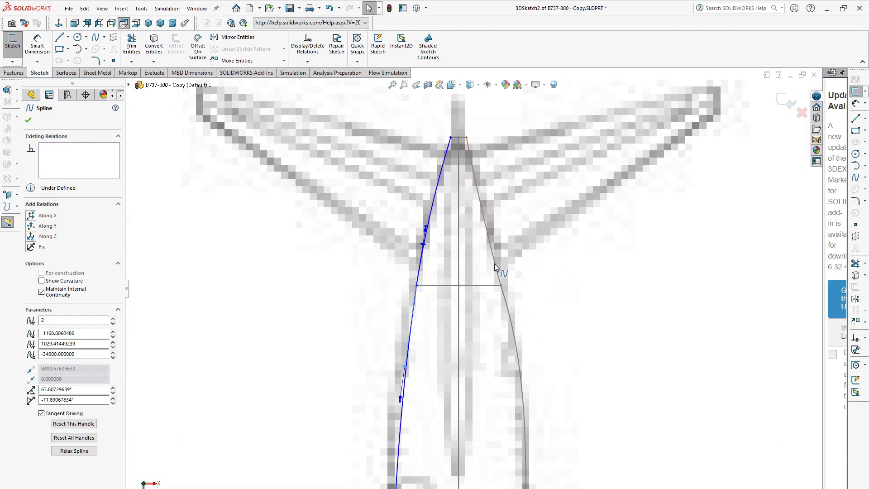
scroll(494, 266, "up", 2)
scroll(443, 233, "down", 3)
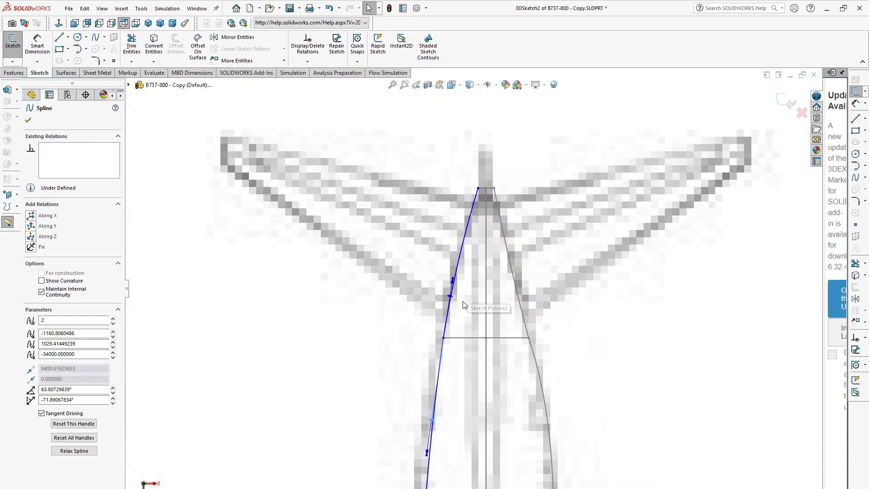
- Refine both handles at the rear cross-section in top view, angling the tail-tip spline to about -66.3° and the rear fuselage spline to about -65.5°
left_click(451, 297)
left_click_drag(452, 295, 456, 300)
scroll(473, 324, "up", 3)
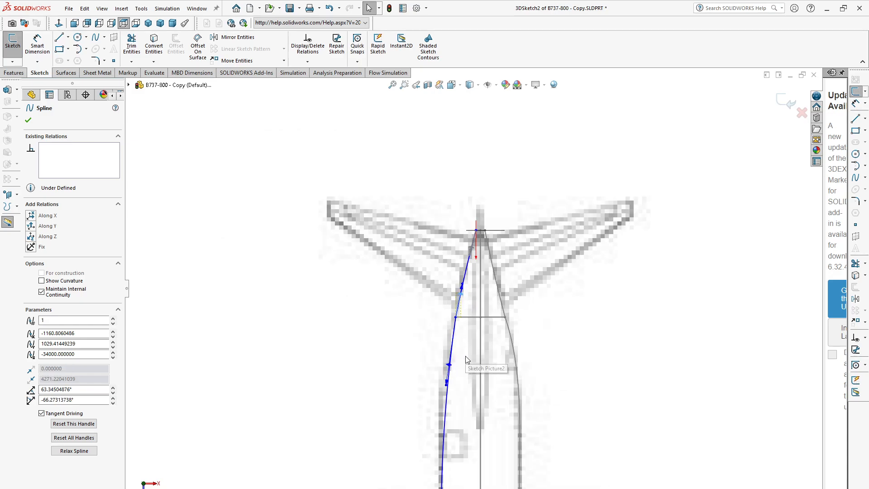
scroll(467, 360, "down", 3)
left_click(439, 361)
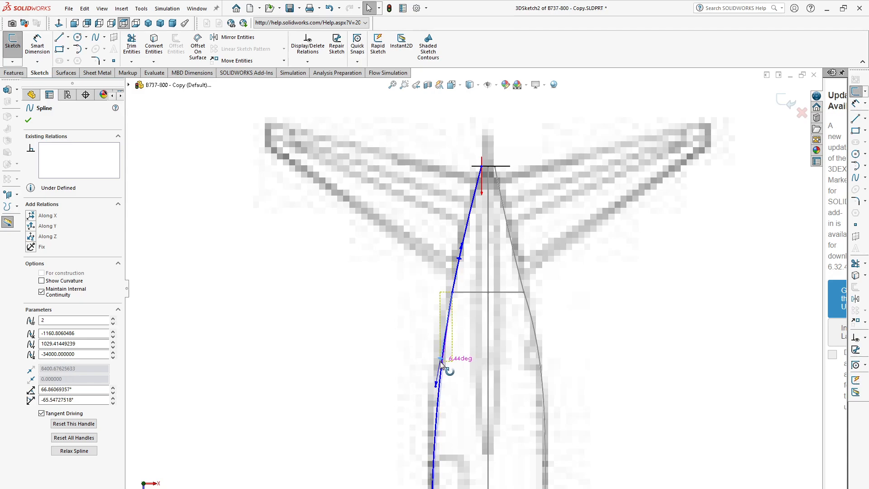
scroll(474, 288, "up", 3)
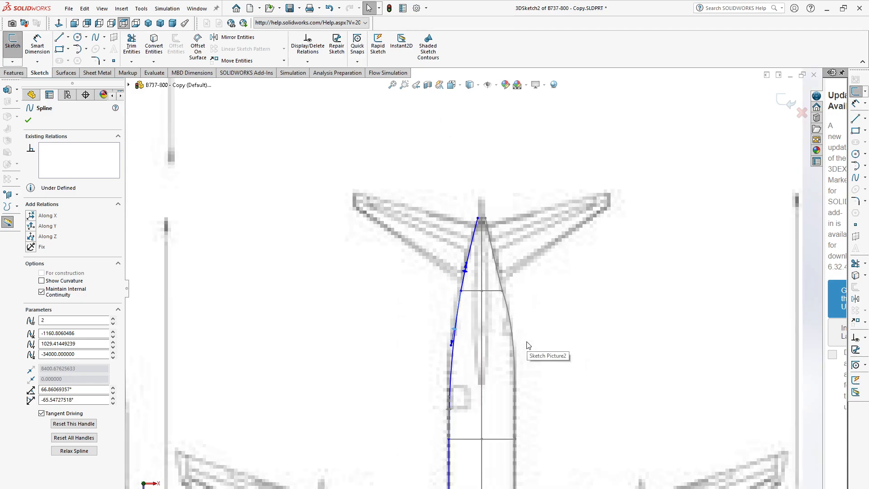
- In side view, straighten the tail-tip spline along the opposite guide curve by rotating its handle to about 37.3° and -70.5°
key("space")
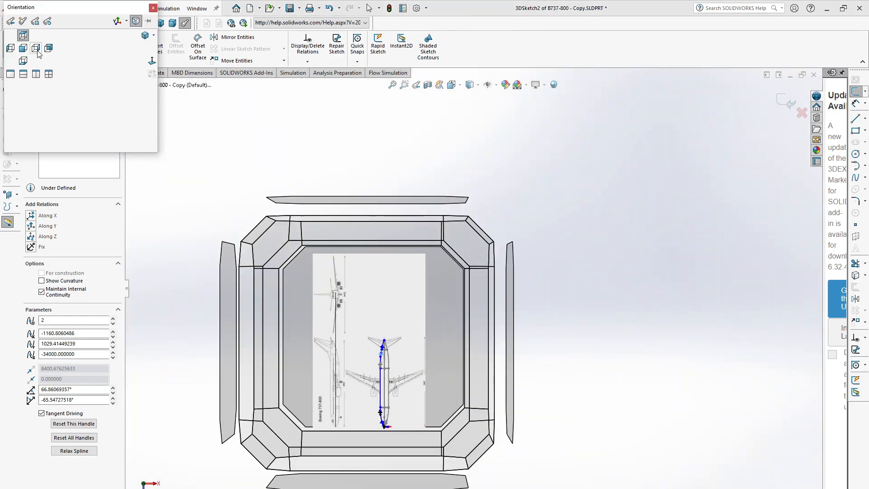
left_click(10, 48)
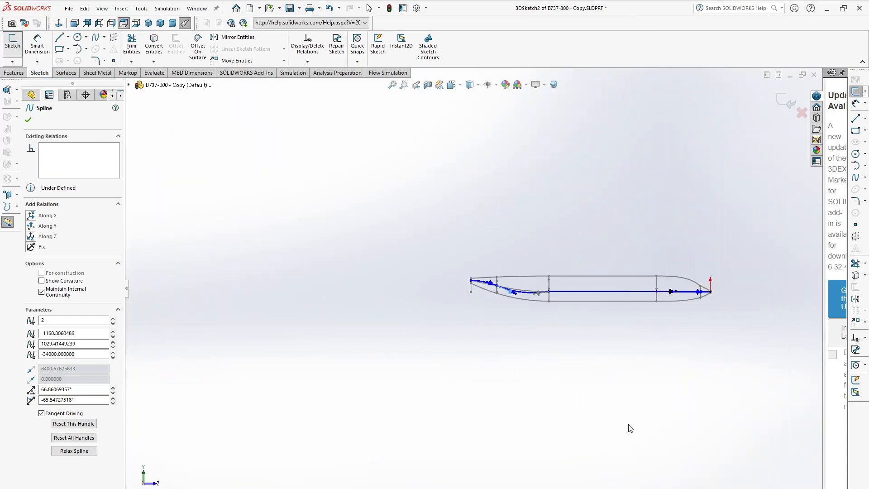
scroll(474, 296, "down", 2)
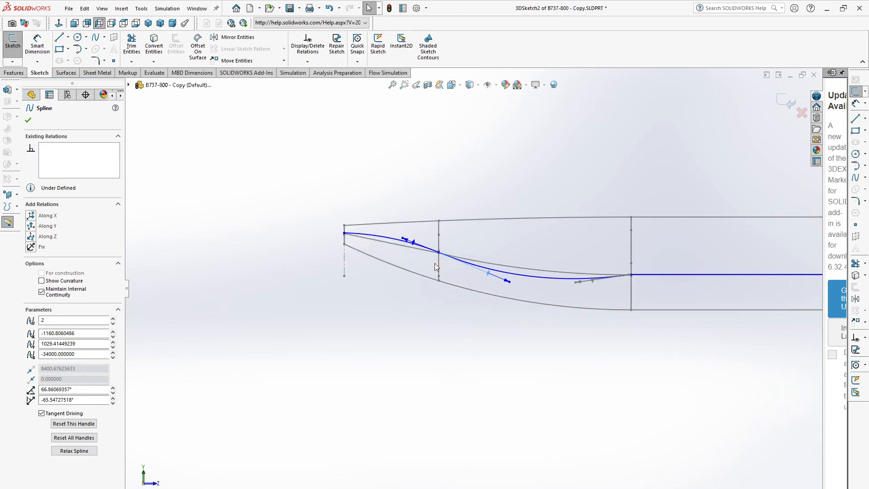
scroll(434, 262, "down", 3)
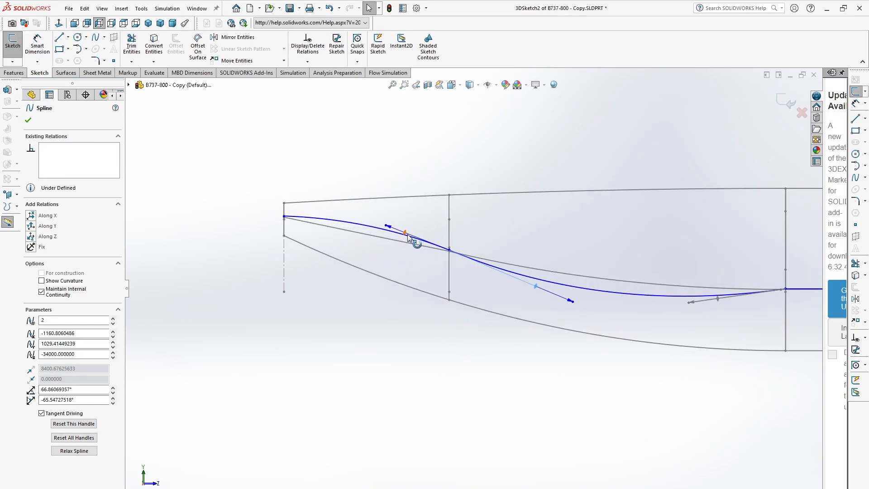
left_click_drag(405, 233, 404, 241)
scroll(513, 267, "down", 3)
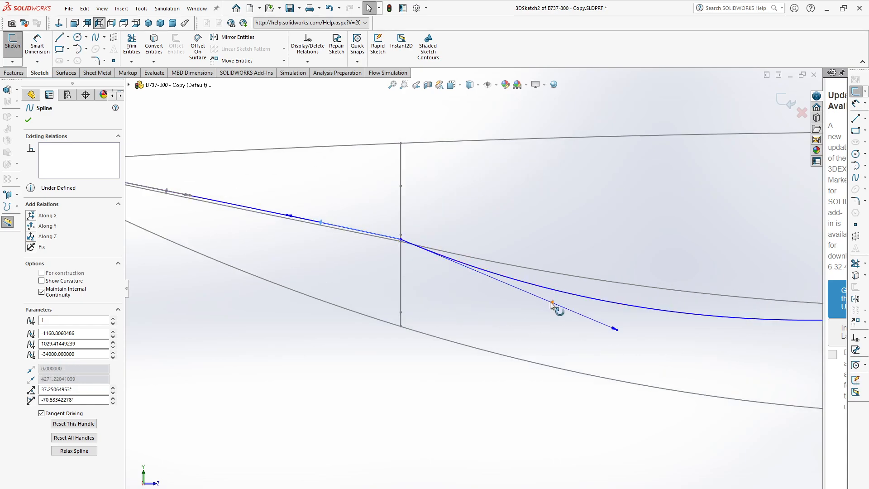
- Align the rear fuselage spline with the opposite guide curve in side view, rotating its handle to about 47.3° and shortening it to about 7208
left_click_drag(552, 304, 569, 287)
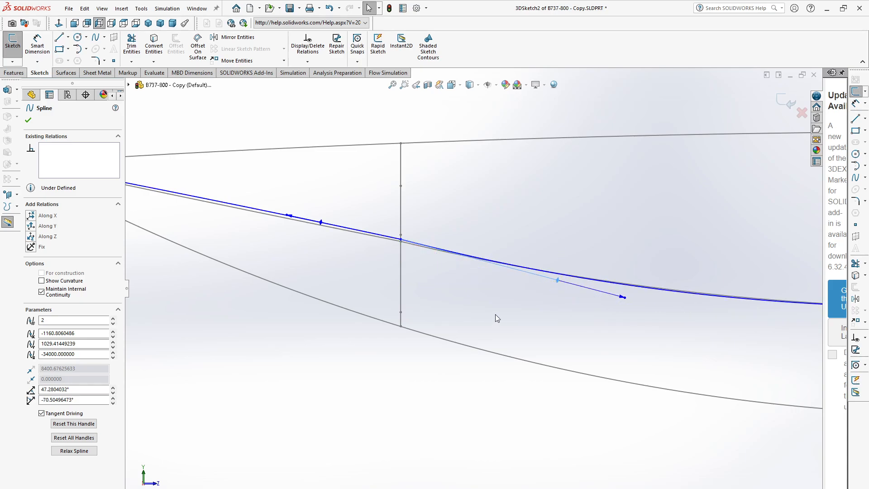
scroll(495, 316, "up", 5)
scroll(582, 310, "down", 1)
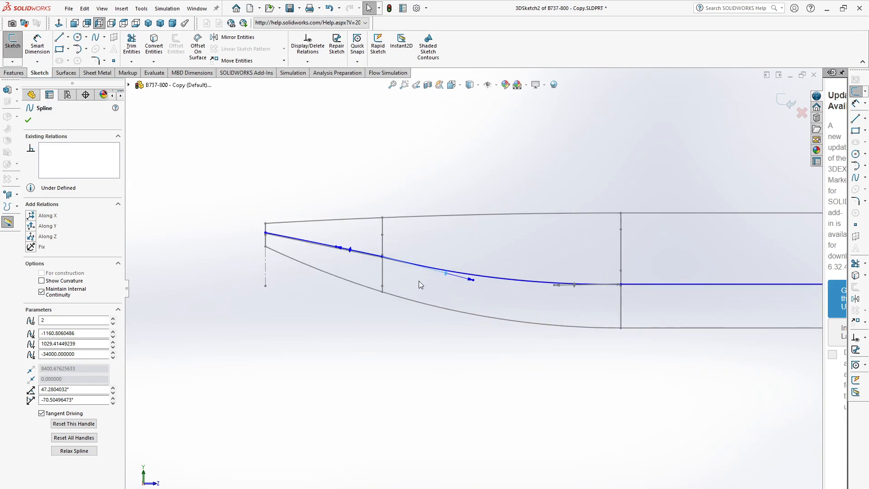
scroll(471, 284, "down", 2)
left_click_drag(494, 281, 479, 277)
scroll(471, 288, "up", 2)
scroll(410, 361, "up", 2)
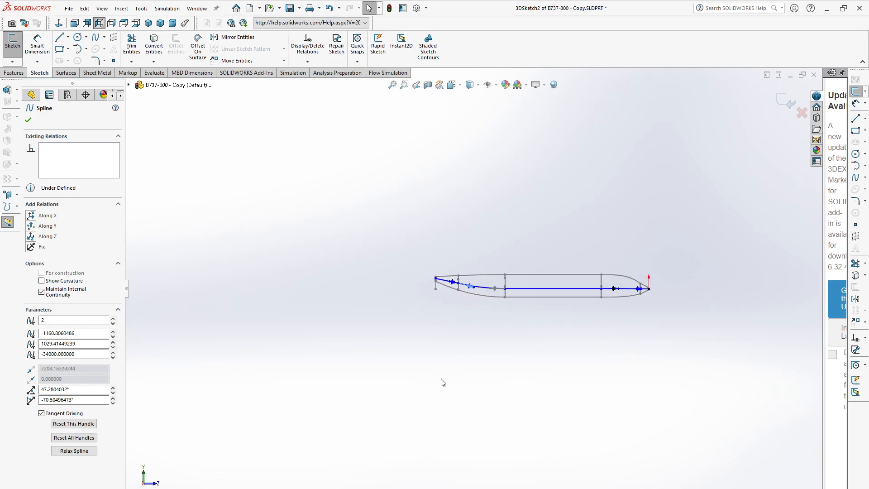
- Examine the second guide curve in 3D and in top view against the blueprint from tail to nose
mouse_move(589, 359)
middle_mouse_down()
mouse_move(552, 351)
mouse_move(509, 375)
mouse_move(507, 398)
middle_mouse_up()
scroll(412, 268, "down", 5)
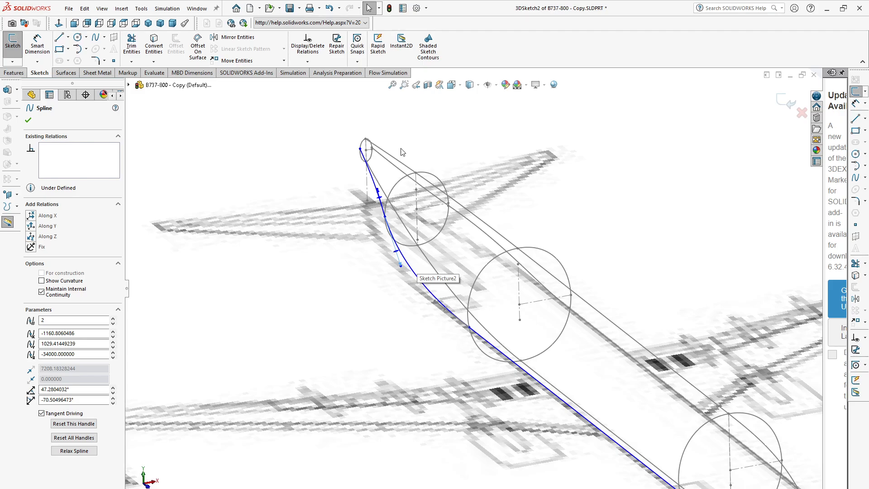
scroll(426, 284, "up", 6)
middle_click_drag(476, 325, 452, 323)
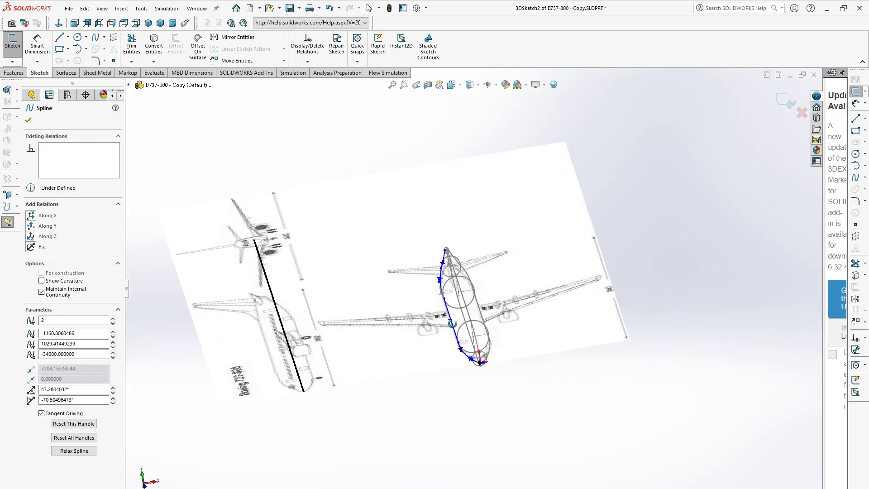
key("space")
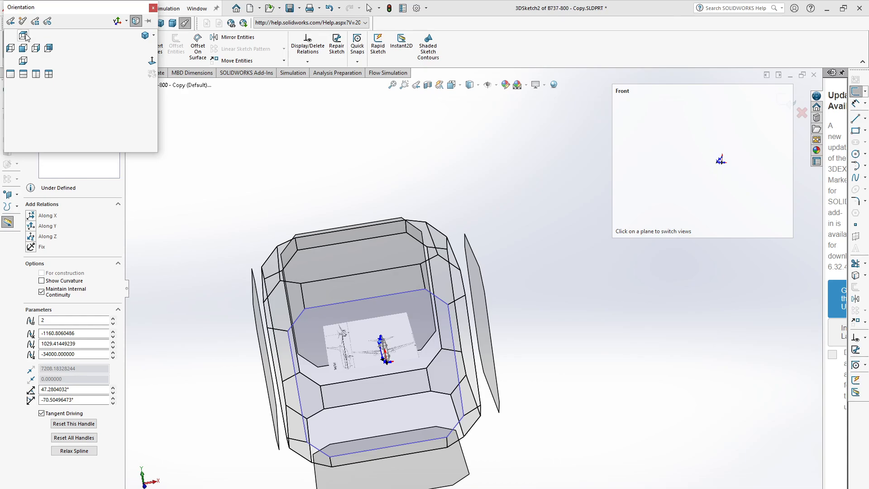
left_click(24, 35)
scroll(558, 337, "down", 6)
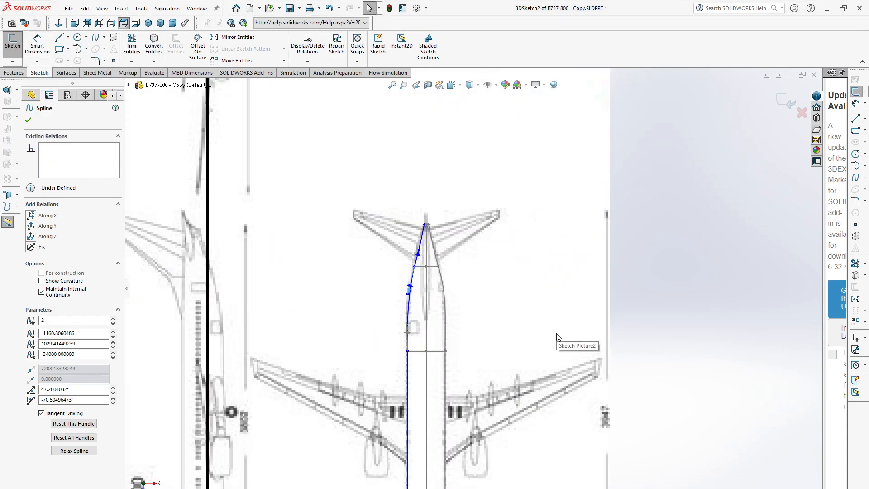
scroll(409, 251, "down", 3)
scroll(493, 265, "down", 2)
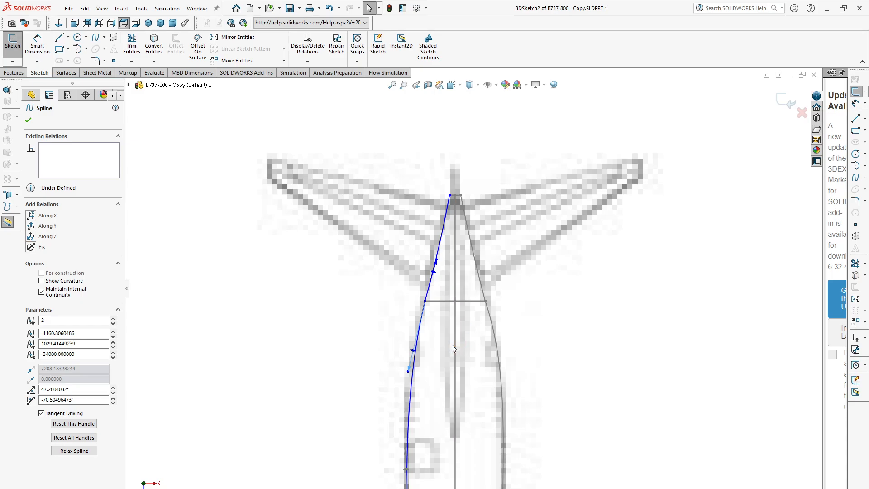
scroll(462, 357, "up", 5)
scroll(480, 383, "down", 2)
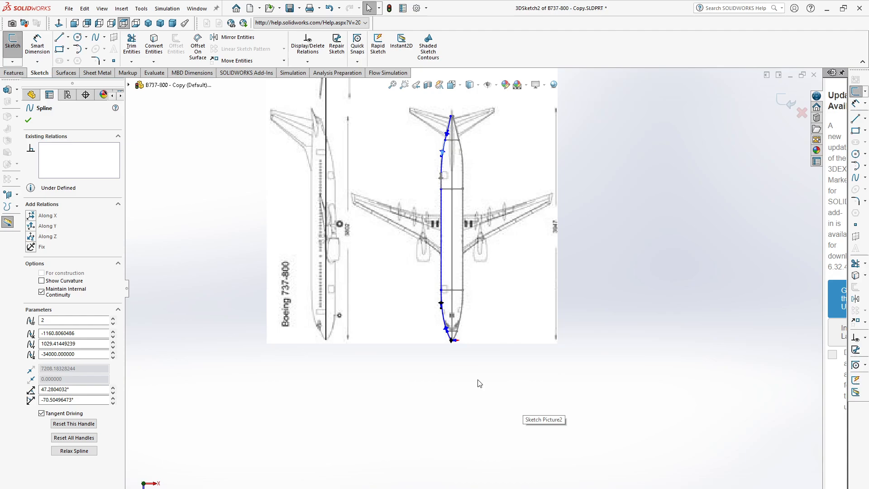
scroll(479, 362, "down", 4)
scroll(475, 325, "up", 2)
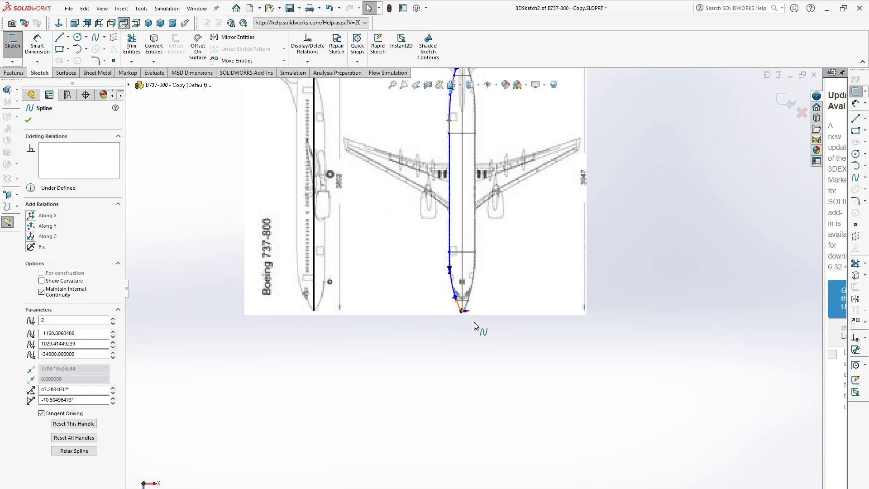
scroll(475, 325, "up", 3)
scroll(494, 219, "down", 1)
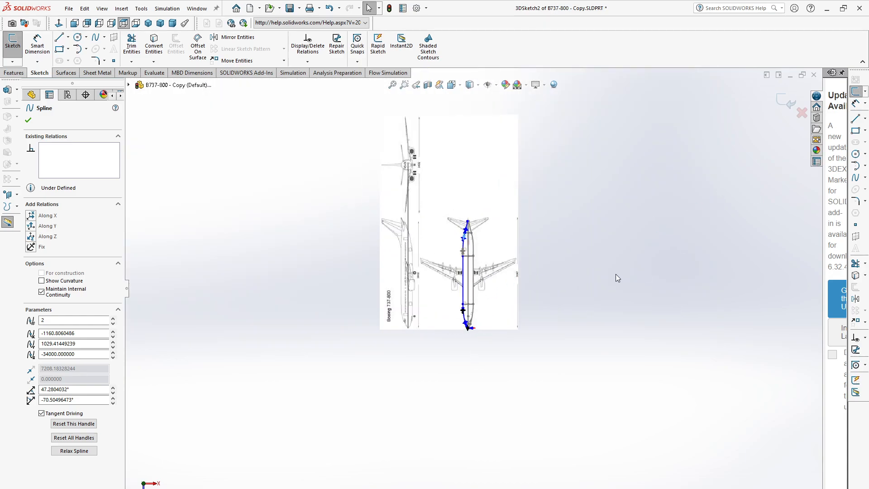
- Exit the 3D sketch of the second guide curve, keeping the changes
key("space")
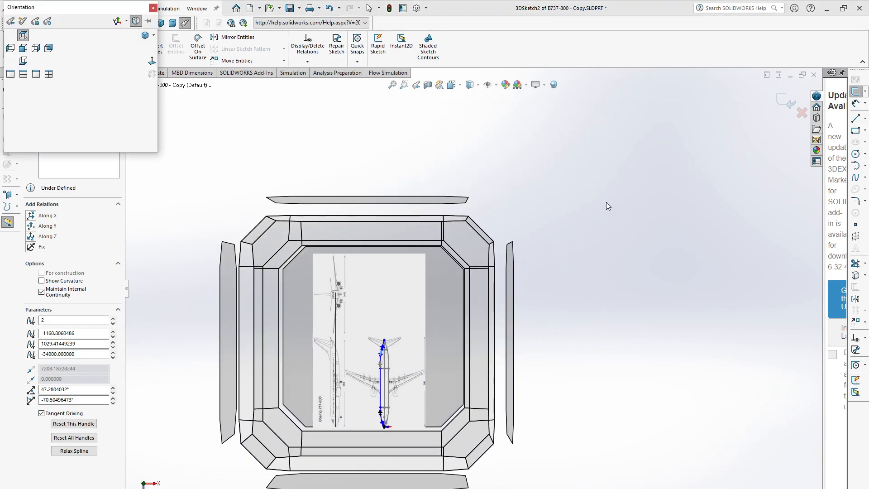
left_click(607, 202)
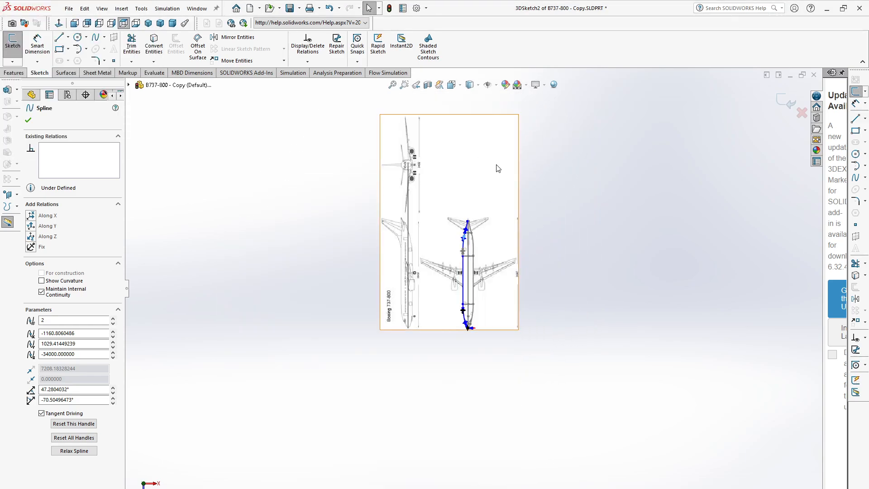
left_click(786, 98)
mouse_move(492, 397)
middle_mouse_down()
mouse_move(481, 297)
mouse_move(392, 318)
mouse_move(431, 386)
mouse_move(457, 364)
middle_mouse_up()
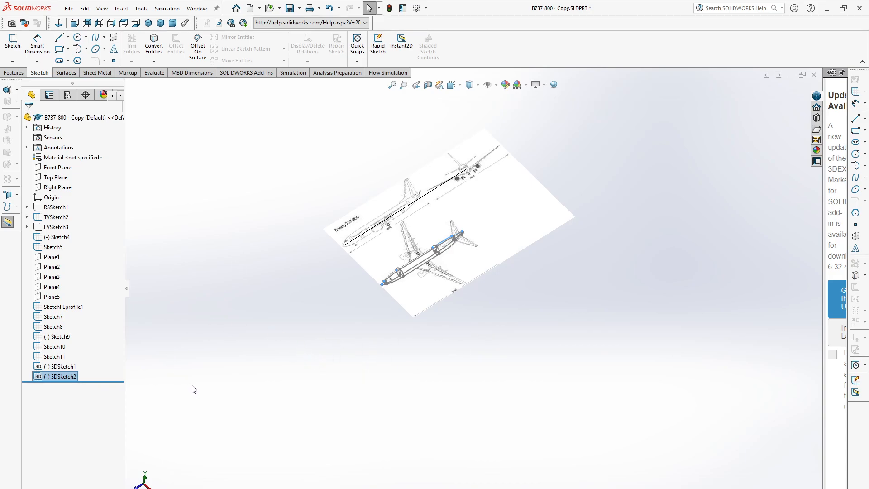
- Hide the top-view blueprint sketch TVSketch2, leaving the fuselage profiles and guide curves in an angled 3D view
left_click(225, 388)
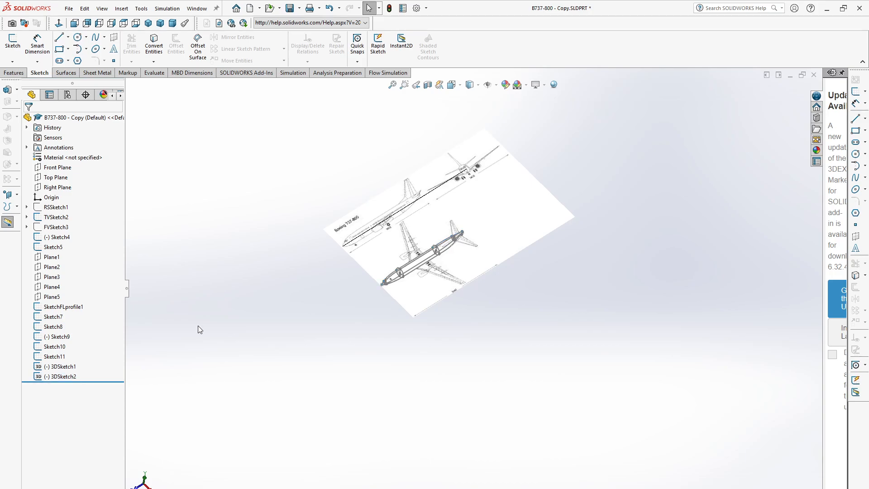
left_click(45, 218)
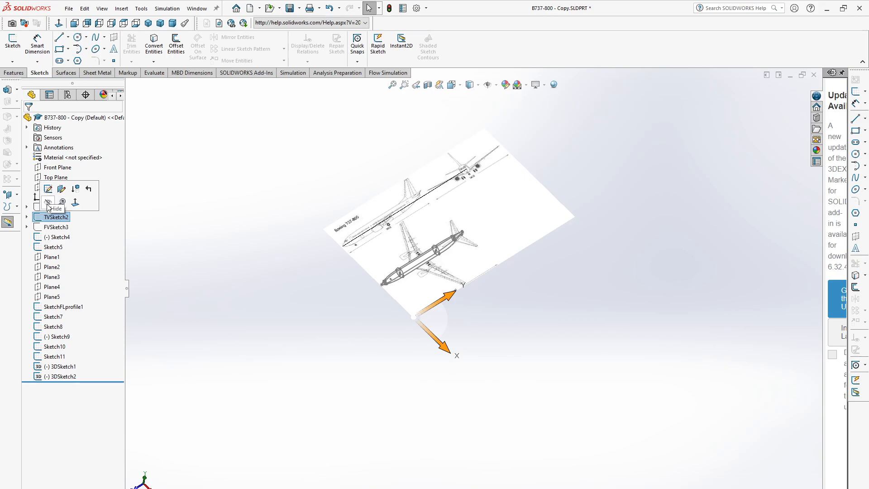
left_click(48, 201)
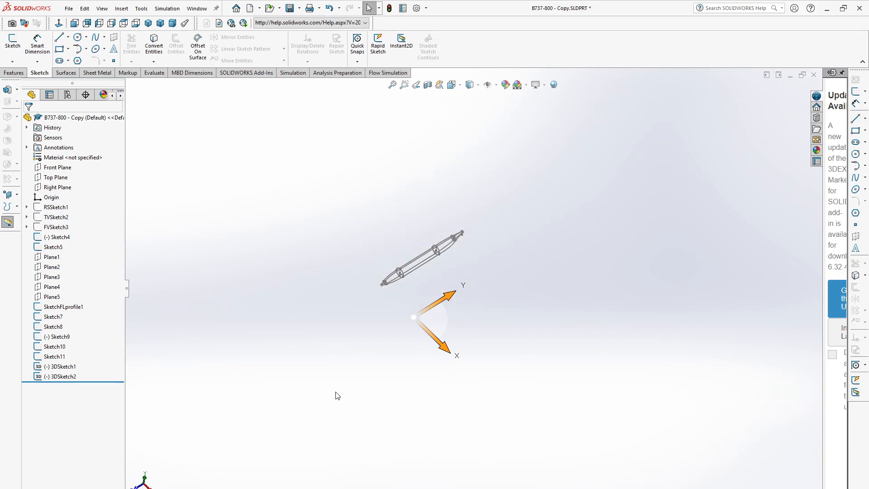
scroll(431, 269, "down", 2)
left_click(593, 359)
mouse_move(298, 354)
middle_mouse_down()
mouse_move(349, 300)
mouse_move(280, 315)
middle_mouse_up()
scroll(429, 260, "down", 6)
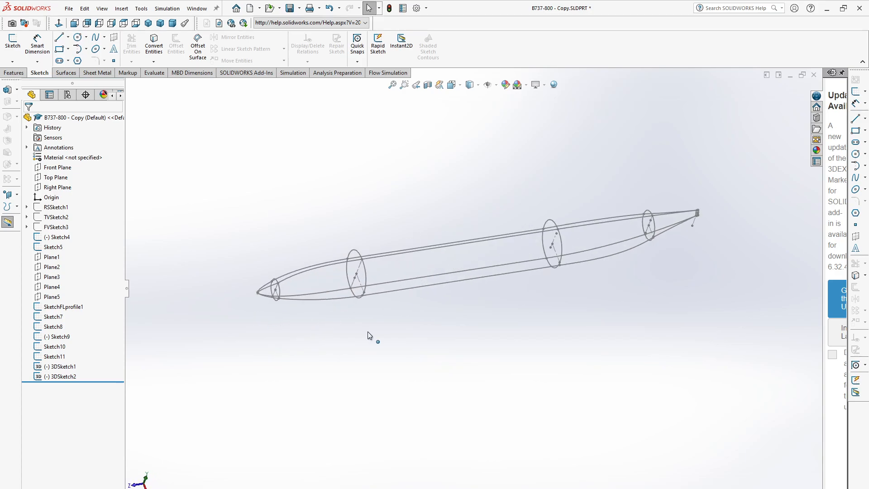
mouse_move(369, 335)
middle_mouse_down()
mouse_move(387, 347)
mouse_move(339, 339)
mouse_move(359, 343)
middle_mouse_up()
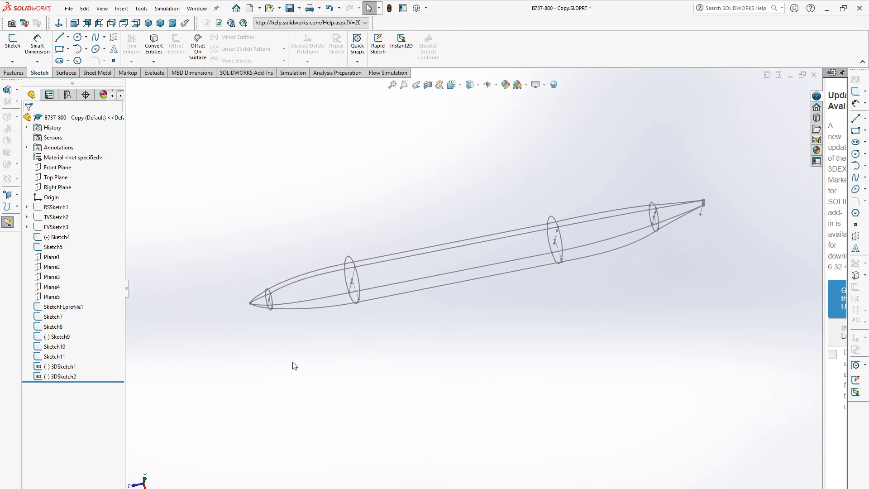
- Start a Lofted Boss/Base for the nose section and expand the part's feature tree for picking sketches
left_click(14, 73)
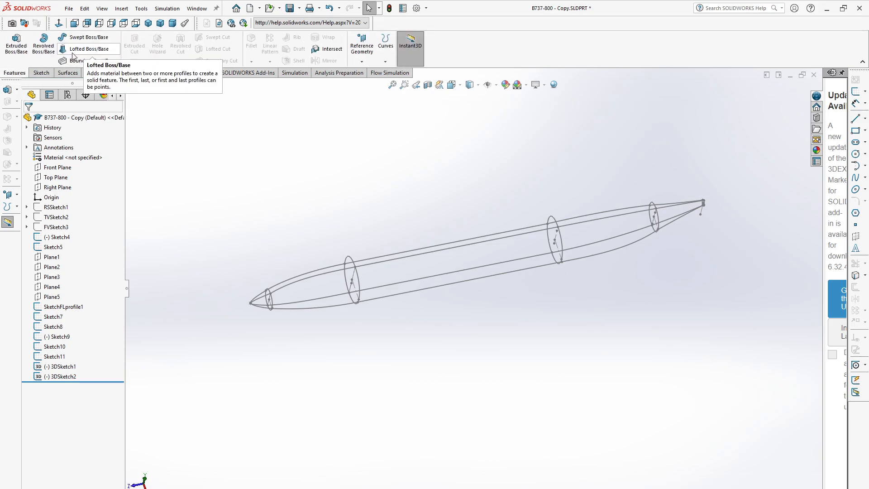
left_click(90, 49)
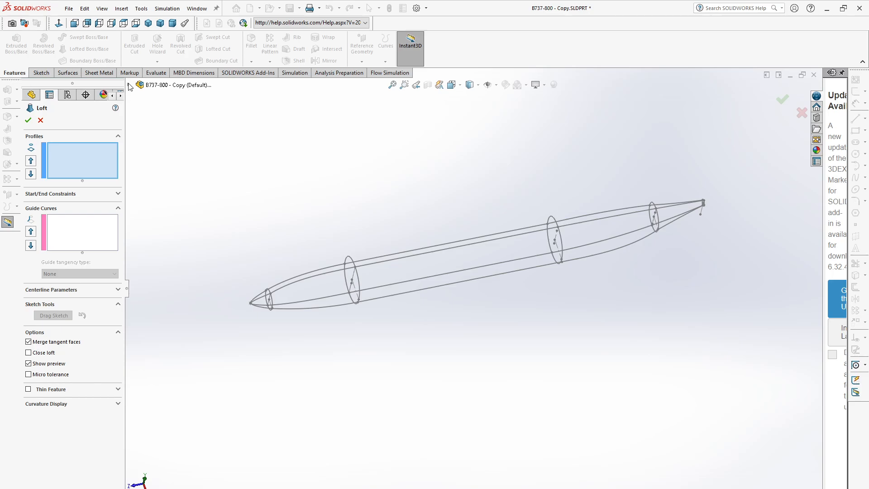
left_click(129, 86)
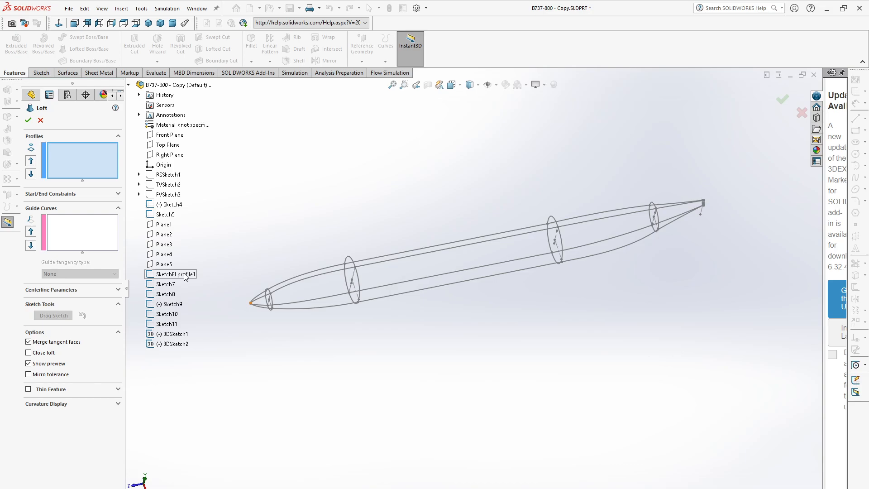
left_click(186, 277)
scroll(254, 302, "down", 3)
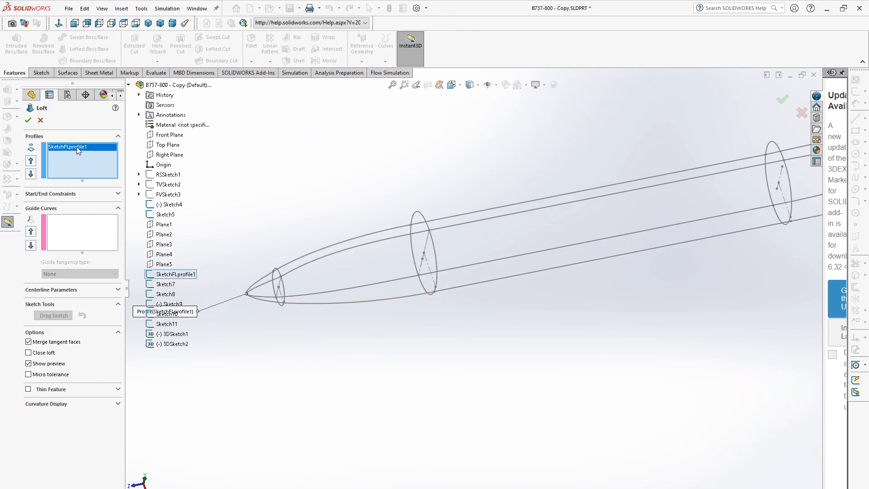
key("Delete")
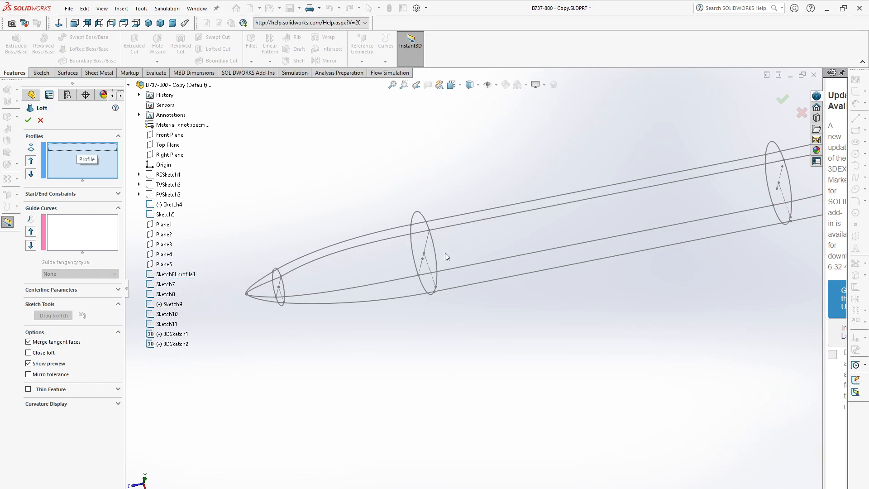
- Select Sketch8, Sketch7 and SketchFLprofile1 as the loft profiles, from the forward fuselage section to the nose tip
mouse_move(381, 335)
middle_mouse_down()
mouse_move(397, 294)
mouse_move(387, 287)
mouse_move(380, 295)
mouse_move(380, 270)
middle_mouse_up()
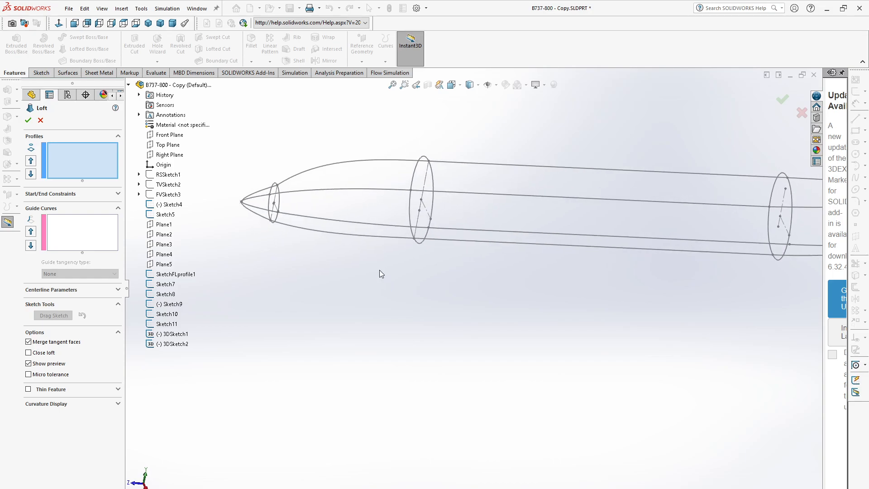
scroll(434, 175, "down", 2)
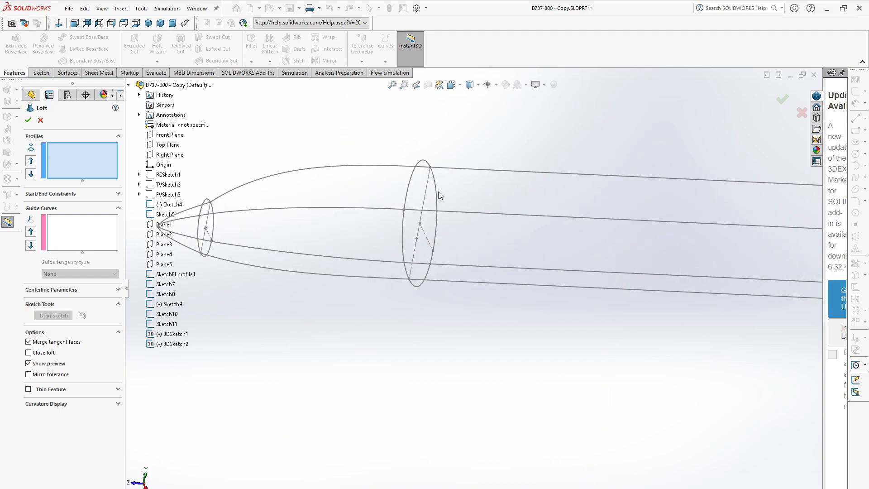
left_click(436, 193)
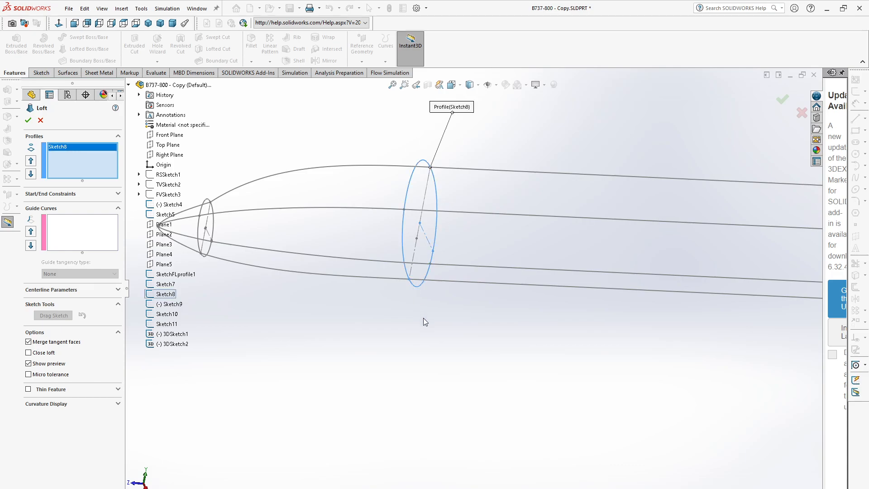
scroll(351, 301, "up", 3)
scroll(372, 256, "down", 3)
scroll(371, 256, "down", 3)
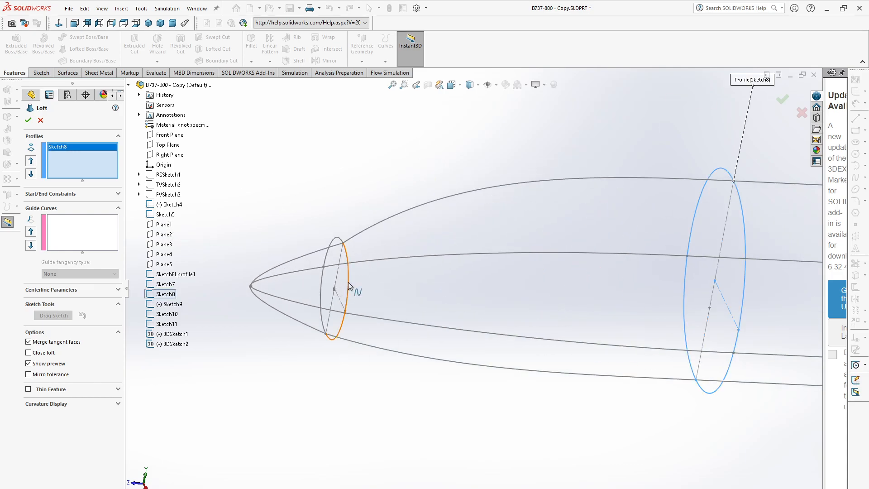
left_click(348, 281)
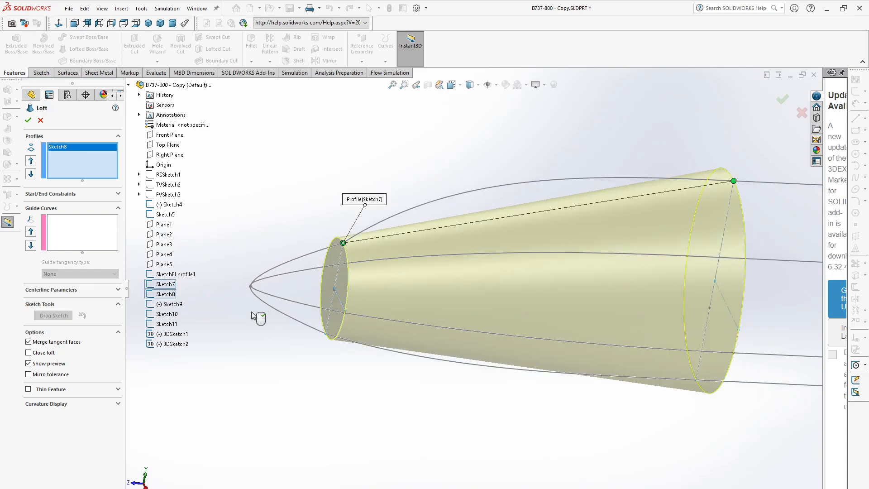
left_click(180, 275)
scroll(240, 316, "up", 3)
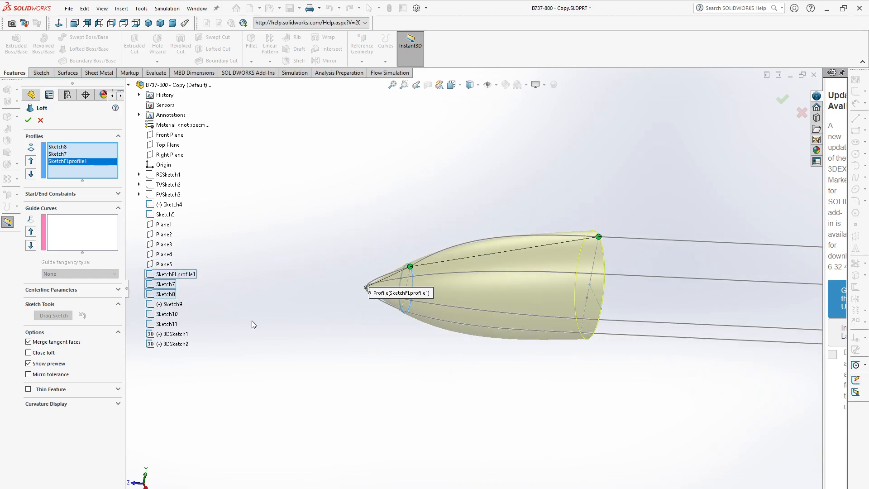
- In right side view, add the upper and lower fuselage curves Sketch4 and Sketch5 as guide curves of the nose loft
left_click(82, 238)
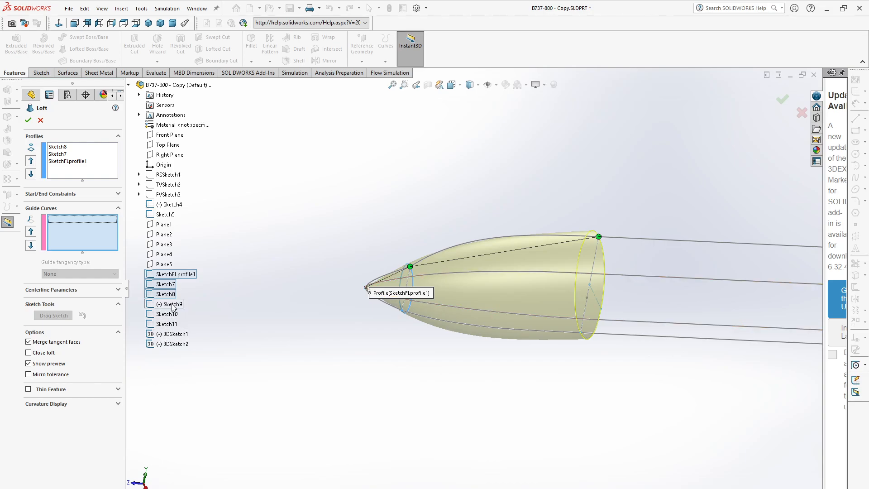
scroll(473, 289, "up", 2)
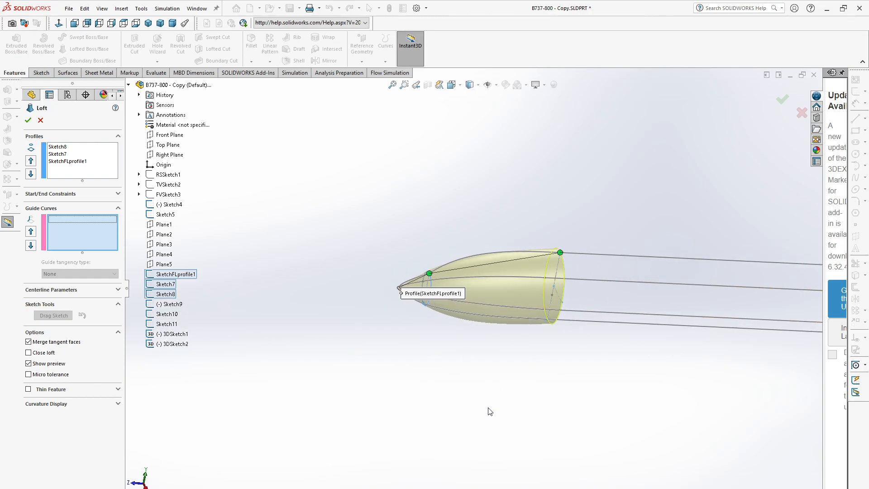
key("space")
left_click(24, 49)
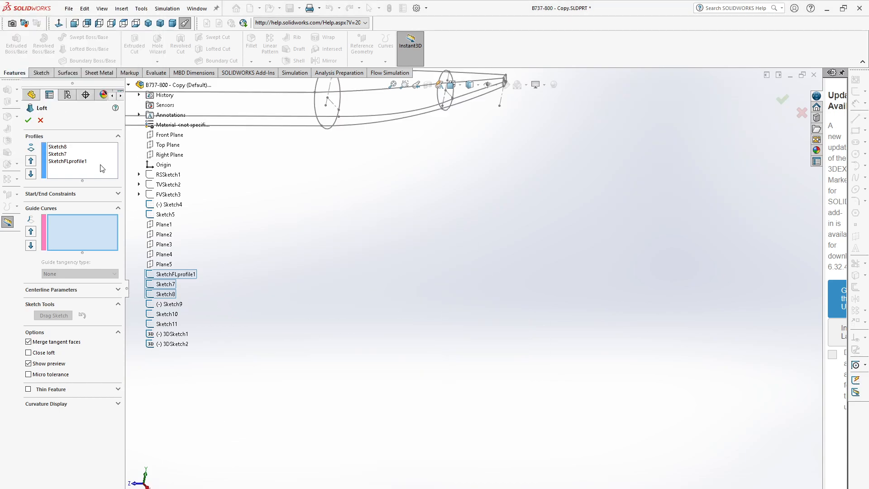
key("space")
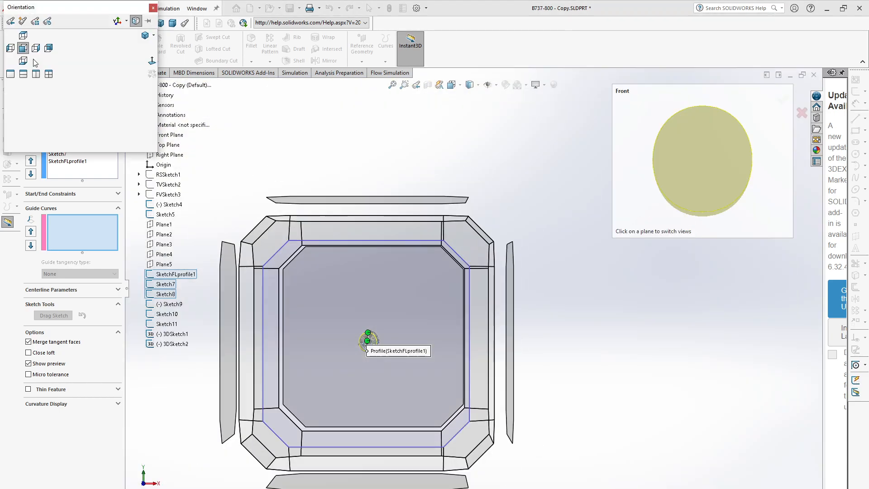
left_click(36, 48)
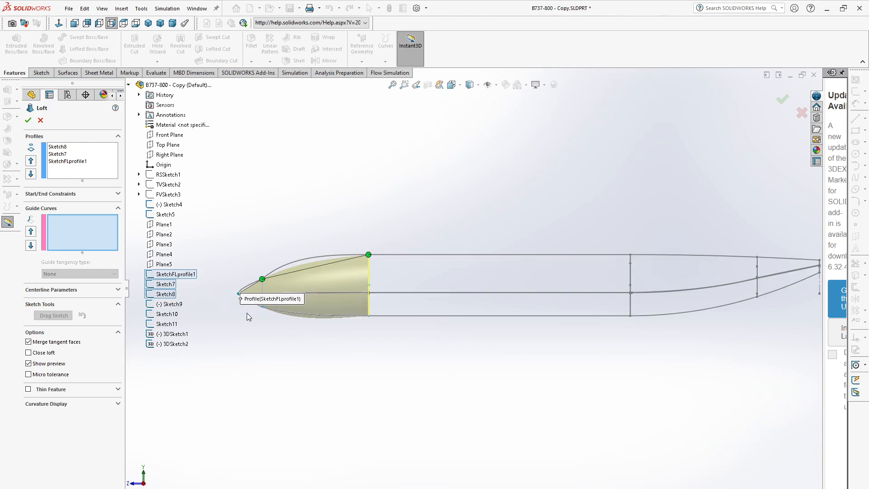
scroll(247, 315, "down", 3)
mouse_move(311, 265)
left_mouse_down()
mouse_move(264, 312)
mouse_move(260, 334)
left_mouse_up()
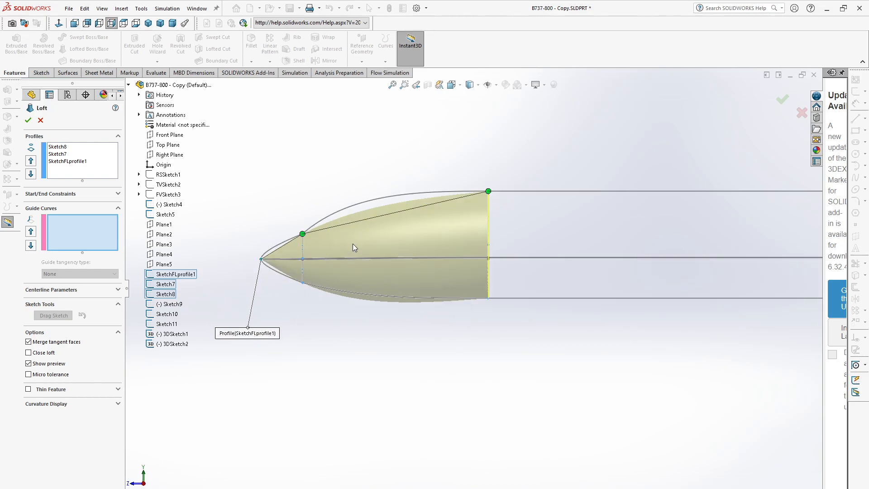
left_click(362, 203)
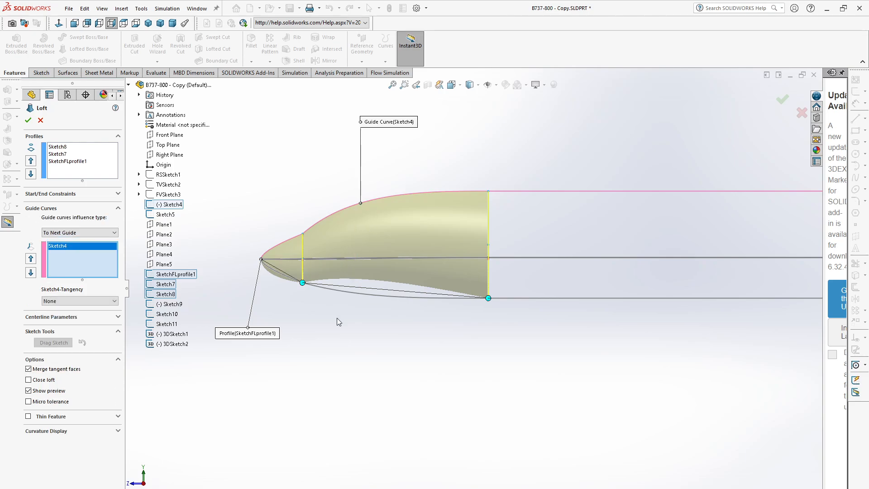
left_click(347, 293)
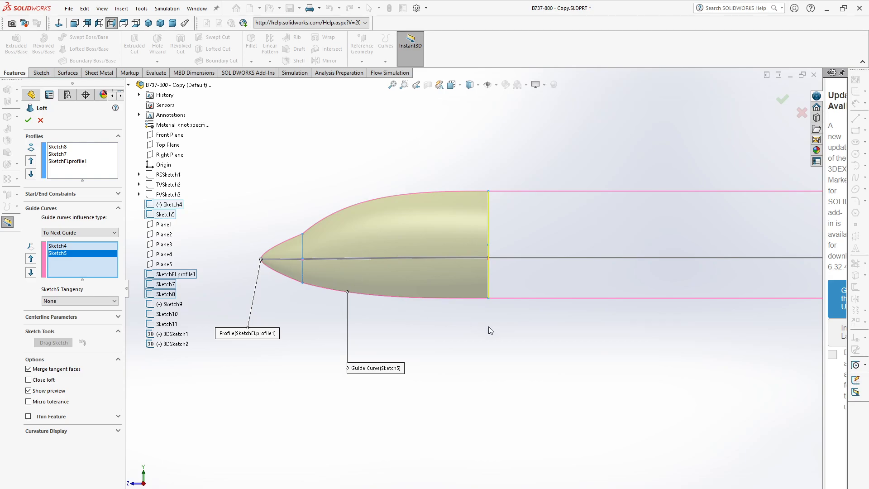
- In top view, add the side curves 3DSketch1 and 3DSketch2 as guide curves and create the nose loft
key("space")
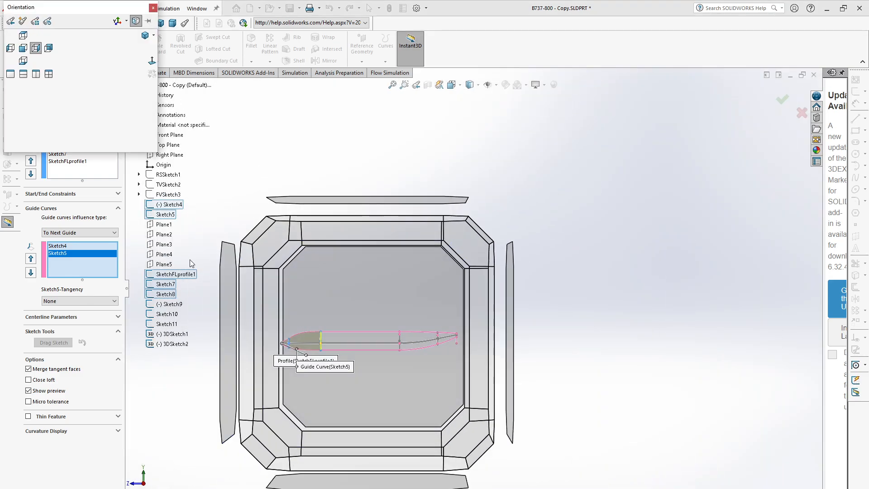
left_click(23, 36)
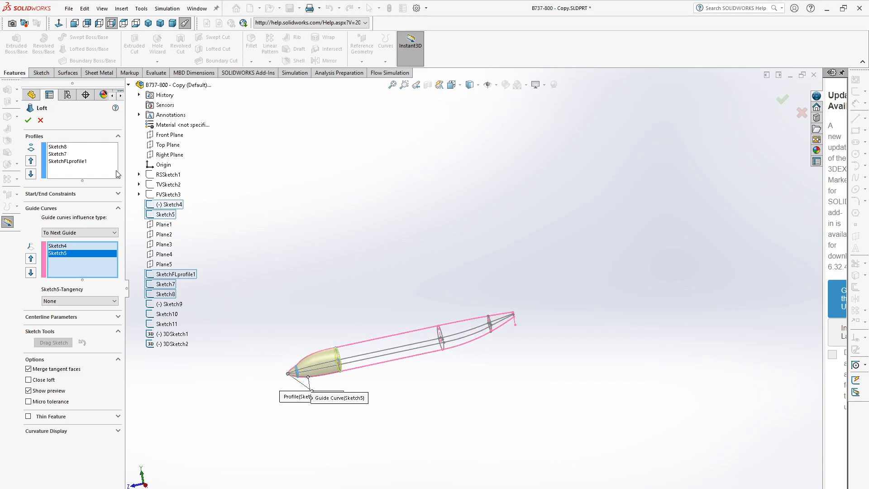
scroll(475, 434, "down", 5)
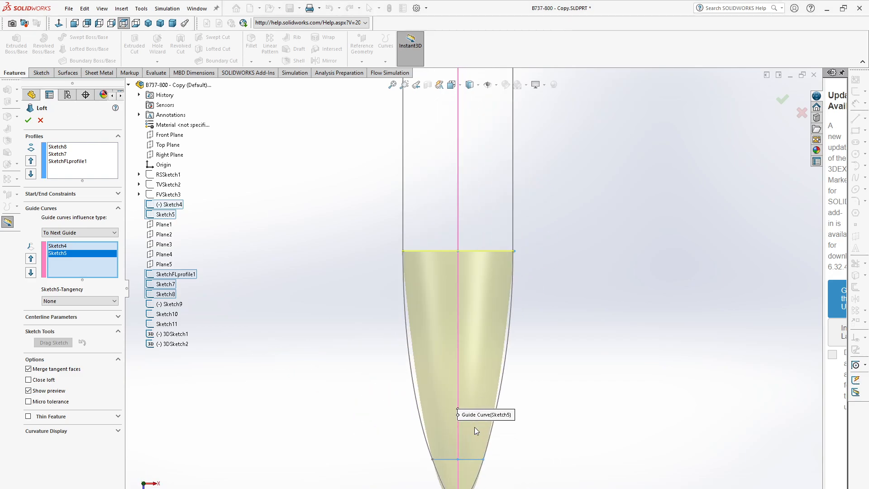
left_click(503, 364)
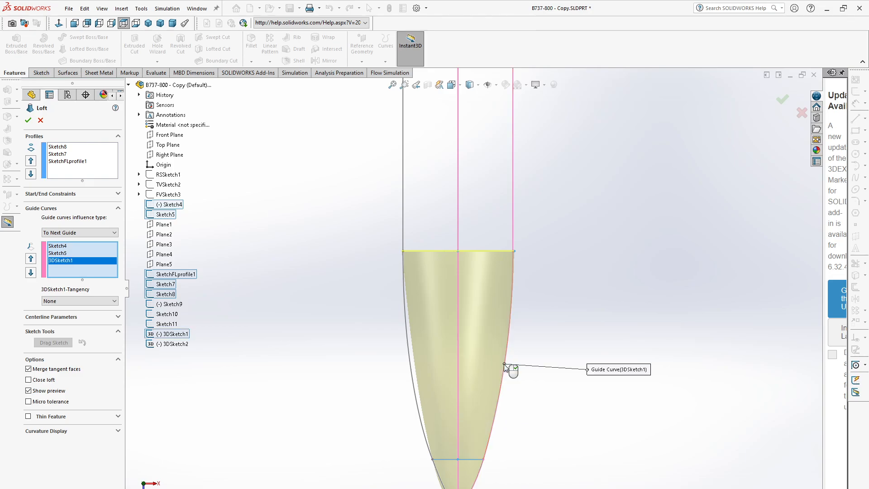
left_click(411, 372)
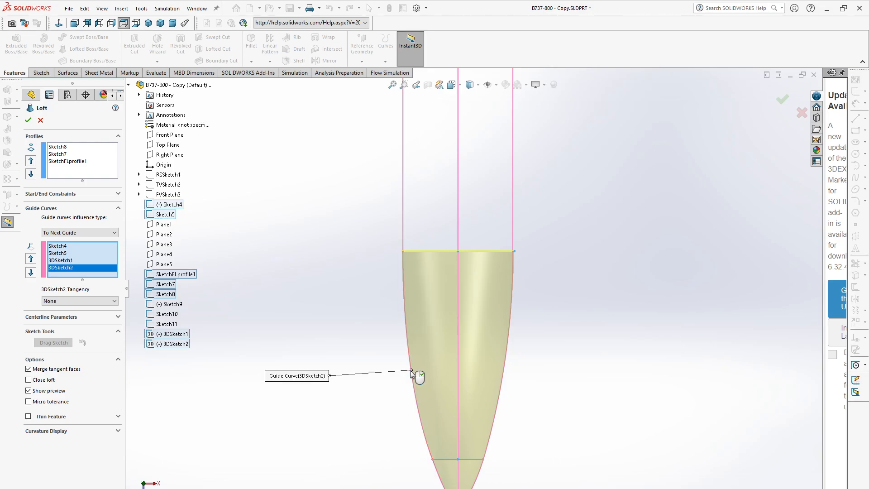
left_click(28, 121)
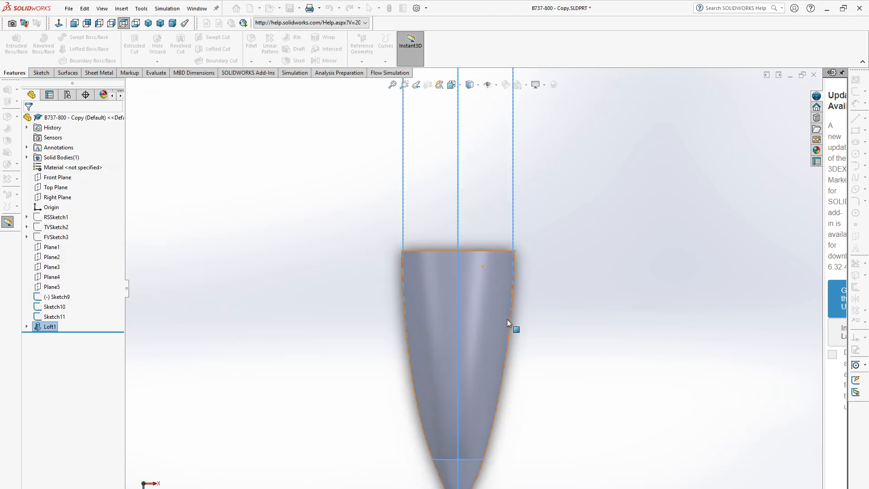
- Inspect the finished nose loft and start a Lofted Boss/Base for the middle fuselage section
scroll(513, 322, "up", 7)
middle_click_drag(528, 356, 478, 237)
scroll(468, 233, "down", 2)
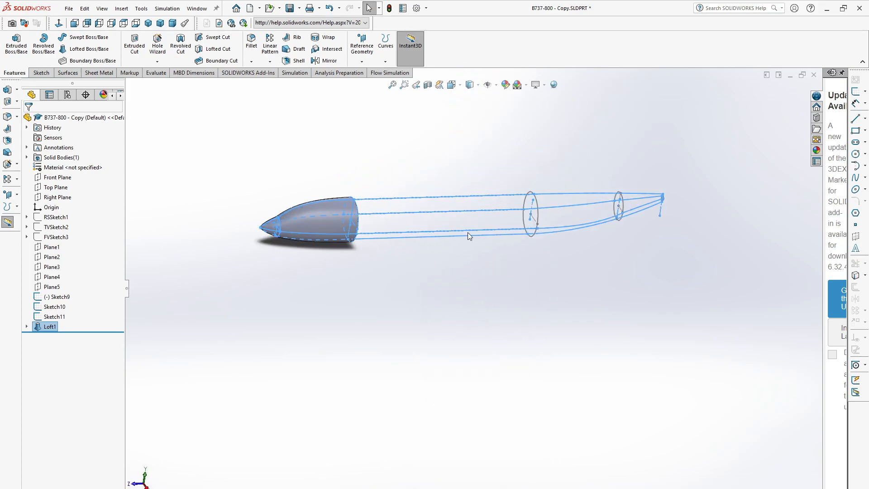
scroll(411, 289, "down", 3)
middle_click_drag(415, 312, 362, 270)
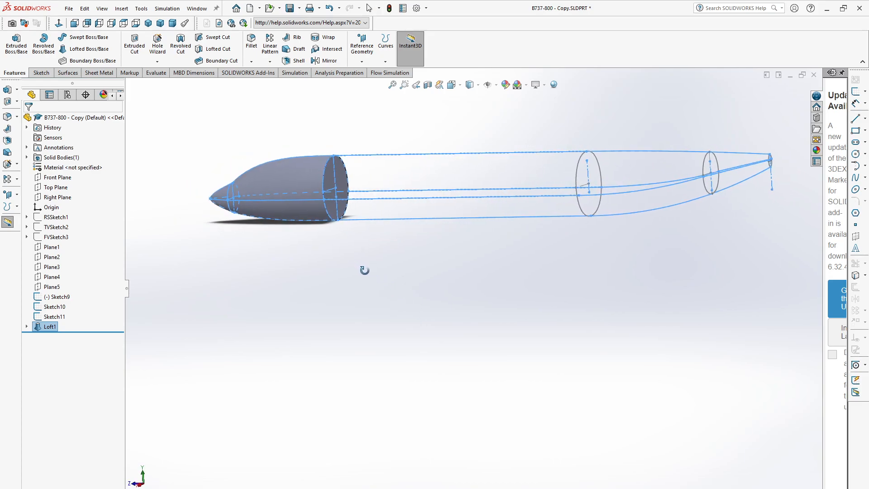
scroll(448, 272, "up", 2)
scroll(514, 201, "down", 2)
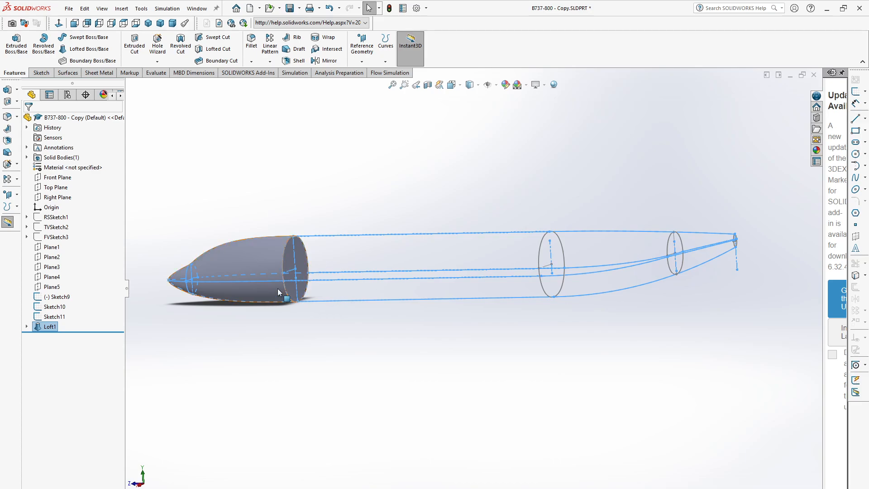
left_click(85, 50)
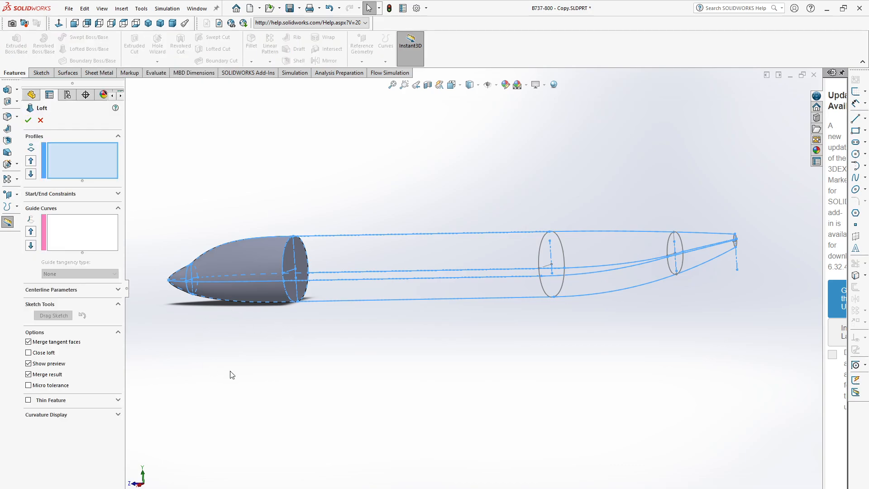
scroll(312, 272, "down", 4)
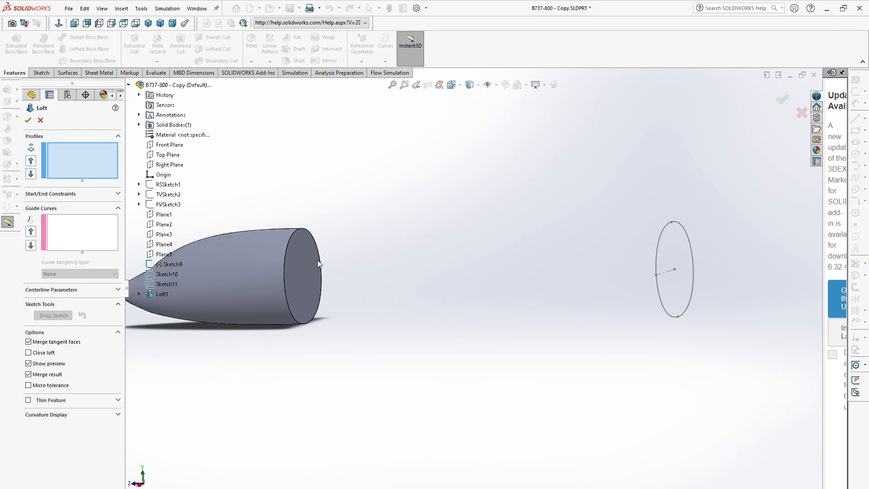
left_click(288, 266)
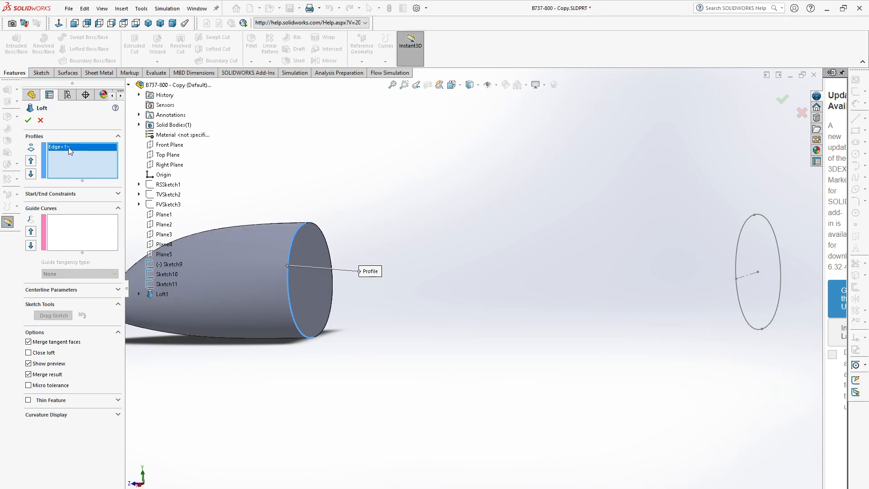
key("Delete")
scroll(330, 346, "up", 3)
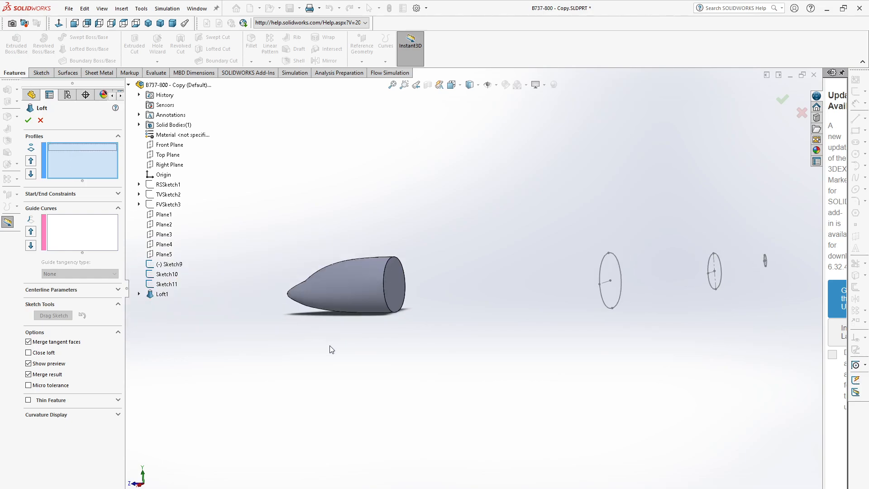
scroll(533, 387, "up", 3)
middle_click_drag(531, 355, 525, 349)
scroll(550, 303, "down", 3)
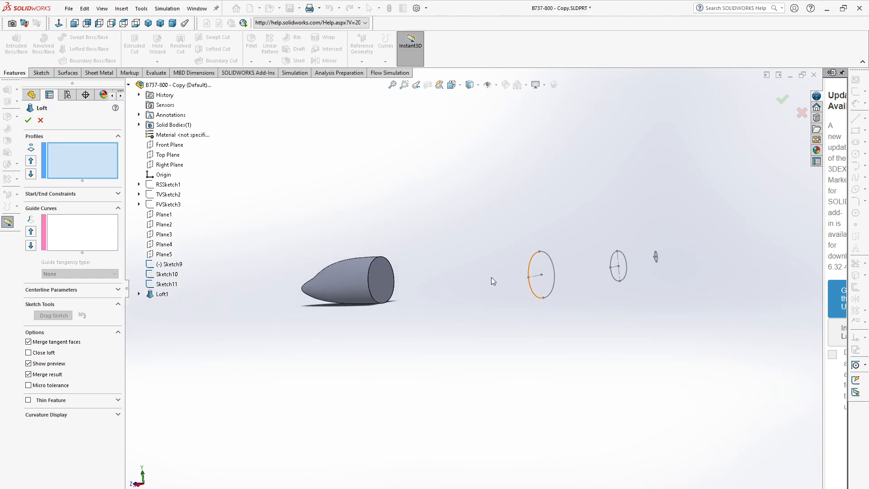
scroll(353, 287, "down", 2)
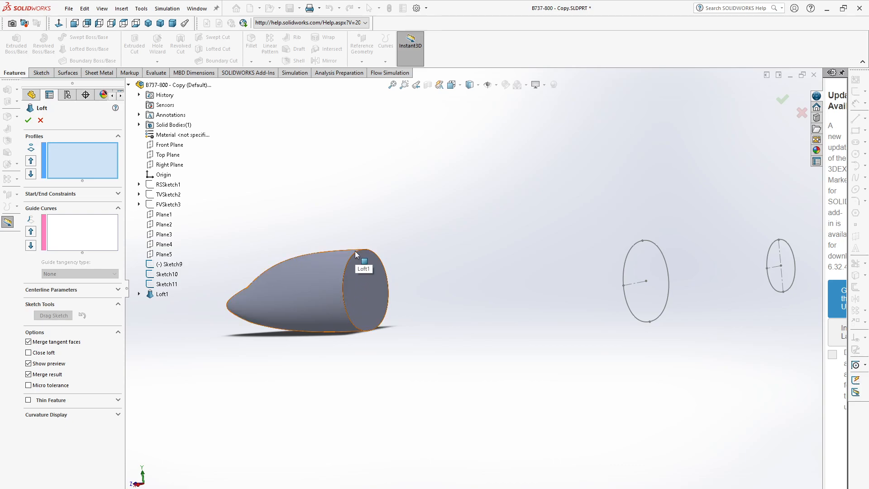
left_click(346, 315)
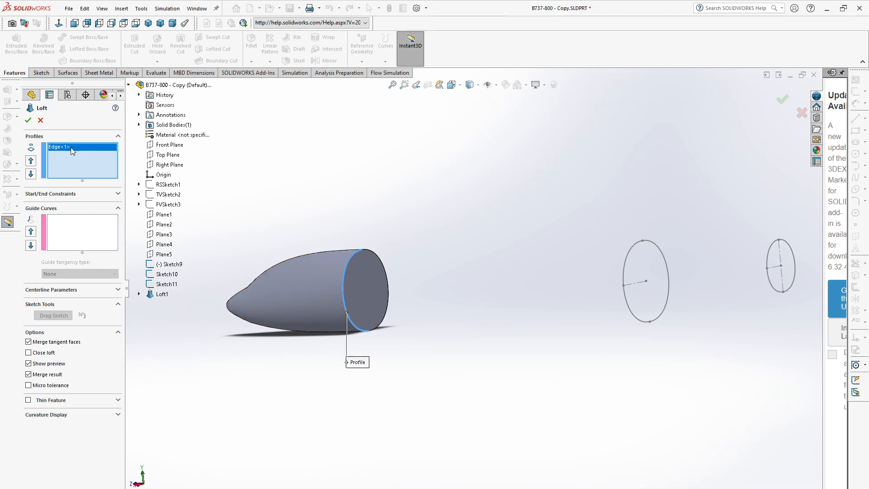
key("Delete")
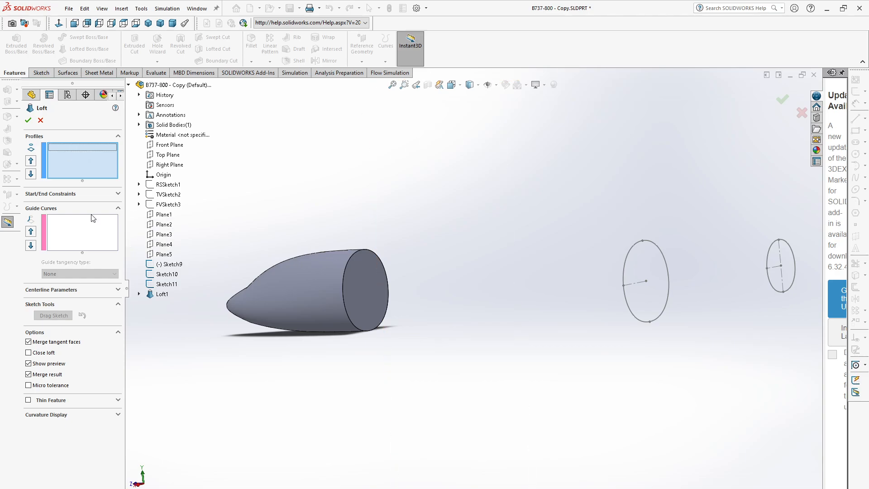
- Create the middle fuselage loft between Sketch8 at the rear of the nose and the rear section Sketch9, without guide curves
left_click(138, 295)
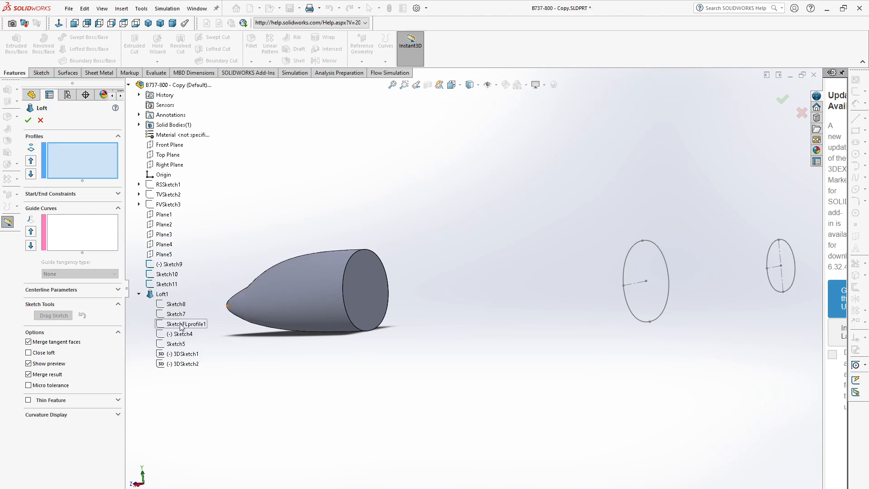
left_click(180, 305)
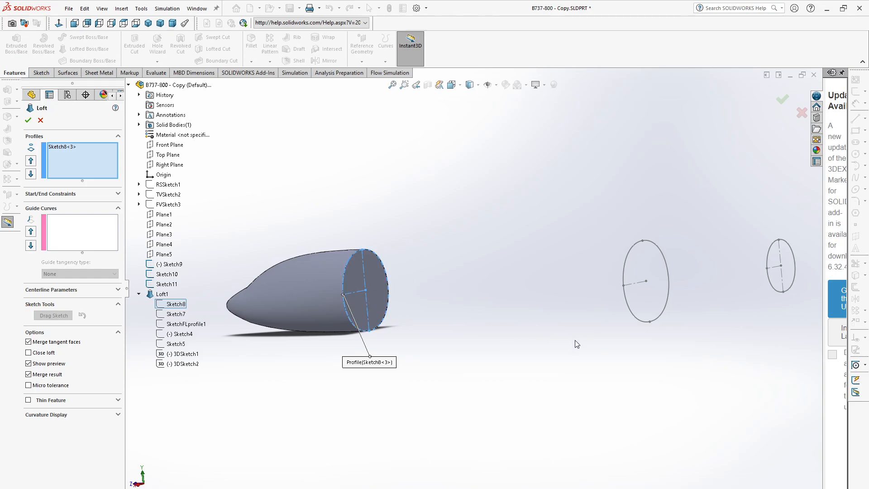
scroll(663, 279, "down", 2)
scroll(554, 353, "up", 2)
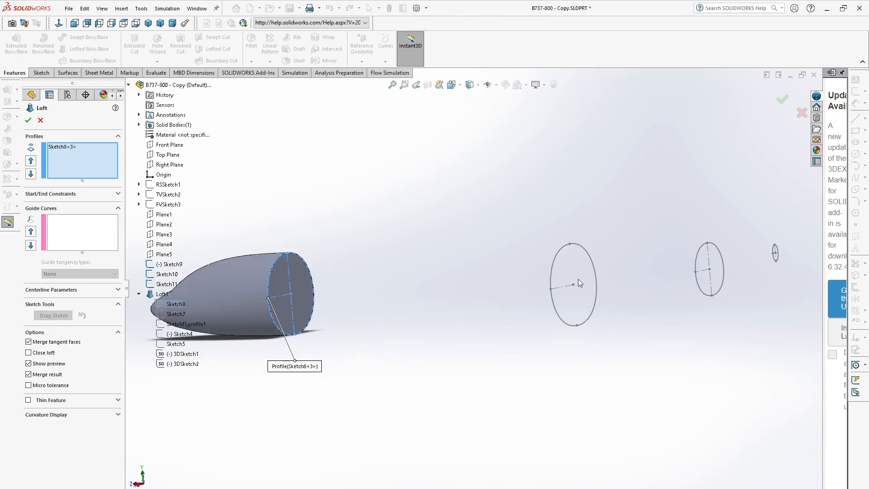
left_click(553, 269)
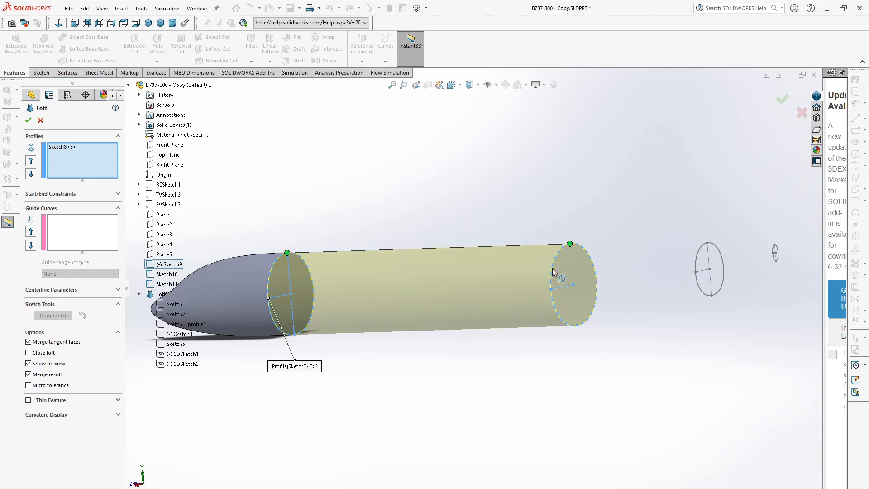
scroll(472, 292, "up", 4)
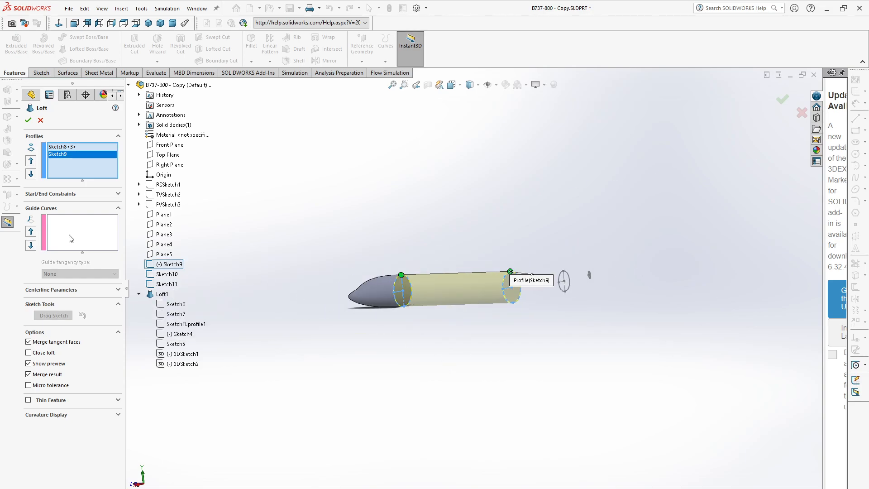
left_click(28, 120)
scroll(565, 264, "up", 3)
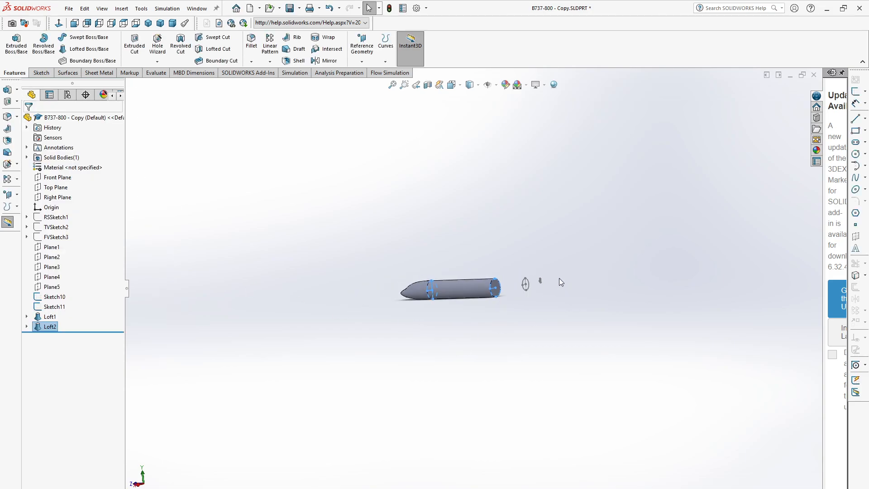
- Start a Lofted Boss/Base for the tail section with Sketch9, Sketch10 and Sketch11 as profiles, from the middle fuselage to the tail end
scroll(560, 277, "down", 4)
left_click(464, 360)
mouse_move(434, 352)
middle_mouse_down()
mouse_move(421, 347)
mouse_move(384, 368)
mouse_move(466, 369)
mouse_move(435, 360)
middle_mouse_up()
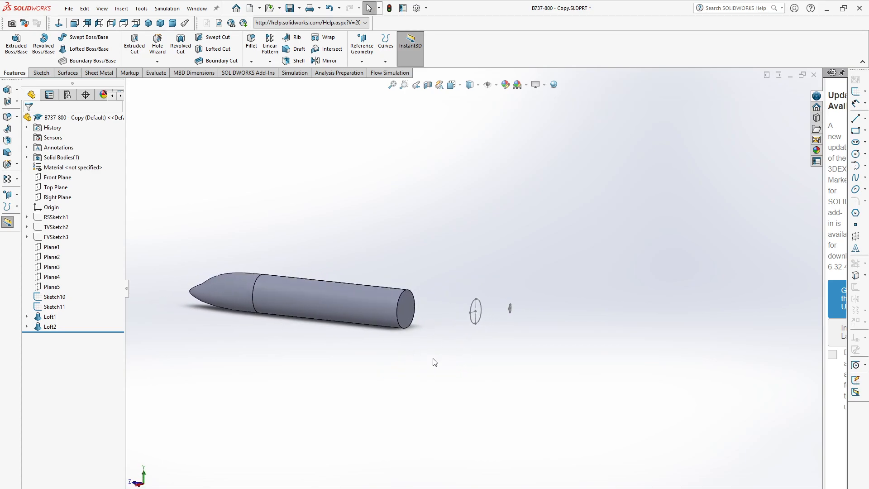
left_click(81, 49)
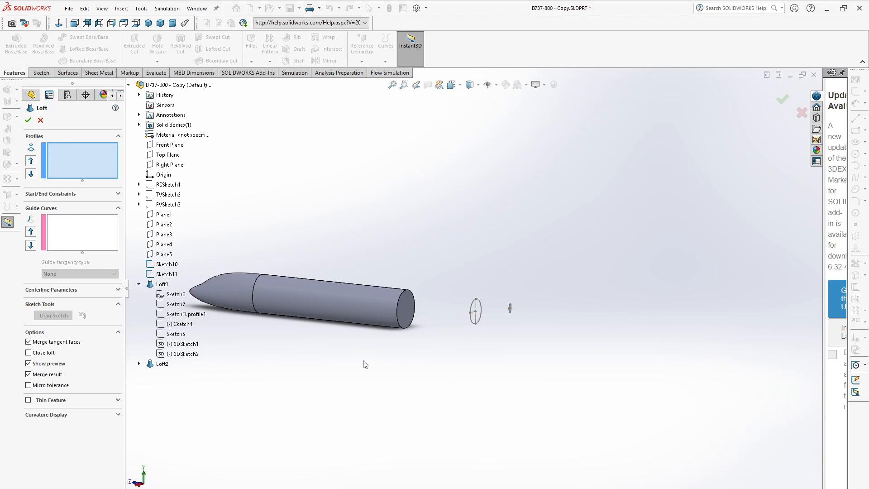
left_click(140, 365)
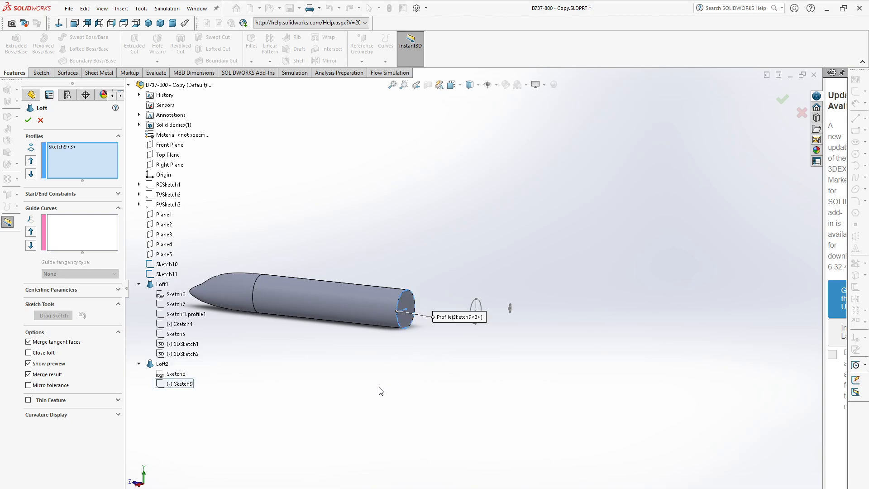
scroll(444, 373, "down", 4)
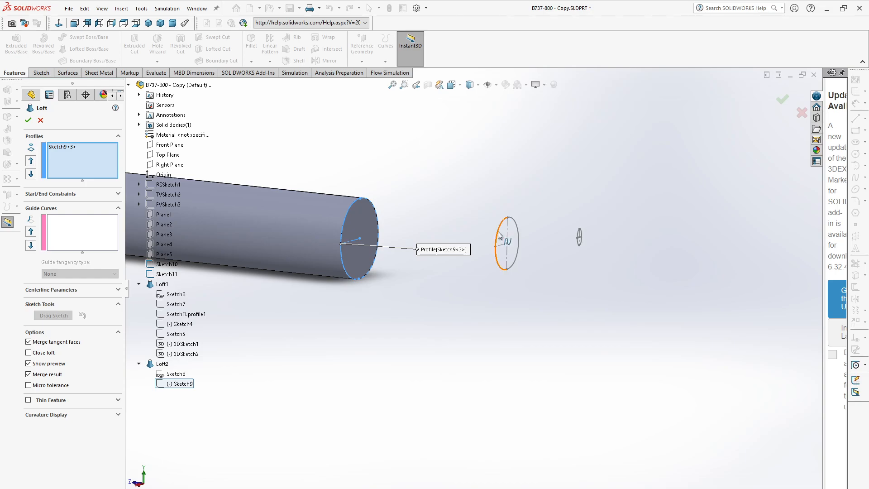
left_click(503, 240)
scroll(593, 234, "down", 3)
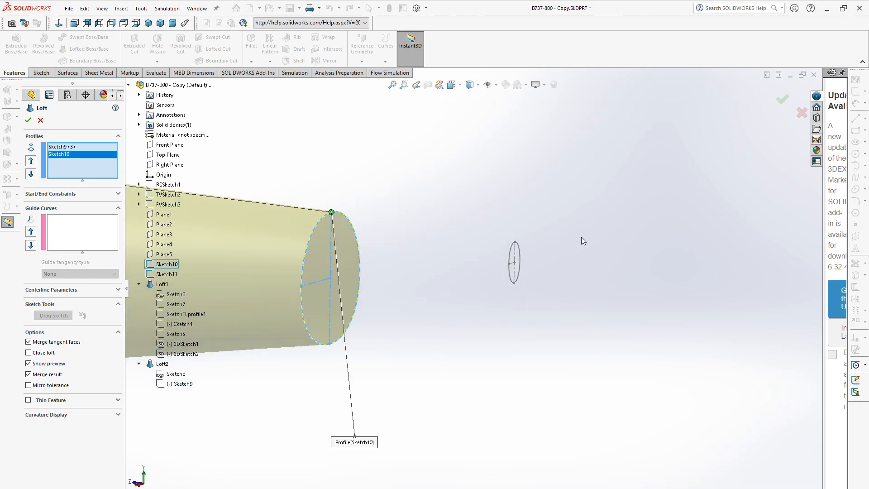
left_click(512, 256)
scroll(480, 308, "up", 3)
scroll(479, 307, "up", 4)
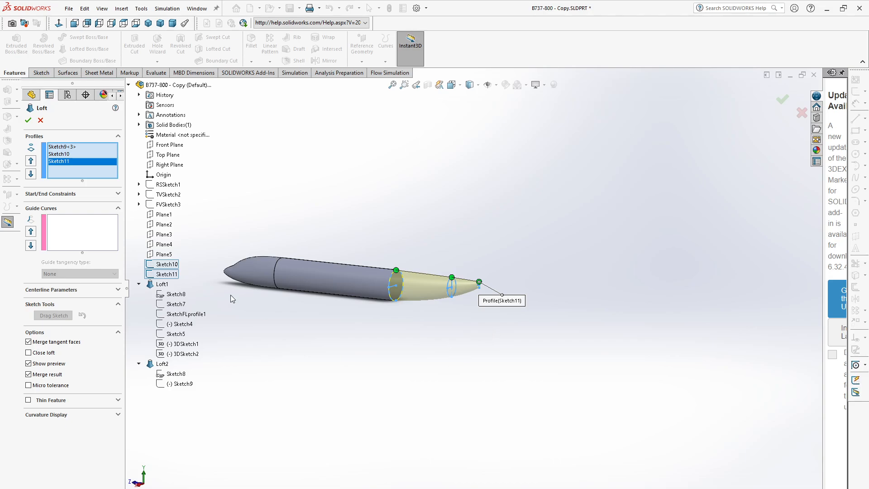
- In right side view, add the upper and lower fuselage curves Sketch4 and Sketch5 as guide curves of the tail loft
left_click(83, 244)
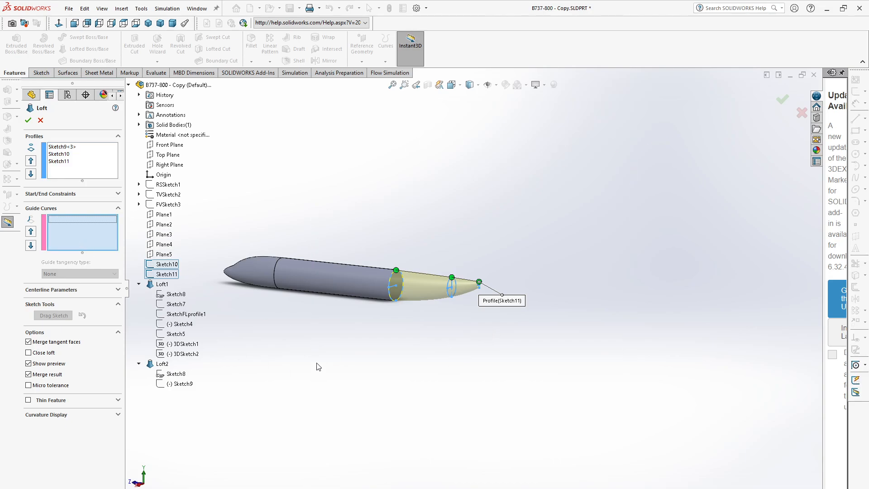
key("space")
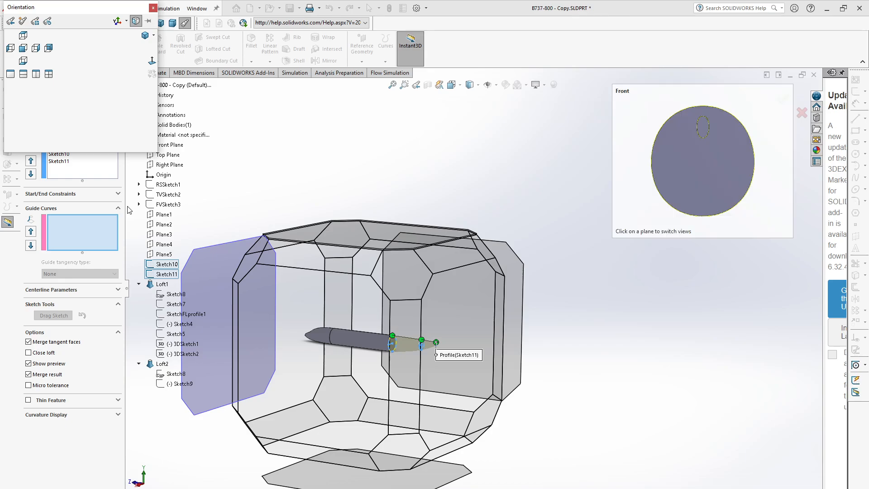
left_click(25, 50)
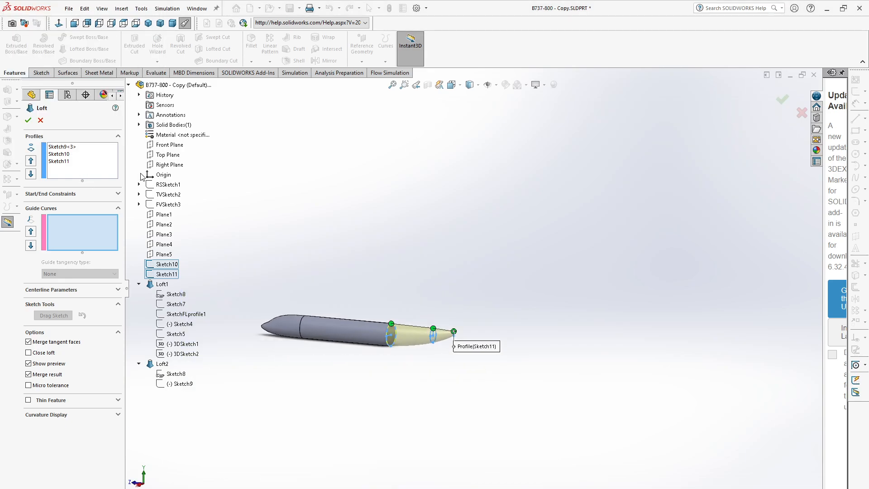
scroll(608, 334, "down", 3)
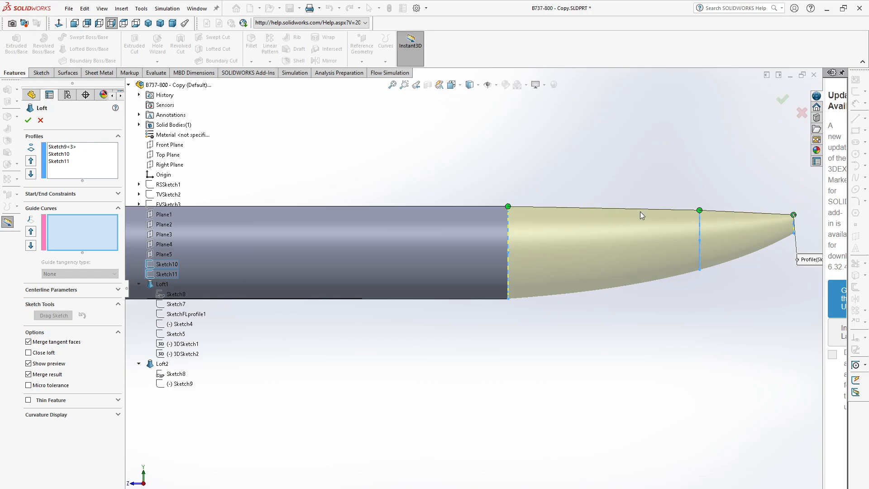
scroll(219, 409, "up", 5)
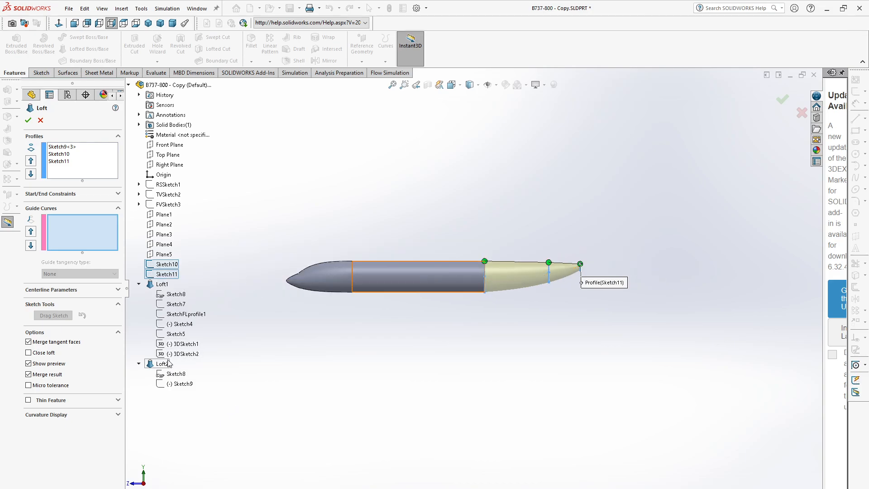
left_click(178, 324)
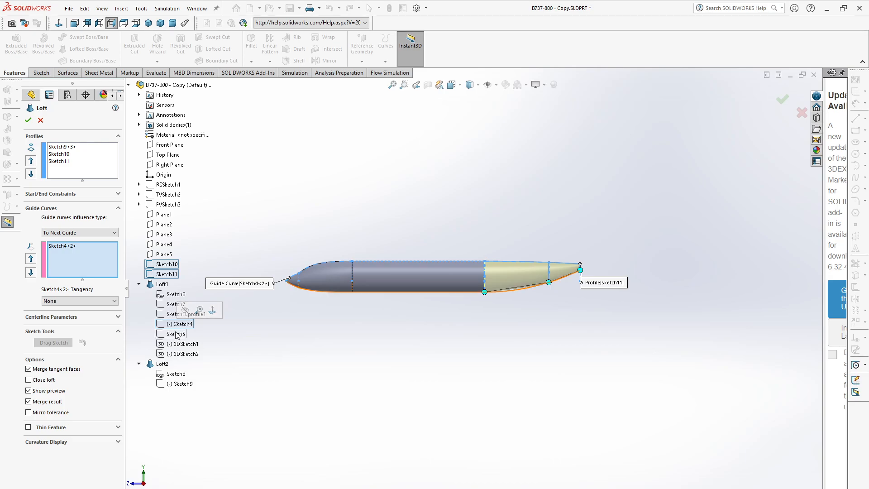
left_click(177, 334)
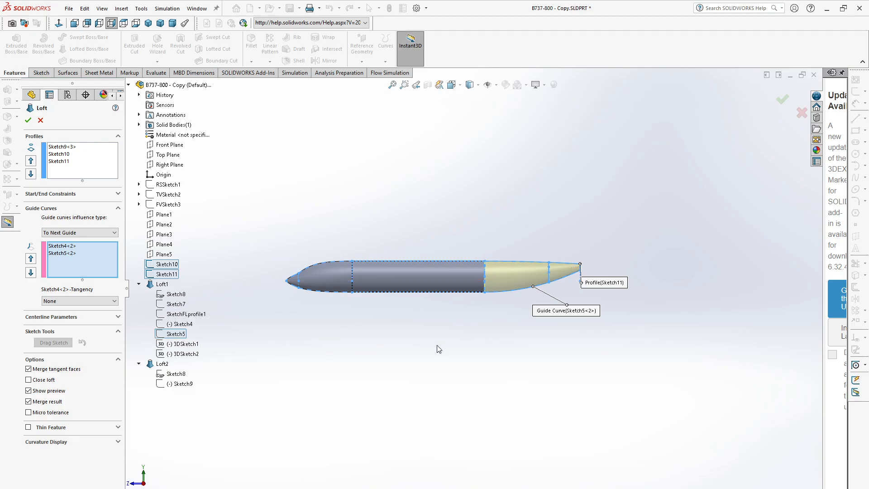
- In top view, add the side curves 3DSketch1 and 3DSketch2 as guide curves and create the tail loft
key("space")
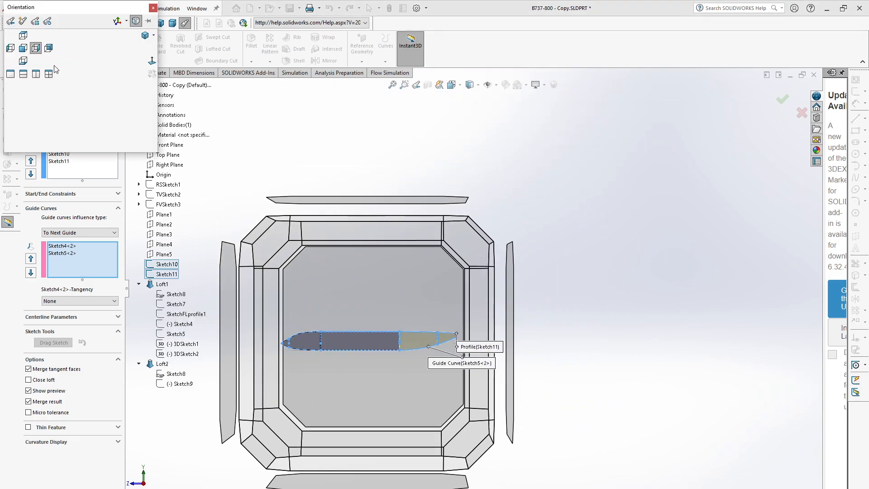
left_click(26, 40)
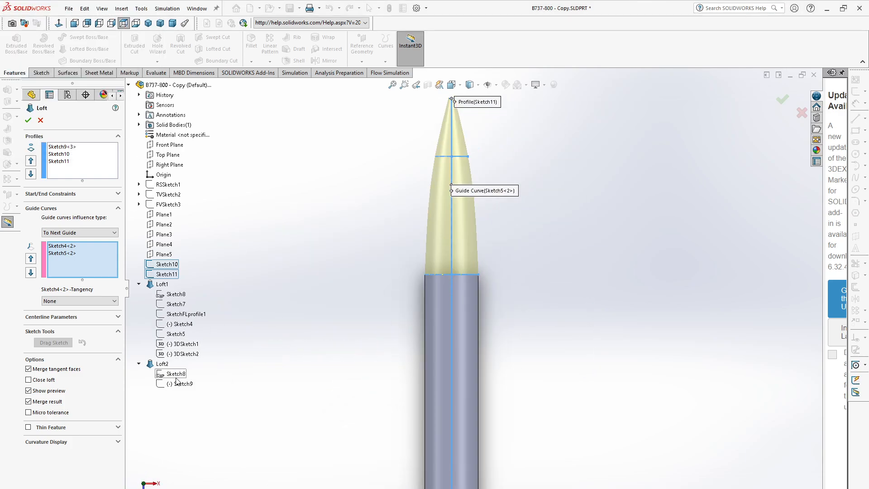
left_click(175, 344)
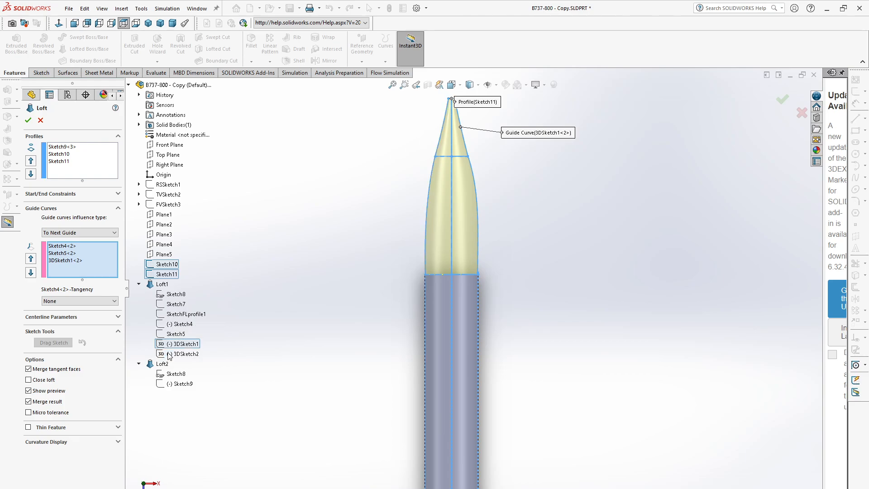
left_click(169, 354)
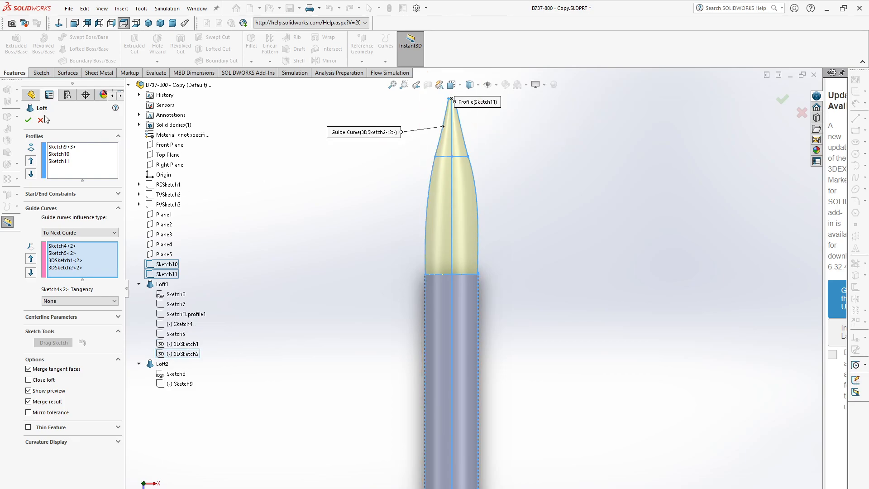
left_click(28, 120)
scroll(521, 351, "up", 5)
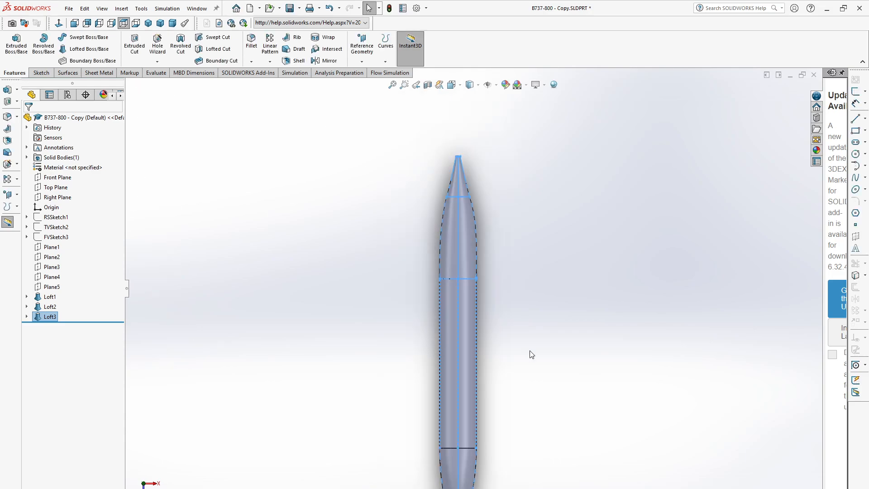
- Examine the completed fuselage body from oblique angles and in right side view
middle_click_drag(547, 388, 475, 305)
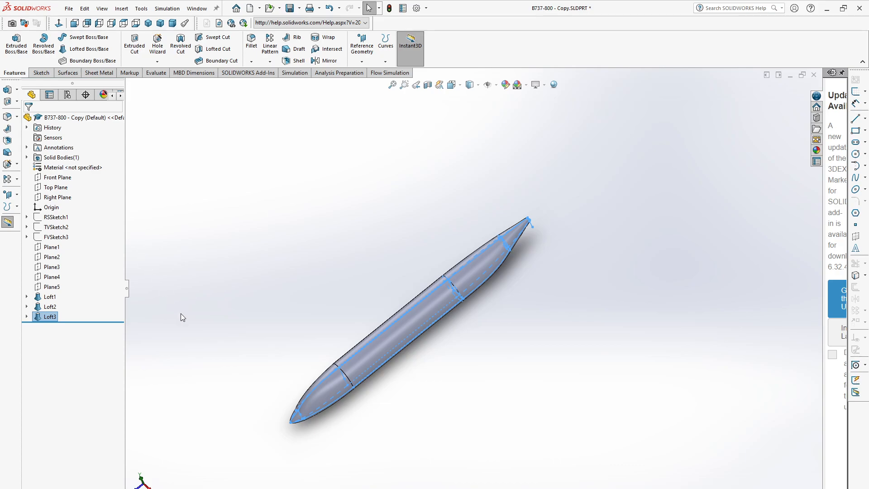
left_click(260, 311)
middle_click_drag(433, 382, 459, 273)
key("space")
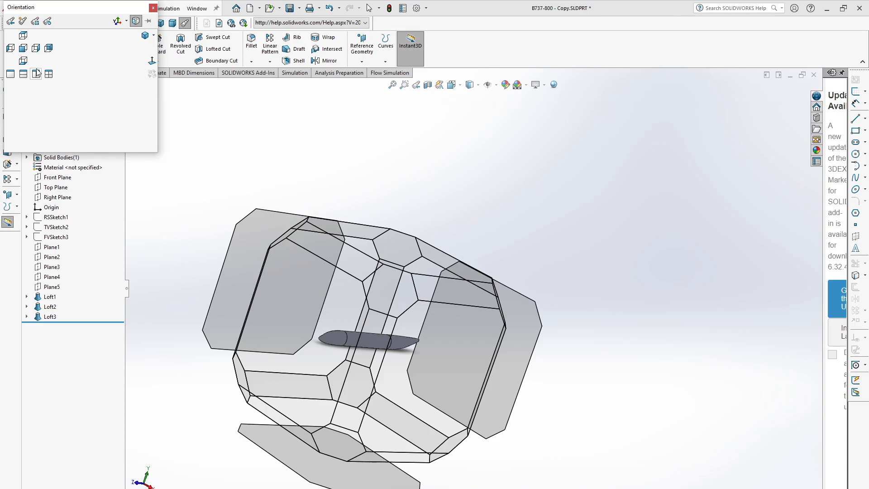
left_click(36, 51)
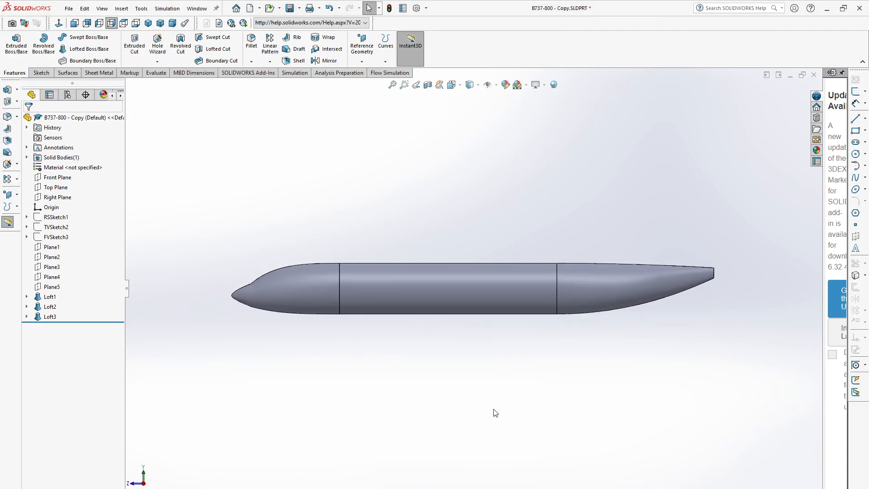
scroll(493, 410, "up", 2)
scroll(473, 269, "down", 2)
middle_click_drag(439, 391, 489, 394)
scroll(607, 345, "up", 2)
scroll(597, 304, "down", 2)
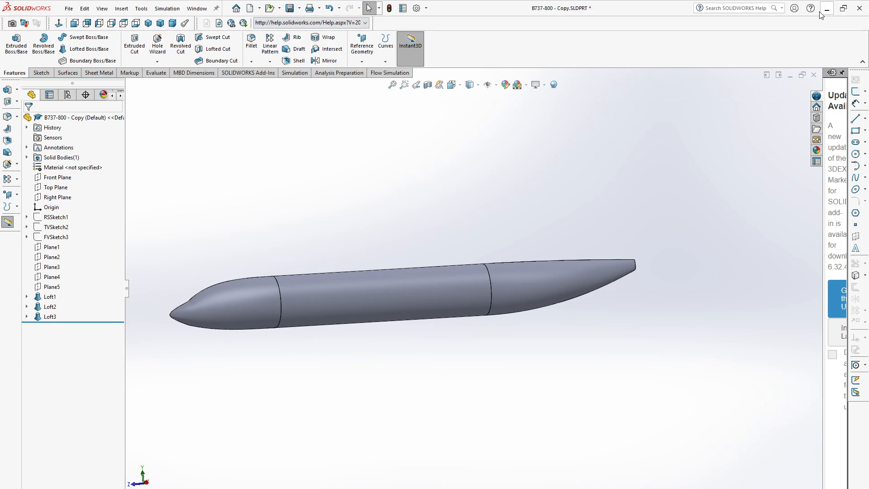
left_click(484, 488)
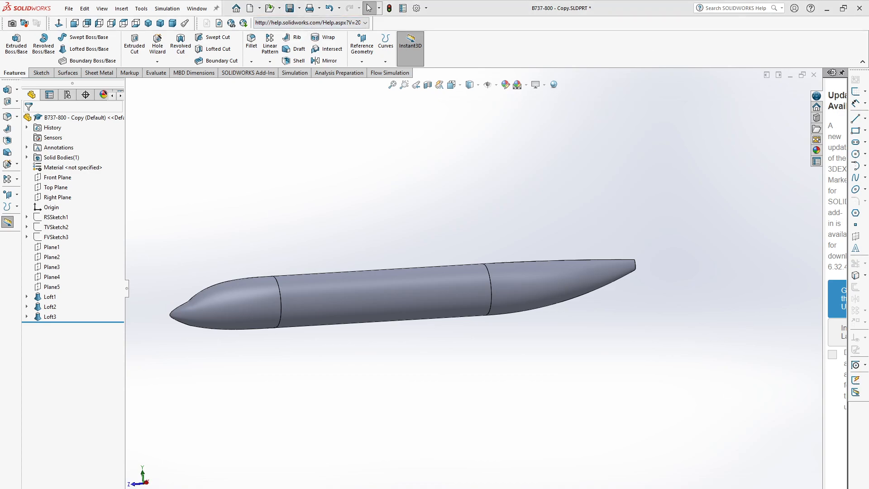